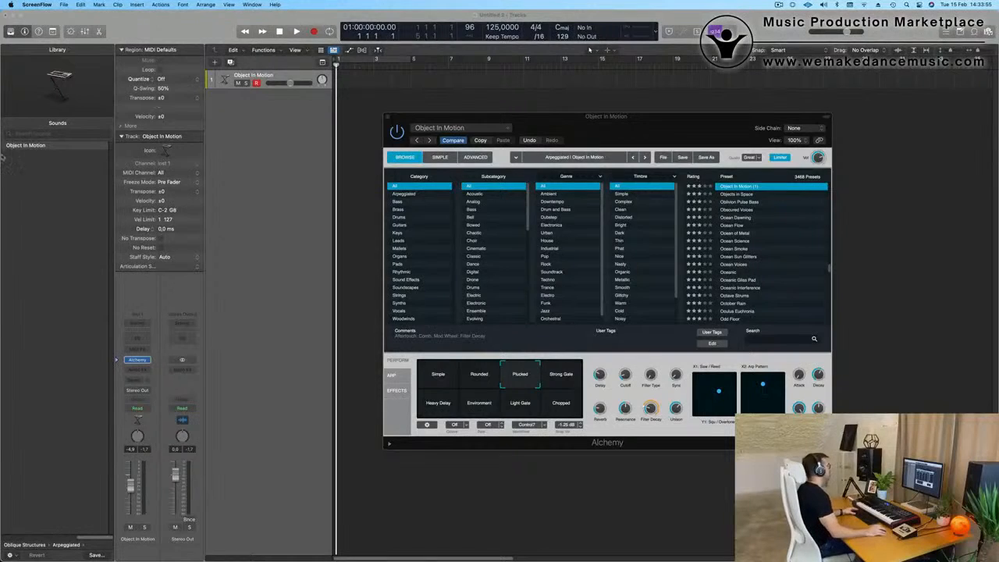
drag(575, 127, 569, 133)
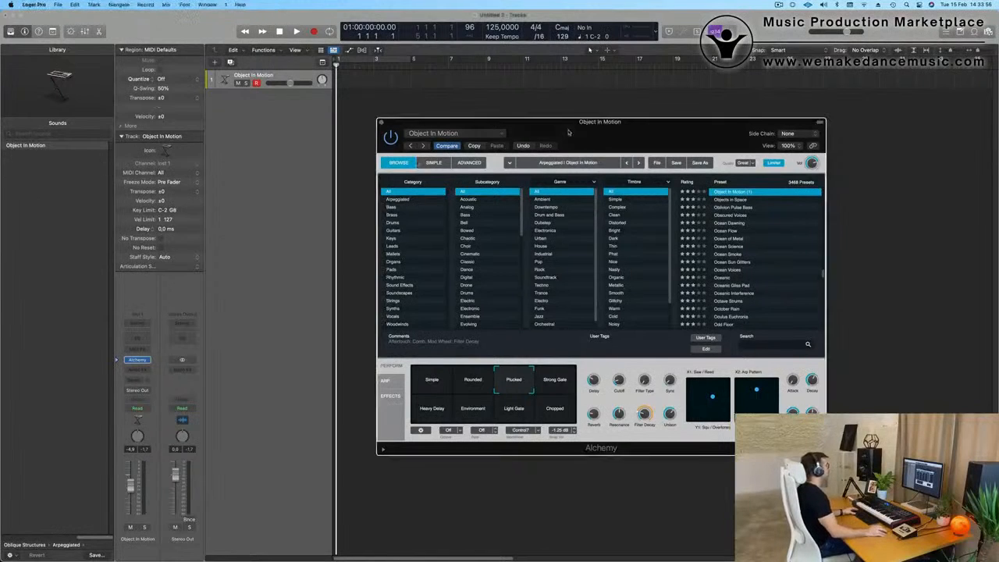
click(277, 76)
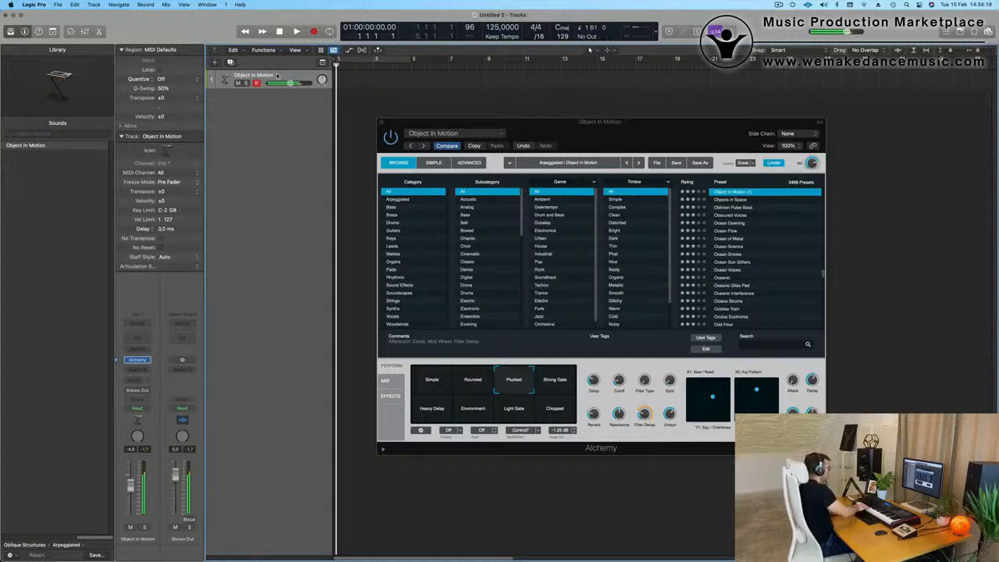
key(r)
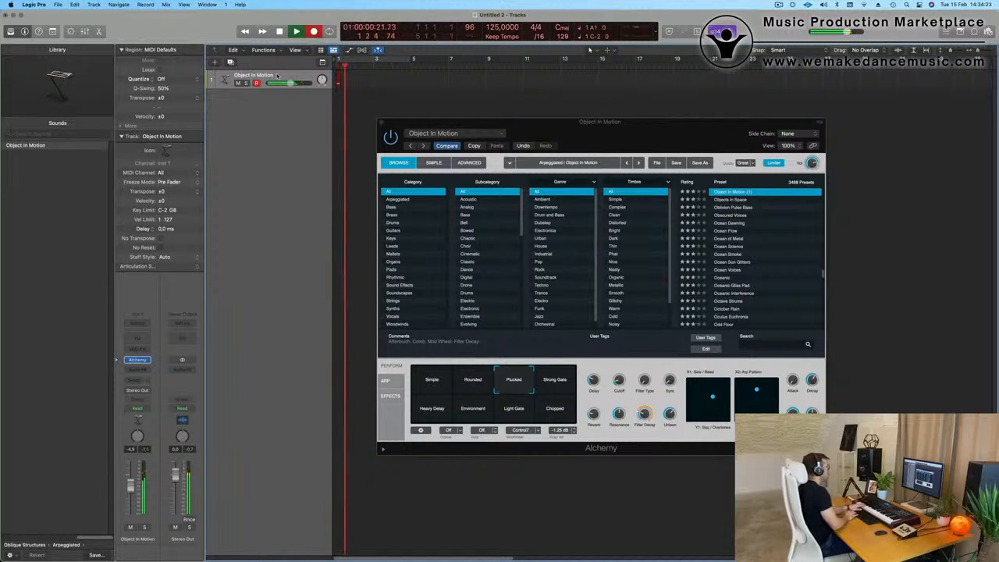
key(space)
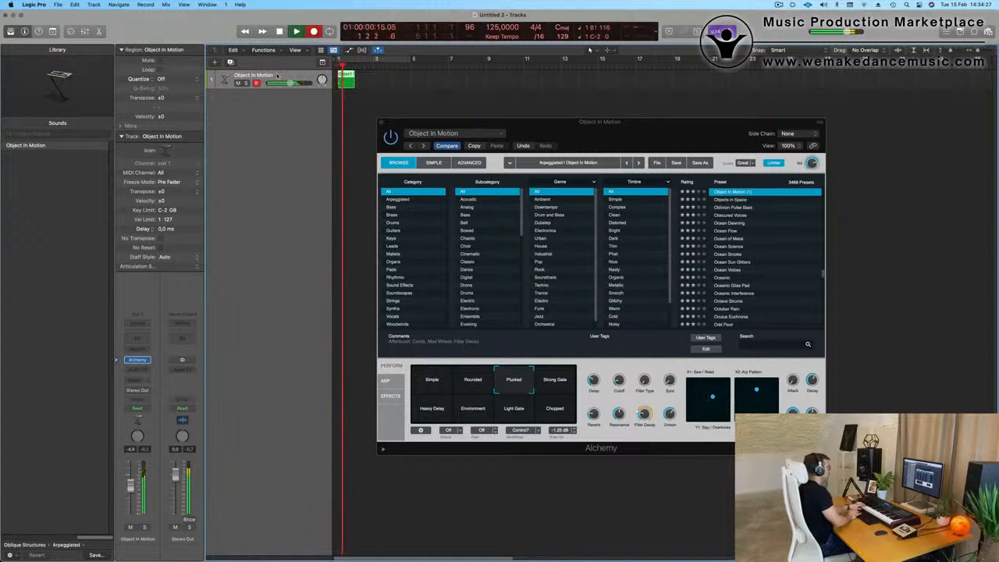
key(space)
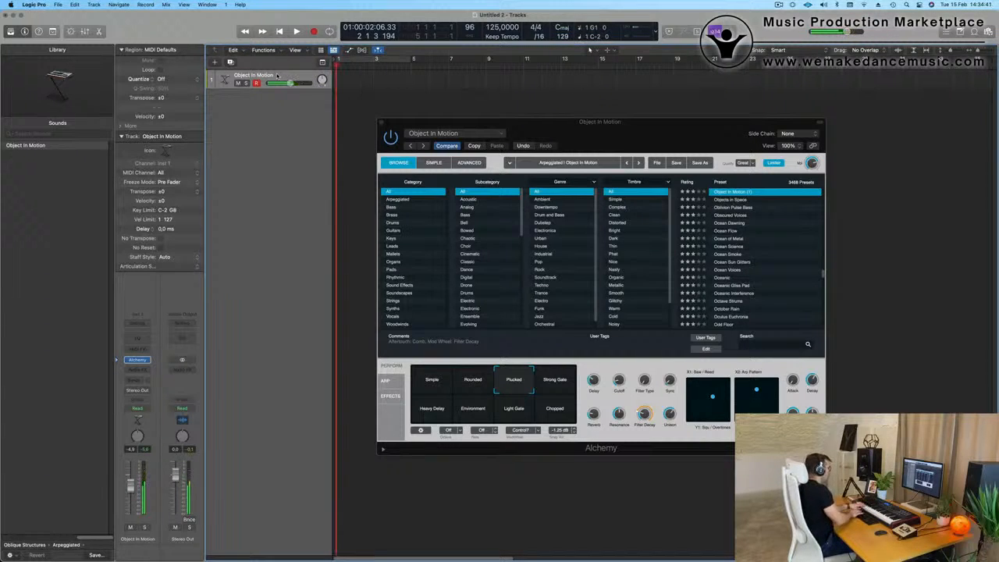
Record a four-bar part on the Object In Motion track and trim its region to span bars 5 to 9.
key(space)
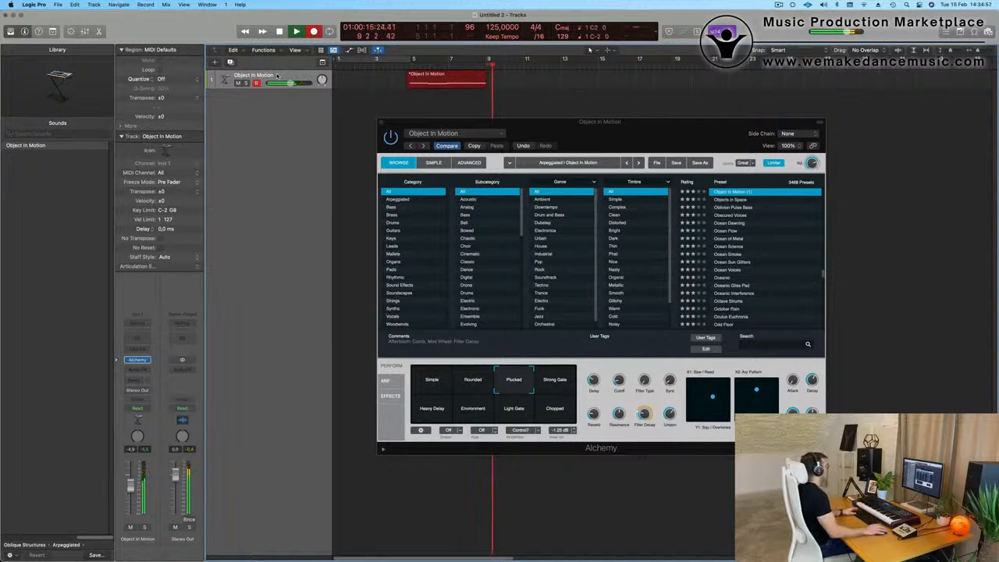
key(r)
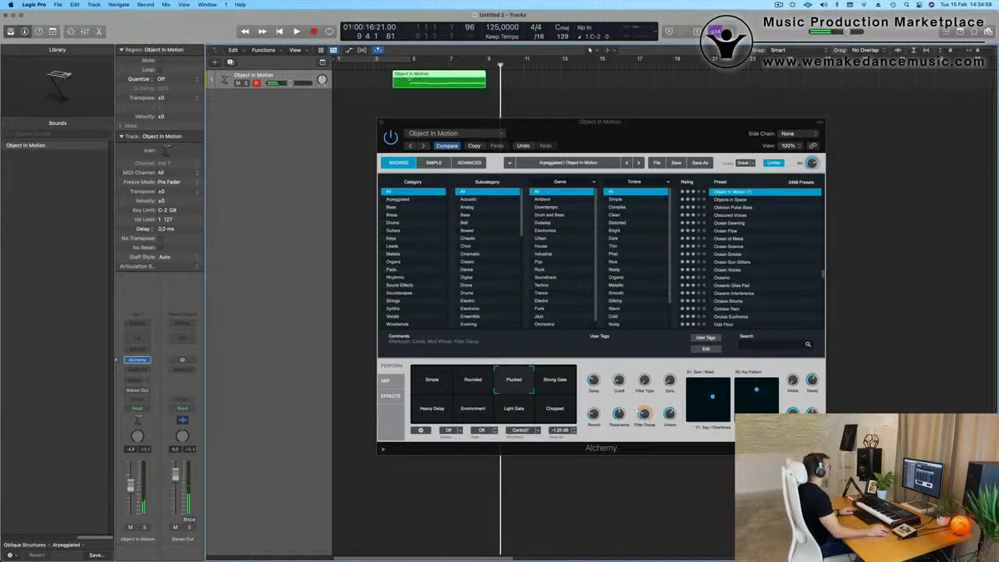
key(super+t)
click(560, 195)
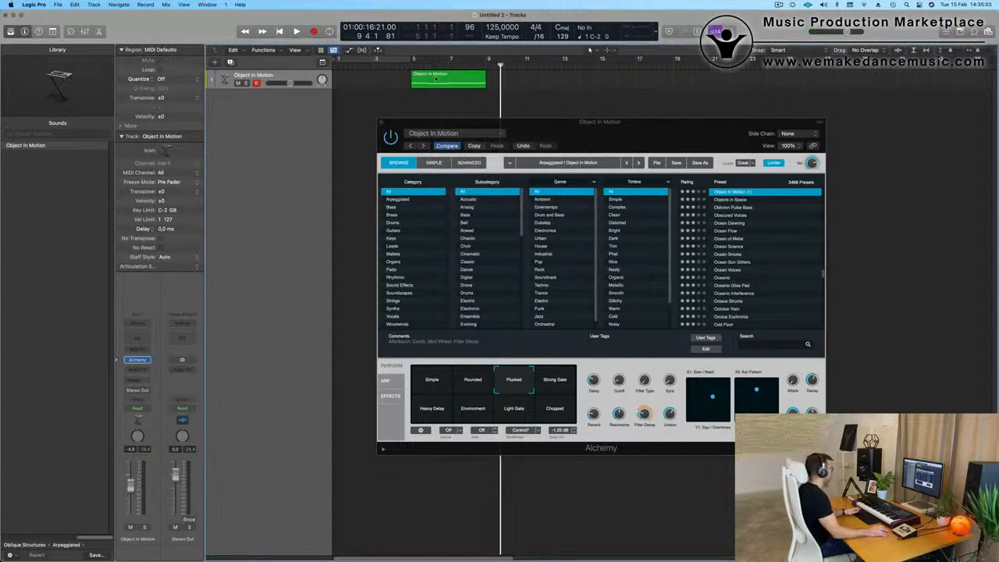
Move the recorded region to bar 1, set the cycle range to match it, and play it briefly.
drag(435, 78, 361, 78)
key(super+u)
key(space)
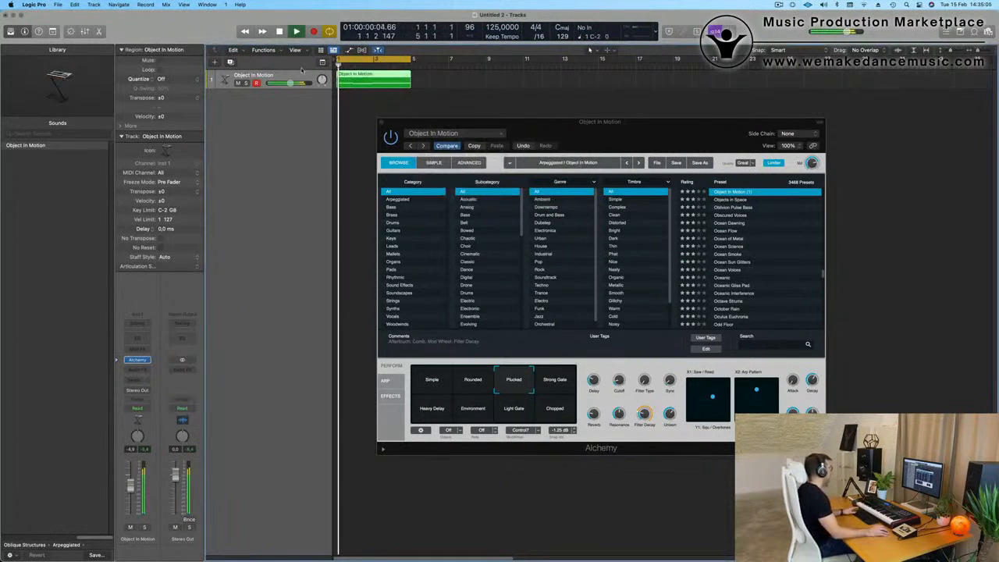
key(space)
Open the region in the Piano Roll and shift the last three notes so they start on bars 2, 3 and 4.
double_click(376, 76)
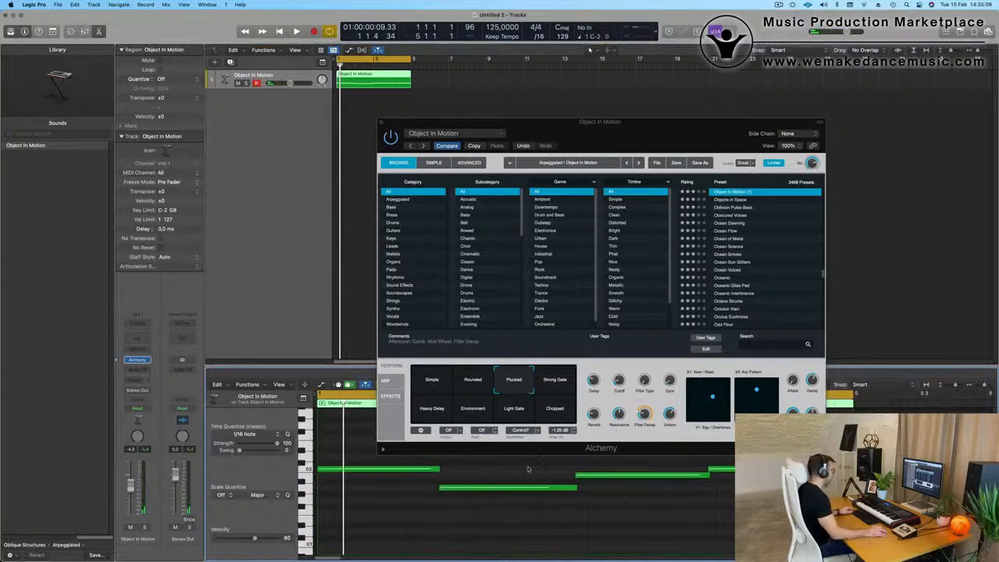
drag(503, 468, 725, 512)
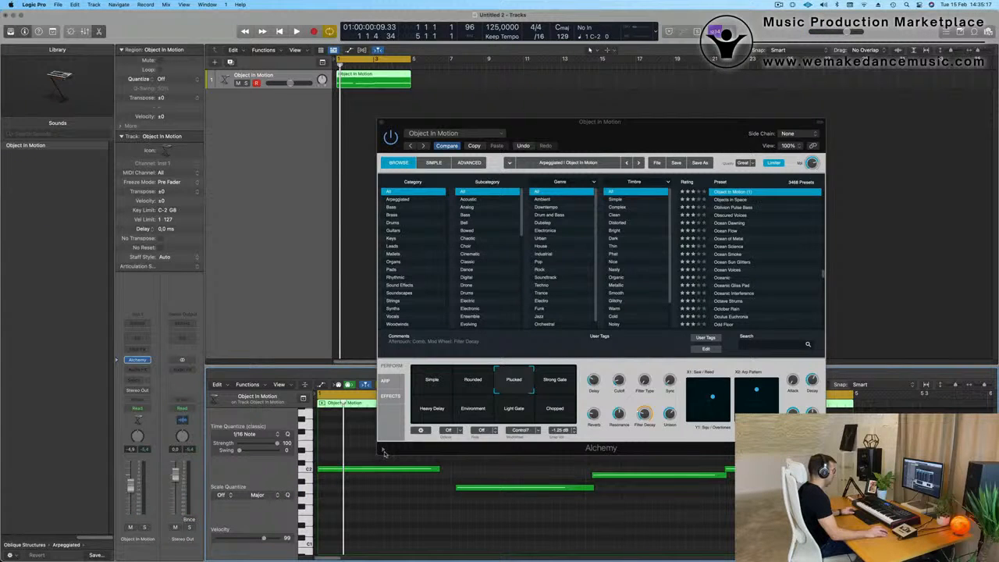
drag(380, 463, 745, 500)
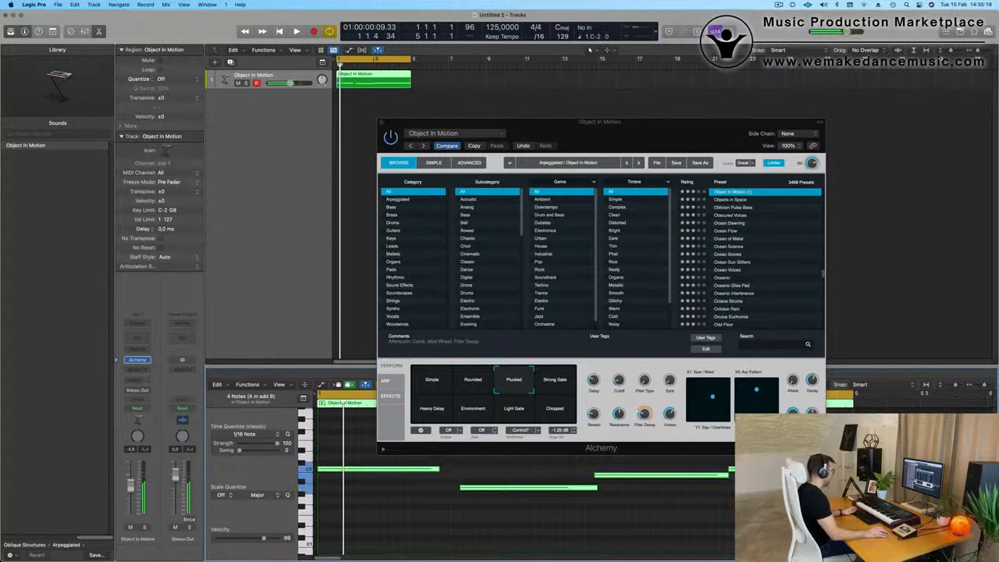
click(459, 482)
drag(457, 470, 746, 493)
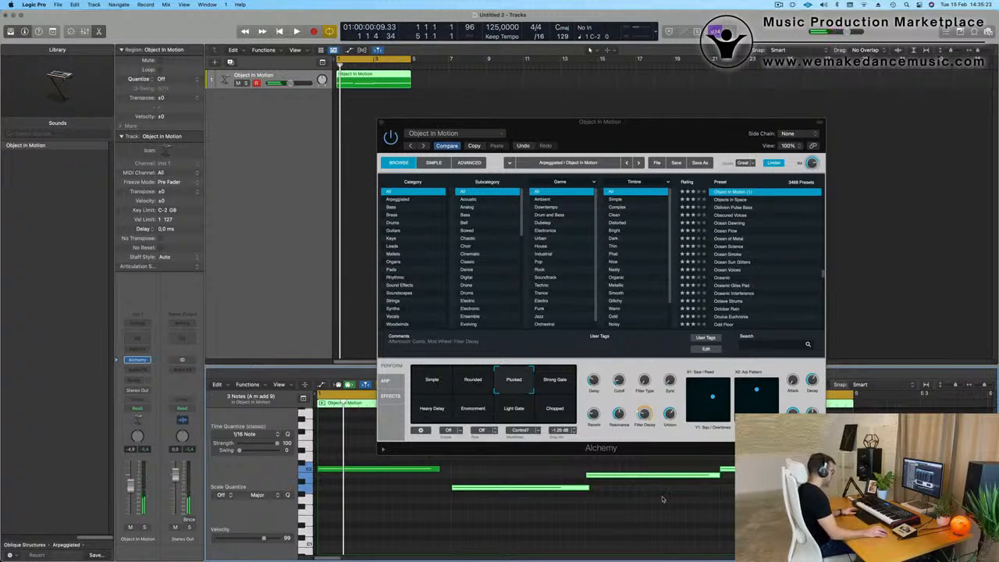
Adjust the note lengths so each of the first three notes ends exactly where the following one begins.
click(591, 506)
drag(590, 488, 581, 497)
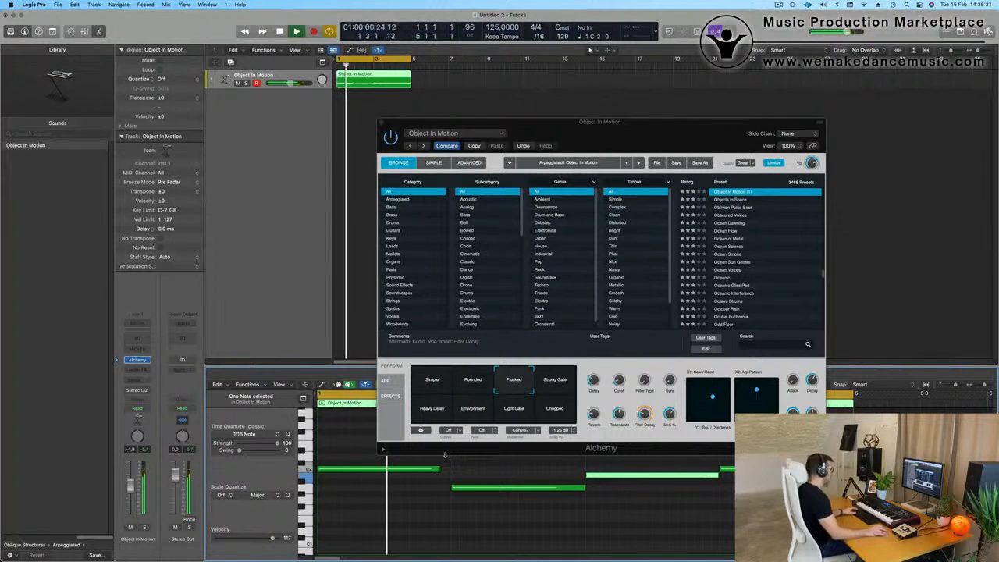
drag(440, 469, 449, 471)
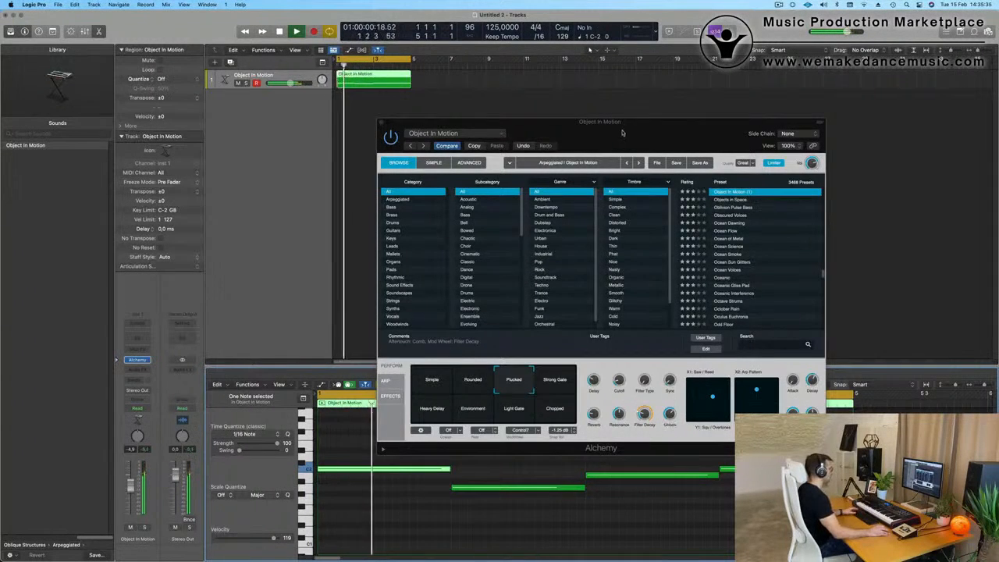
Move the Alchemy window up clear of the Piano Roll notes while the loop plays.
drag(604, 139, 706, 86)
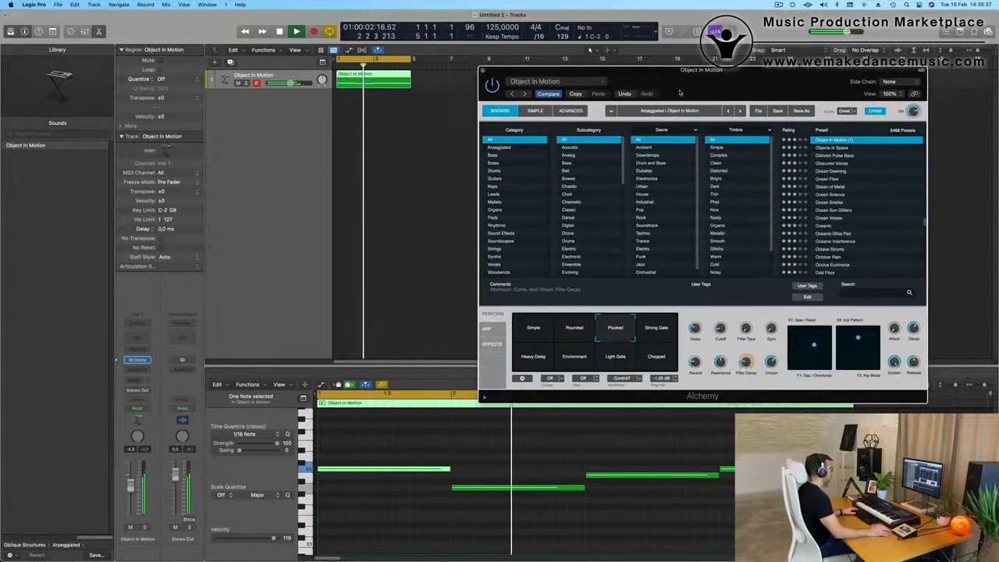
key(Return)
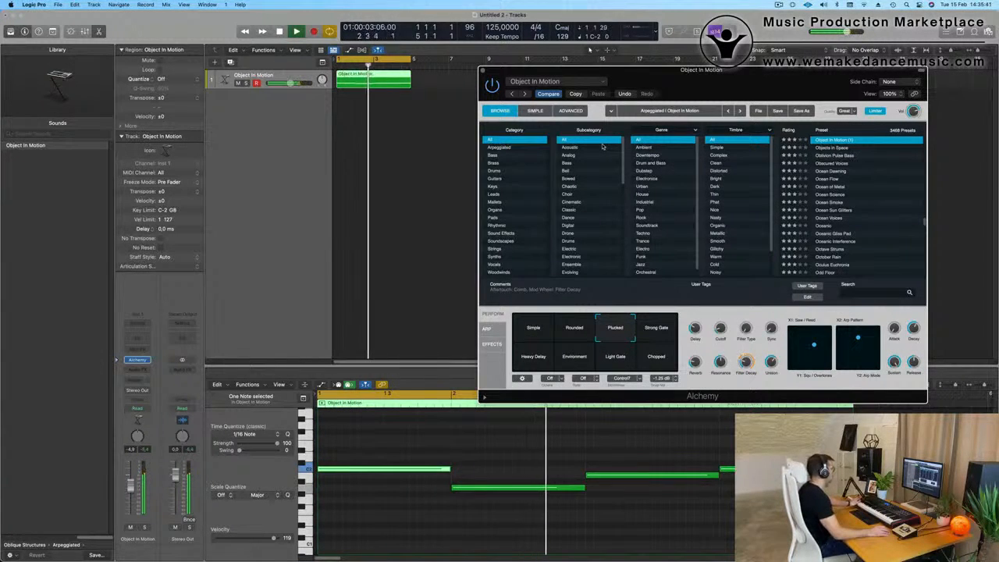
drag(710, 73, 702, 72)
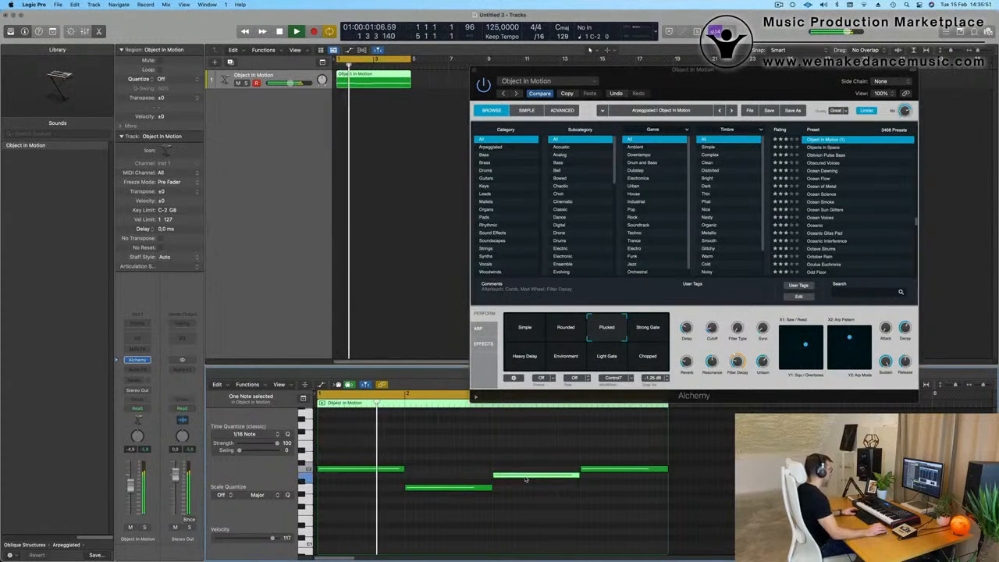
Try the third note at a lower pitch and return it to its original pitch.
drag(526, 479, 534, 500)
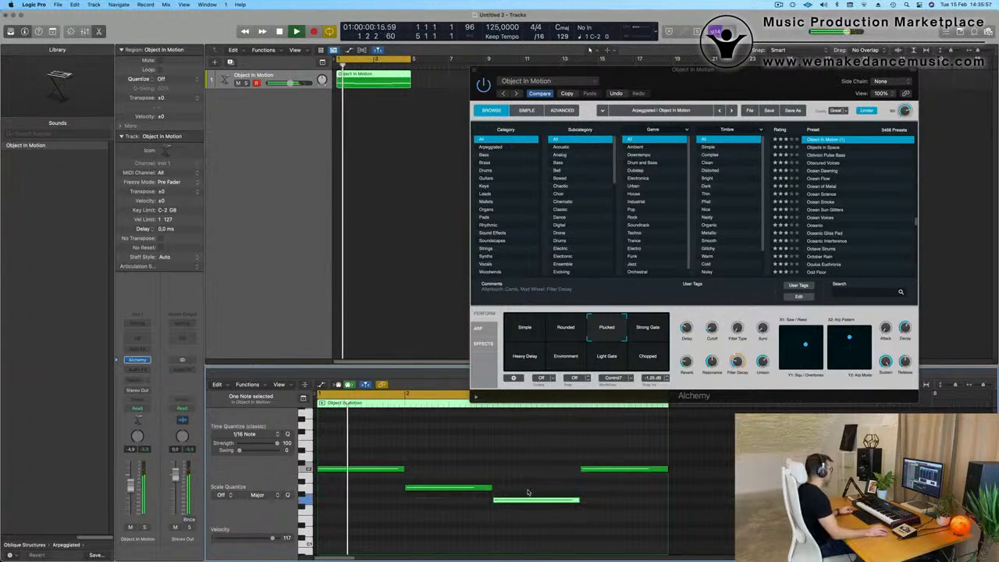
key(super+Left)
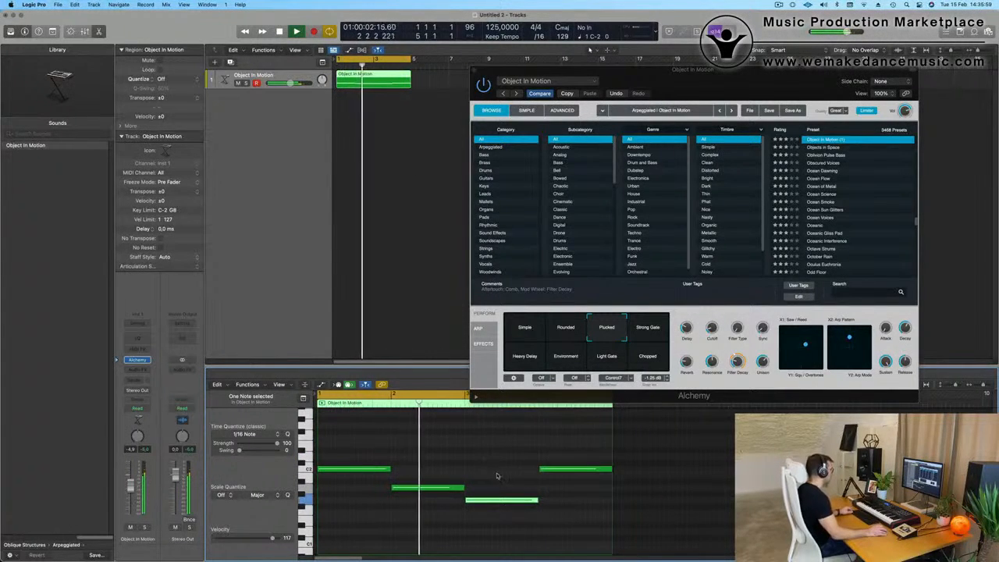
key(super+Left)
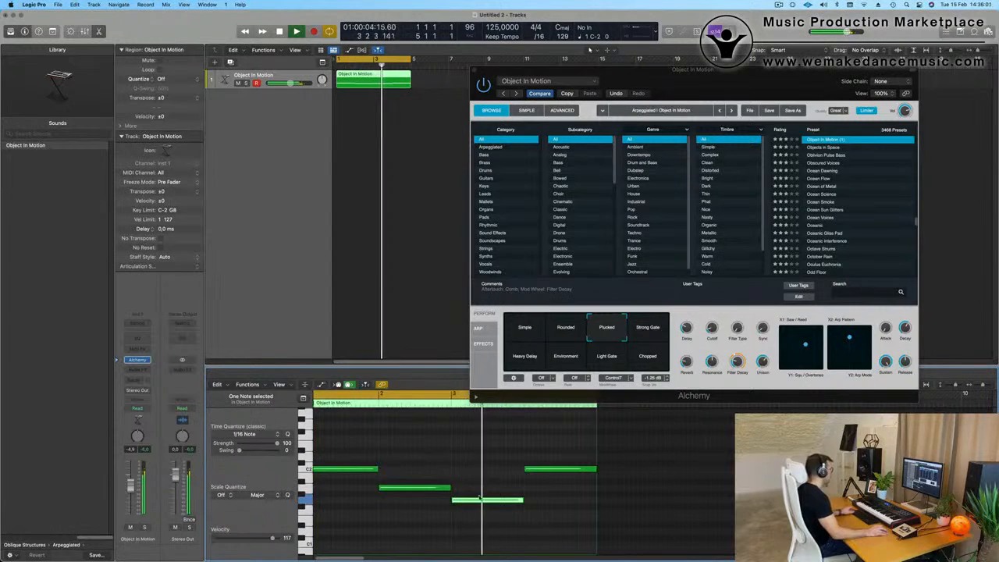
key(super+Right)
drag(484, 500, 486, 479)
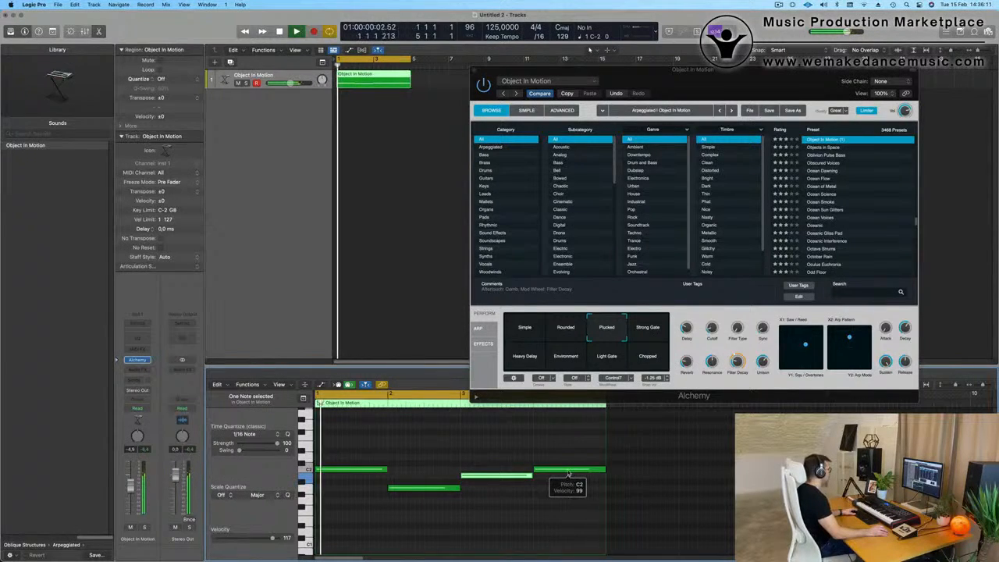
Delete the fourth note and extend the third note to the end of bar 4.
drag(568, 474, 569, 462)
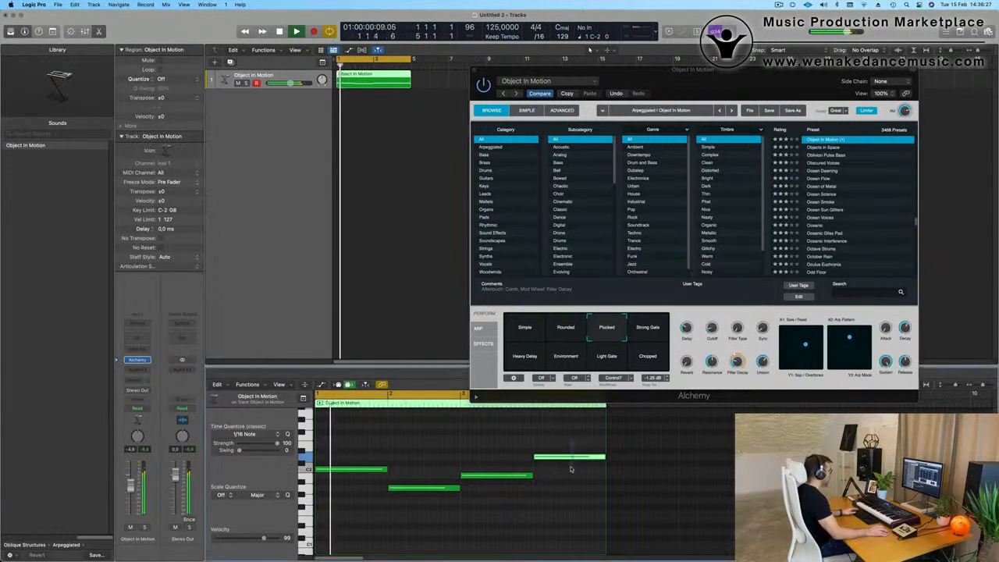
key(Delete)
drag(537, 475, 605, 475)
key(space)
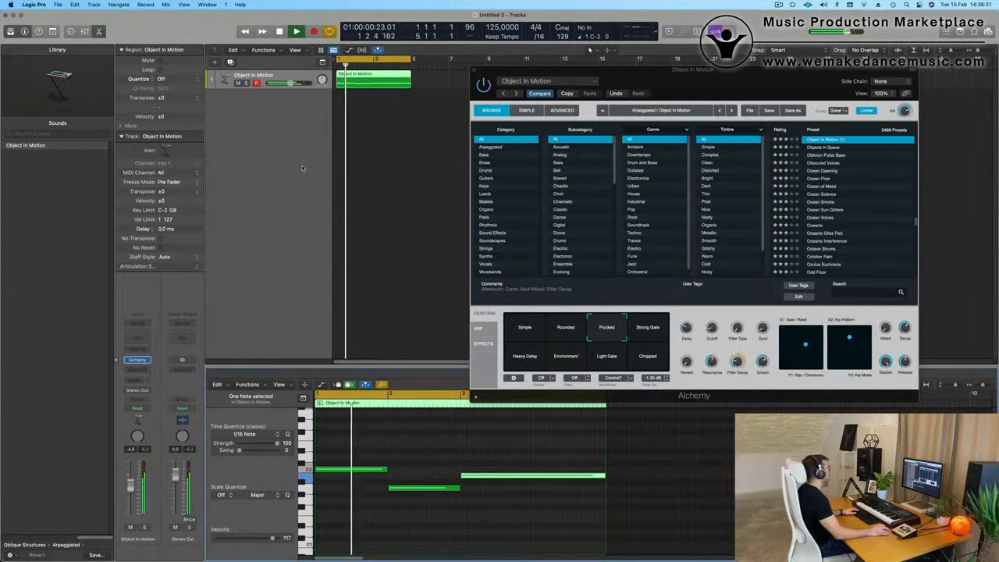
Increase the height of the Object In Motion track, then close the Alchemy window and stop playback.
drag(266, 89, 266, 223)
key(space)
key(space)
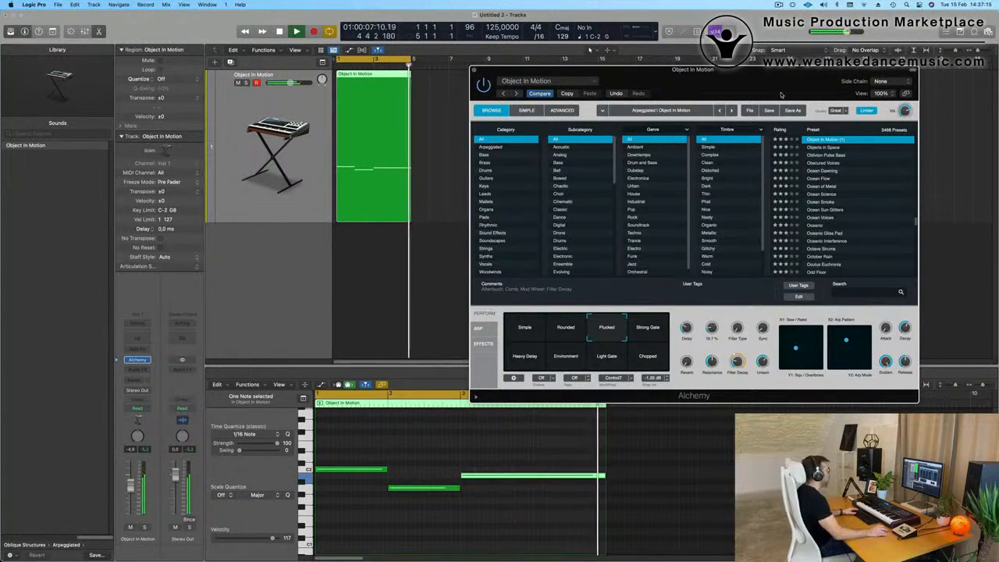
drag(476, 70, 547, 86)
click(546, 86)
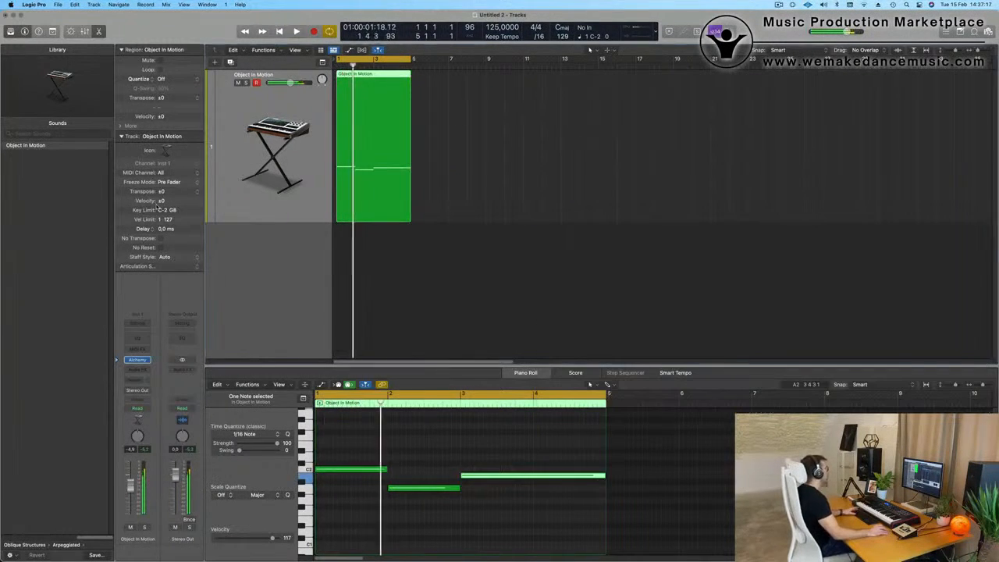
key(space)
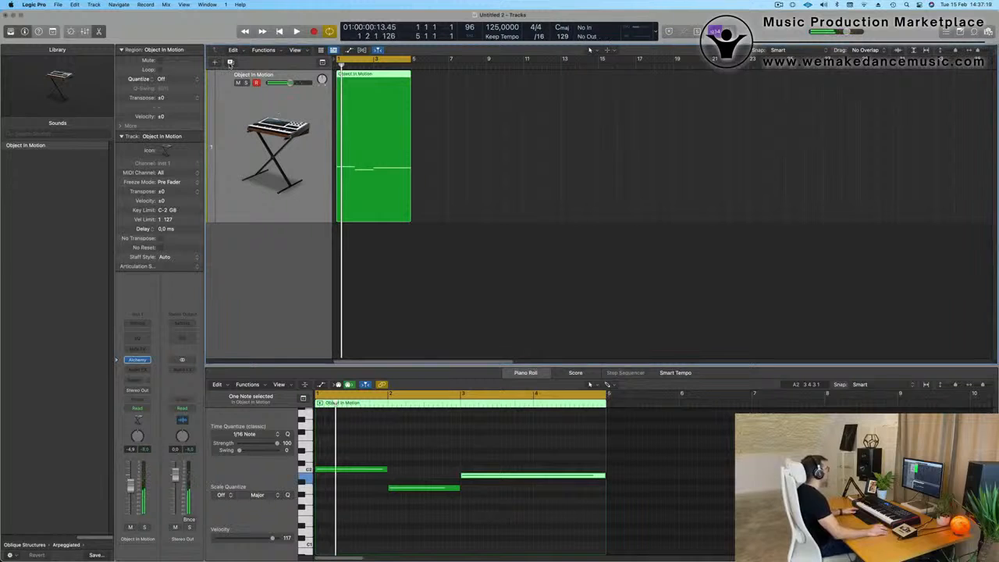
Duplicate the Object In Motion track and load Drum Machine Designer as the new track's instrument.
click(231, 62)
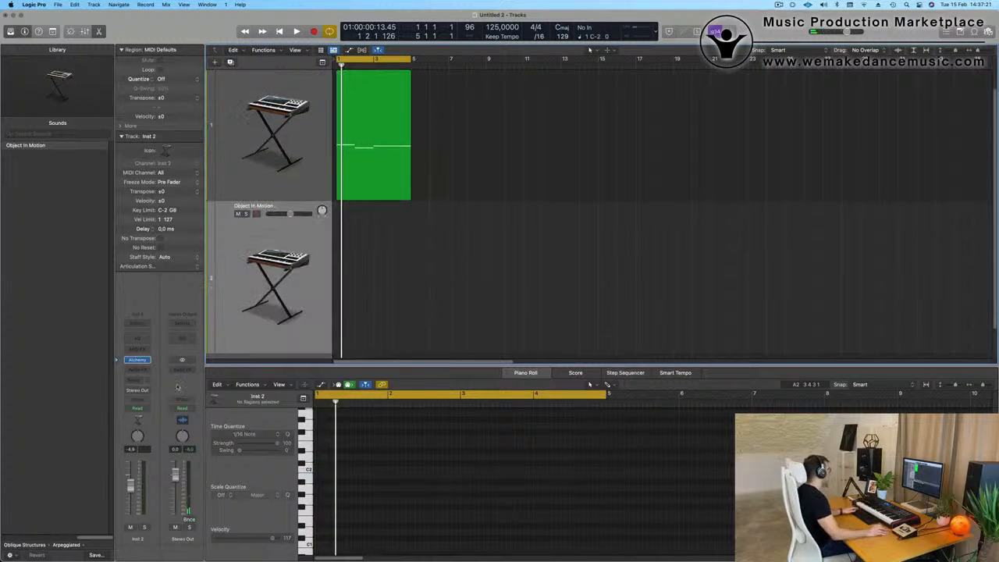
click(138, 360)
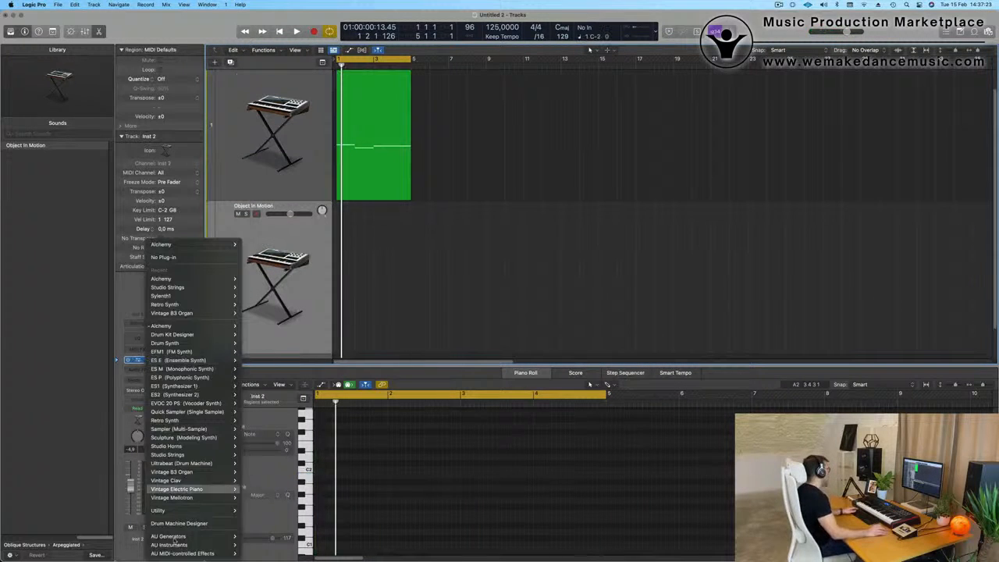
click(194, 526)
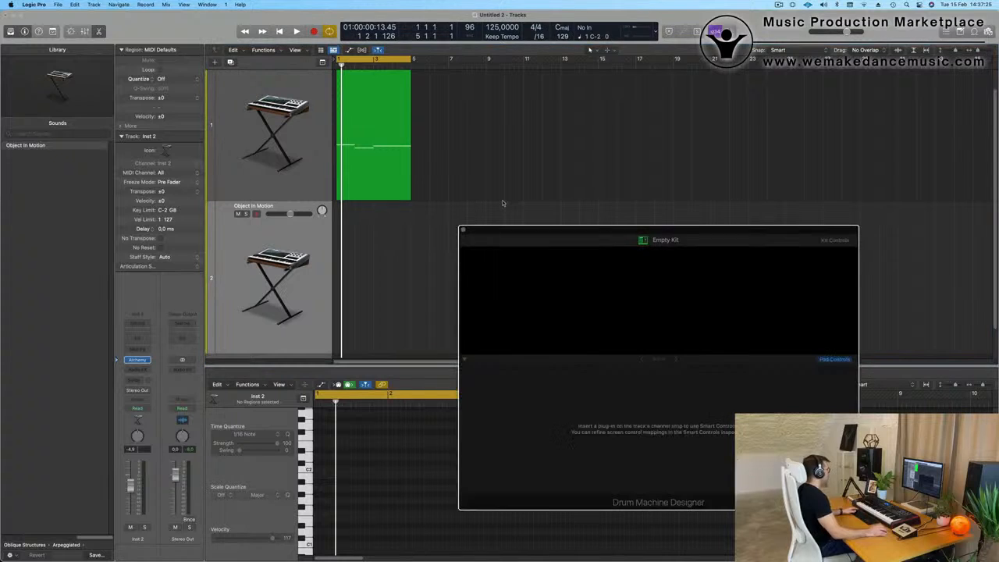
Load the Radiant kit into the Drum Machine Designer track and reposition the kit window.
click(289, 193)
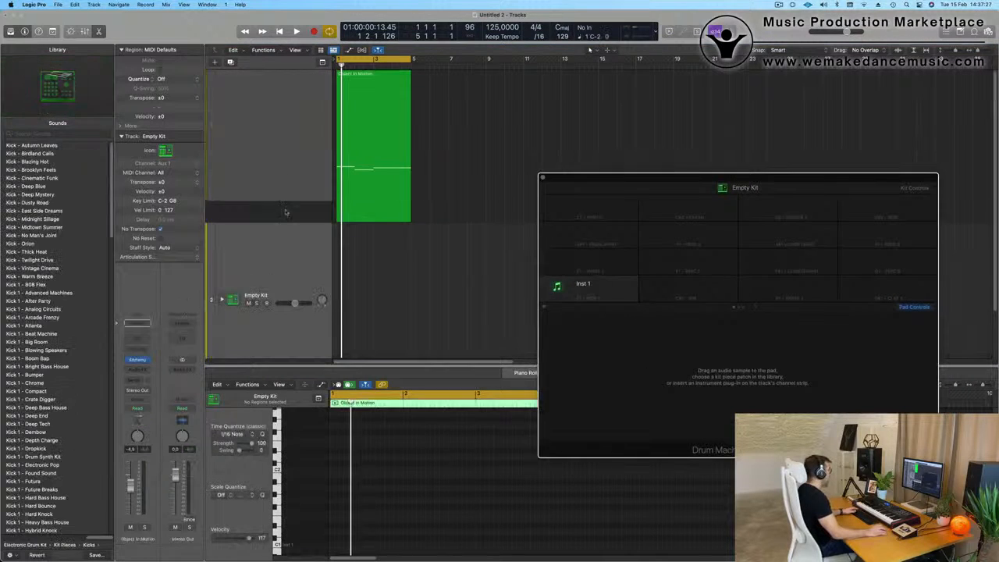
click(284, 245)
key(space)
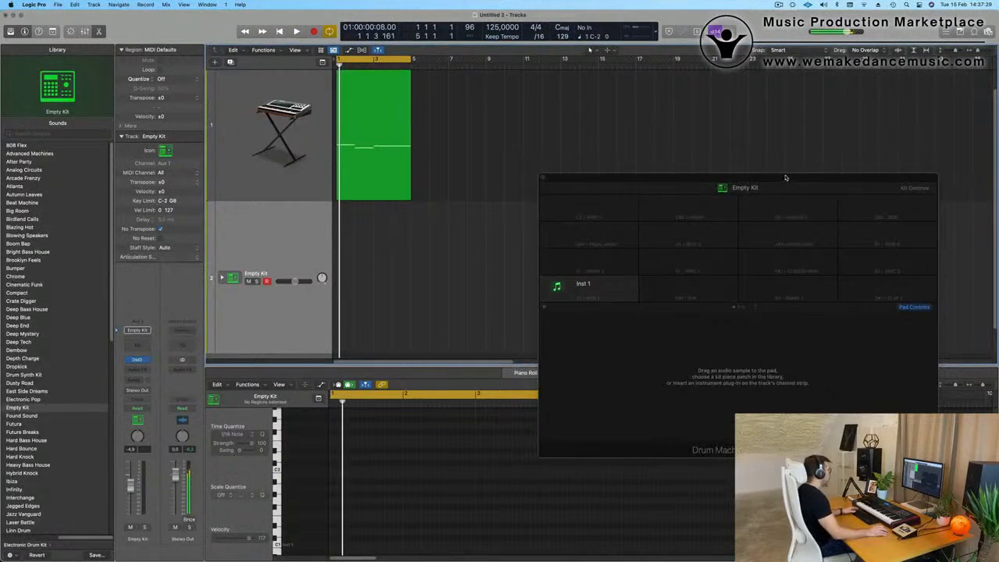
drag(796, 180, 668, 173)
key(space)
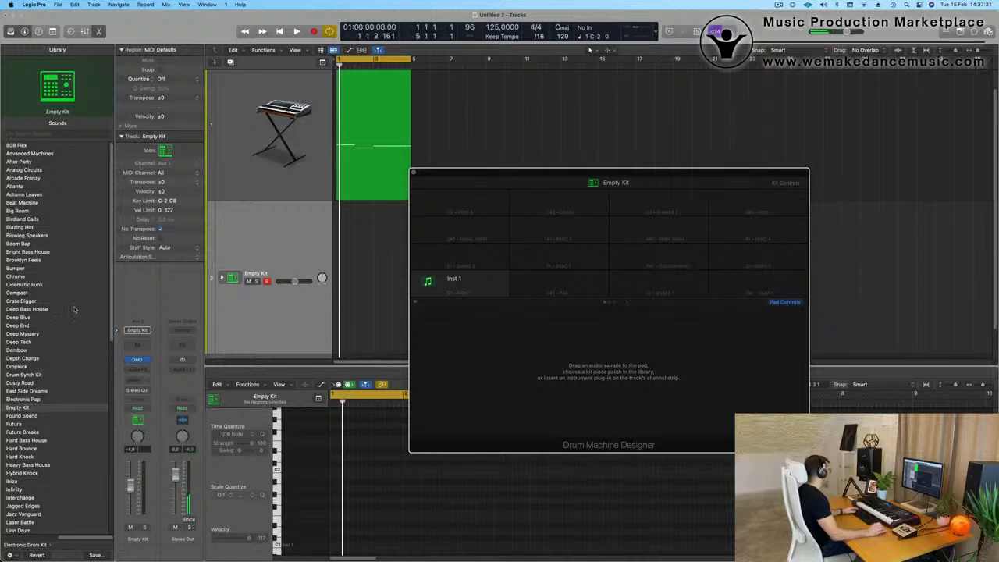
scroll(67, 333, down, 10)
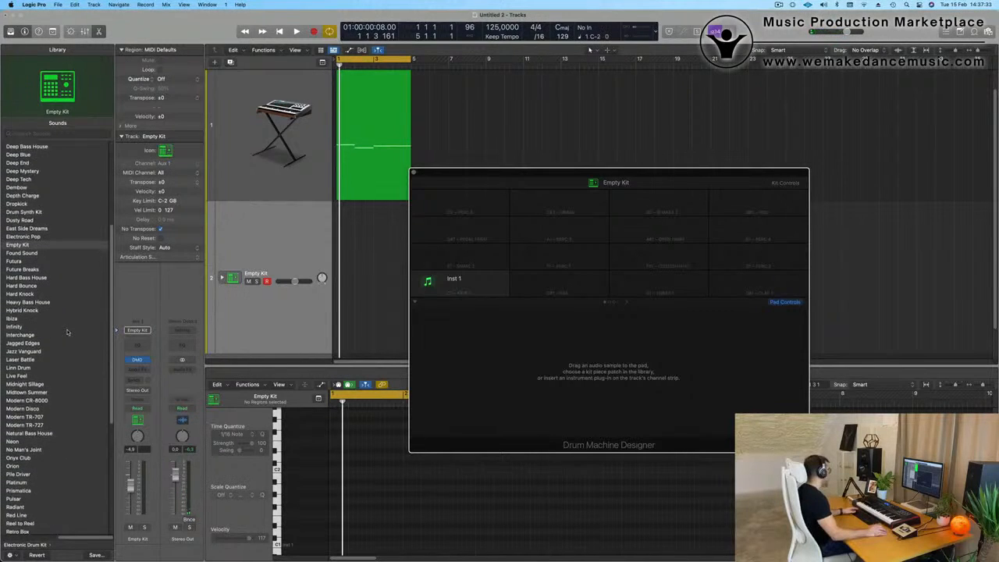
scroll(67, 333, down, 8)
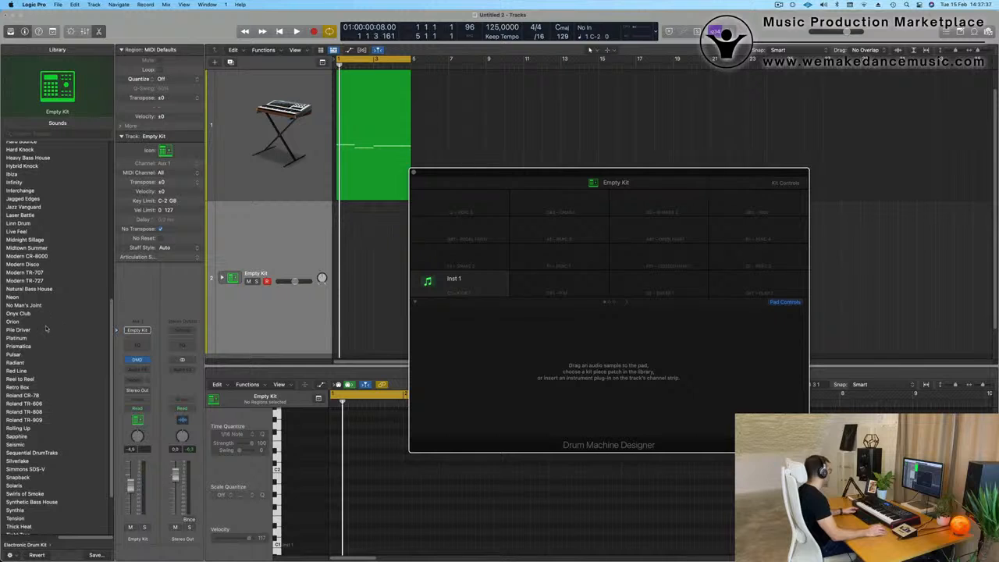
scroll(51, 332, down, 1)
click(21, 356)
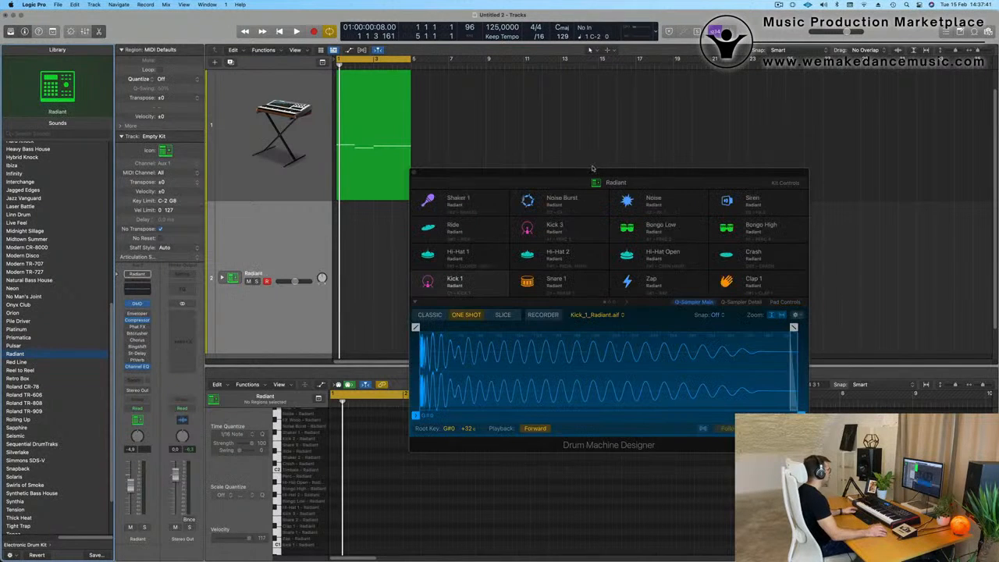
drag(582, 173, 615, 175)
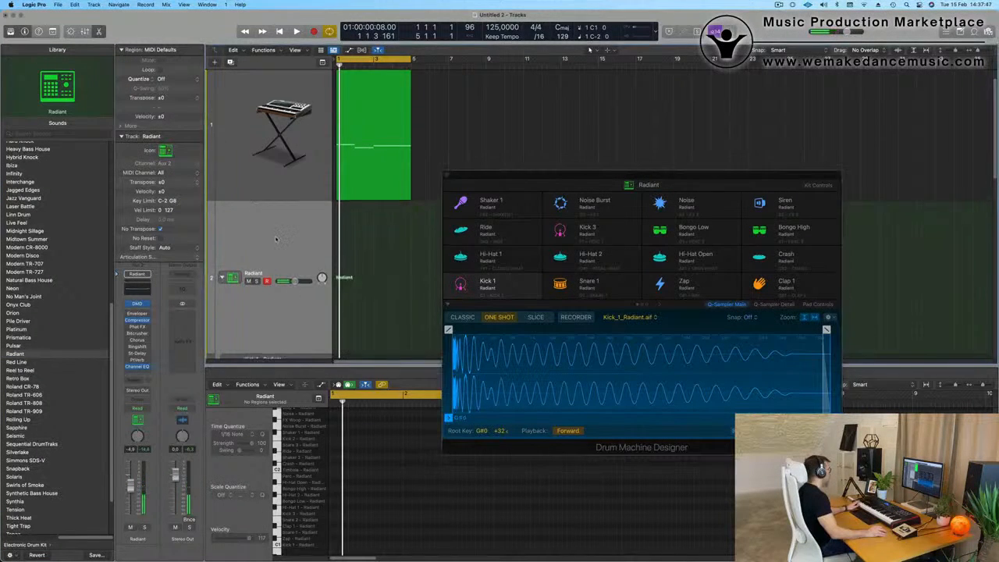
Audition the Kick 1 and Kick 2 sounds of the Radiant kit, then record a one-bar, four-hit pattern on the Kick 1 track.
click(303, 260)
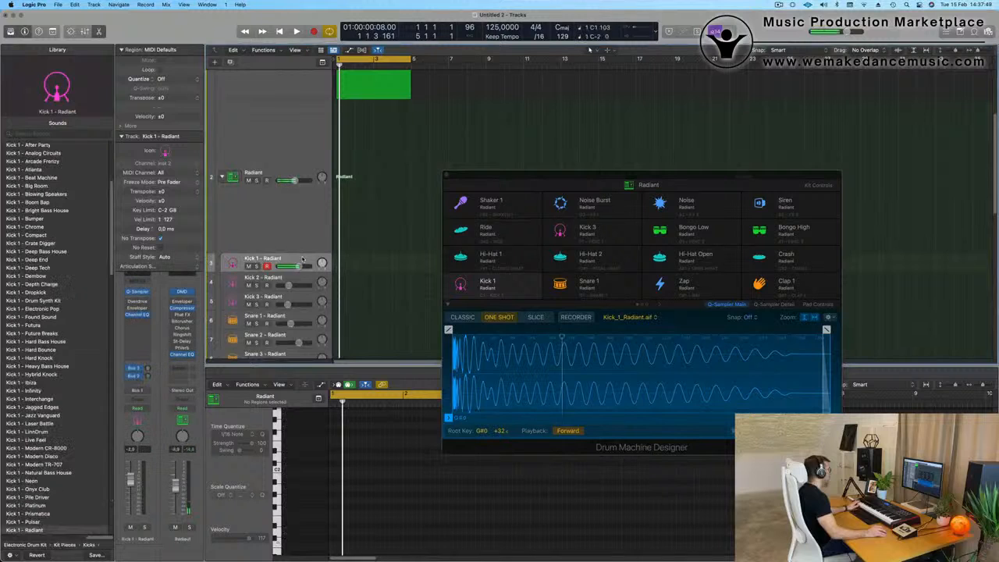
click(304, 279)
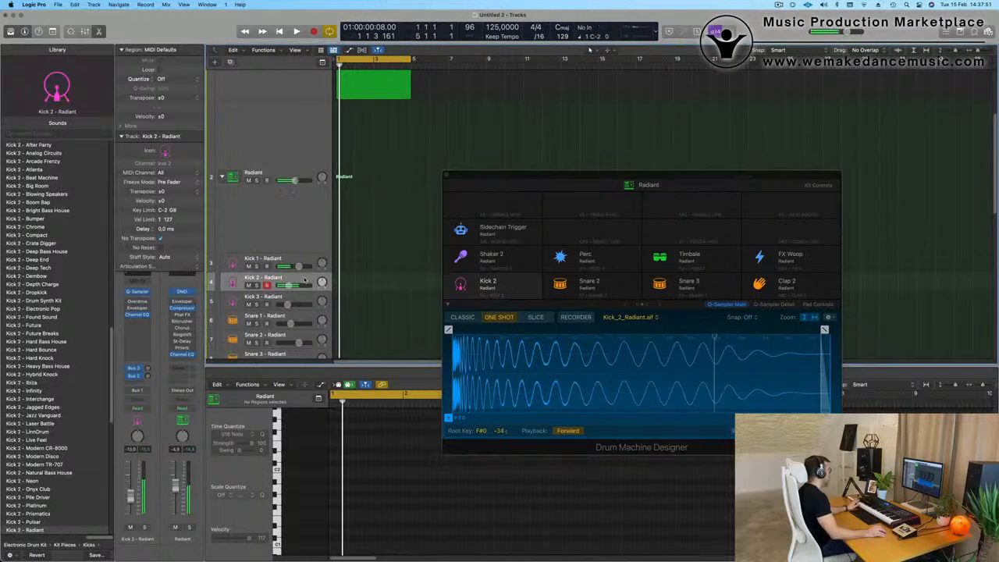
click(301, 263)
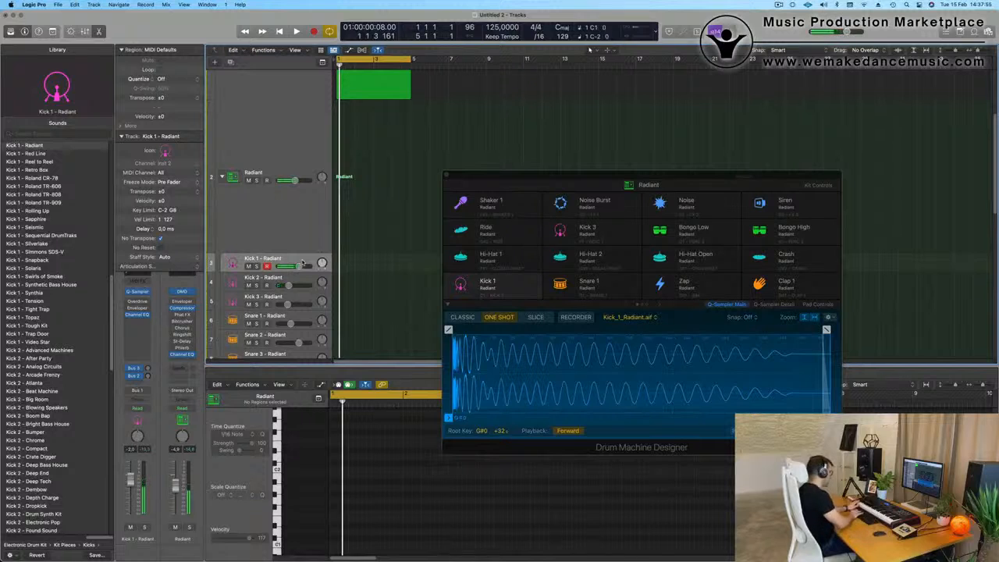
key(r)
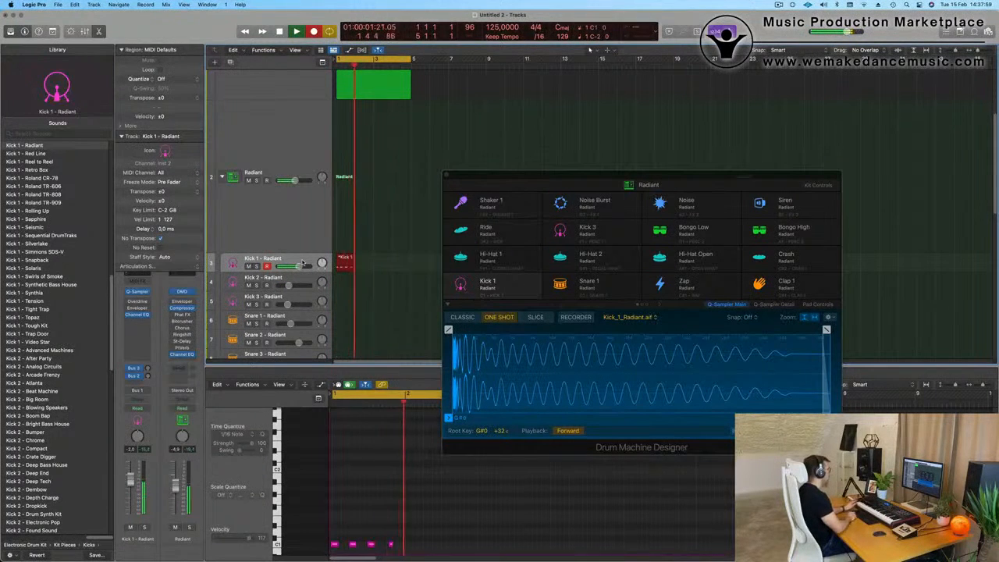
key(space)
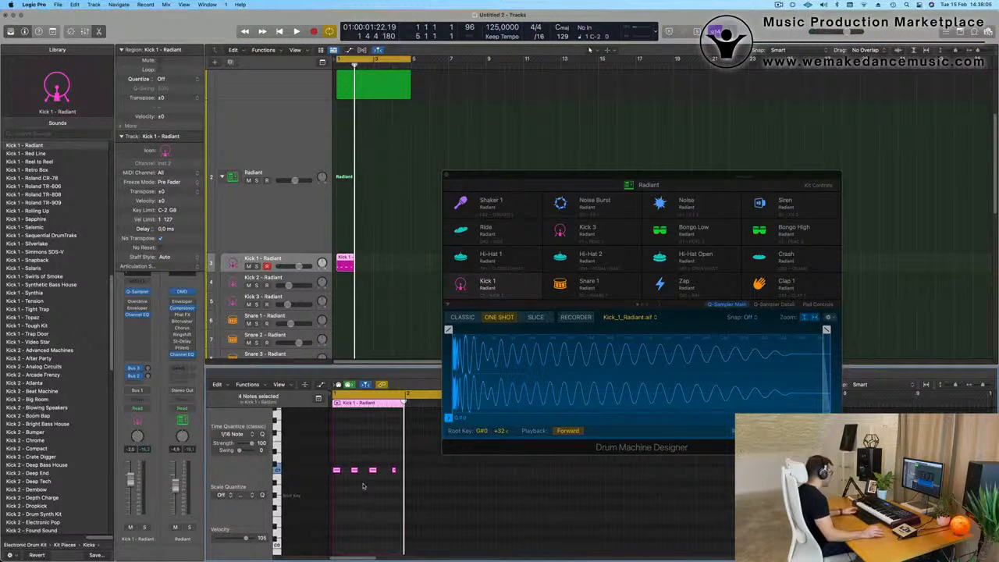
Play back the recorded kick pattern and replace its fourth note with a copy of the third note at beat 4.
key(space)
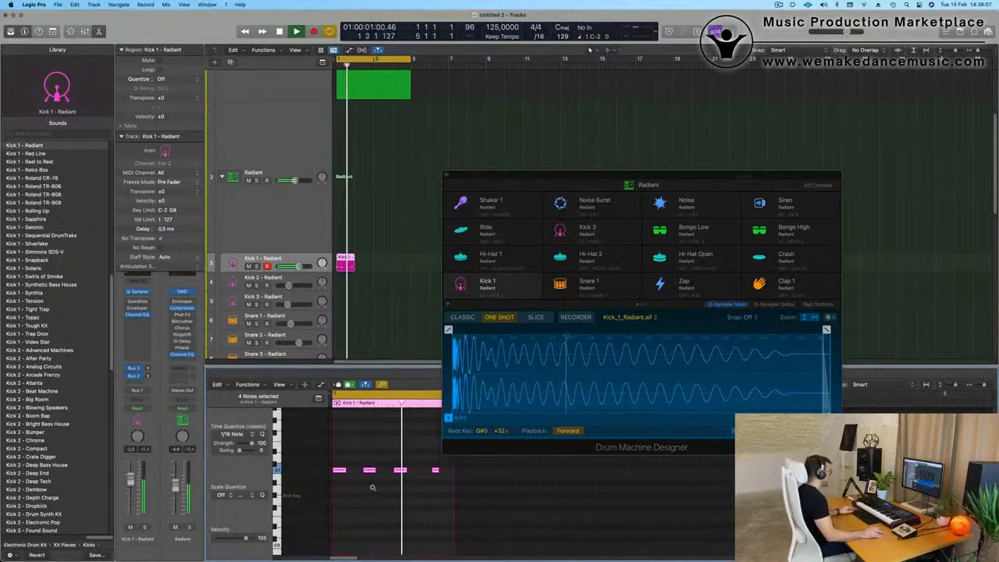
key(space)
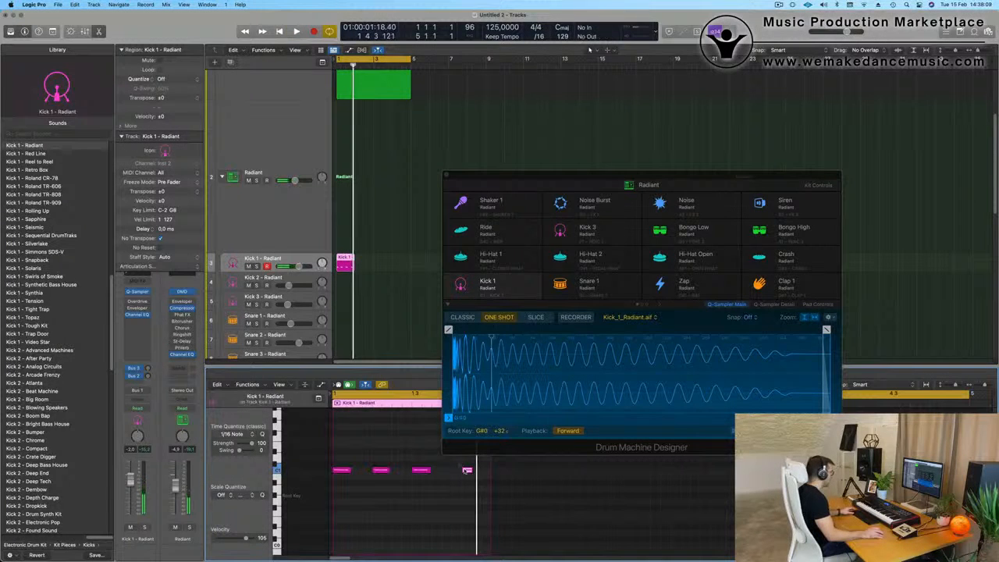
drag(554, 176, 711, 98)
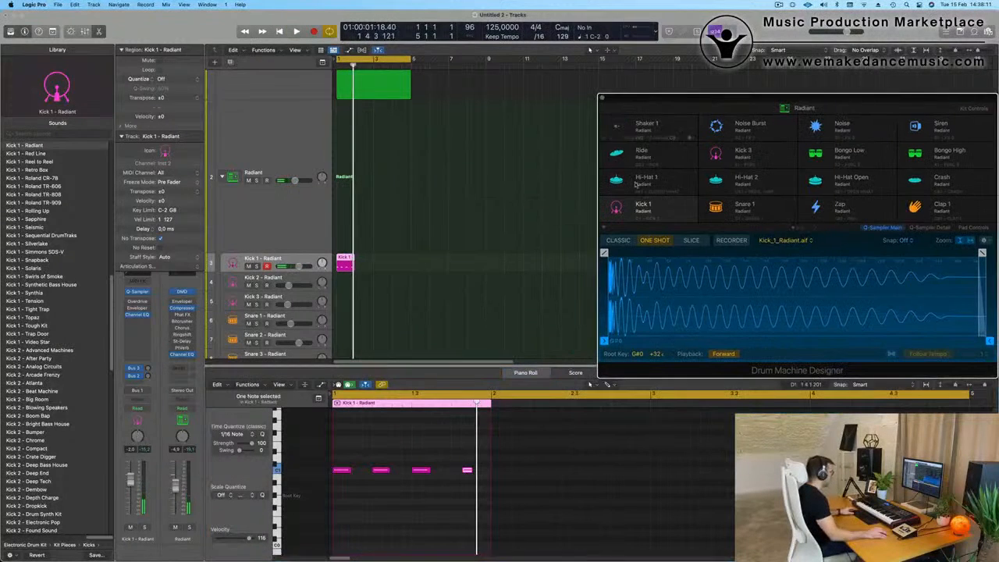
click(470, 471)
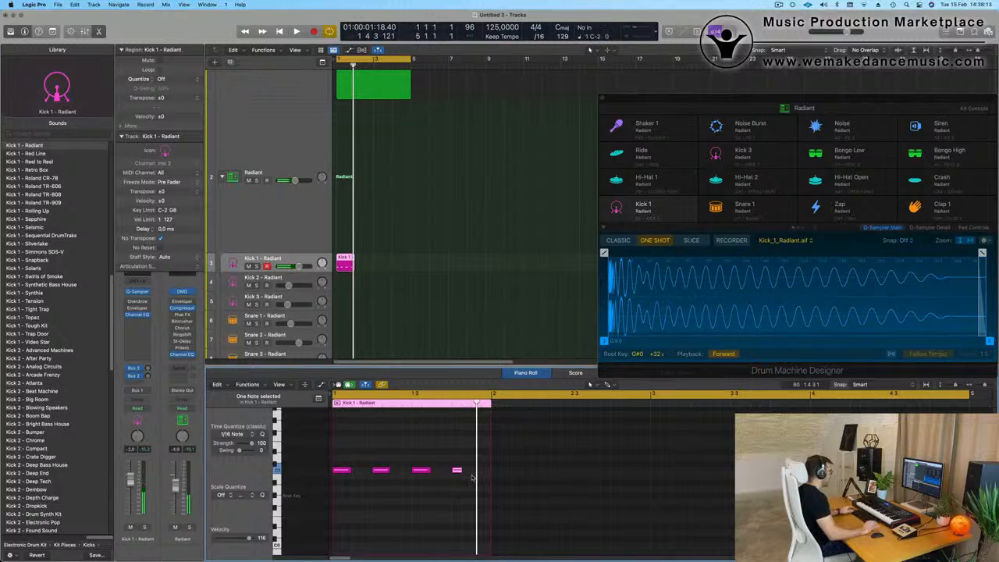
scroll(460, 461, up, 1)
click(456, 476)
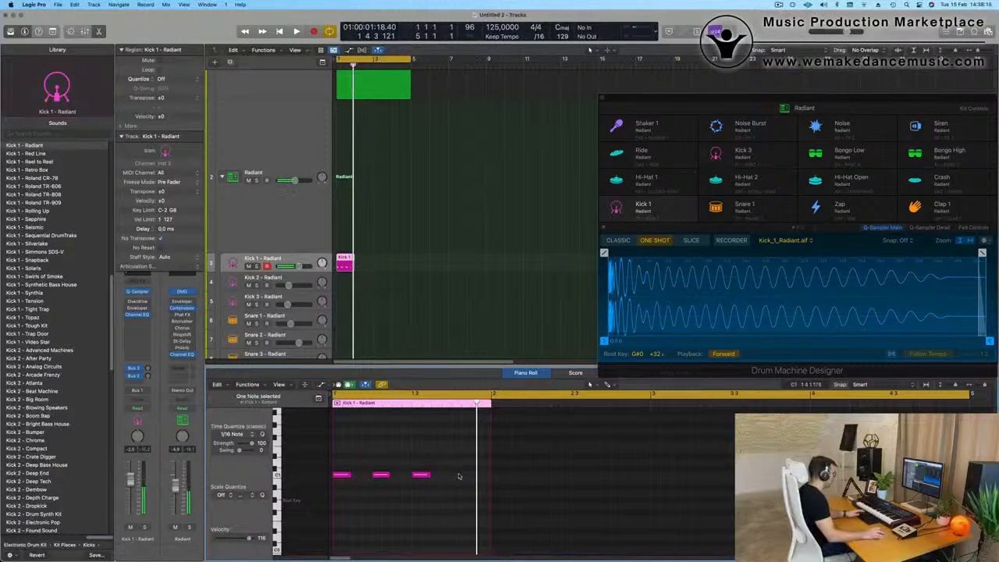
drag(421, 475, 461, 475)
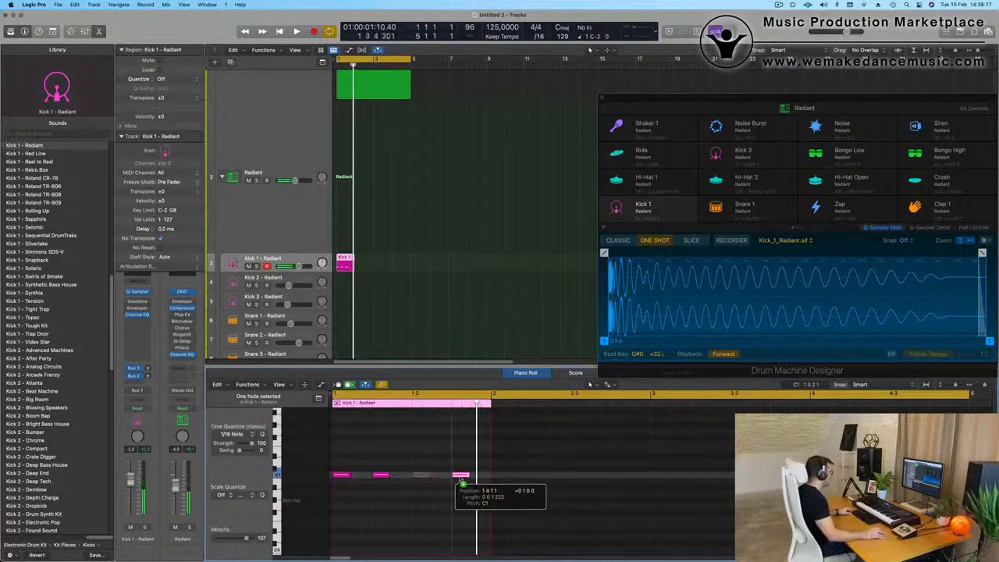
Repeat the one-bar Kick 1 region three times to fill bars 1 to 4 and start playback.
click(394, 261)
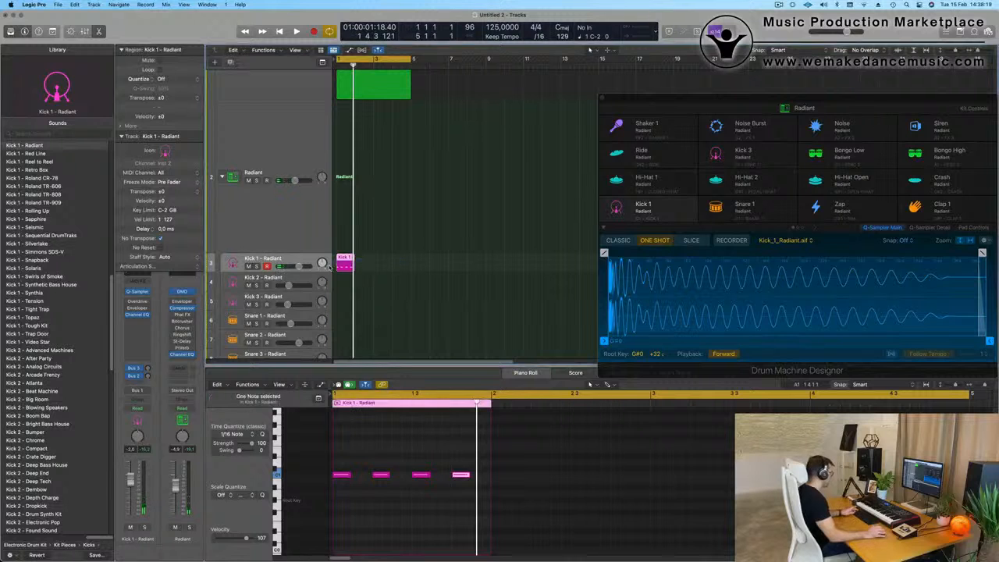
key(super+r)
key(super+r)
key(super+r)
key(space)
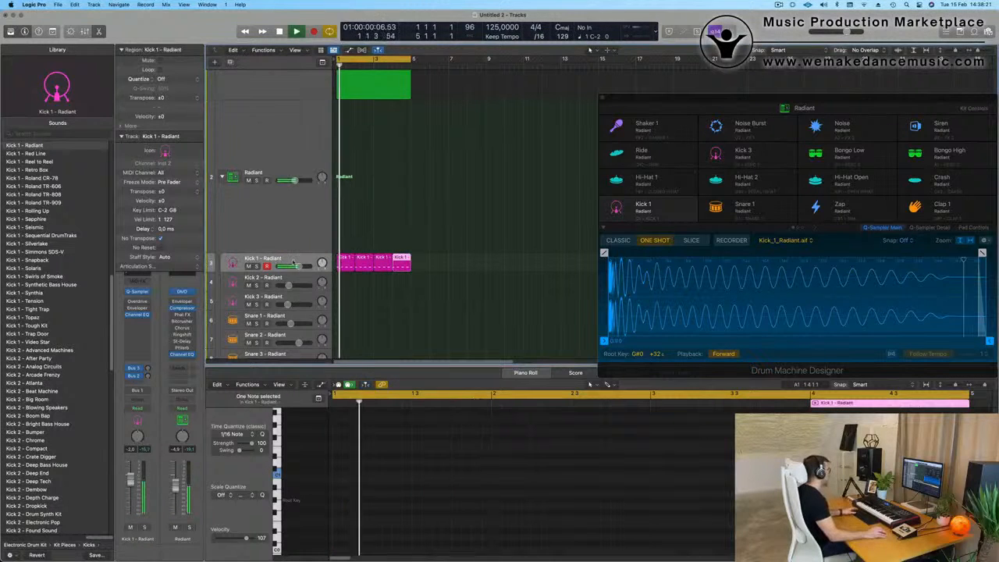
Select all four kick regions, then turn down the volume of the Object In Motion track.
drag(417, 246, 343, 266)
scroll(346, 118, up, 5)
click(298, 128)
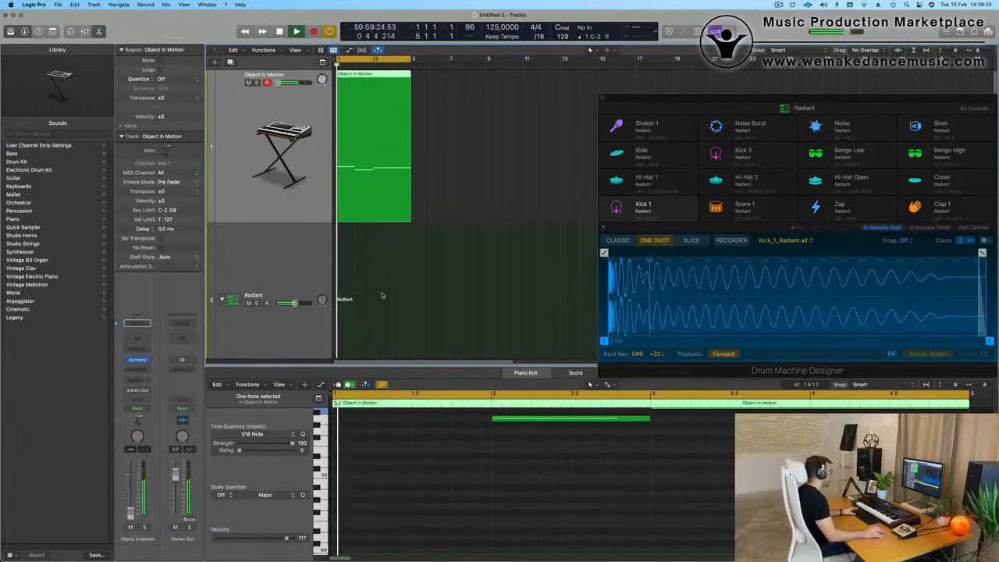
Try the Deep End and Dembow kick sounds on the Kick 1 track during playback.
scroll(292, 304, down, 4)
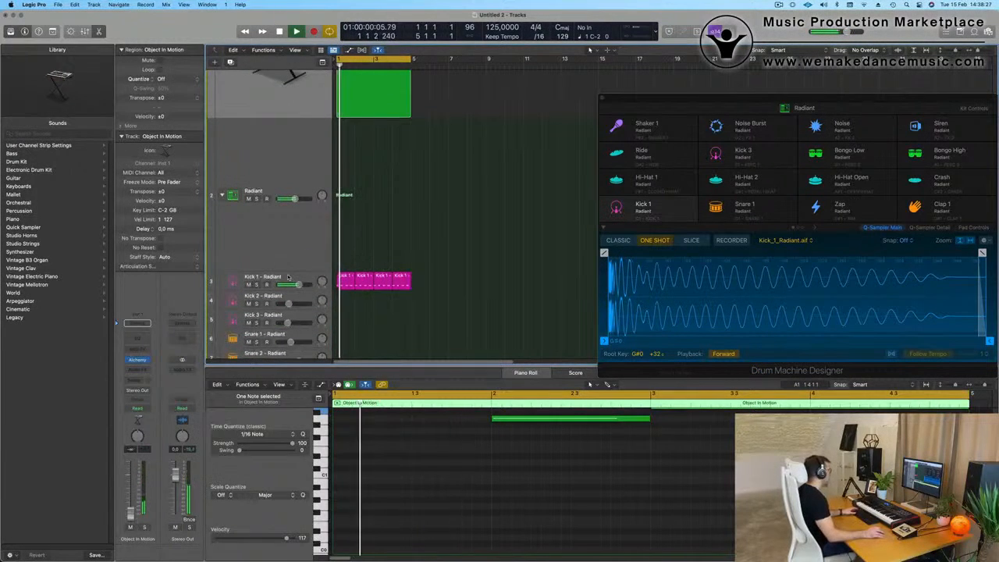
click(287, 276)
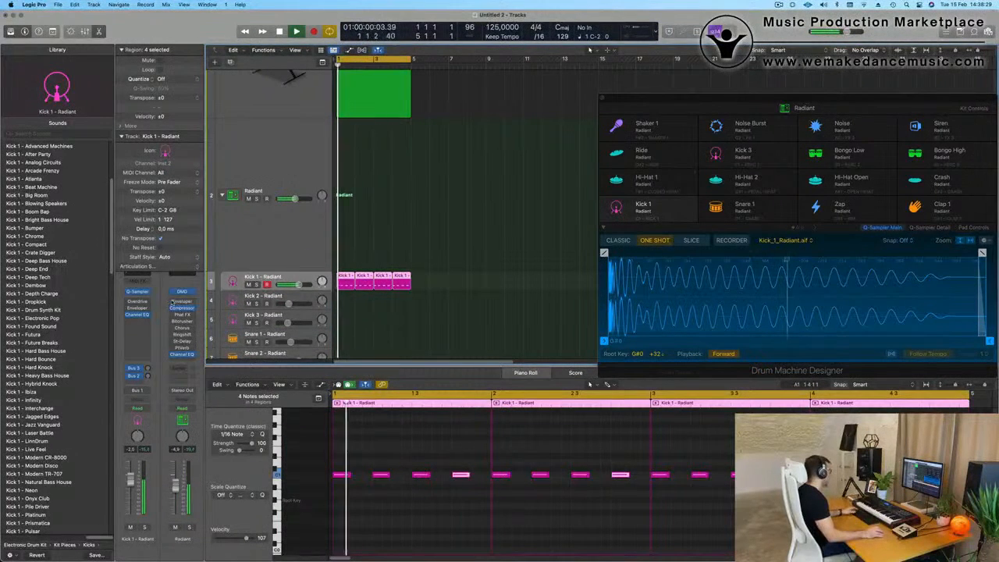
click(27, 269)
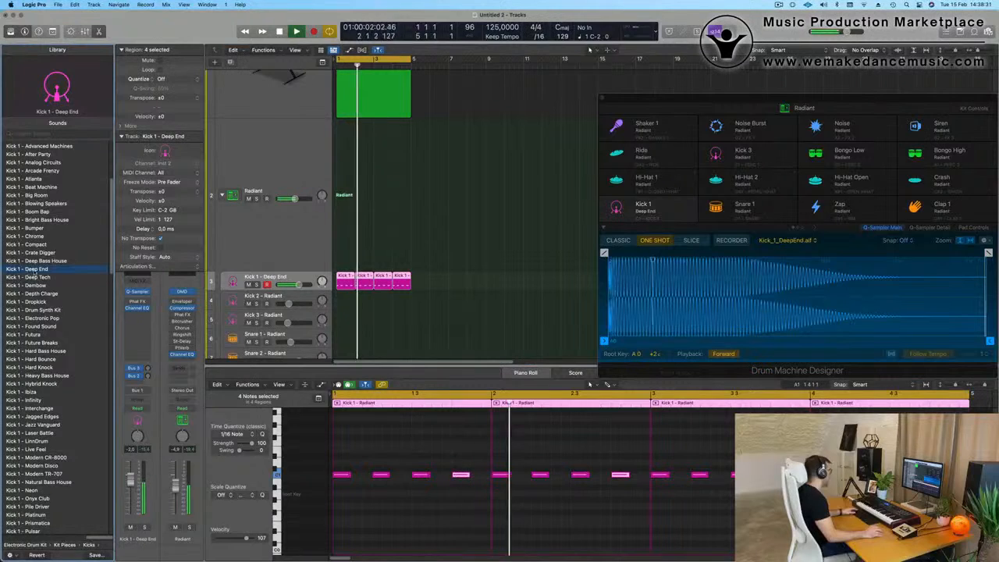
scroll(61, 283, down, 3)
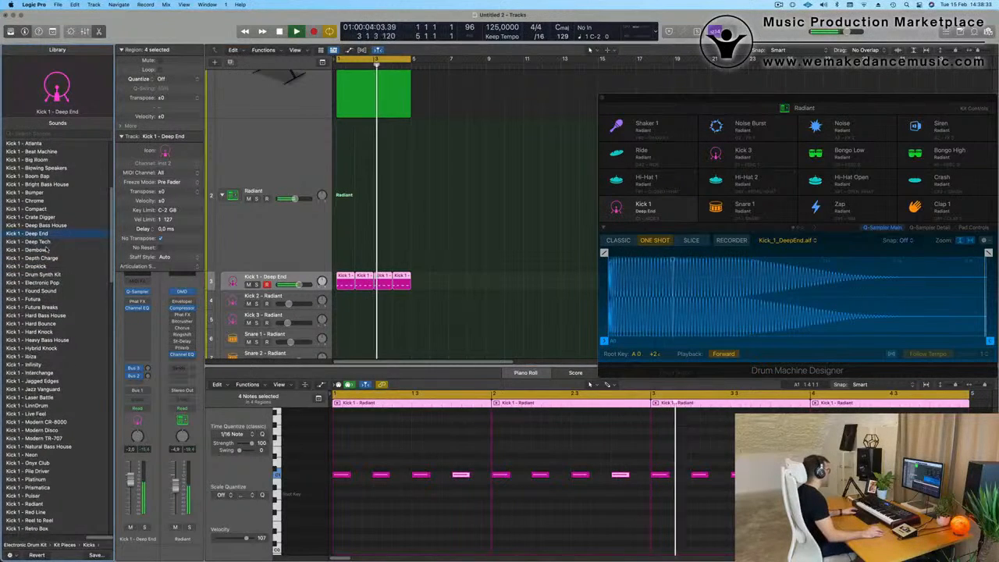
click(43, 251)
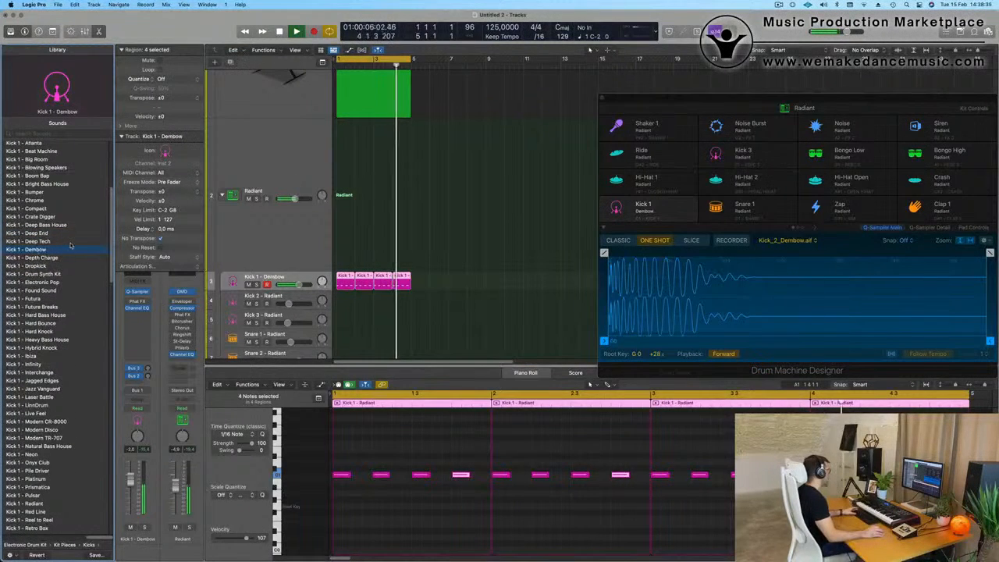
Audition more kick sounds such as Hard Bass House and Hybrid Knock, and load Kick 1 - Ibiza on the Kick 1 track.
scroll(69, 218, up, 3)
key(space)
scroll(57, 258, down, 3)
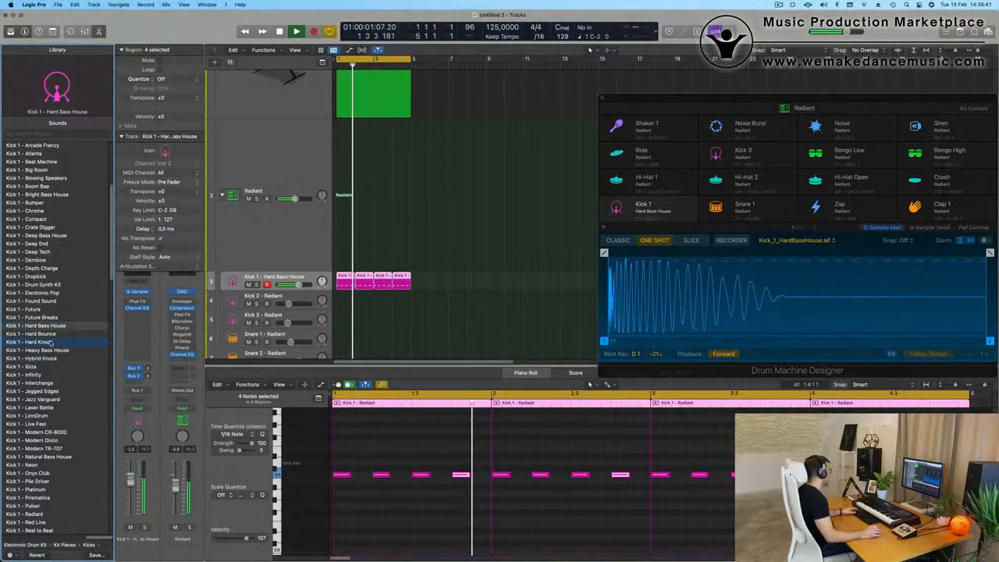
click(51, 342)
scroll(48, 341, down, 3)
click(42, 324)
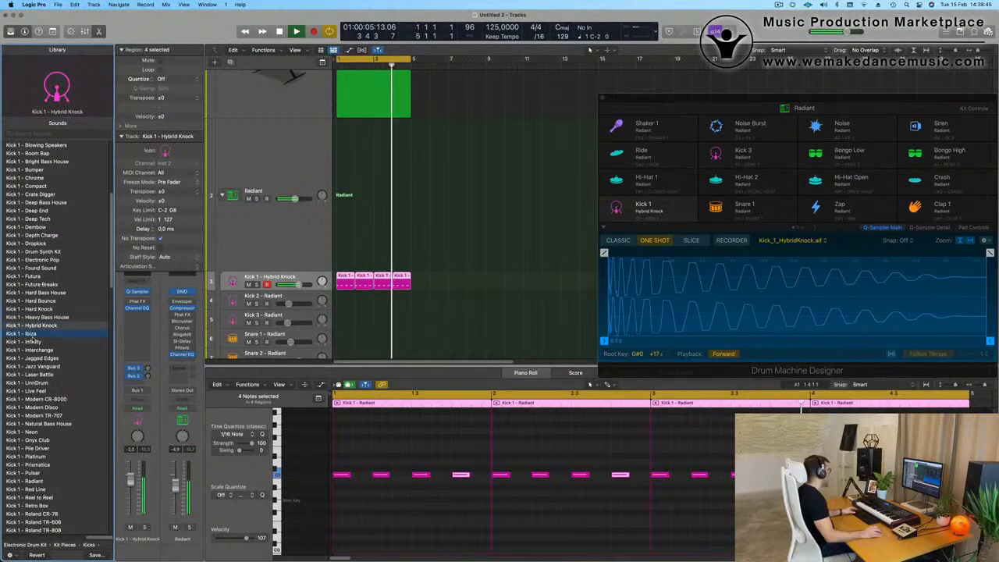
click(35, 335)
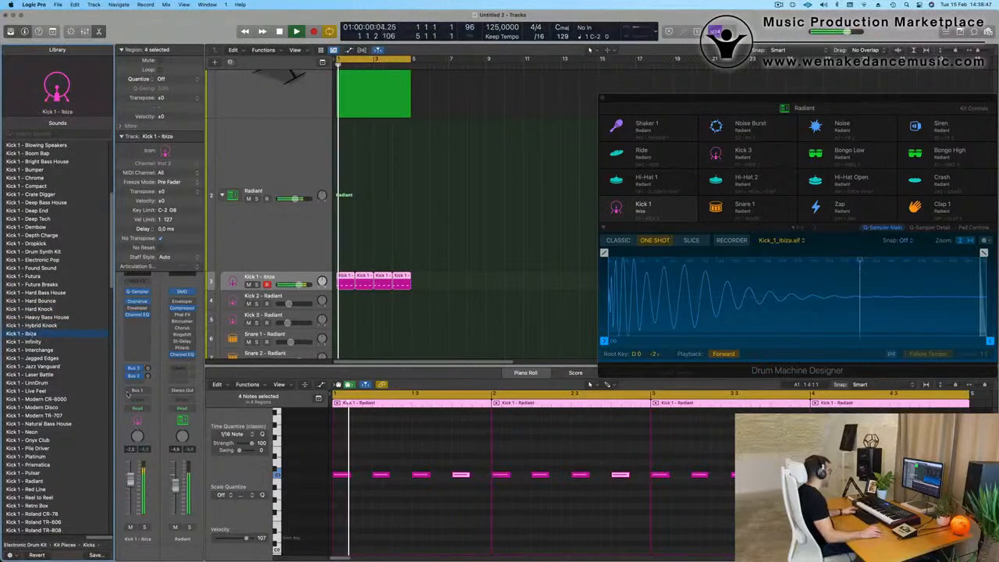
Transpose all sixteen kick notes down one octave and lower the Kick 1 track's volume to -5.2 dB.
click(407, 500)
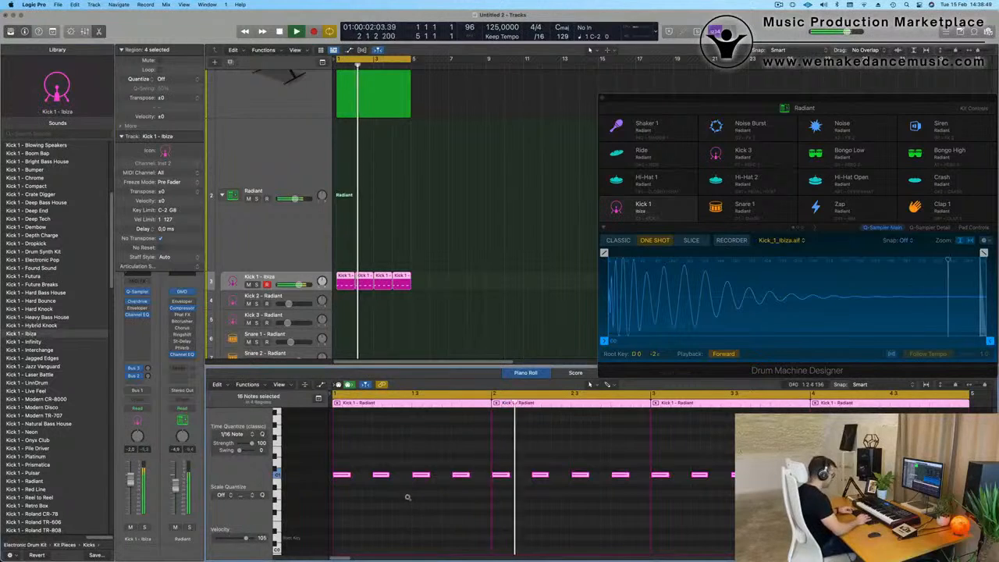
key(super+a)
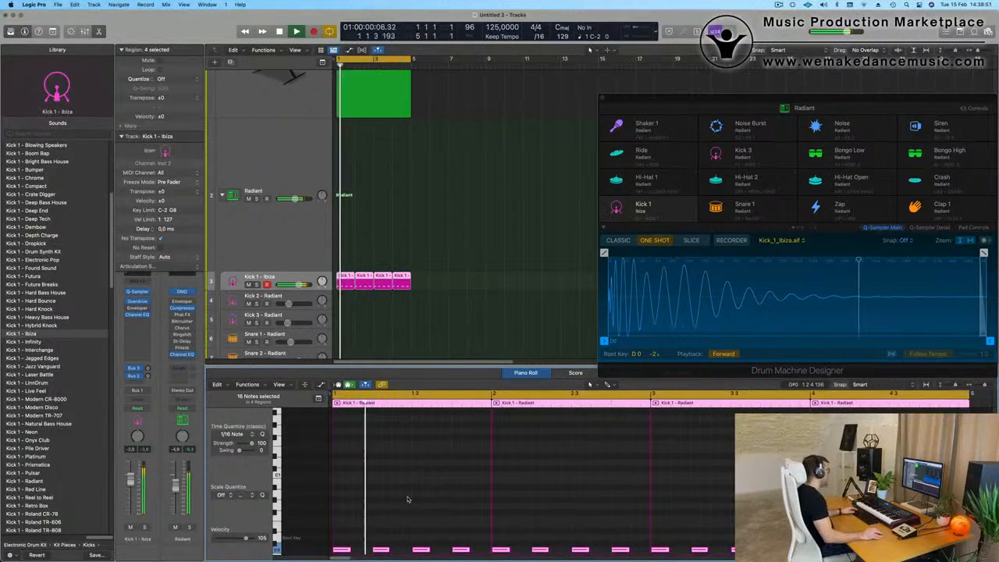
scroll(407, 246, down, 2)
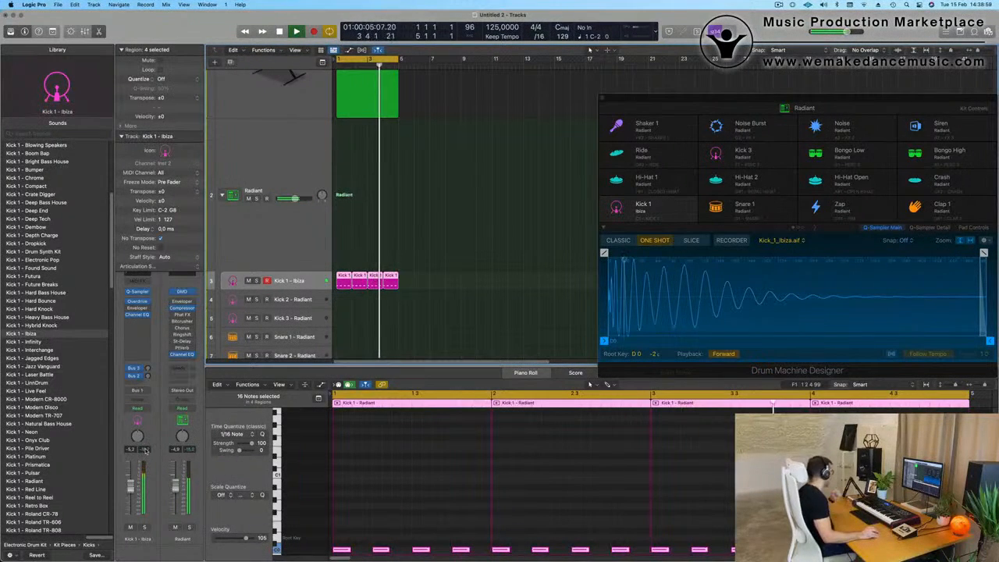
scroll(234, 115, up, 3)
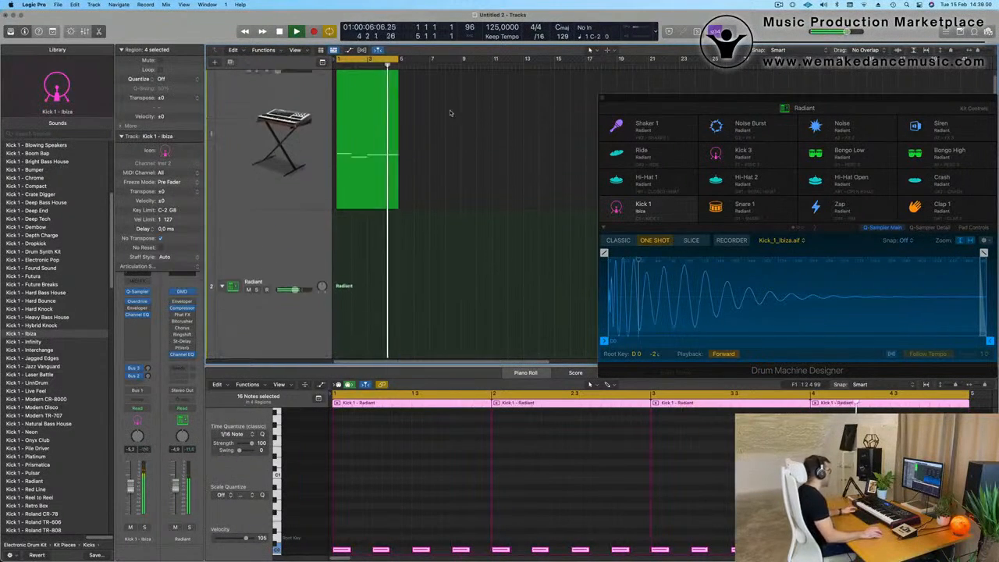
Raise the volume of the Object In Motion track and insert a Channel EQ on it.
click(234, 116)
key(space)
key(space)
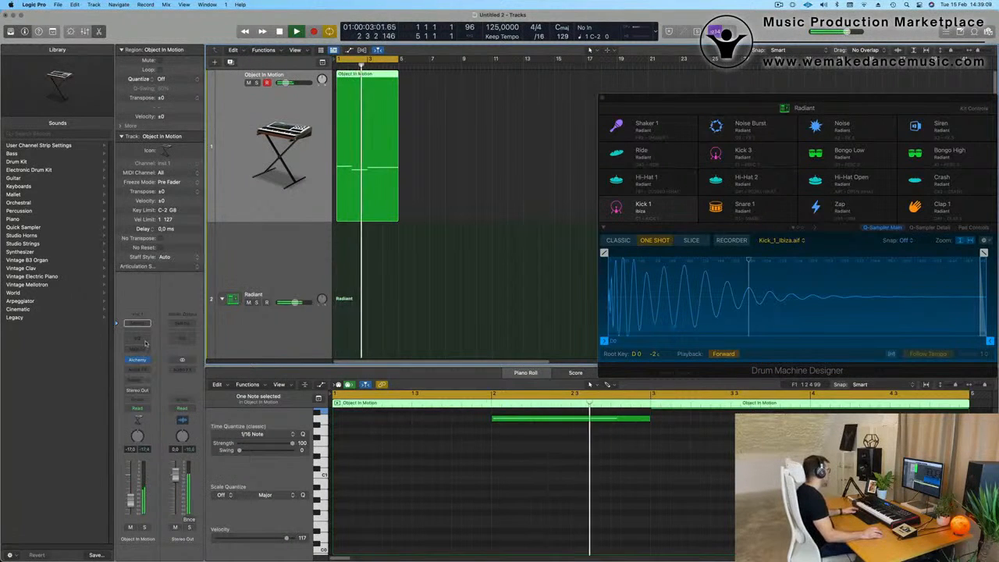
click(145, 344)
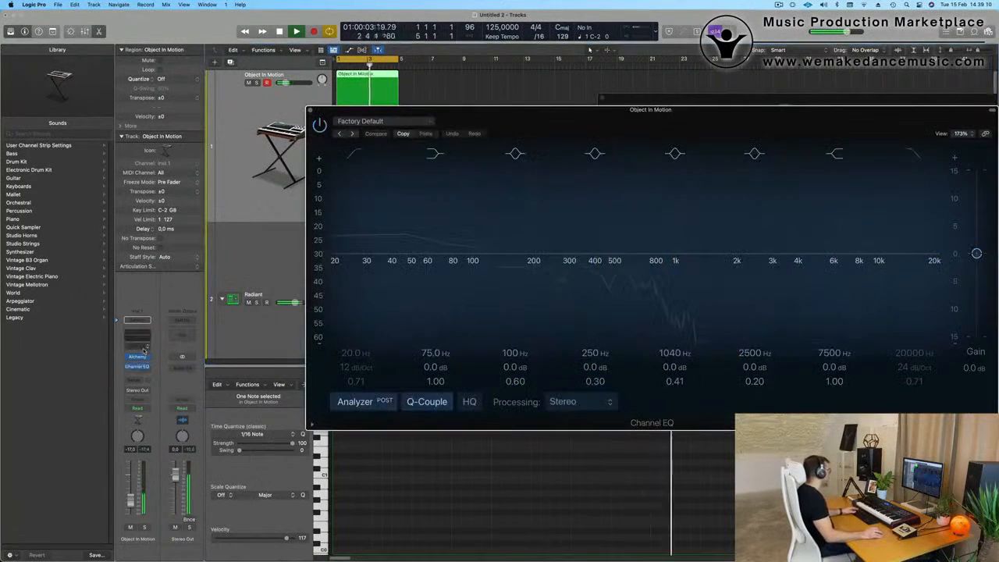
Insert a Compressor on the Object In Motion track and set its side chain to Kick 1 - Ibiza (Inst 2).
click(310, 110)
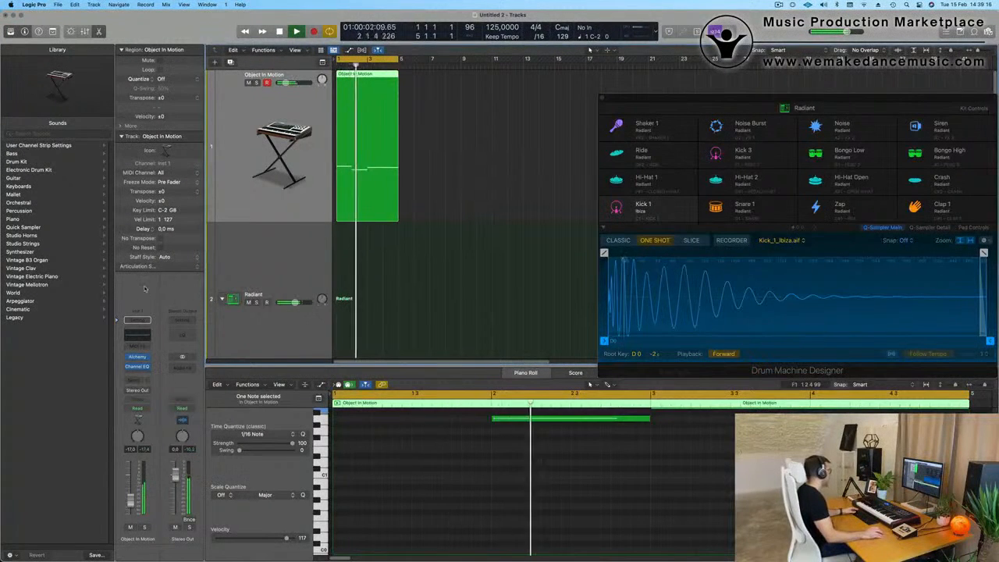
click(137, 375)
mouse_move(170, 400)
click(458, 235)
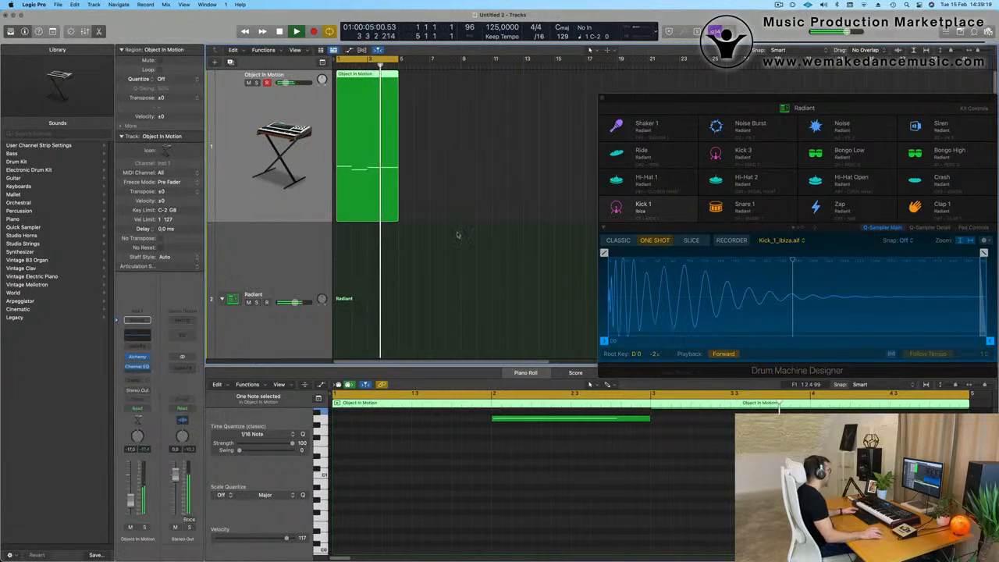
click(750, 123)
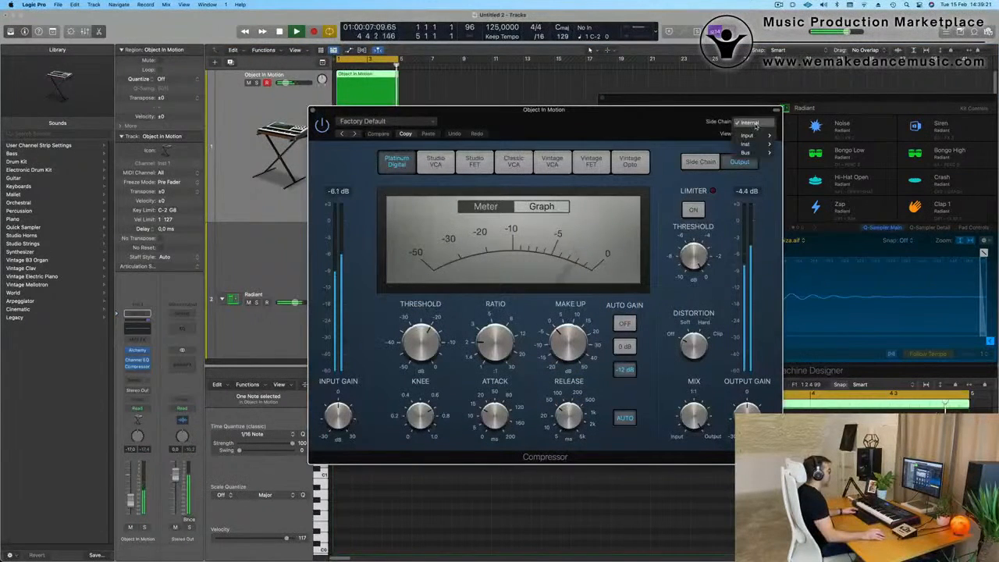
mouse_move(770, 135)
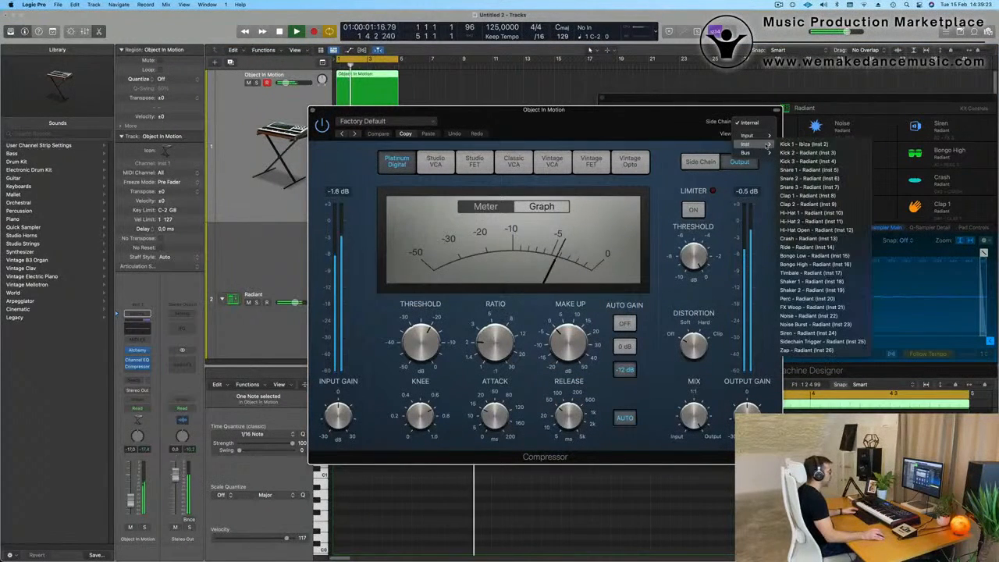
click(804, 145)
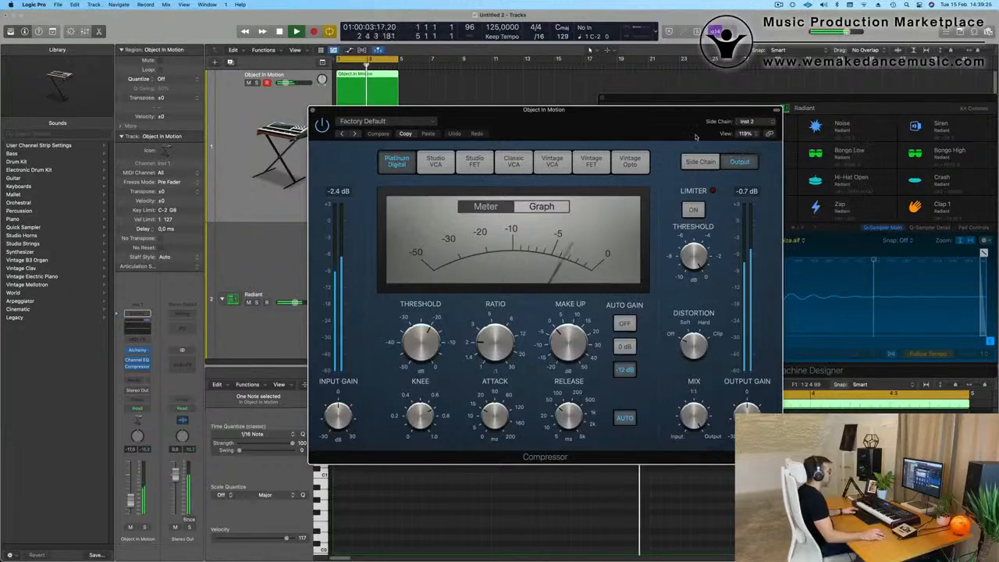
Set the Compressor's ratio to about 4.1:1, turn off its auto release and auto gain, and close the plug-in.
drag(671, 131, 728, 130)
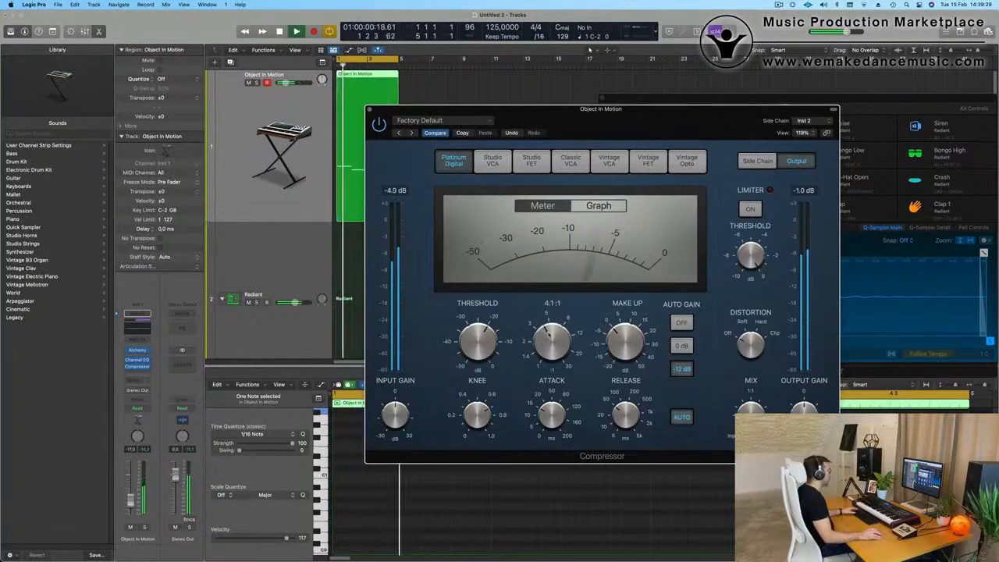
drag(626, 418, 629, 482)
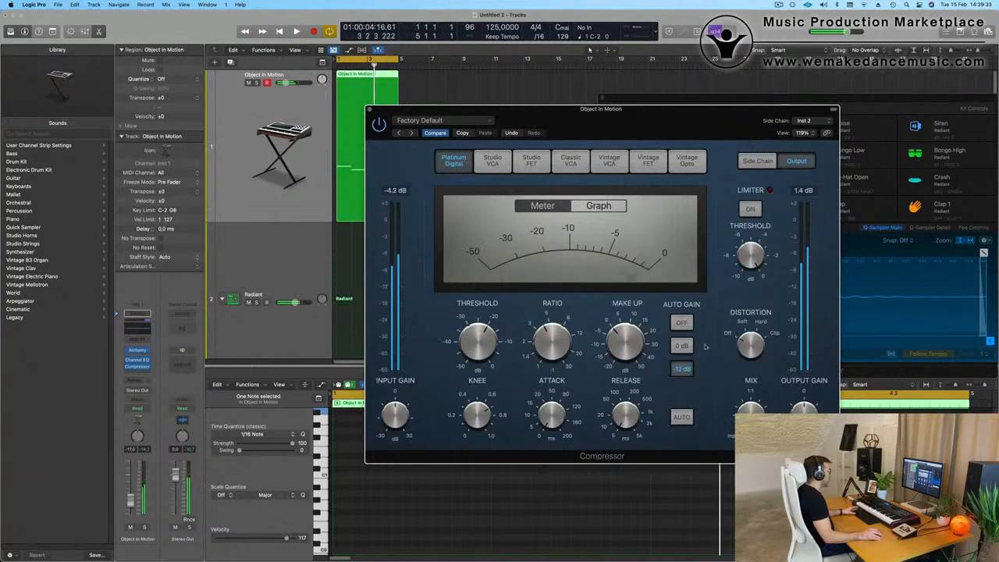
click(681, 322)
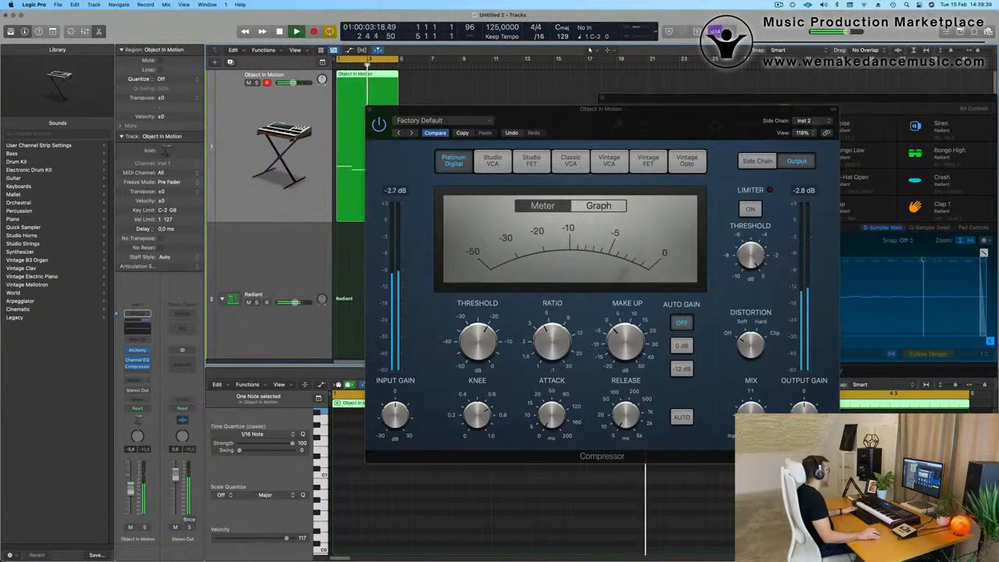
click(371, 111)
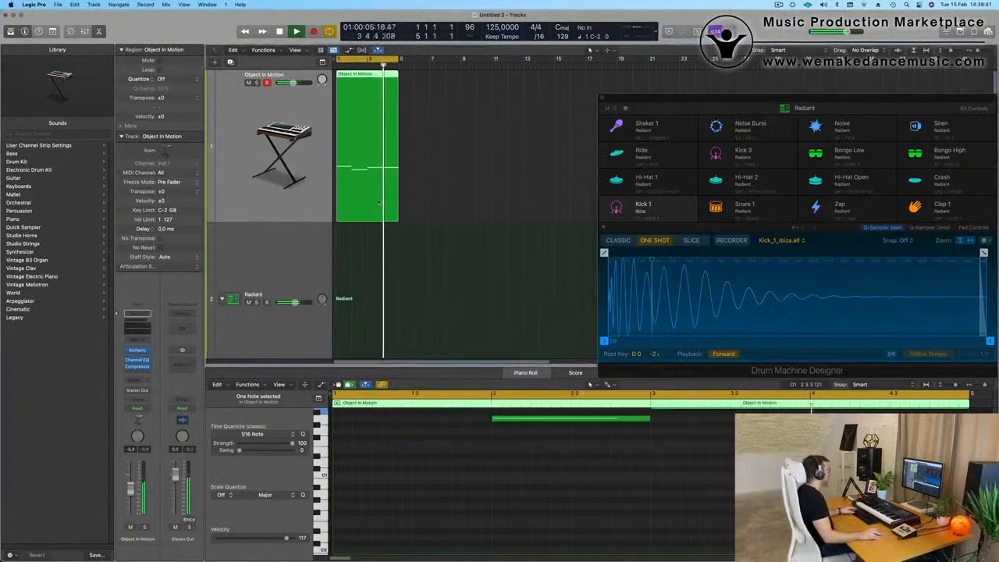
Copy the last Kick 1 region to bar 1 of the Hi-Hat 1 track and shift its four notes to the off-beats.
key(z)
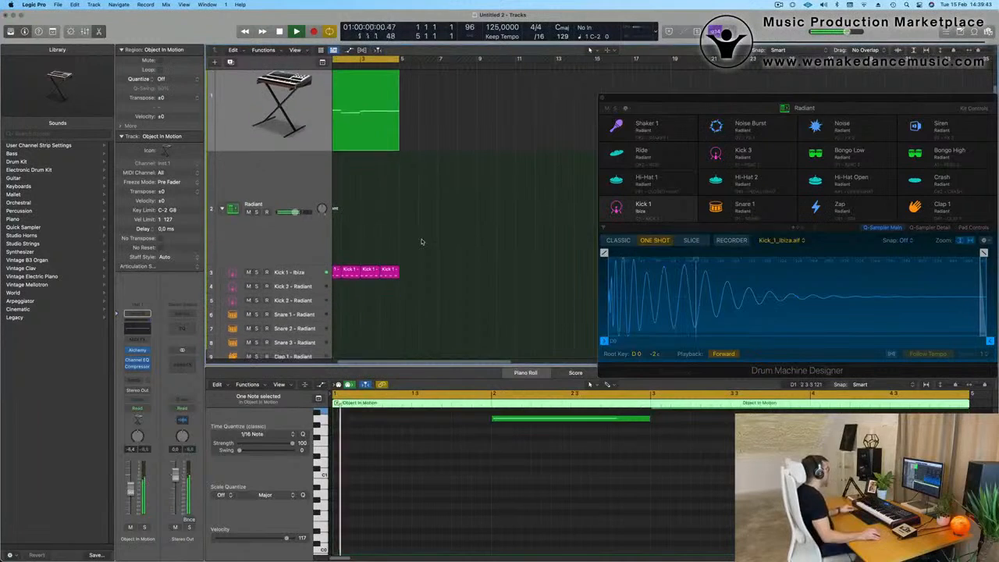
key(space)
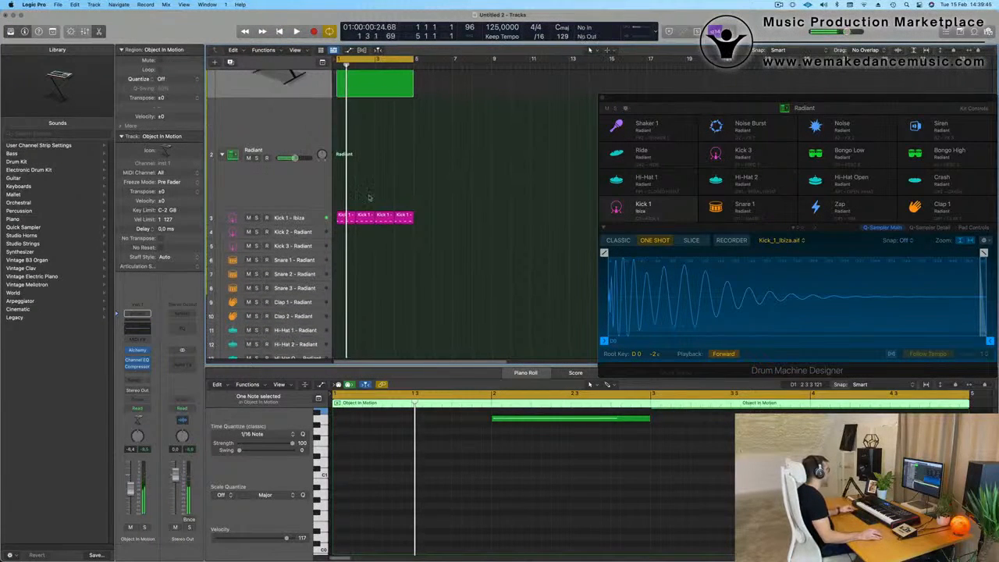
click(357, 207)
click(404, 218)
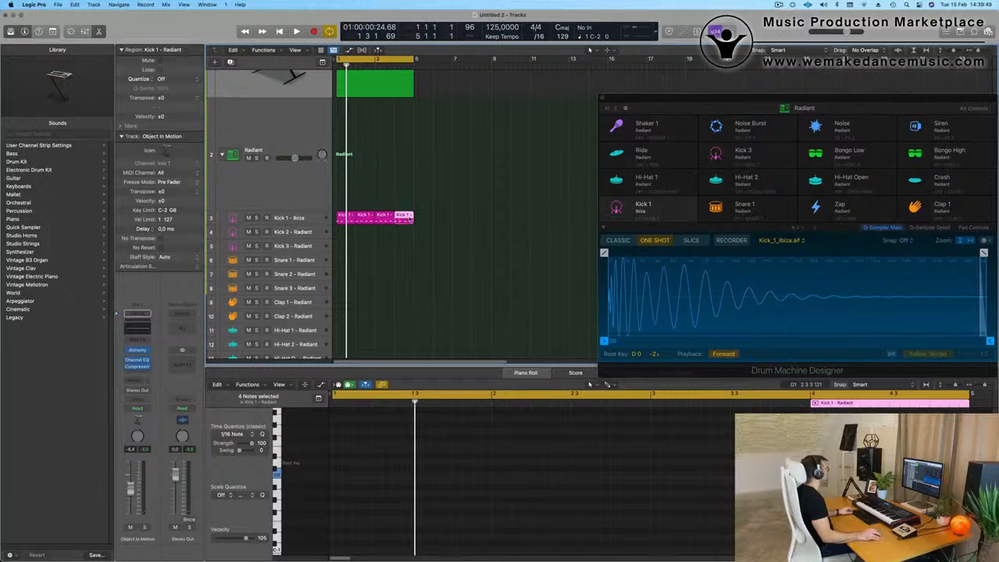
drag(404, 218, 347, 176)
drag(349, 463, 528, 510)
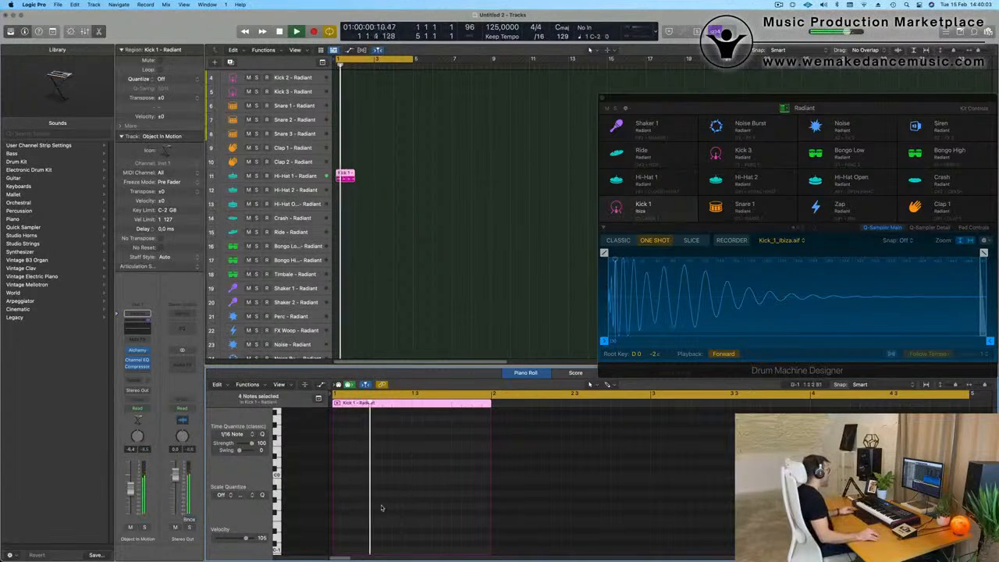
scroll(379, 453, up, 5)
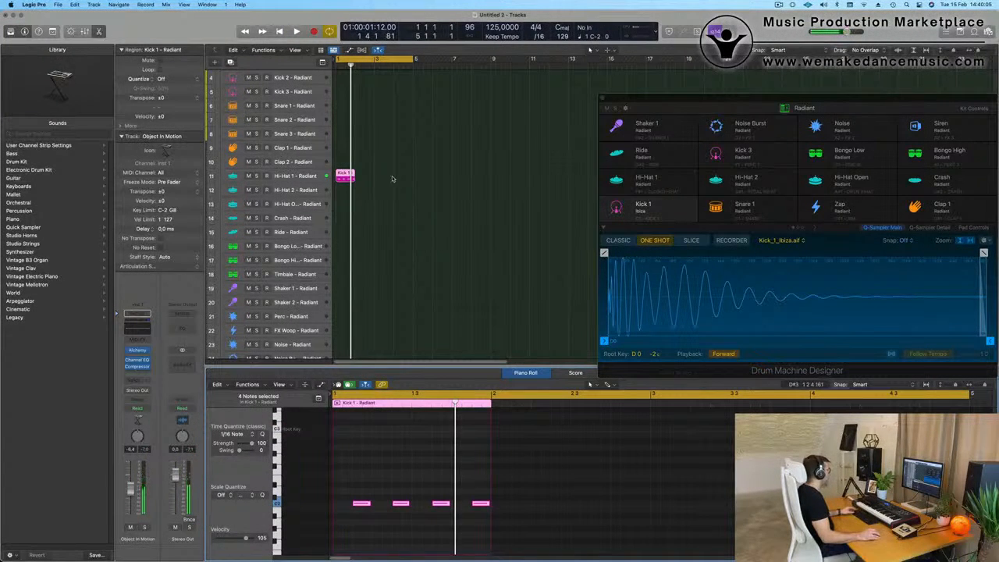
Repeat the Hi-Hat 1 region three times to fill the four bars, and play the loop with that track selected.
click(346, 185)
key(super+r)
key(super+r)
key(super+r)
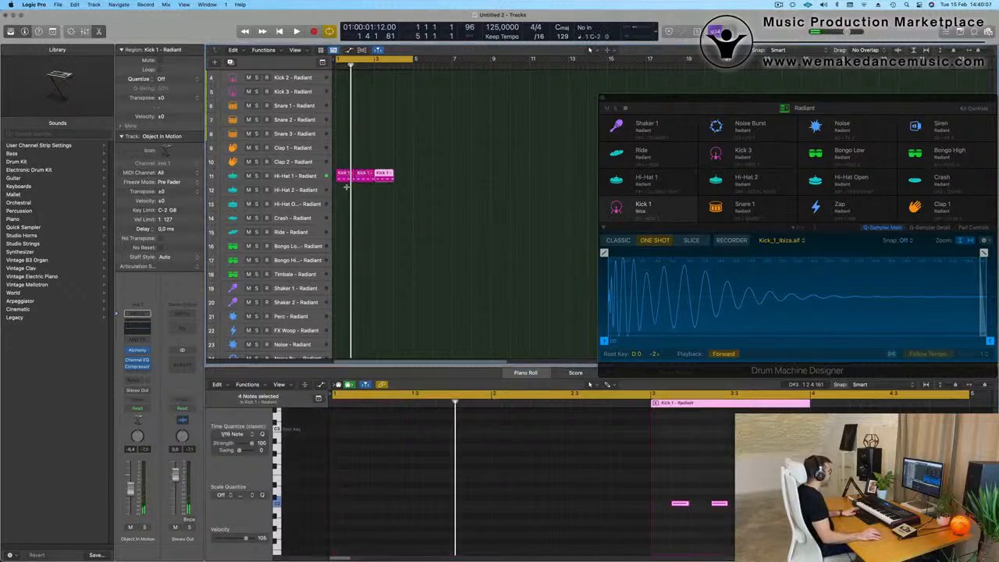
click(291, 178)
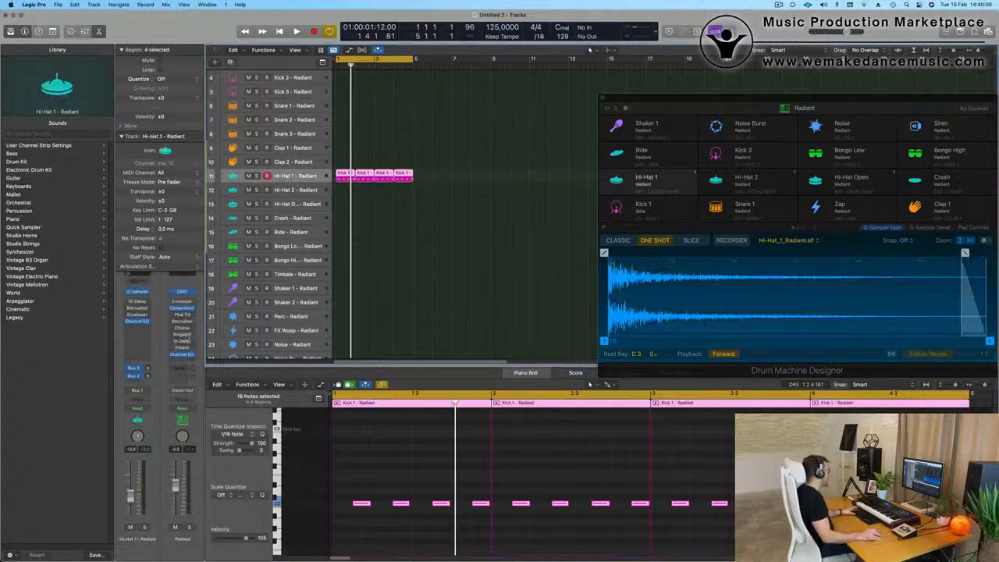
key(space)
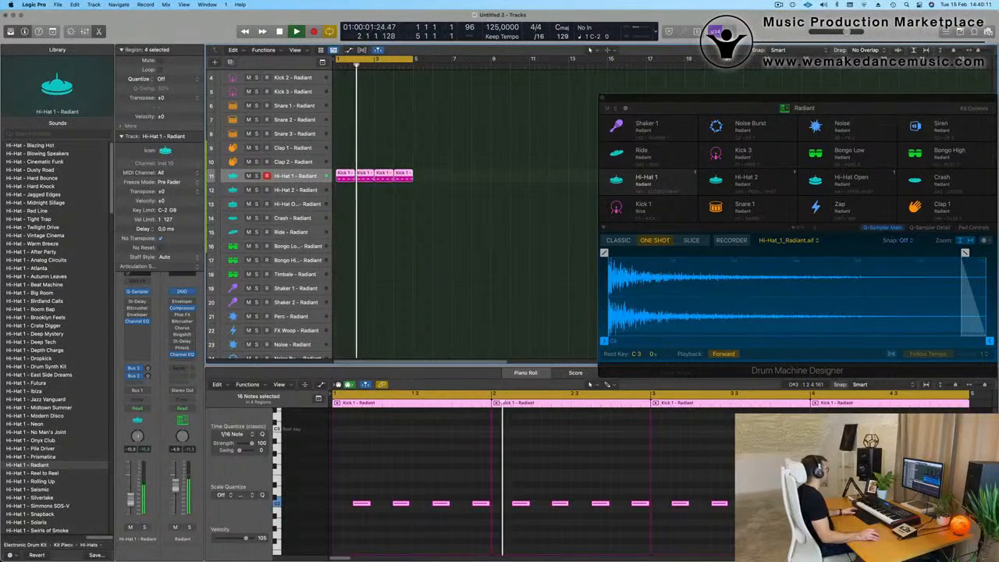
scroll(366, 265, down, 2)
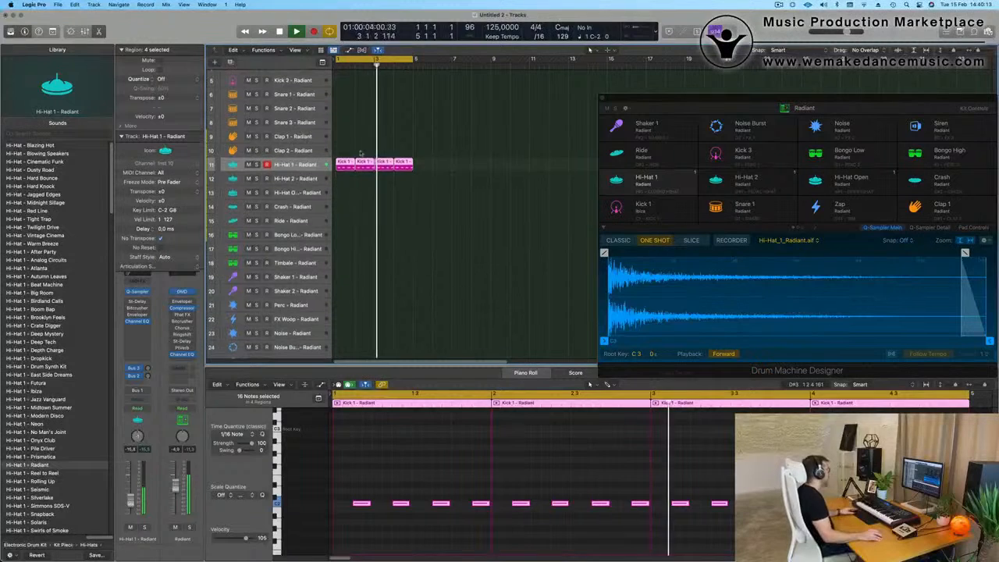
Copy the first Hi-Hat 1 region to the Hi-Hat 2 track, raising its four notes to C3 and shortening them.
click(352, 129)
click(349, 151)
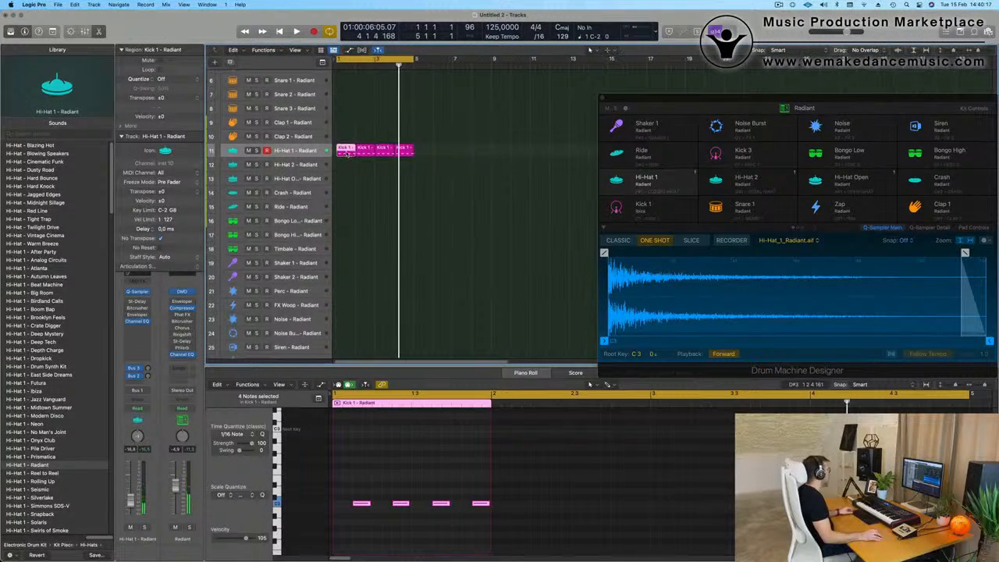
drag(349, 151, 345, 165)
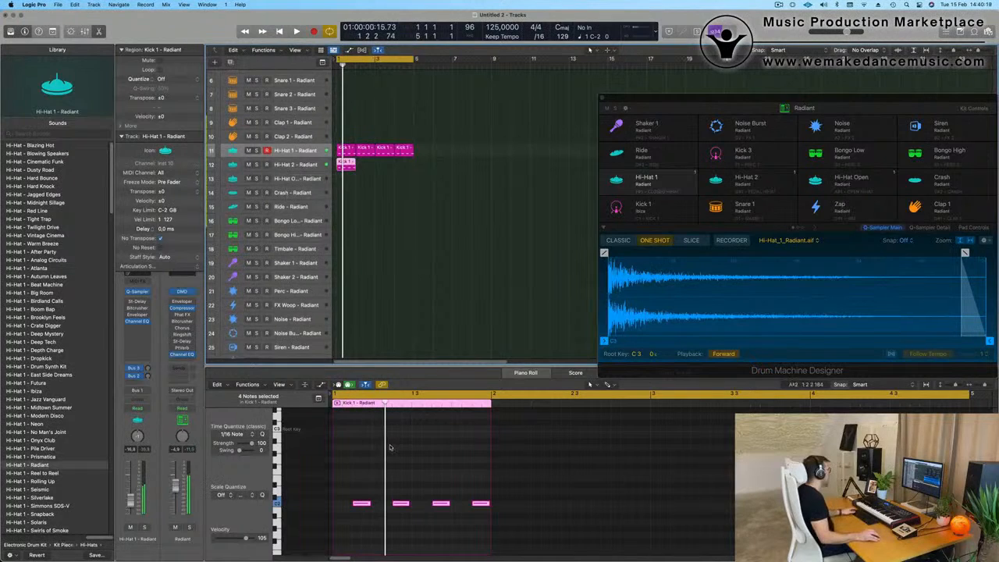
drag(361, 496, 515, 522)
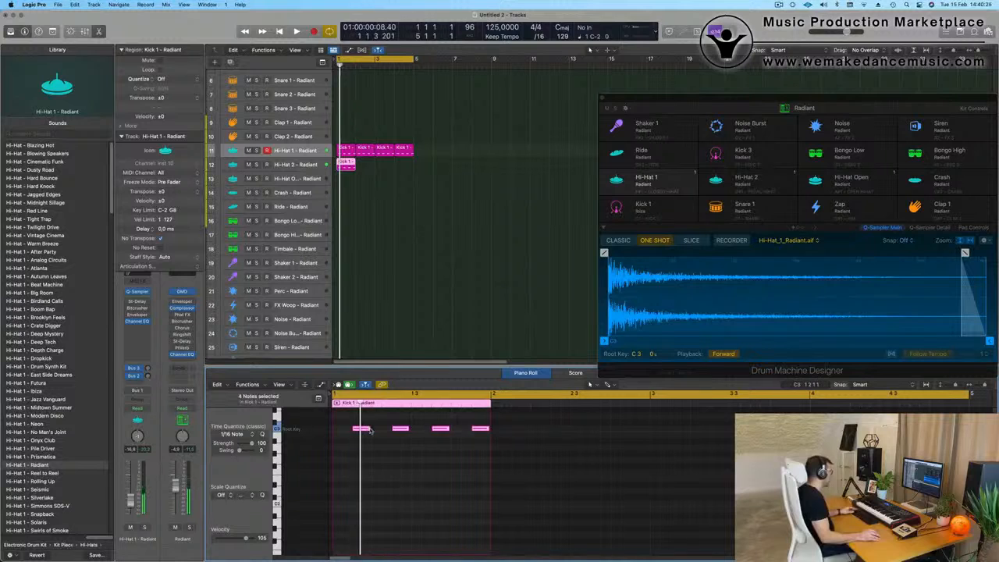
drag(370, 431, 357, 443)
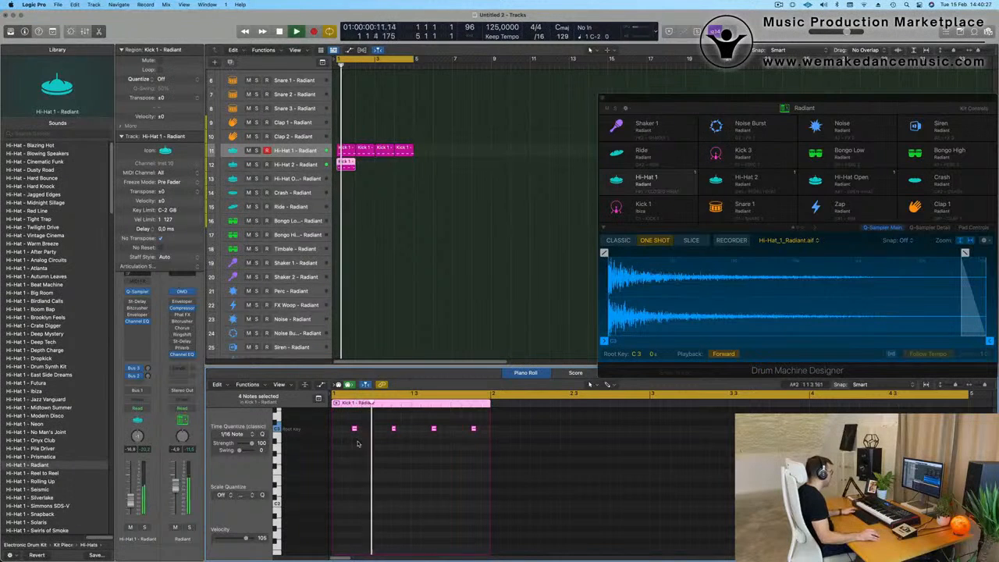
Select the Hi-Hat 2 track and trim its sample end to 0.04 s in the Drum Machine Designer while playing the loop.
drag(625, 100, 481, 82)
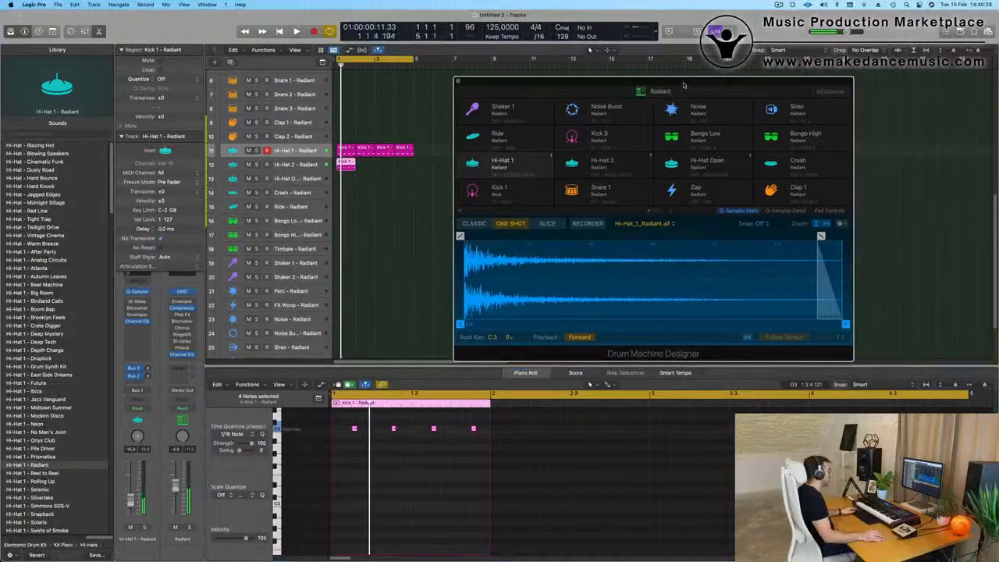
click(301, 165)
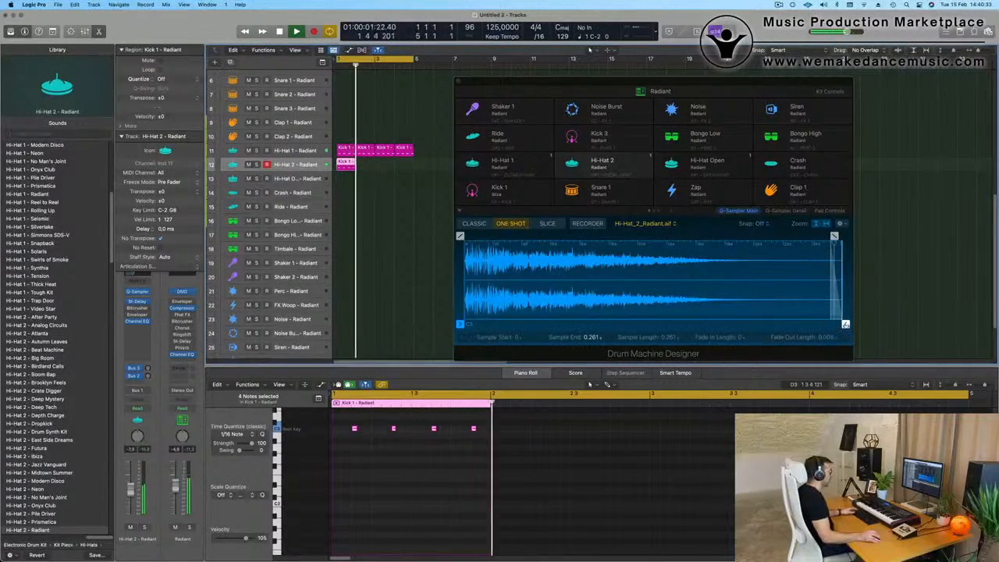
drag(849, 332, 542, 332)
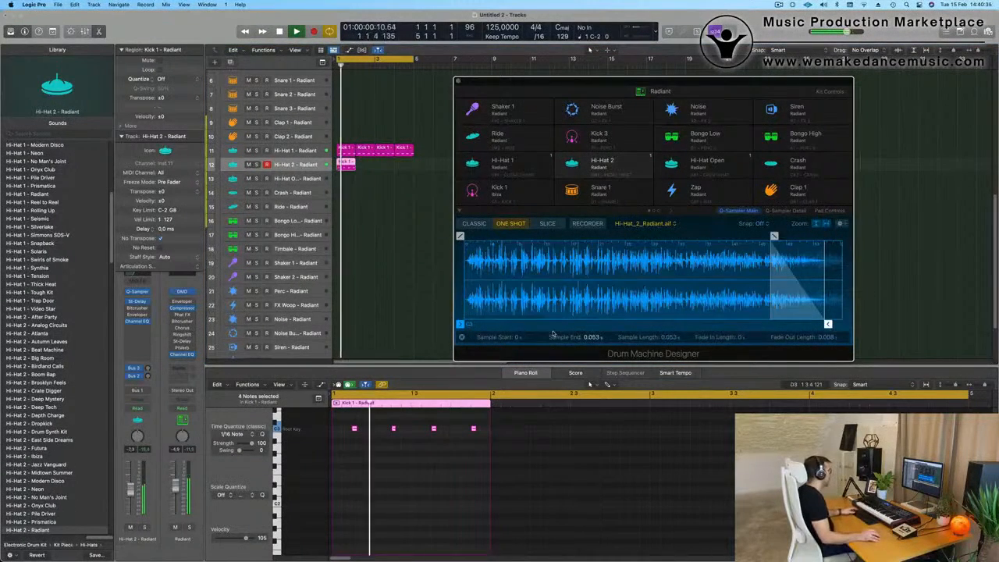
drag(828, 324, 741, 324)
key(space)
key(space)
key(space)
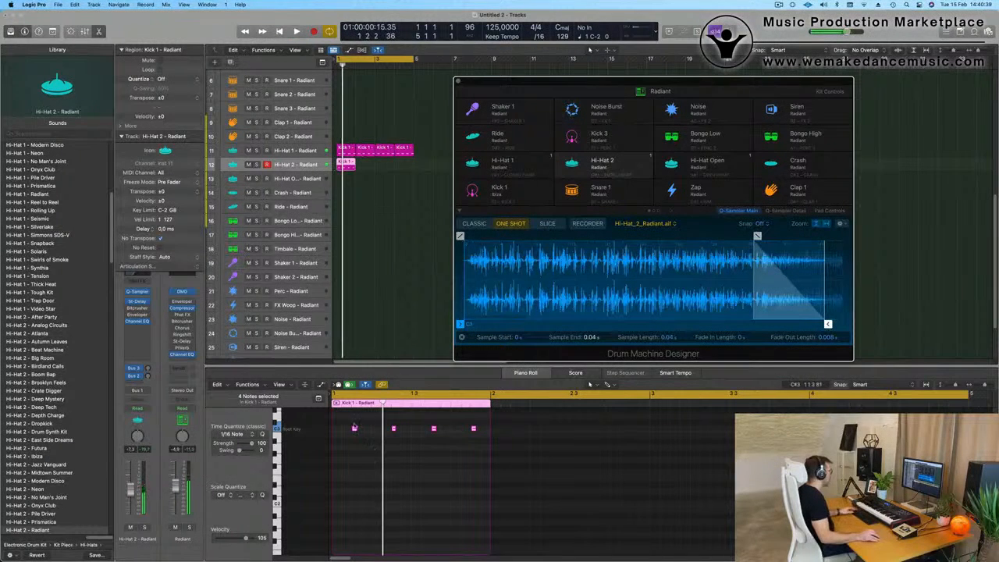
Duplicate the short notes in the Hi-Hat 2 region to place hits on the first, second and fourth sixteenths of every beat.
click(470, 441)
drag(491, 446, 491, 446)
key(super+Right)
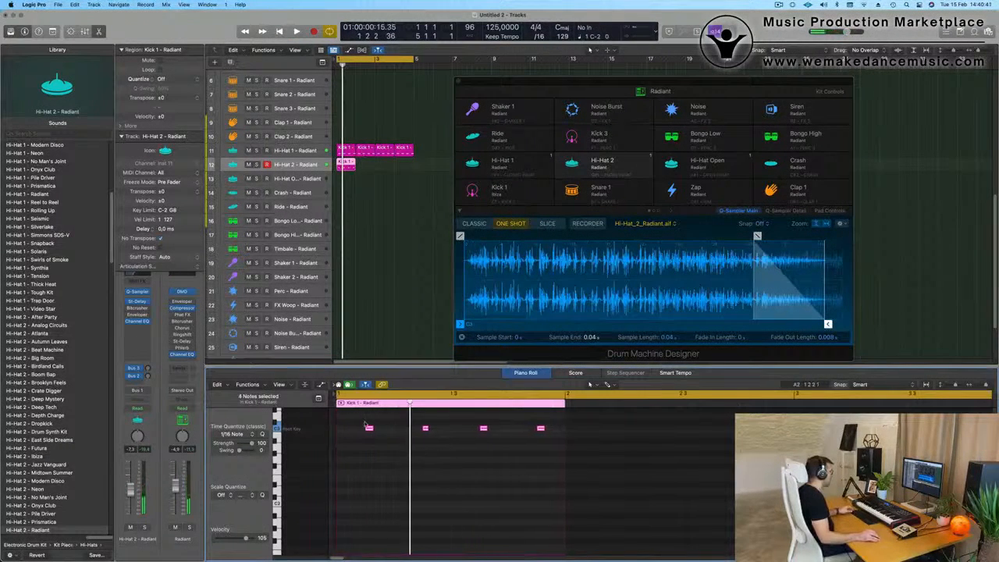
drag(359, 428, 383, 438)
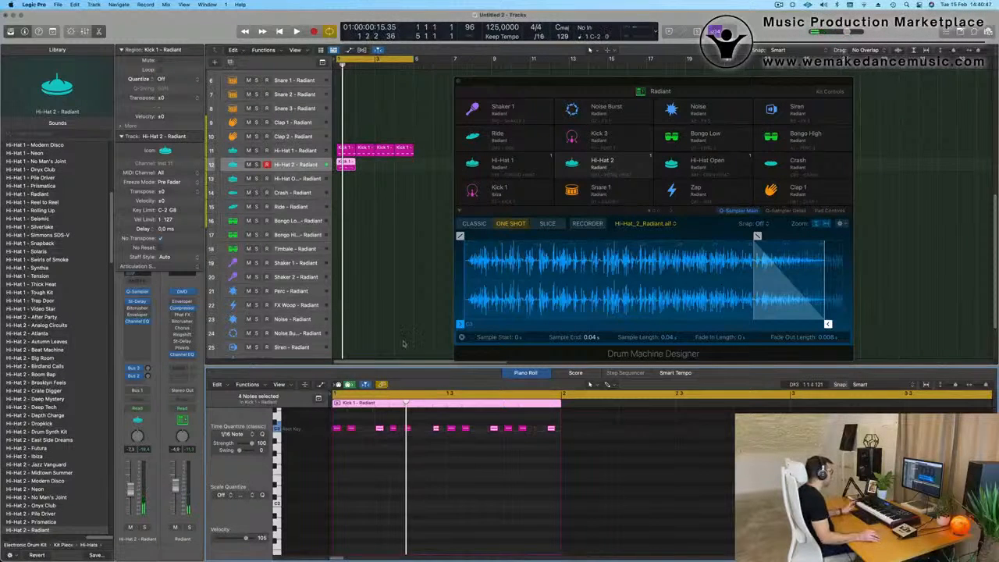
scroll(367, 437, right, 1)
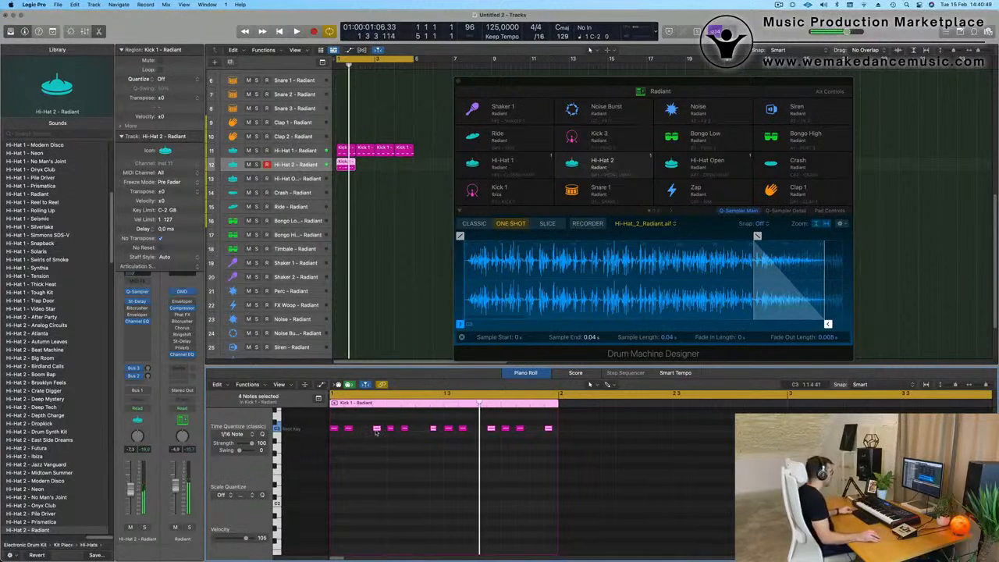
Try to fill the empty sixteenths of the Hi-Hat 2 pattern with four more short notes and listen from the start.
drag(375, 432, 364, 435)
key(space)
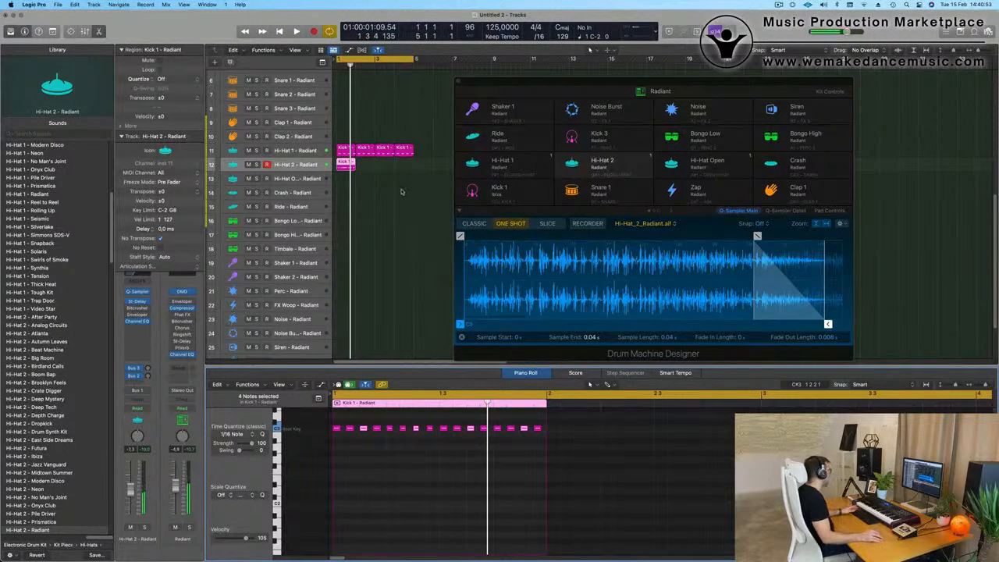
key(Return)
key(space)
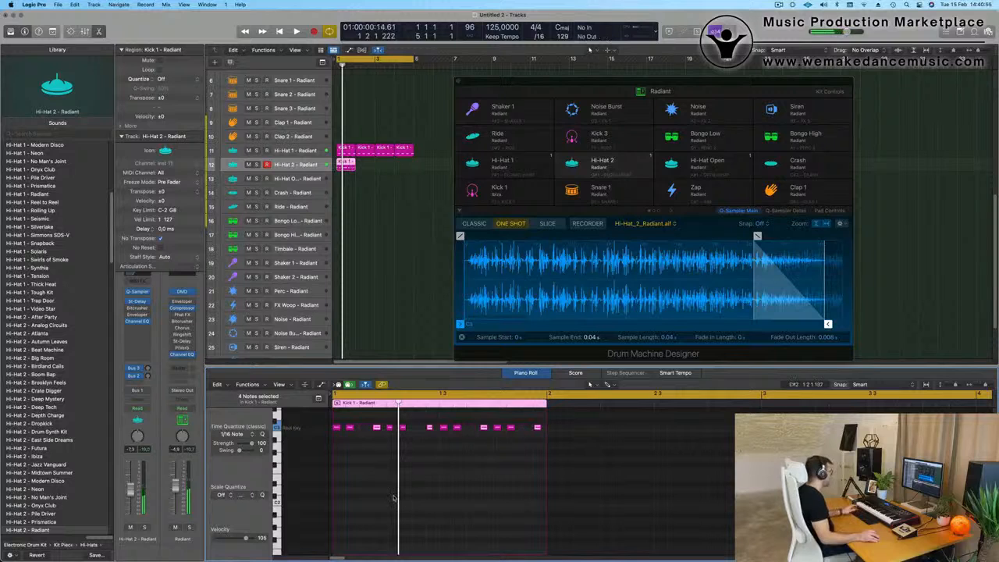
Repeat the Hi-Hat 2 region to fill four bars, lower the track's volume to -23.5 dB, and close the Drum Machine Designer.
key(space)
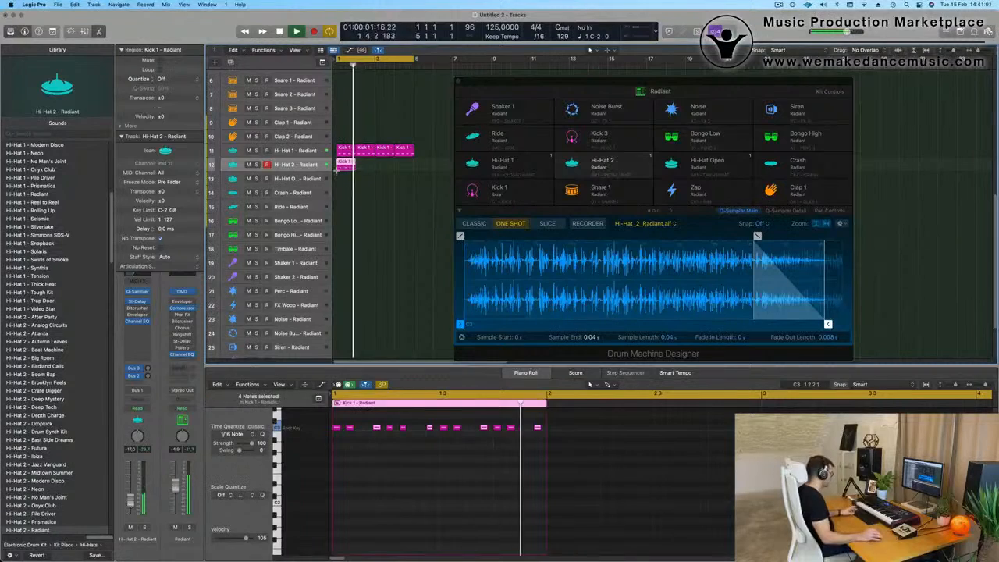
drag(344, 165, 345, 164)
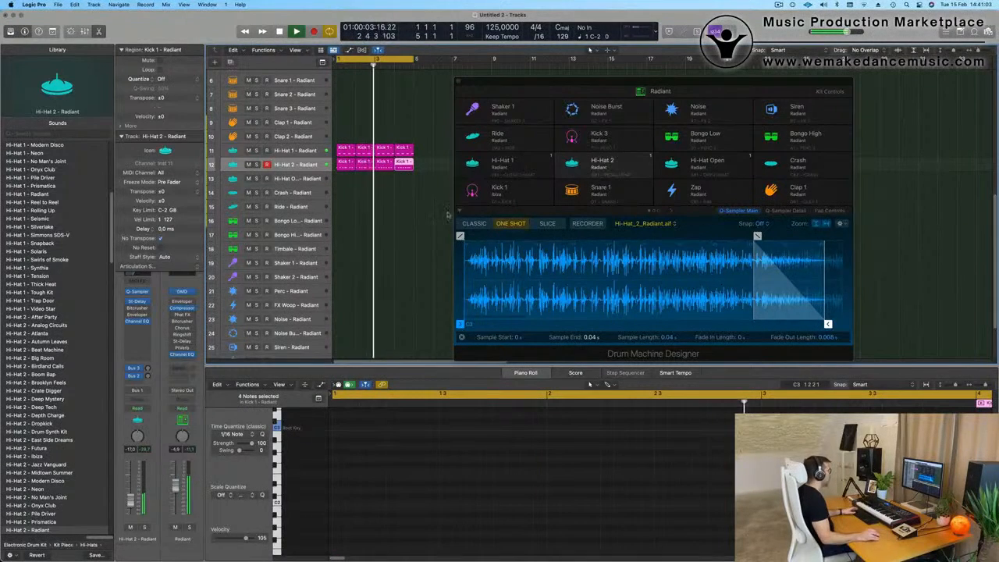
mouse_move(617, 84)
mouse_down()
mouse_move(585, 80)
mouse_move(626, 85)
mouse_up()
key(super+a)
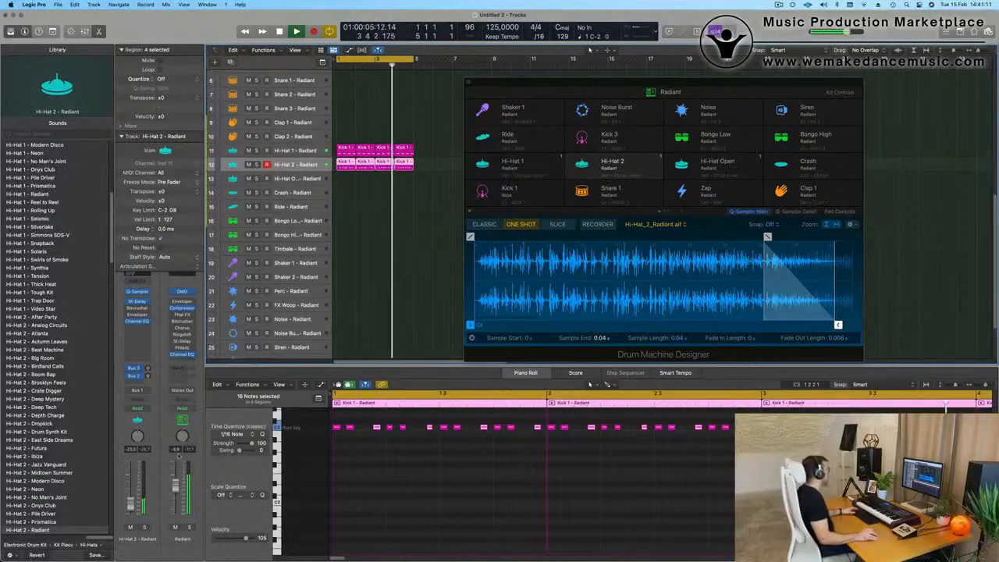
click(469, 82)
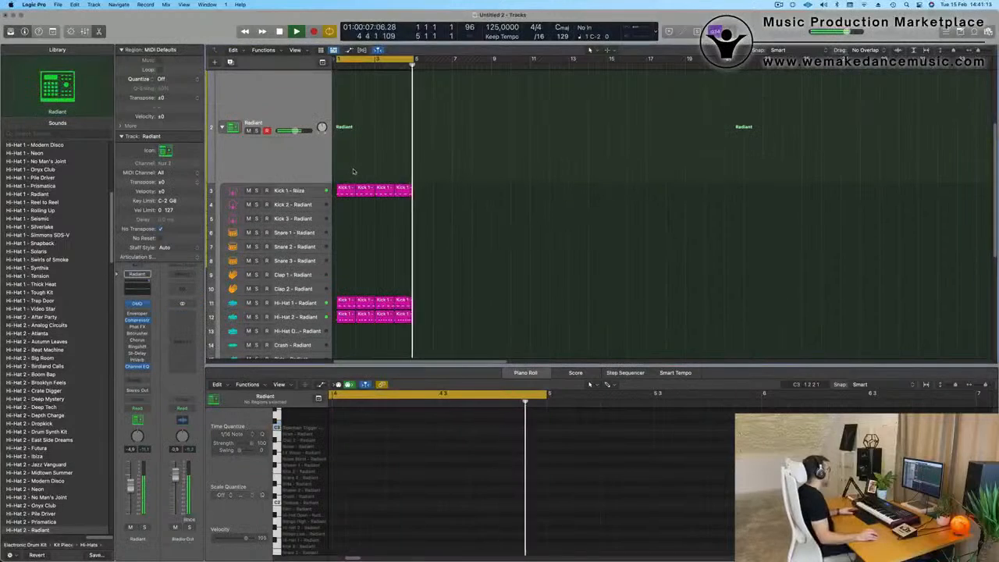
Copy the first Kick 1 region to the Snare 1 track and delete its notes on beats 1 and 3.
scroll(363, 218, down, 2)
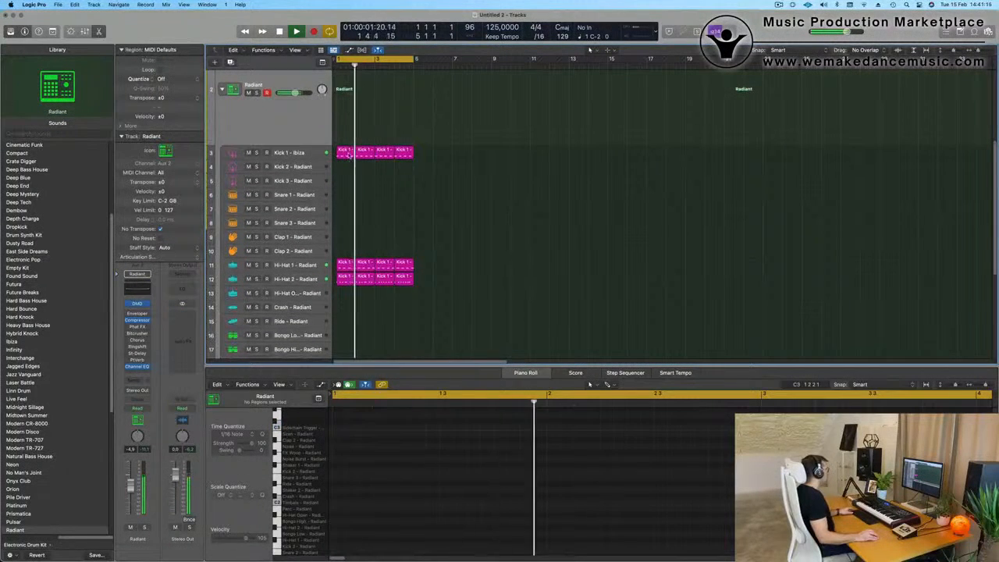
click(347, 154)
drag(347, 155, 346, 196)
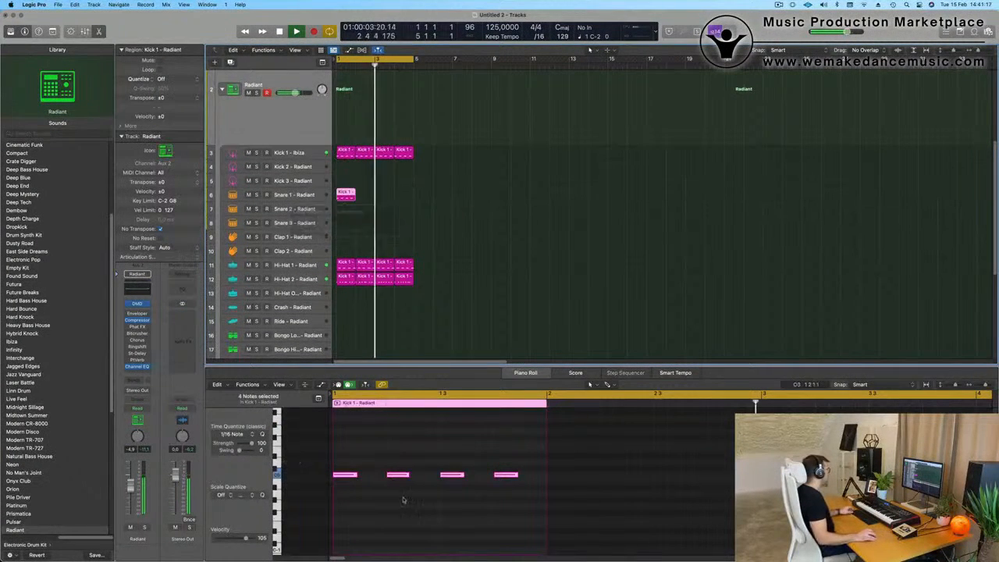
key(space)
click(343, 489)
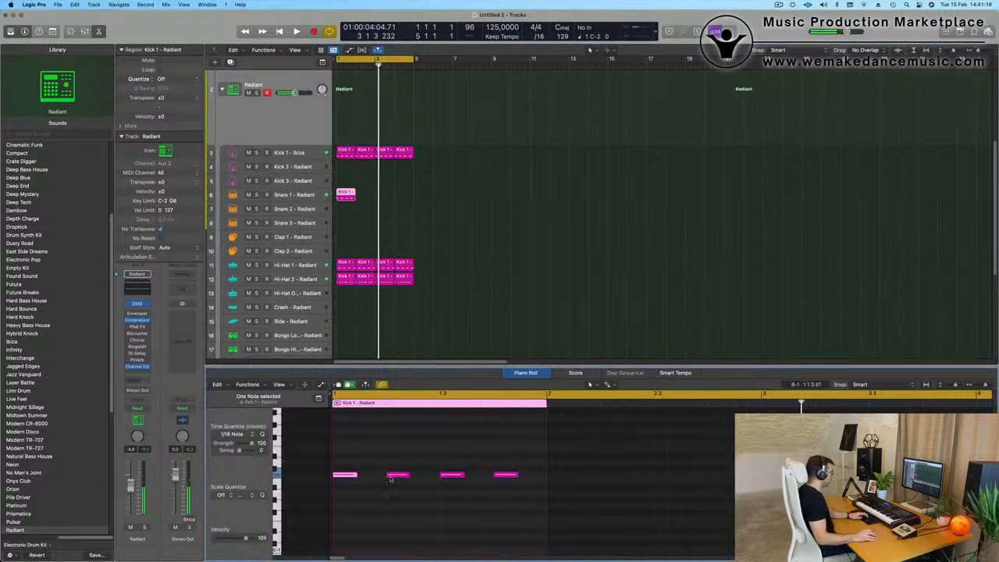
drag(392, 457, 529, 522)
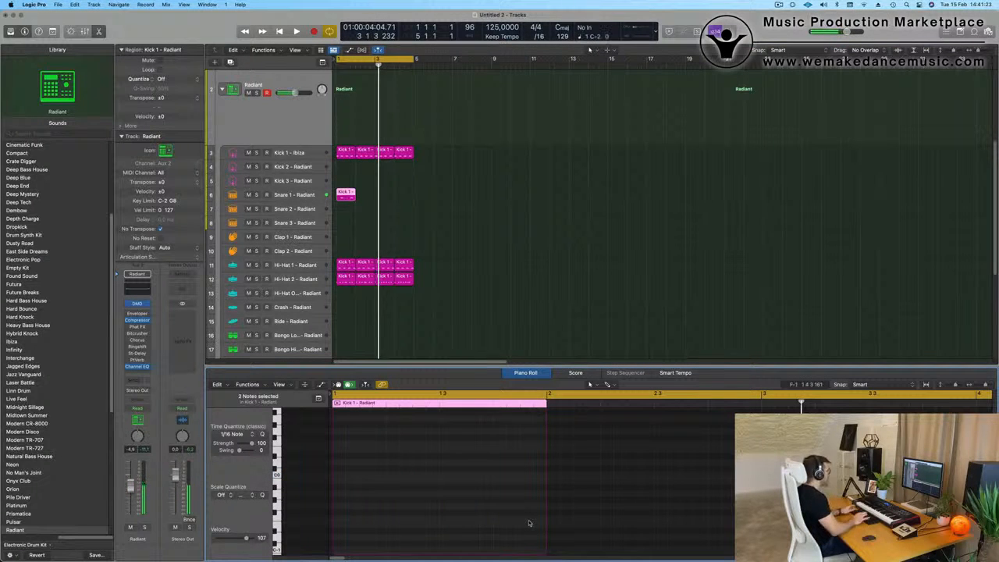
Repeat the Snare 1 region three times to fill four bars, and play the loop with the Snare 1 track selected.
drag(460, 194, 336, 210)
key(super+r)
key(super+r)
key(super+r)
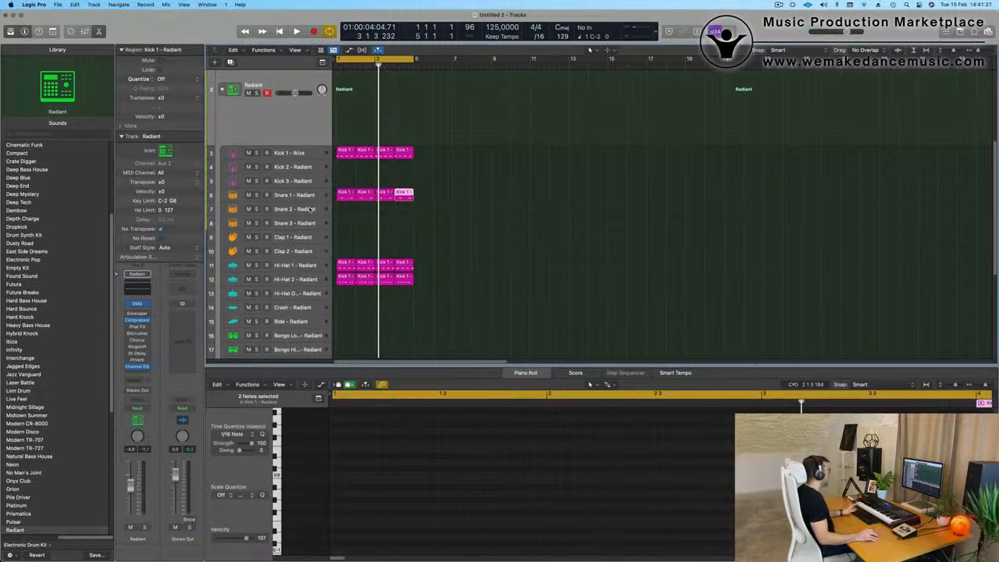
key(space)
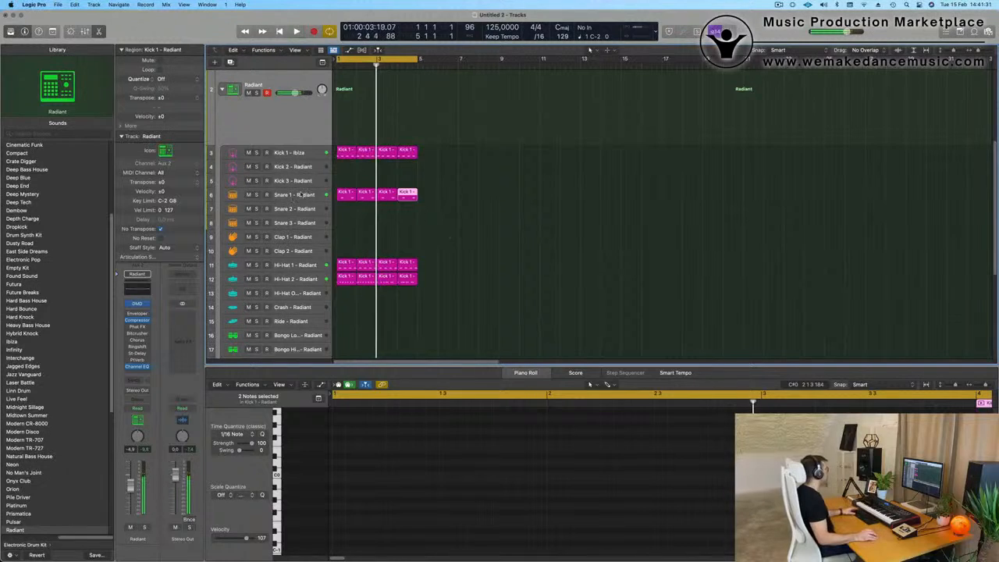
click(295, 194)
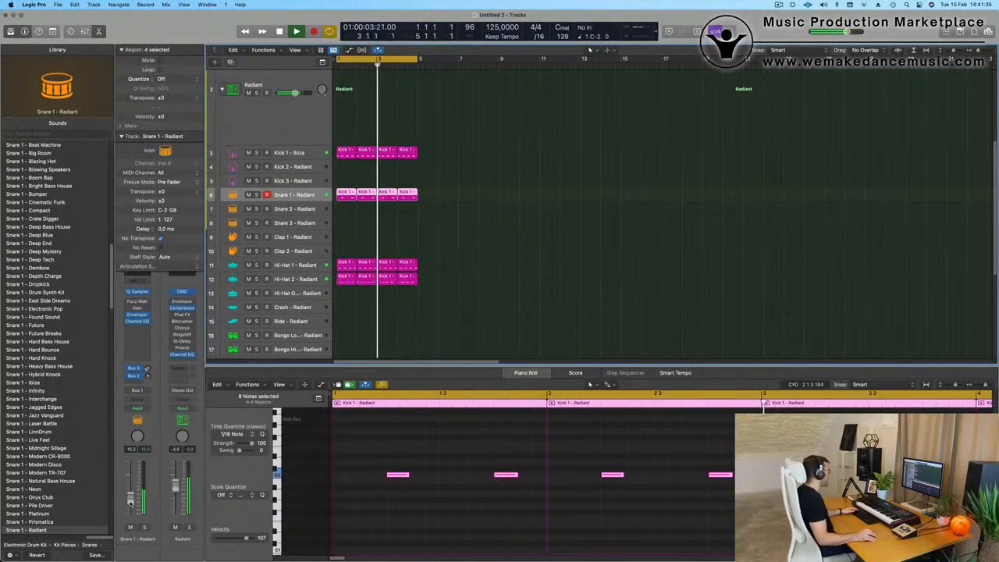
Copy the first Hi-Hat 2 region to the Bongo High track and select that track.
scroll(419, 289, down, 3)
scroll(419, 289, down, 5)
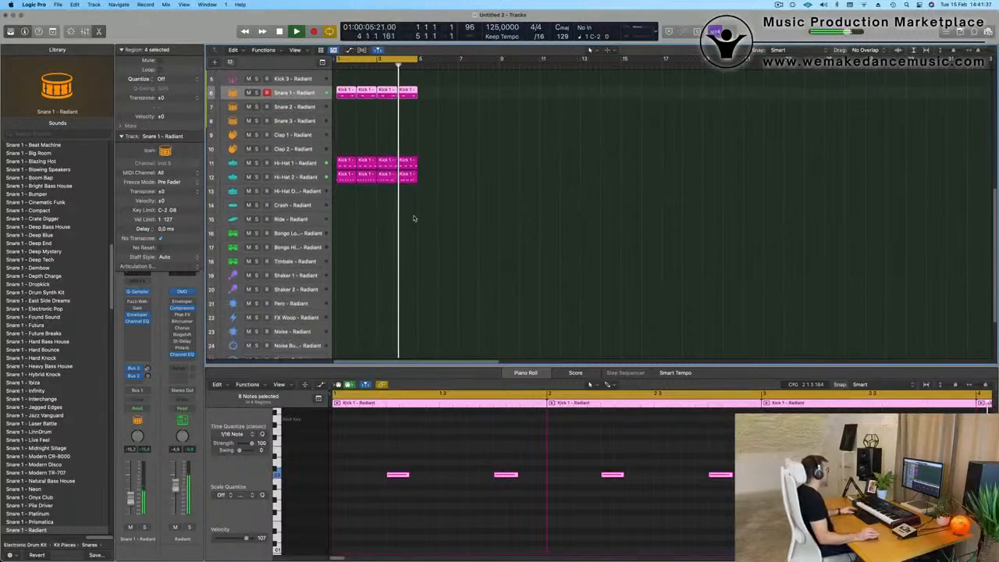
click(349, 165)
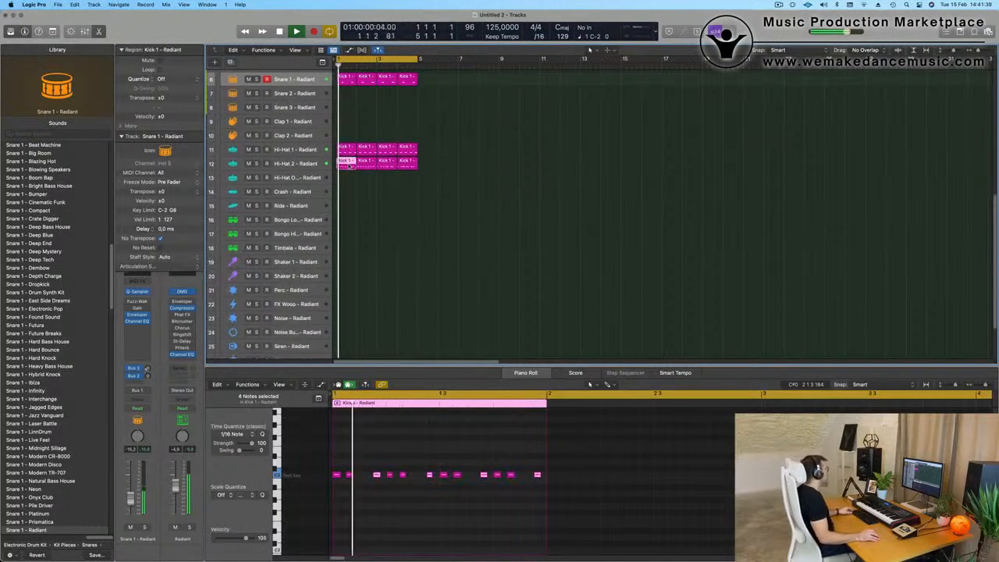
drag(349, 166, 346, 228)
click(306, 233)
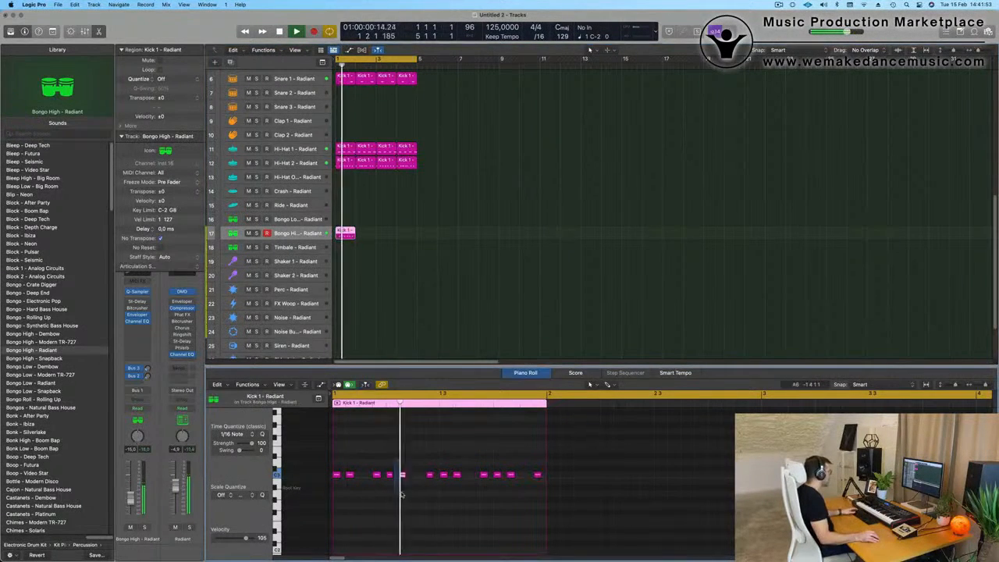
Delete all but the first three notes of the Bongo High region and repeat it to fill four bars.
key(space)
click(404, 474)
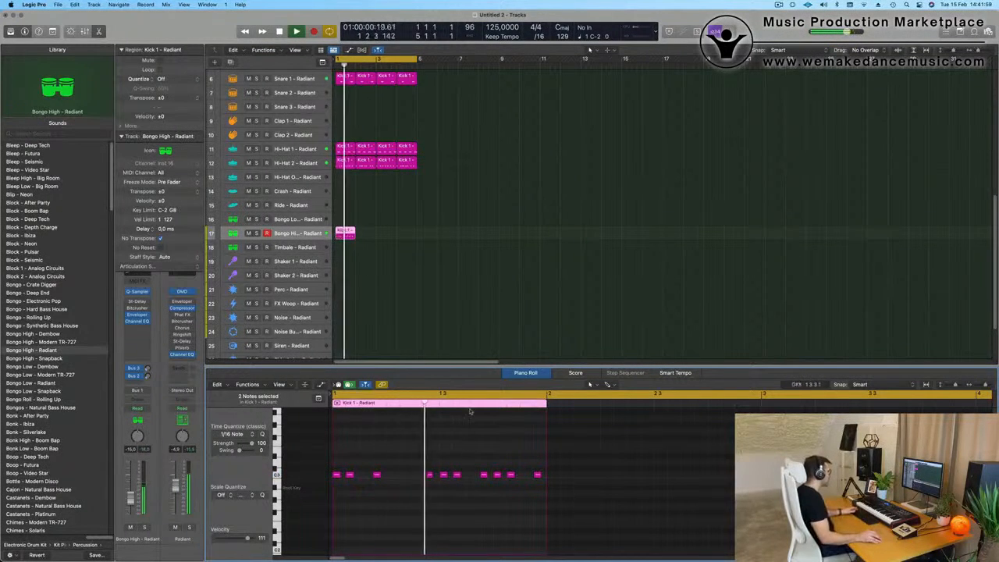
key(space)
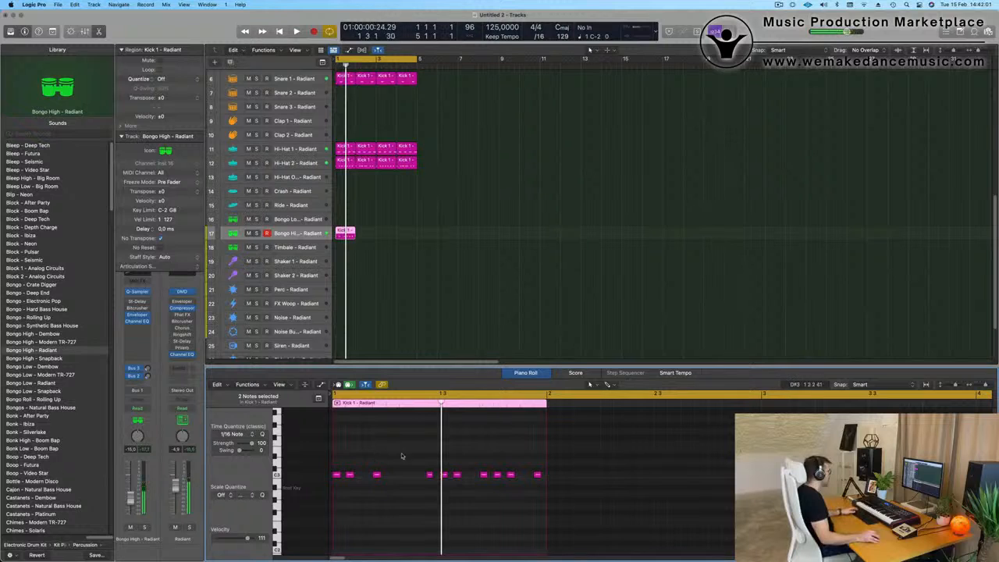
drag(402, 456, 608, 519)
key(space)
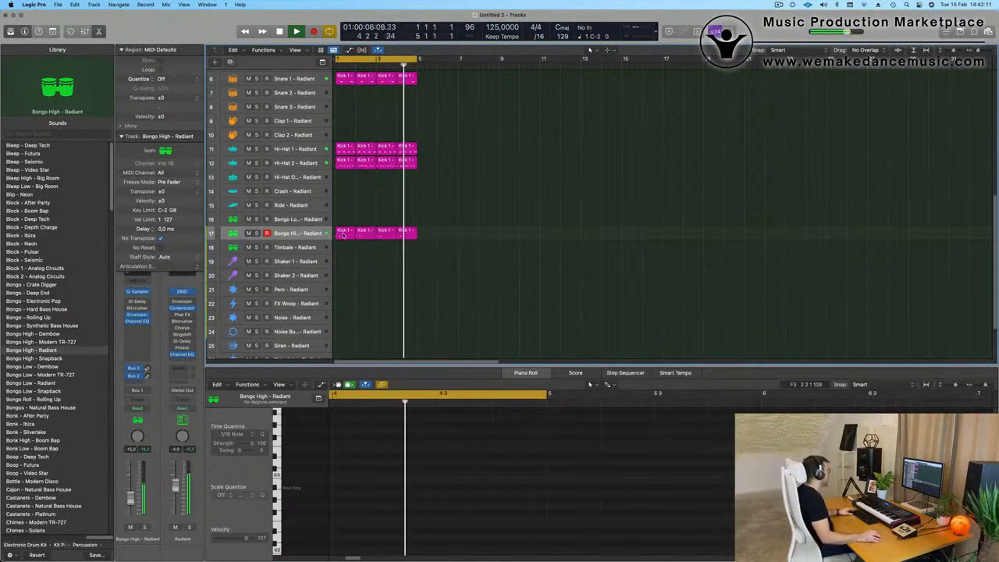
Copy the first Bongo High region to the Perc track and shift its three notes nine sixteenths to the right.
drag(343, 234, 344, 290)
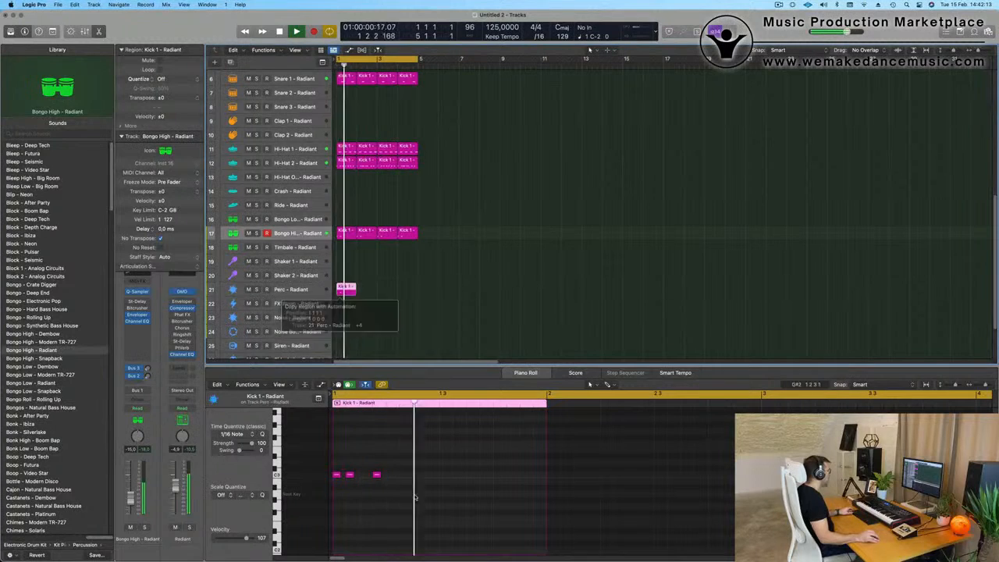
drag(413, 462, 328, 495)
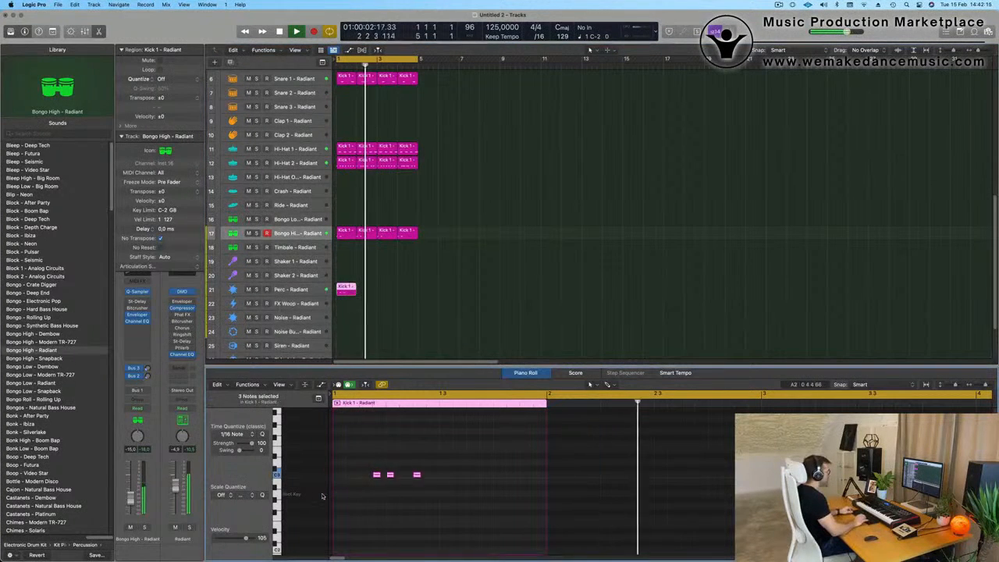
key(alt+Right)
key(alt+Right)
key(alt+Right)
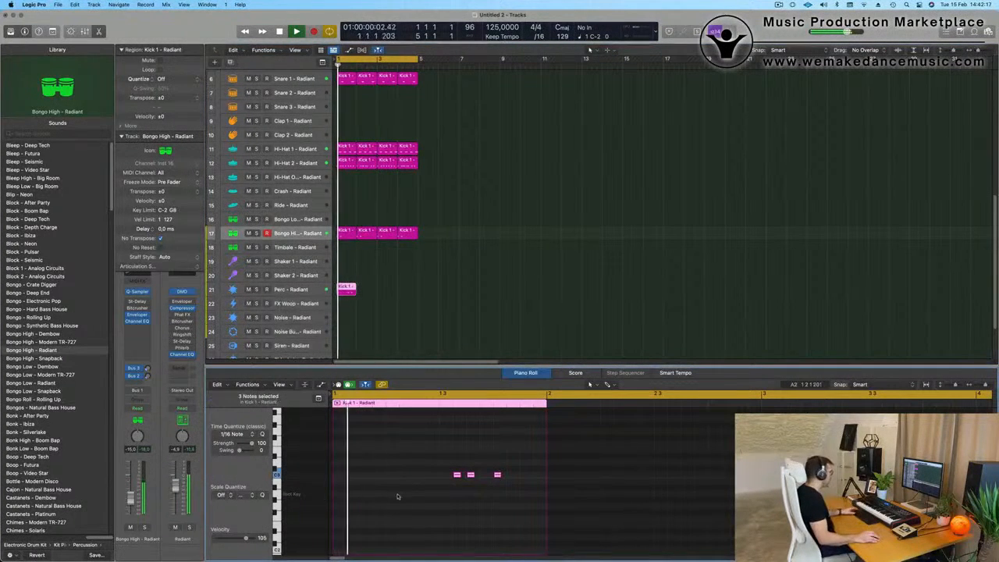
Delete the middle note of the Perc region and repeat the region three times to fill four bars.
click(471, 475)
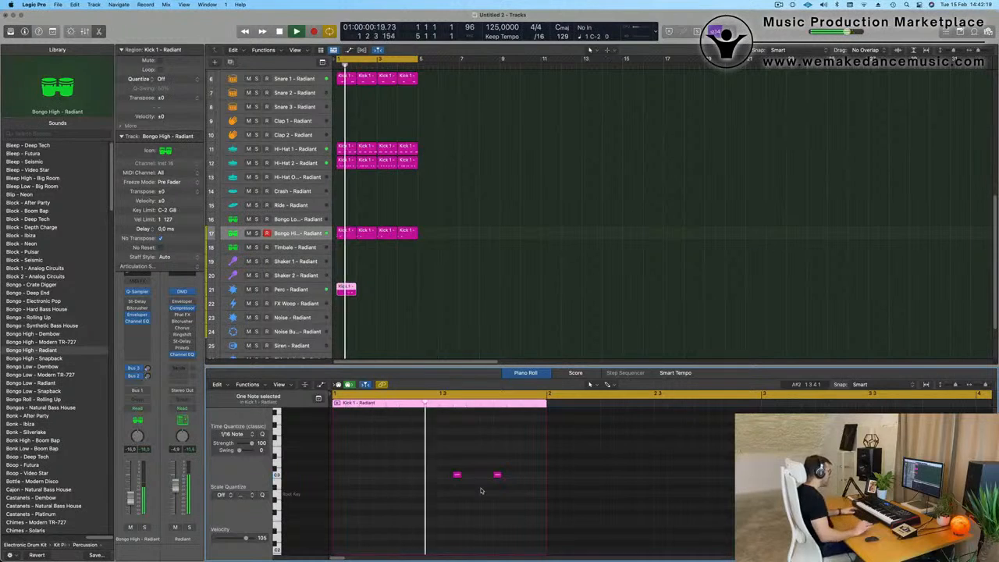
click(386, 284)
key(super+r)
key(super+r)
key(super+r)
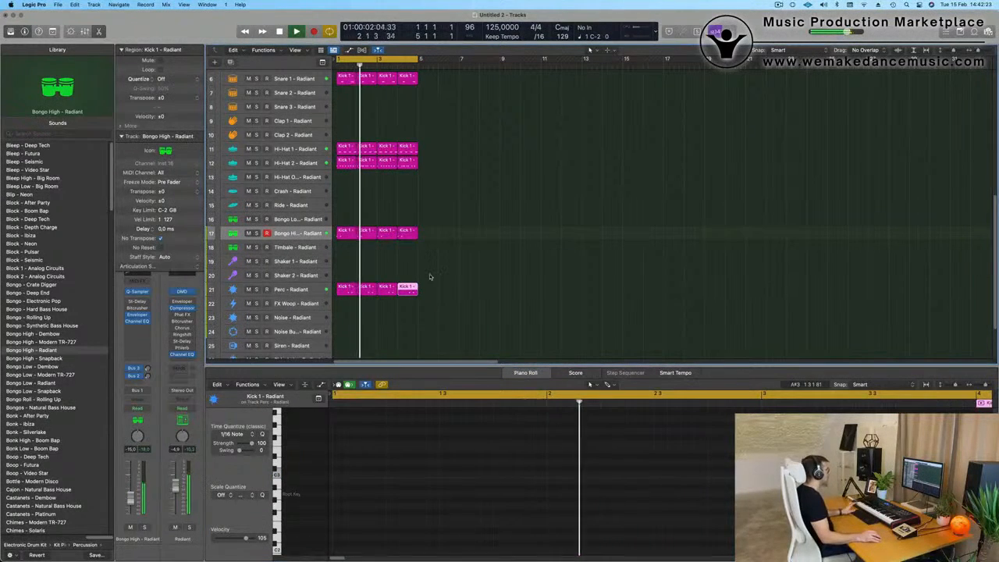
click(430, 279)
Select the Perc track and adjust its channel volume while the loop plays.
click(292, 289)
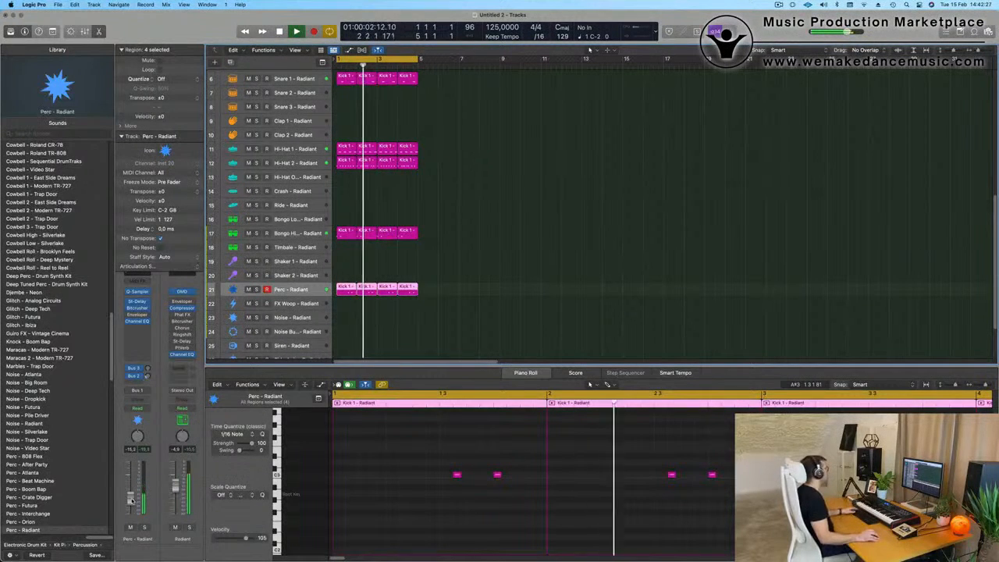
scroll(439, 275, up, 5)
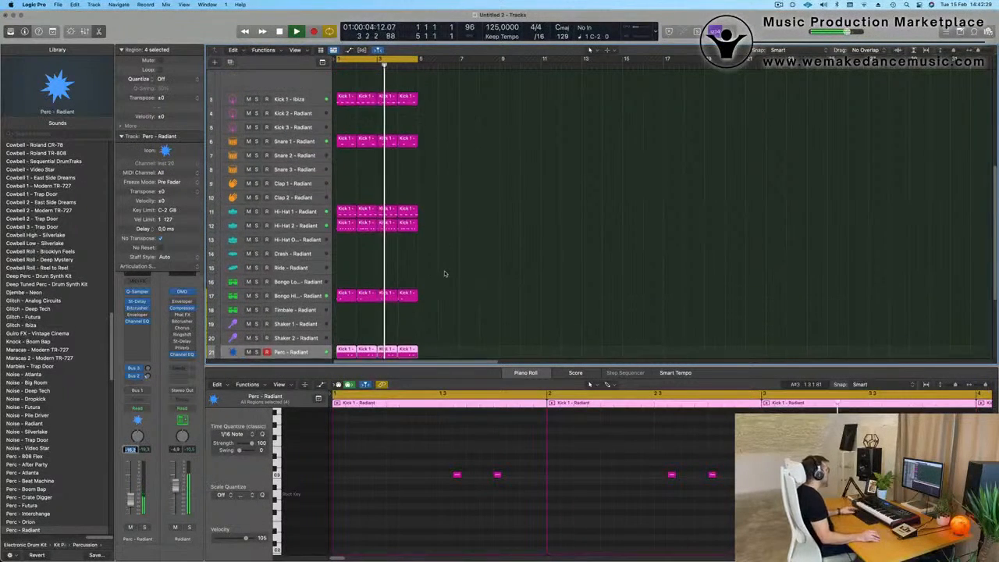
scroll(445, 271, right, 3)
scroll(446, 270, down, 3)
scroll(594, 152, up, 5)
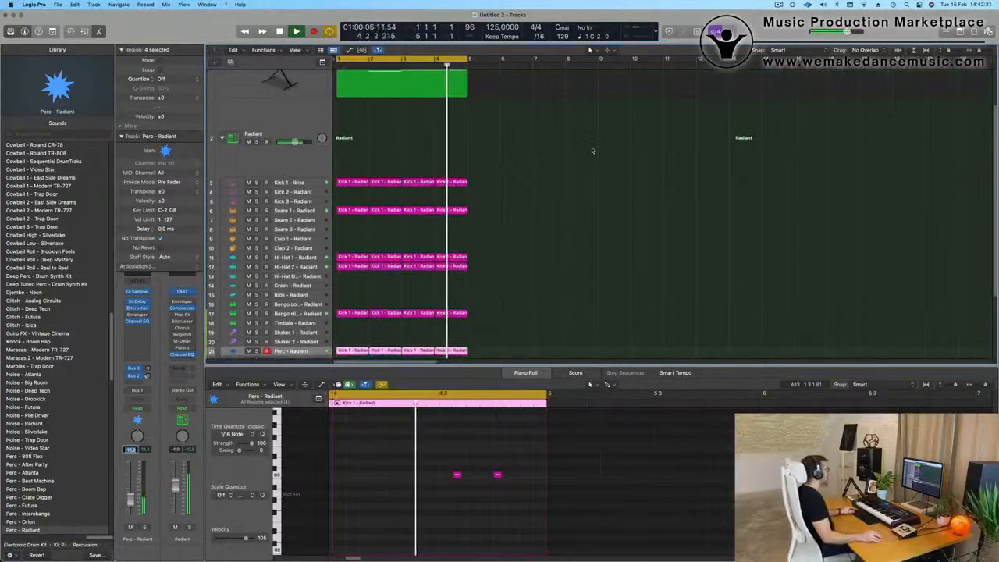
Duplicate the Object In Motion track to create an empty track with the same Alchemy, Channel EQ and Compressor settings.
click(593, 152)
click(231, 114)
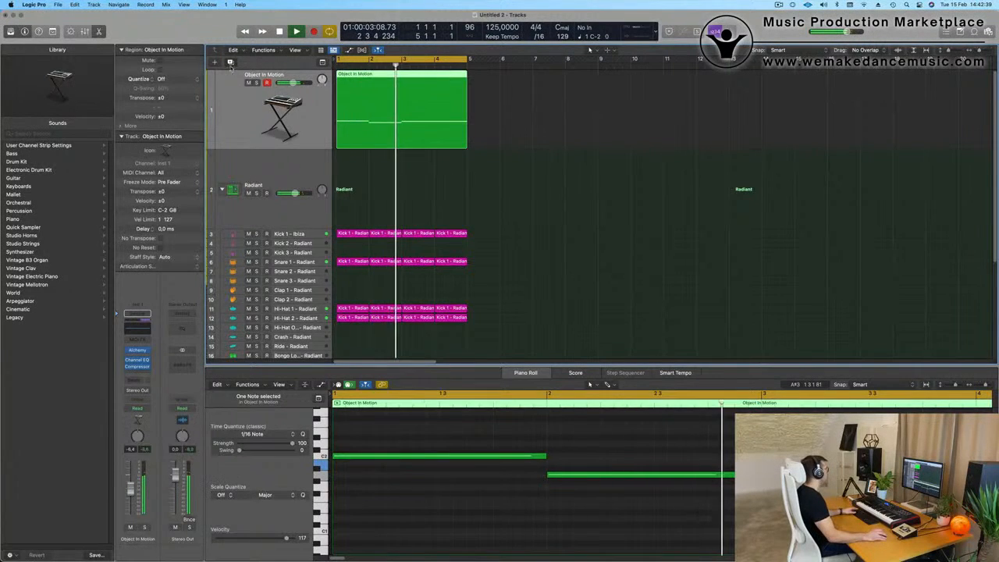
click(230, 62)
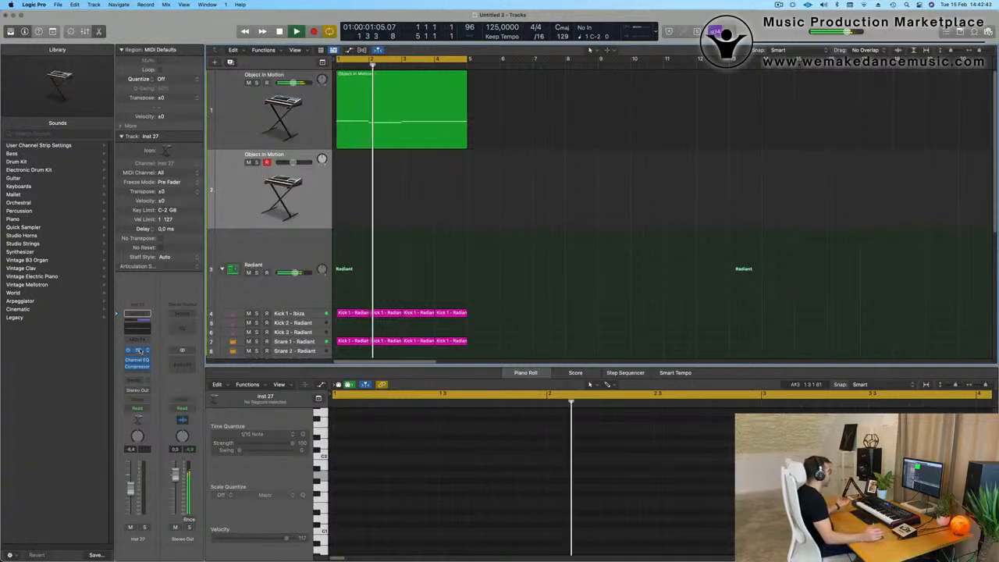
Open Alchemy on the duplicated track and load the Heavy Pulse Bass preset from the Oblique Structures bass sounds.
click(140, 352)
drag(513, 116, 462, 22)
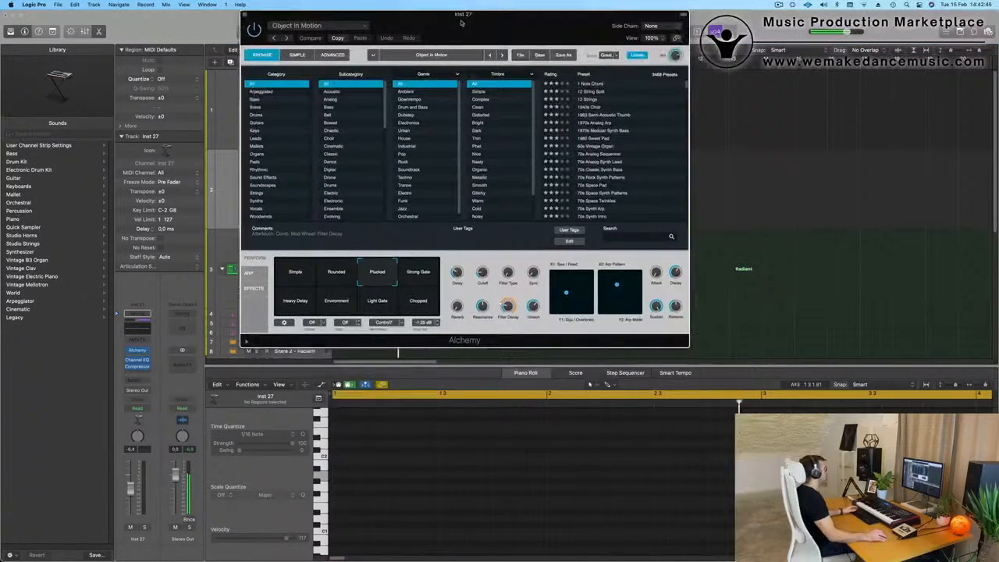
click(345, 27)
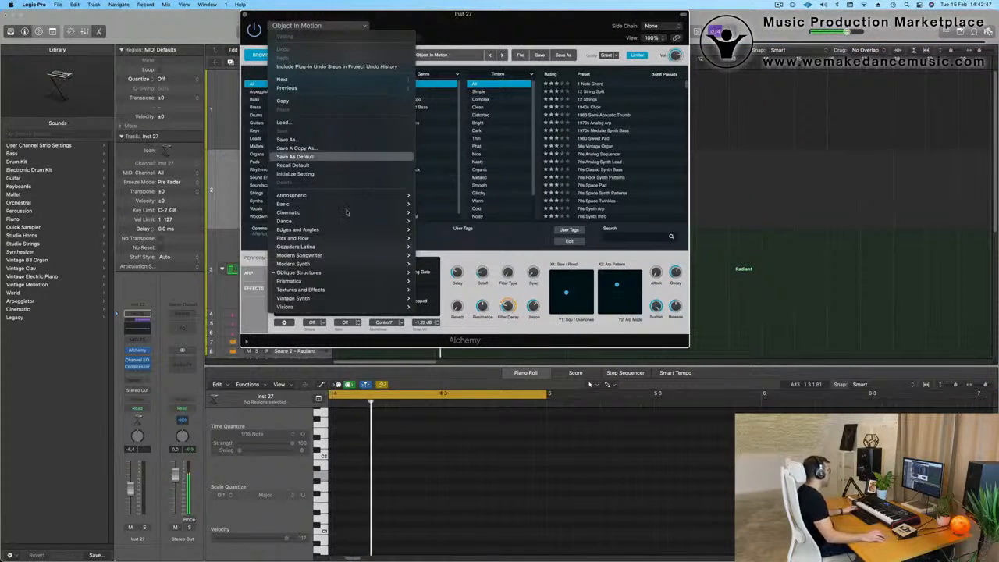
mouse_move(368, 205)
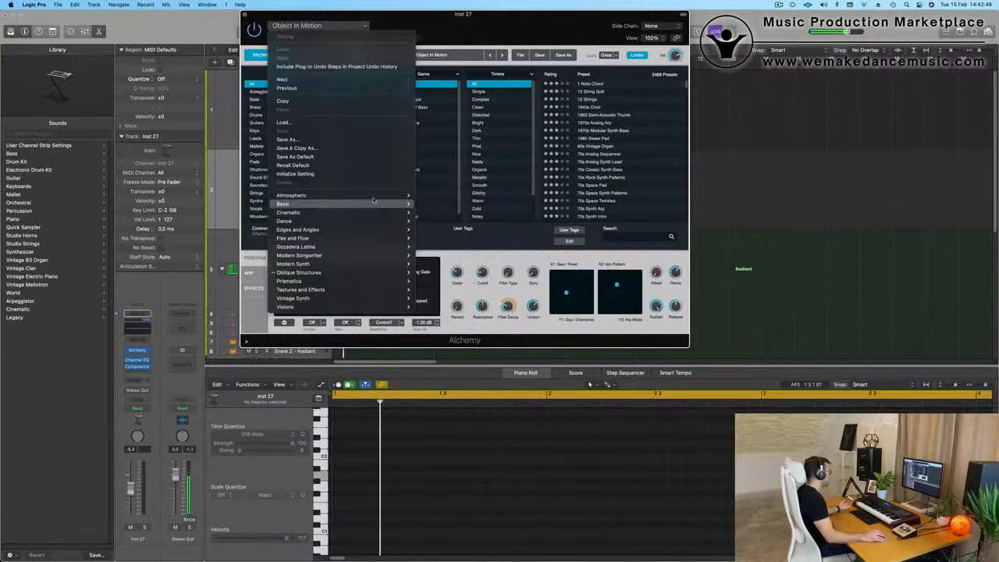
mouse_move(363, 278)
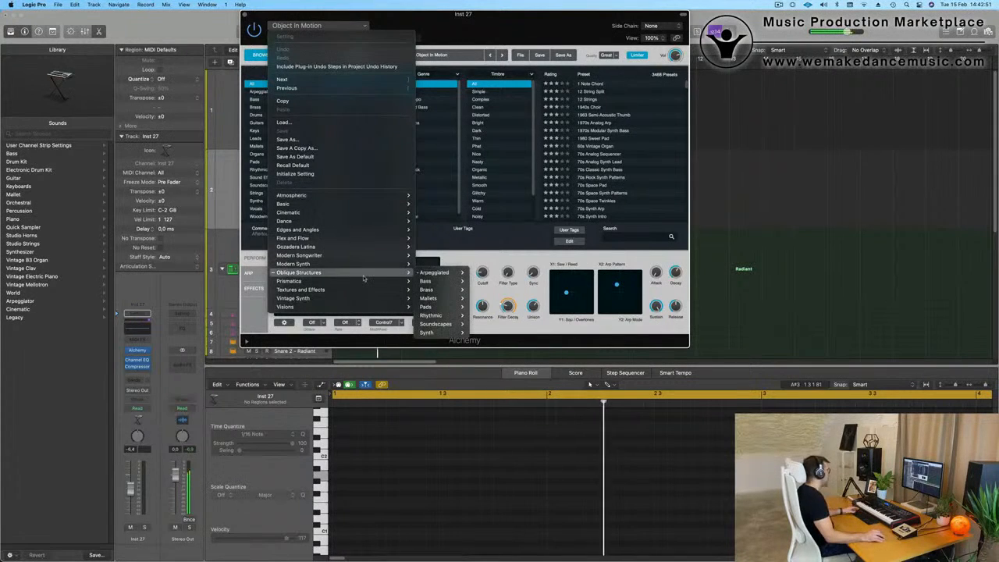
mouse_move(444, 285)
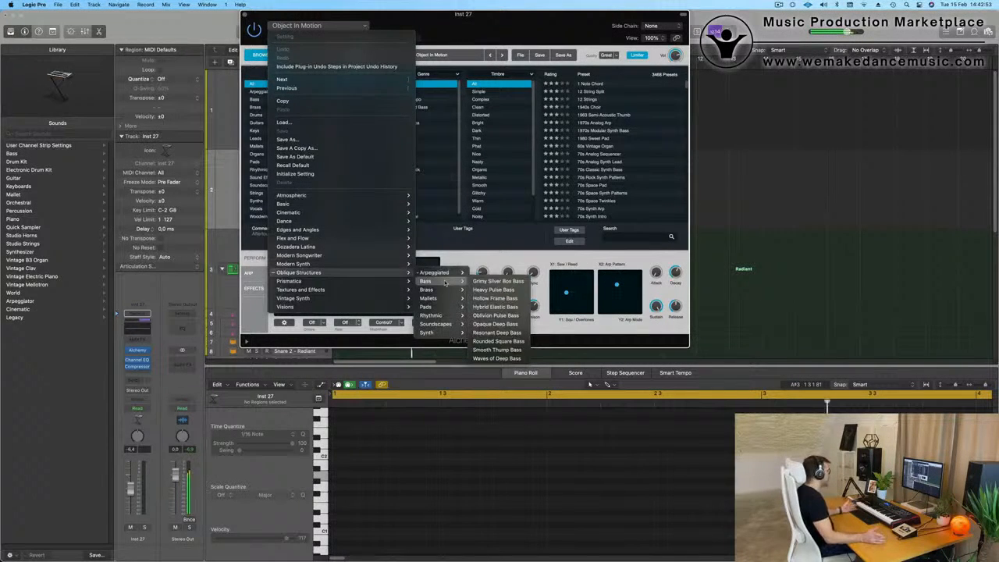
click(500, 290)
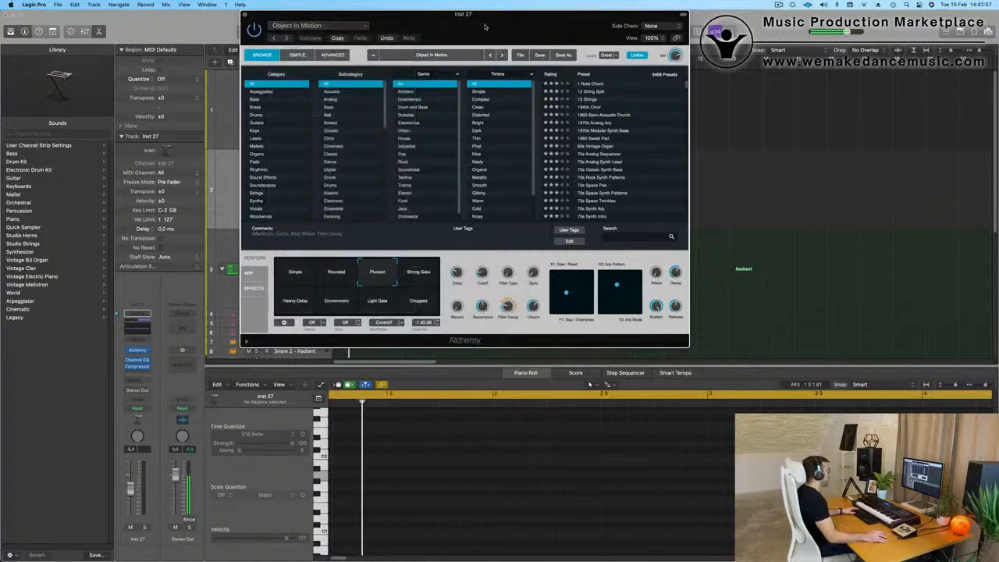
Audition the Heavy Pulse Bass, switch it to its Blooming variation and raise the track's volume to -2.3 dB.
drag(591, 26, 623, 26)
drag(492, 28, 566, 57)
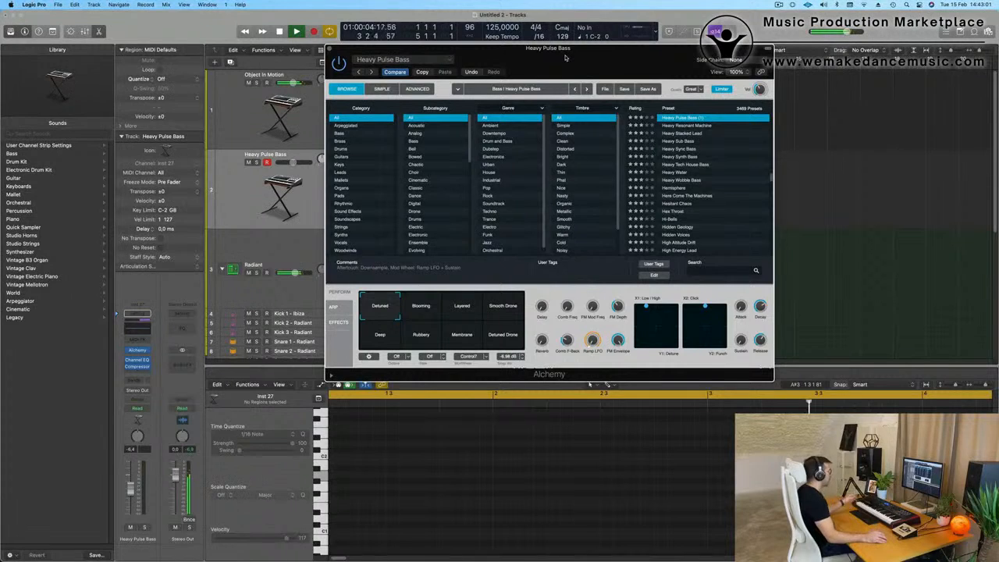
scroll(765, 196, up, 3)
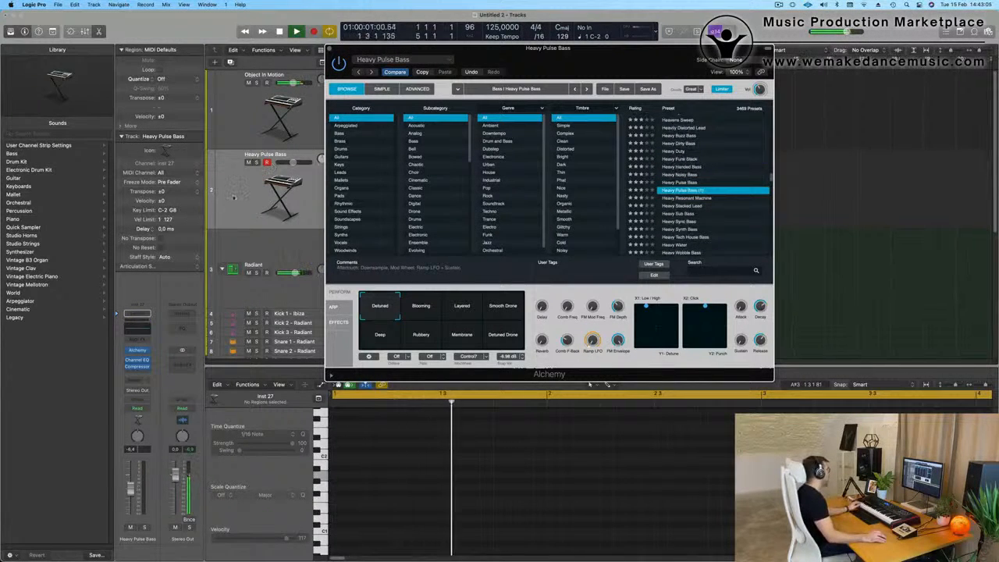
click(232, 201)
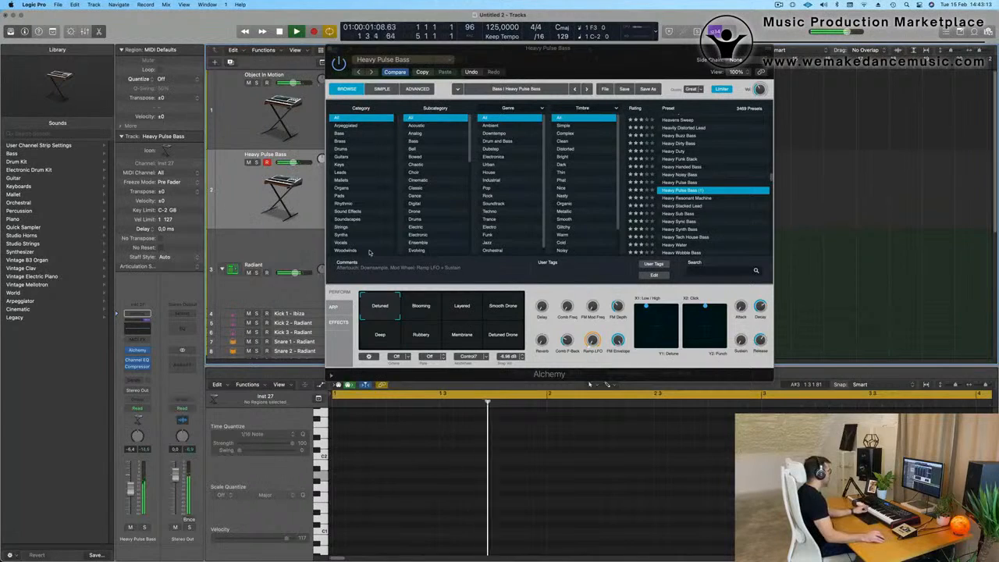
click(406, 305)
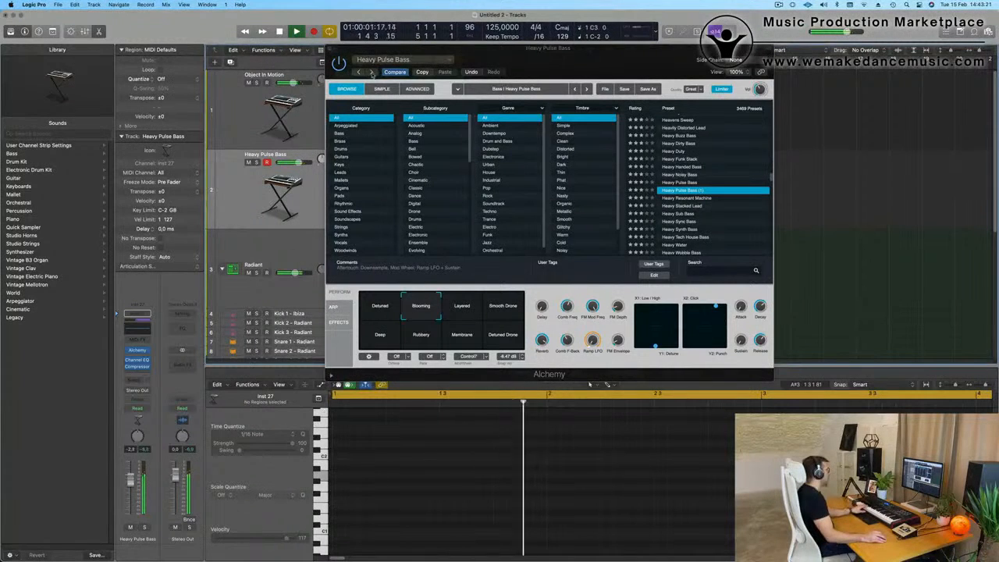
Load the Opaque Deep Bass preset from the Oblique Structures bass sounds in place of Heavy Pulse Bass.
click(395, 62)
mouse_move(417, 316)
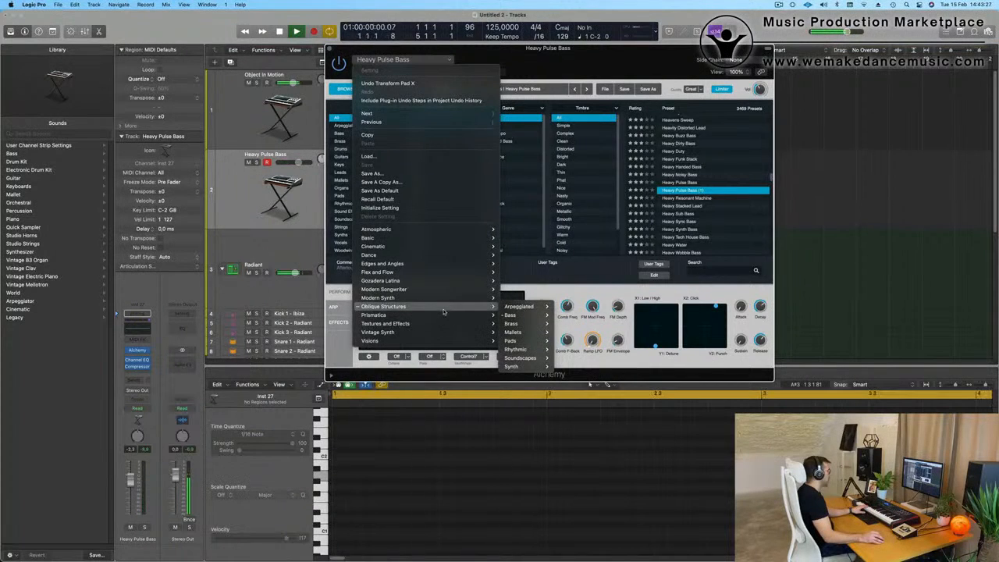
mouse_move(514, 317)
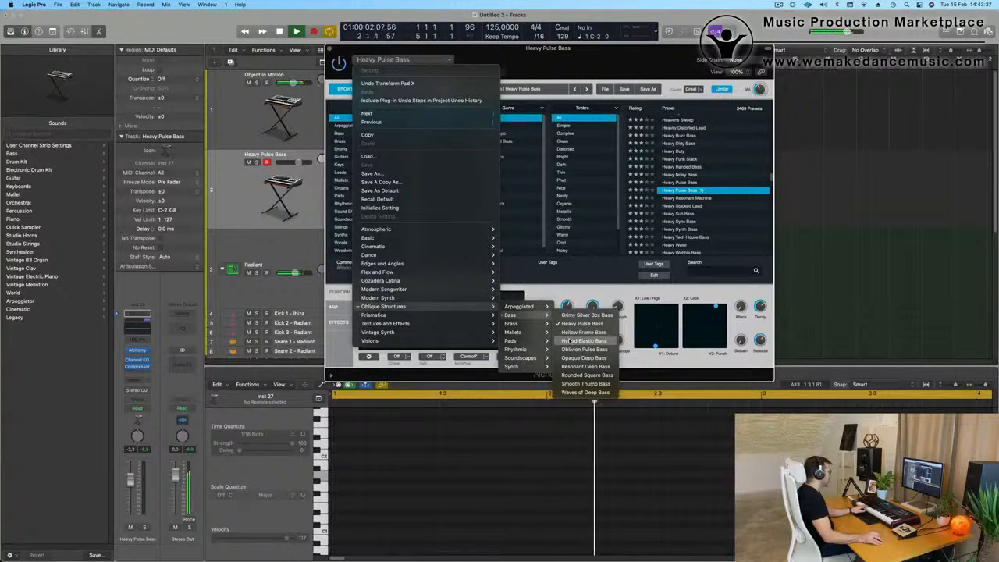
click(584, 357)
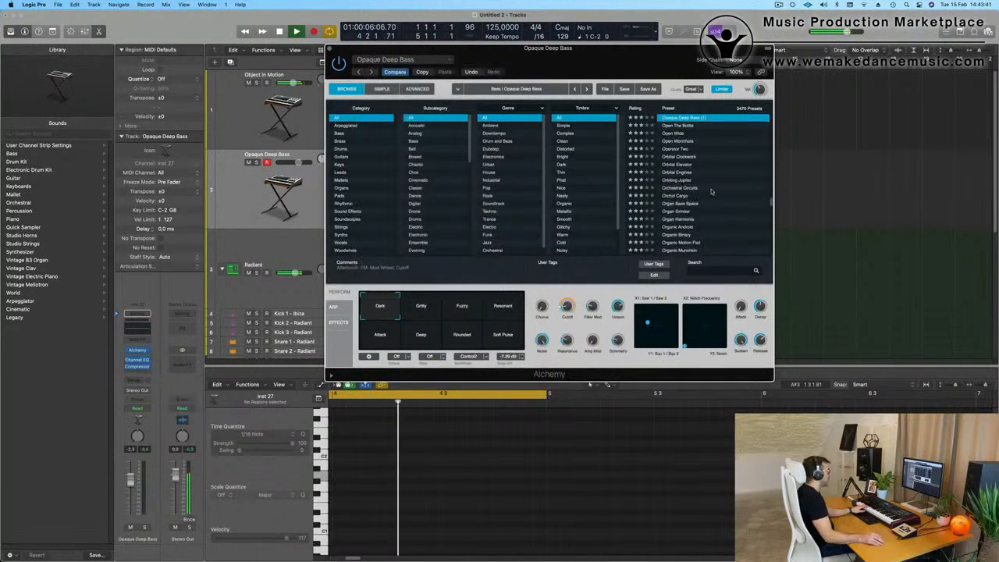
scroll(710, 194, up, 3)
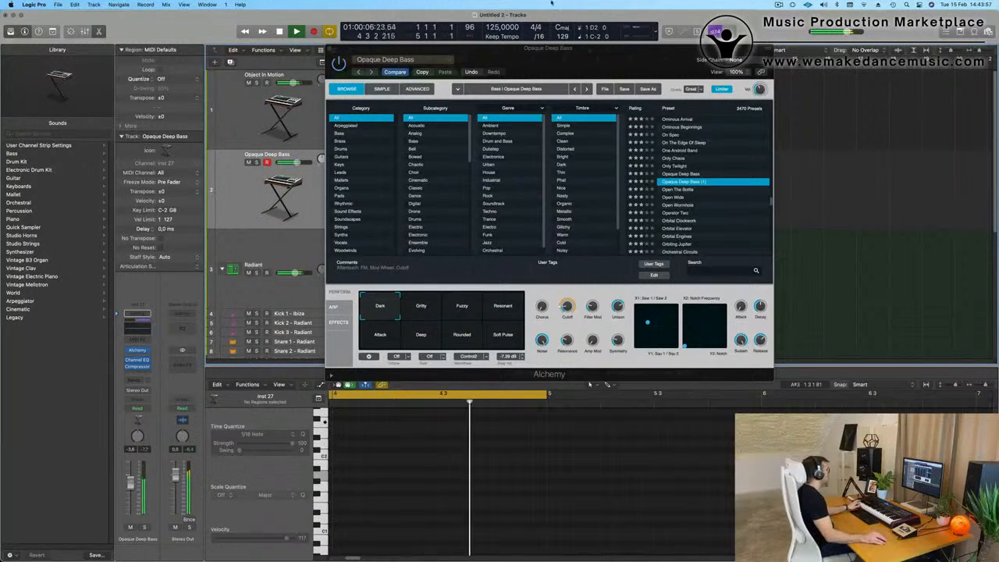
Copy the four-bar Object In Motion region to the start of the Opaque Deep Bass track.
drag(561, 54, 830, 78)
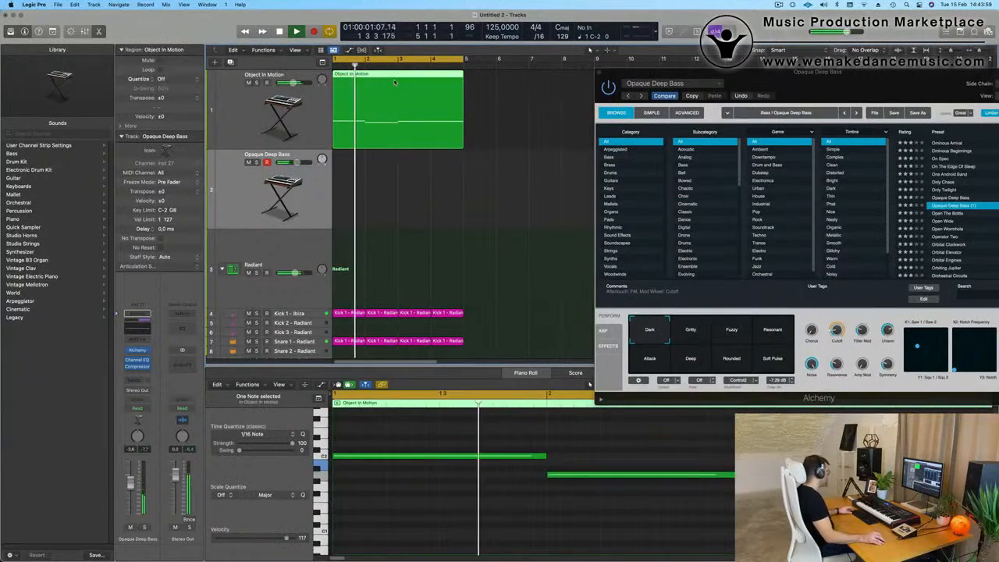
drag(390, 109, 390, 192)
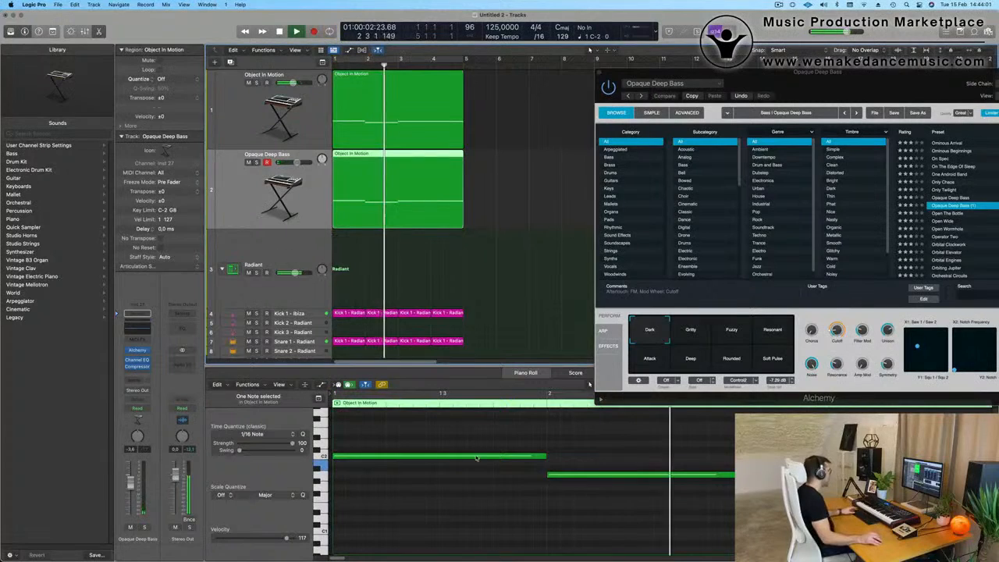
click(483, 262)
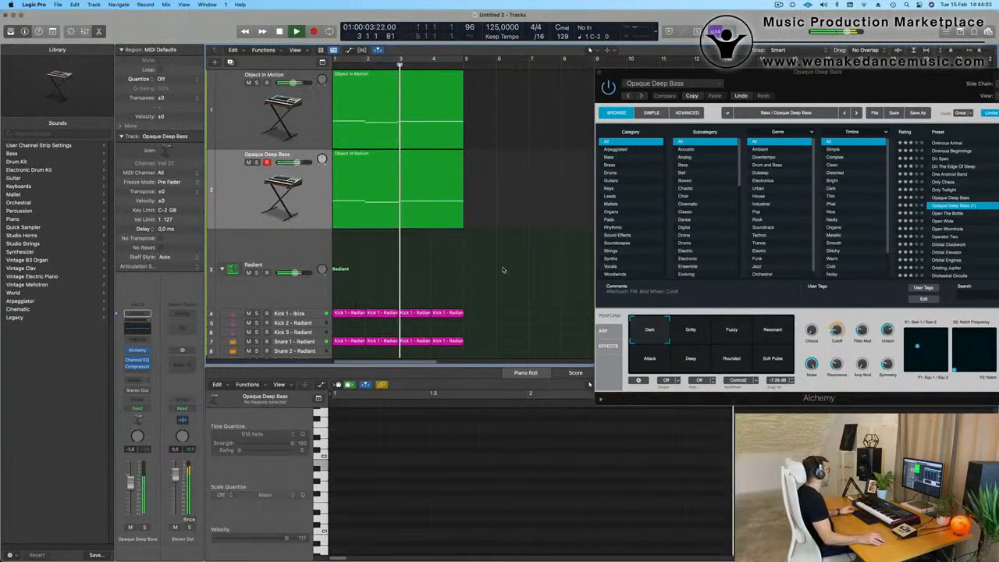
key(super+Left)
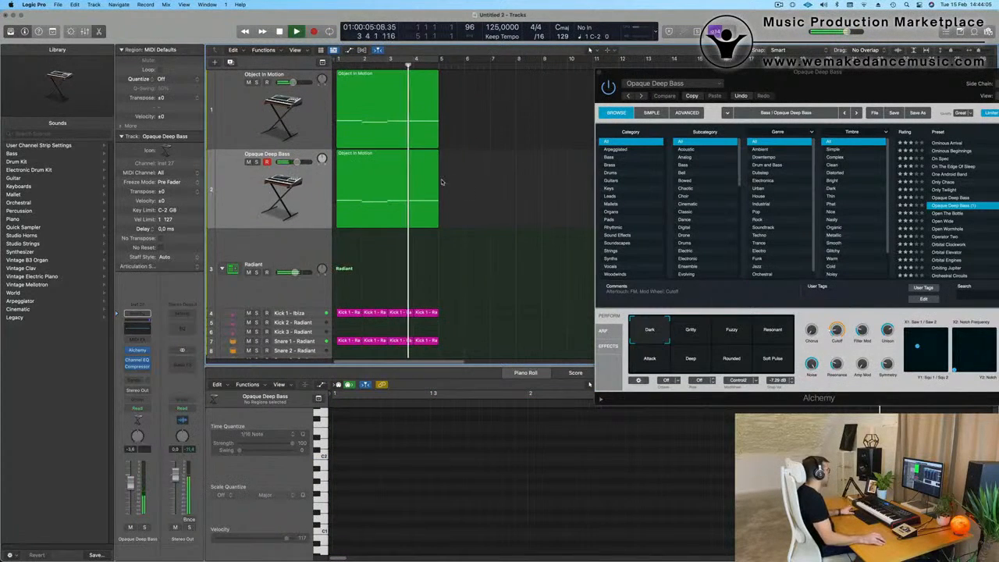
click(378, 57)
Transpose all notes of the copied region on the Opaque Deep Bass track up one octave.
click(390, 188)
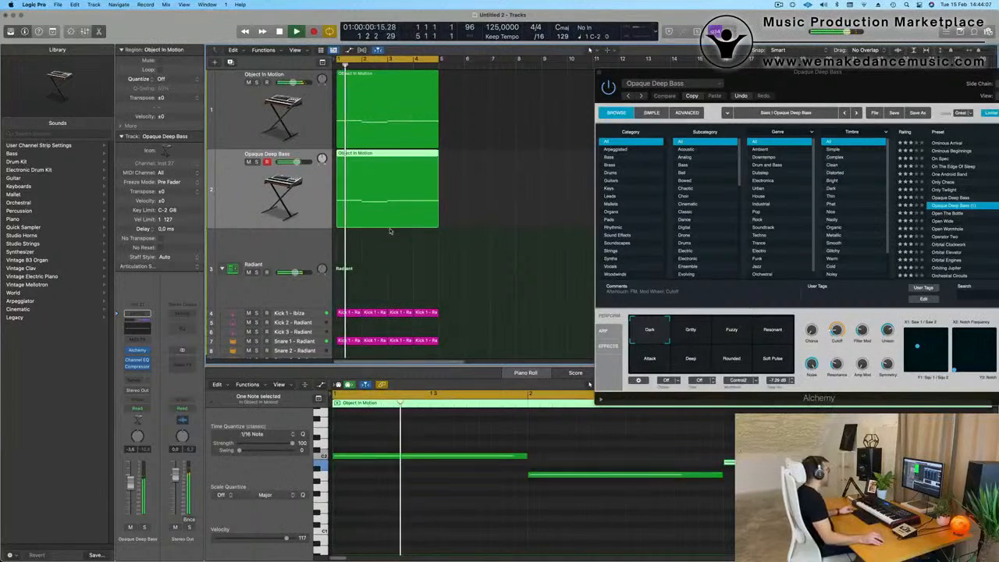
key(super+a)
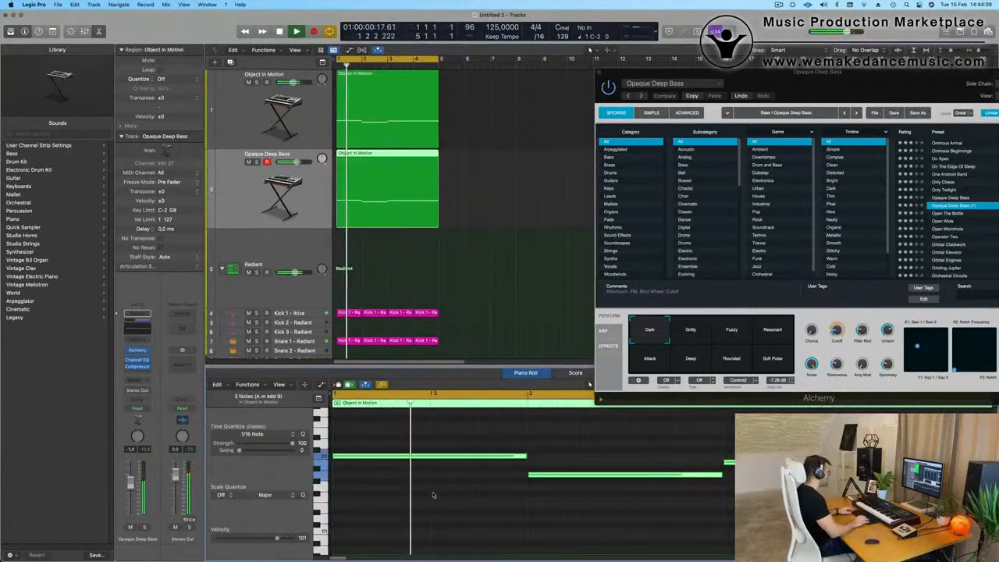
scroll(433, 492, down, 3)
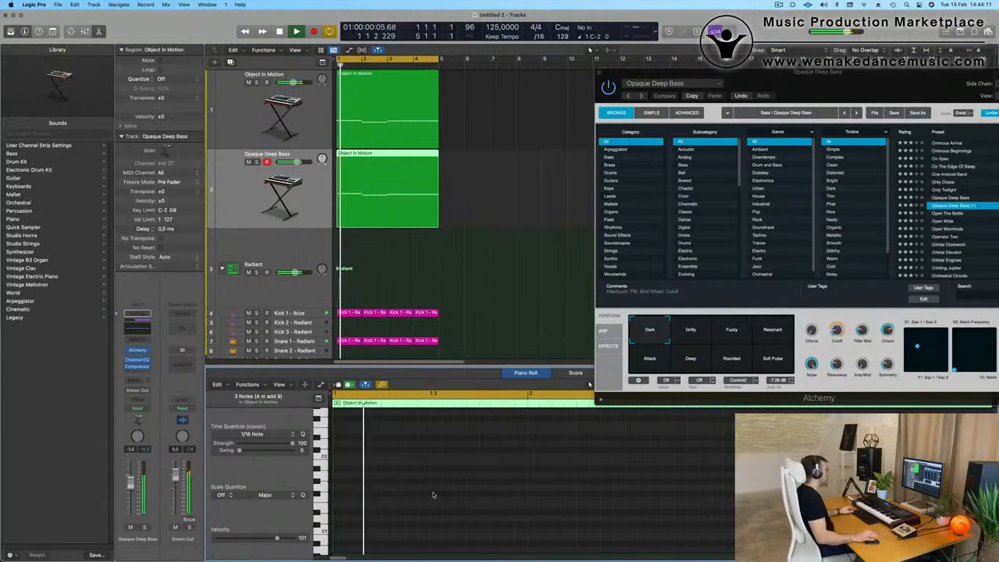
Audition the Opaque Deep Bass variations Gritty, Resonant, Soft Pulse, Rounded, Attack and Fuzzy, then return to Dark and stop playback.
drag(822, 86, 596, 141)
click(466, 376)
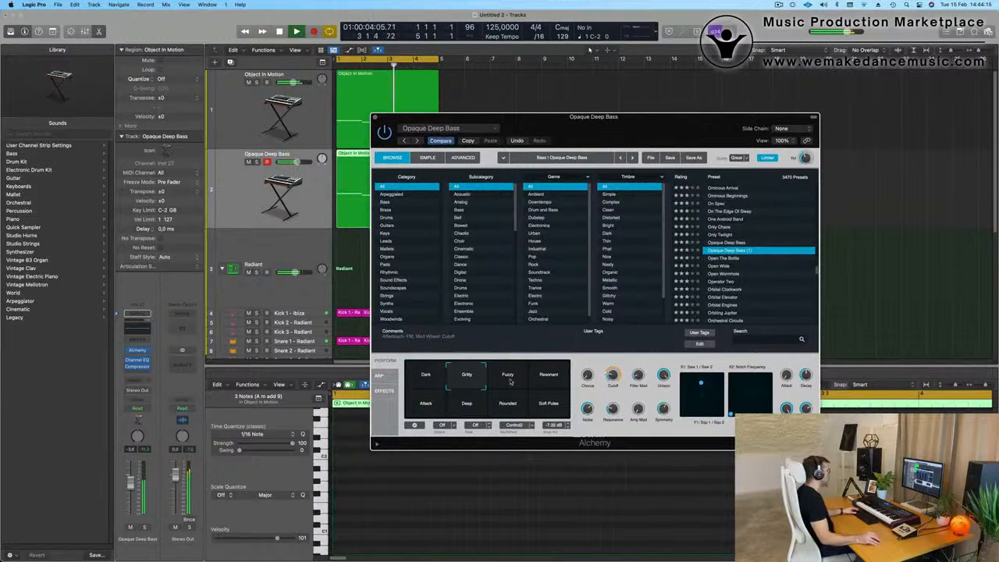
click(548, 378)
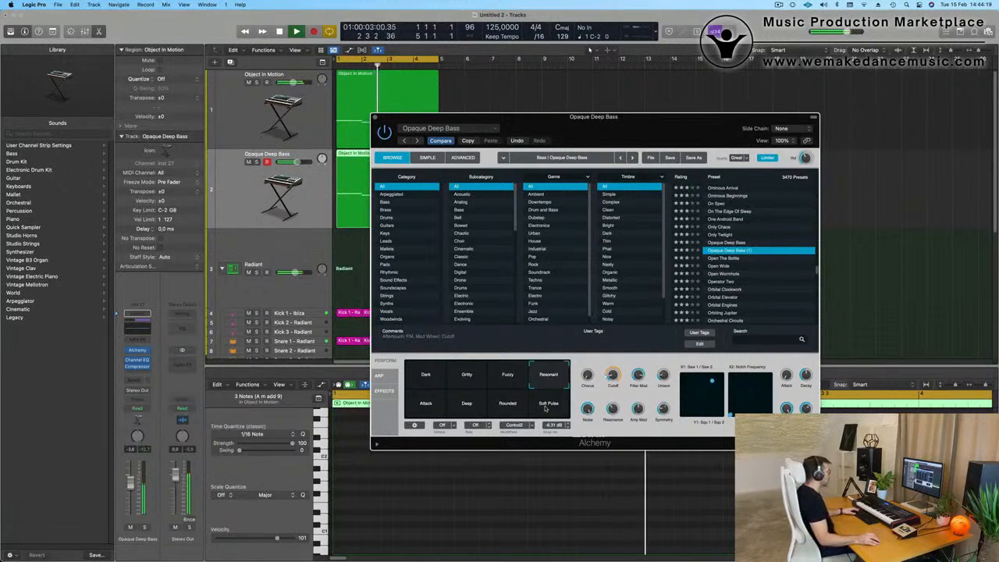
click(546, 407)
click(500, 409)
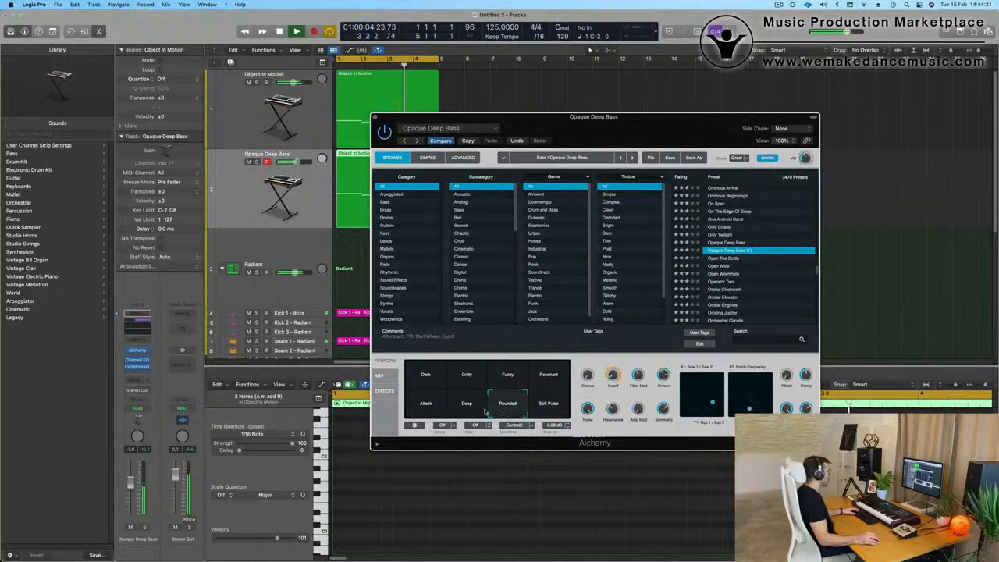
click(421, 407)
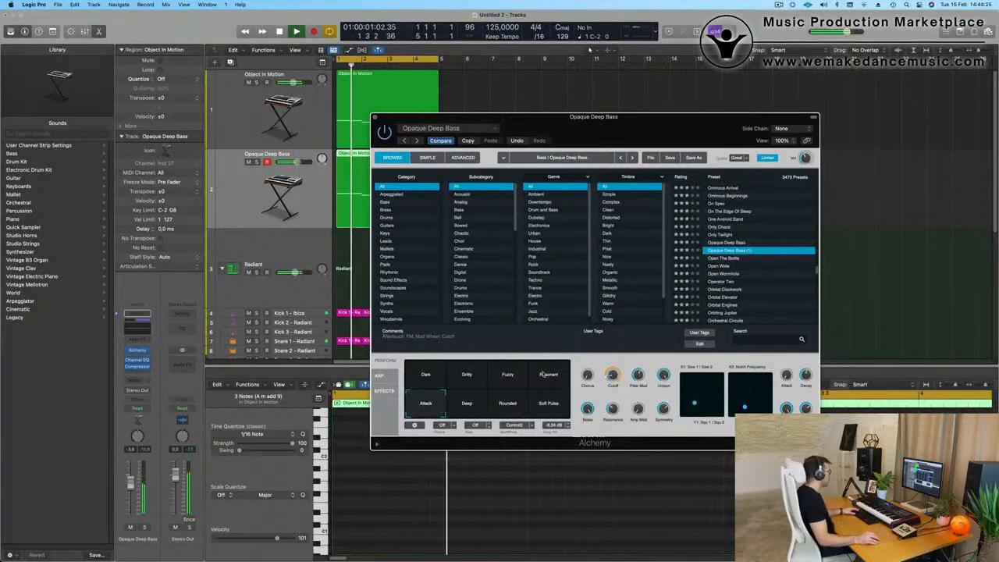
click(556, 377)
click(508, 377)
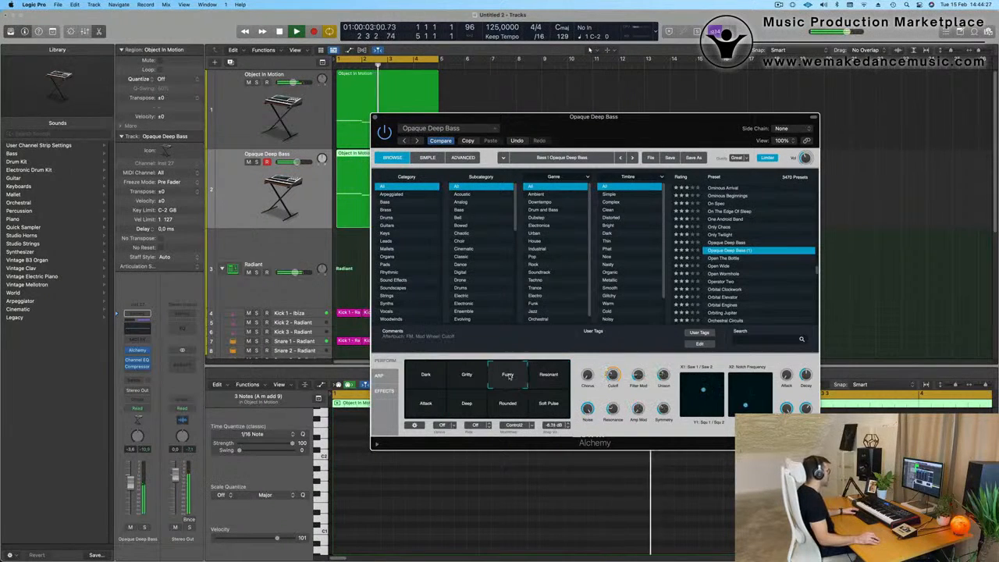
click(426, 377)
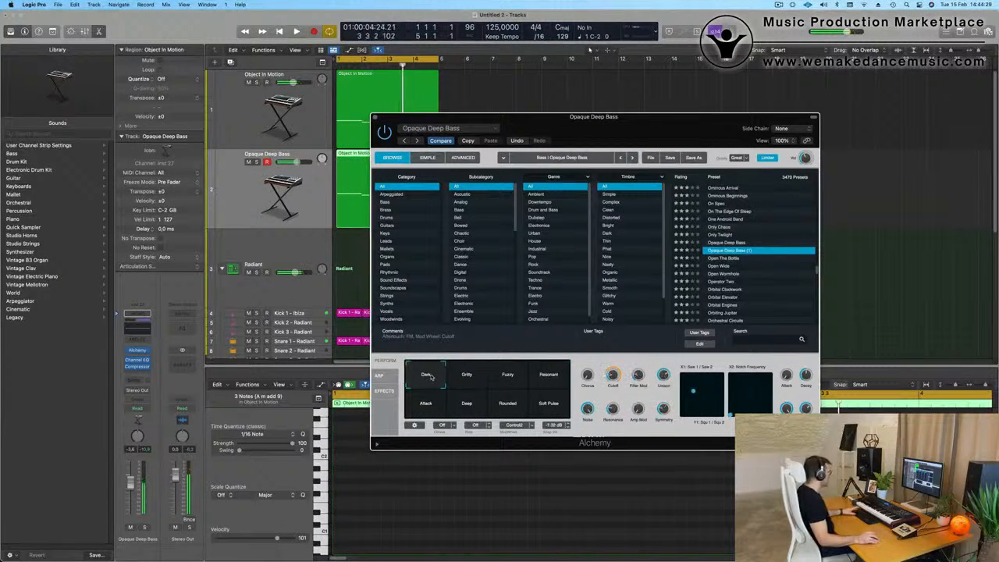
key(Return)
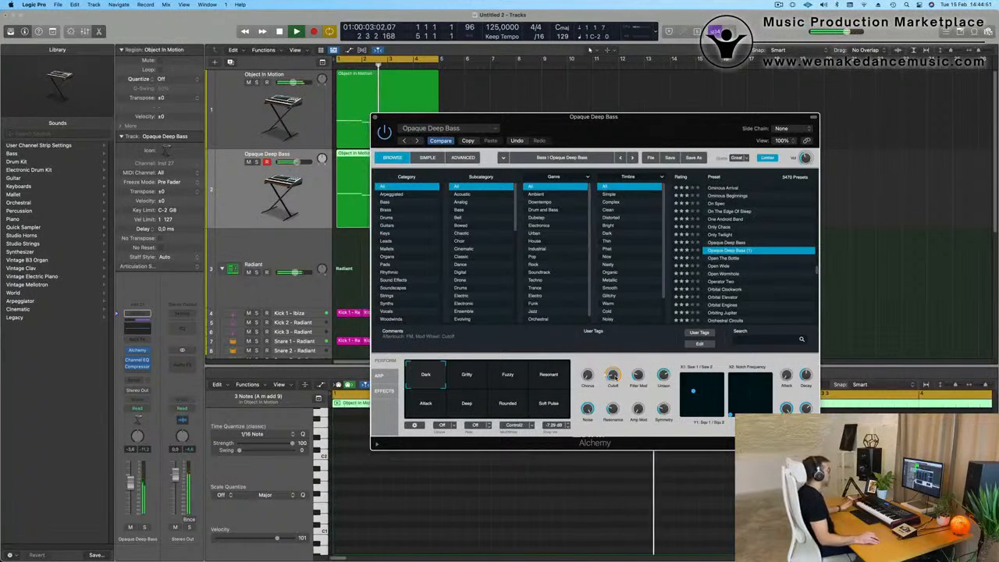
In the Object In Motion track's Channel EQ, enable an 87.5 Hz low cut at 18 dB/Oct and boost 155 Hz by 1.0 dB.
drag(658, 119, 735, 58)
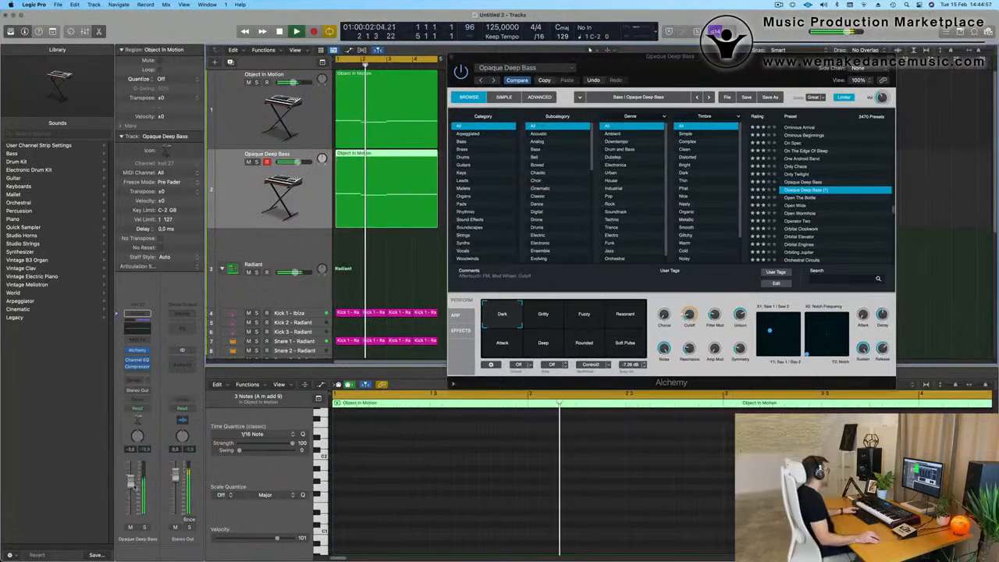
key(Up)
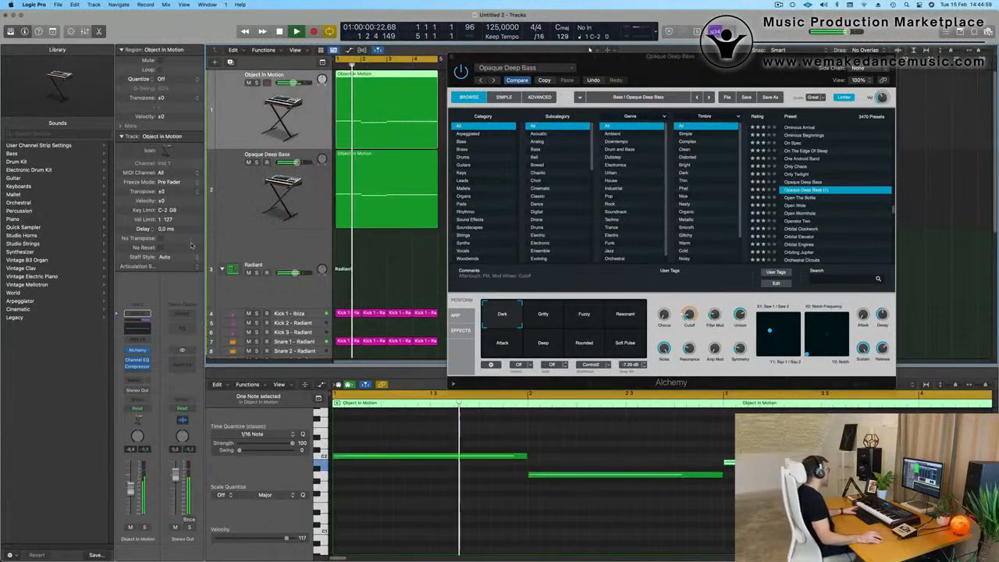
click(135, 330)
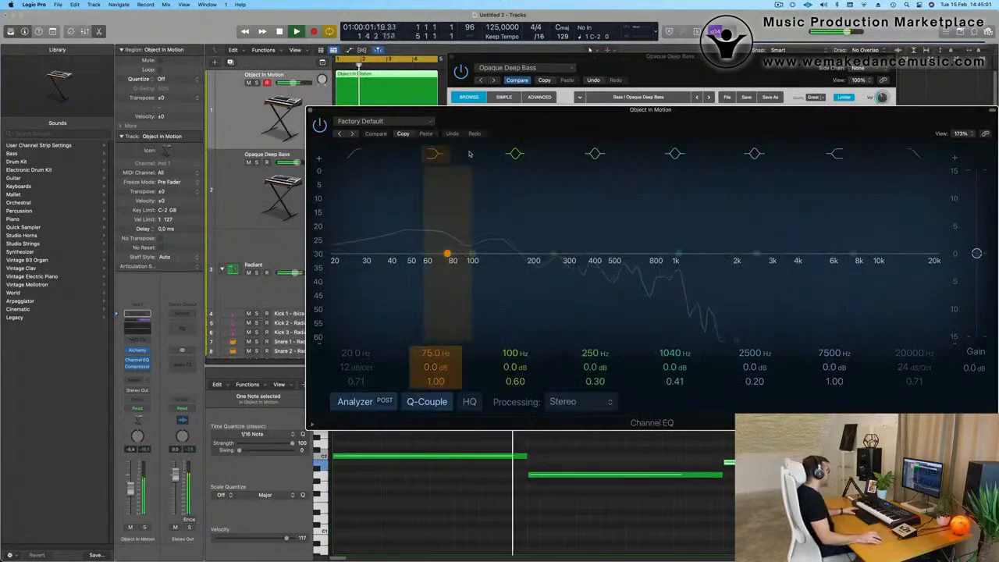
click(356, 154)
drag(348, 231, 467, 227)
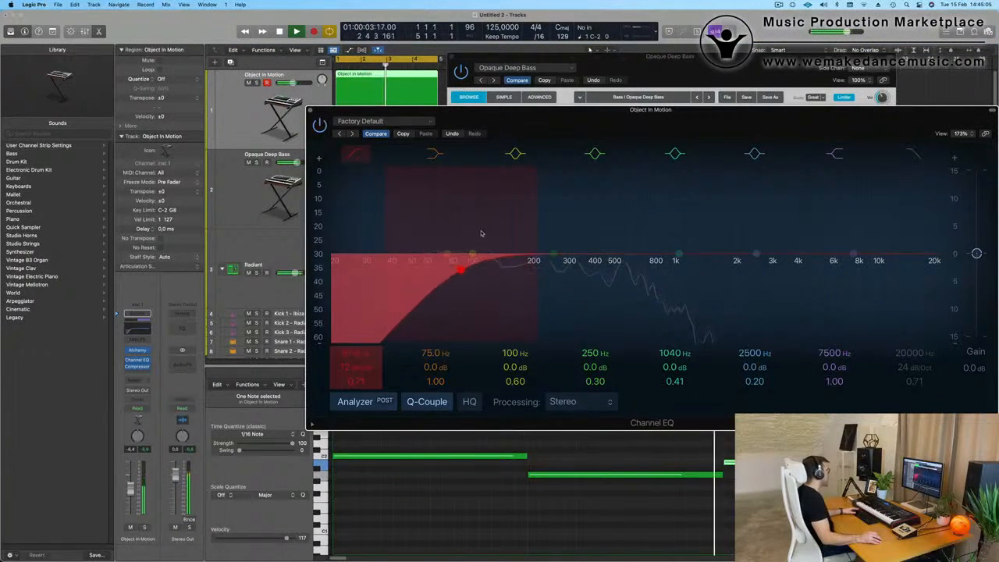
drag(550, 258, 511, 250)
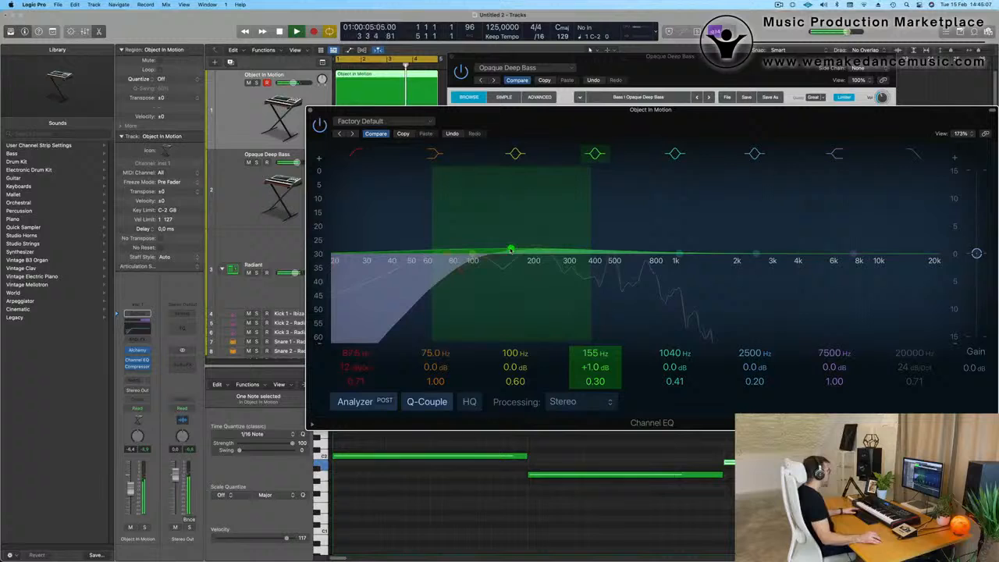
click(468, 275)
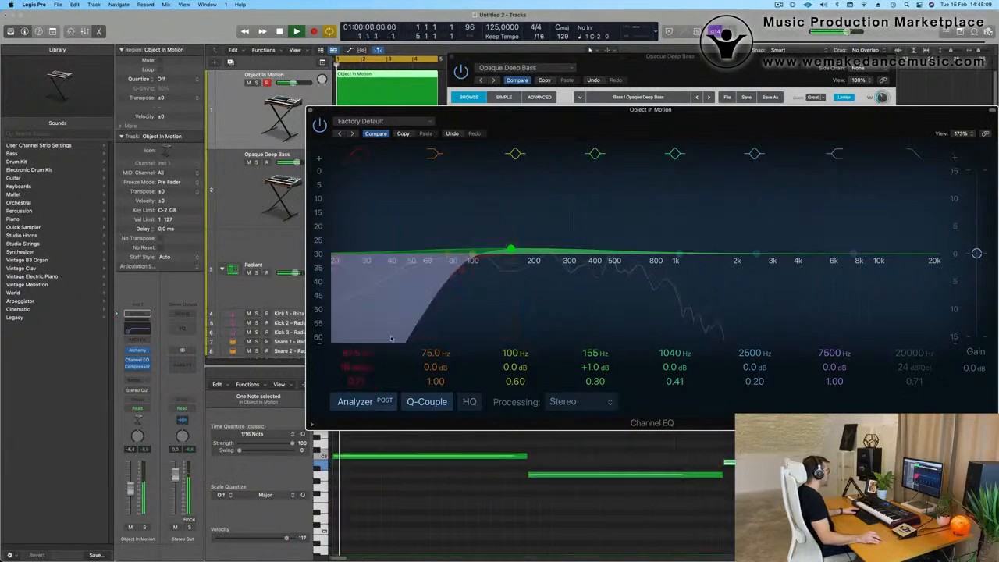
drag(573, 111, 510, 154)
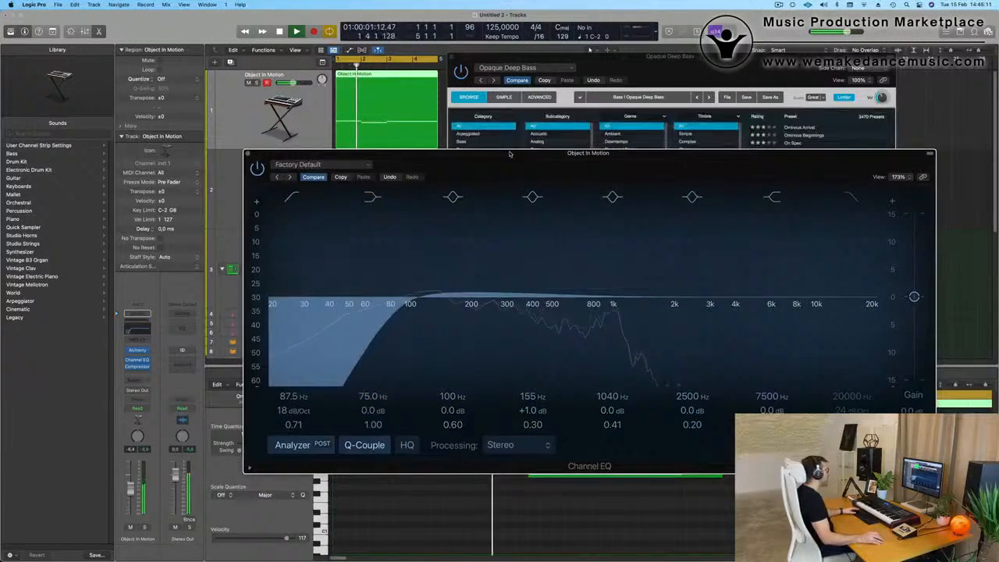
click(248, 155)
Open Alchemy on the Object In Motion track and change the arpeggiator's Pattern setting.
drag(624, 56, 665, 366)
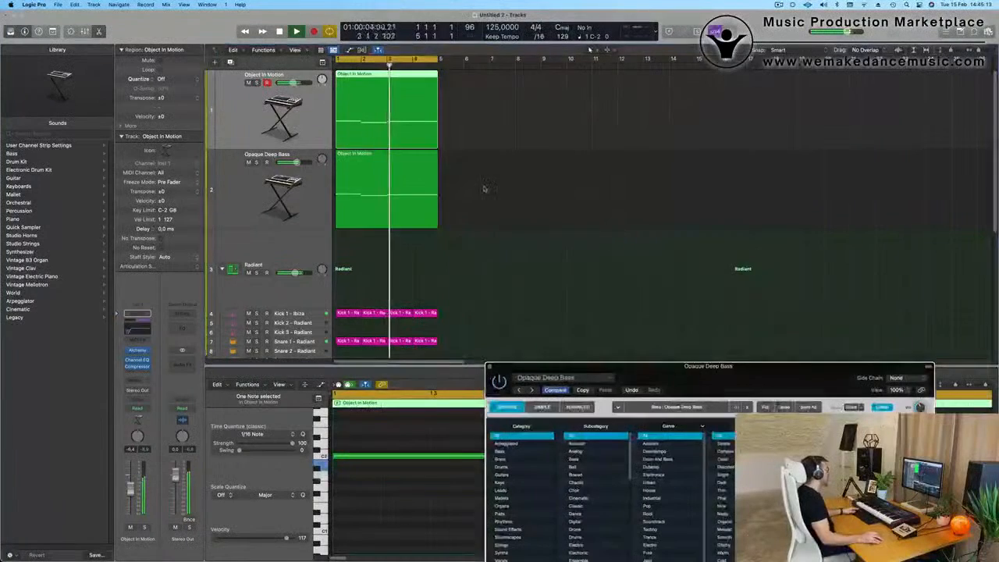
click(234, 117)
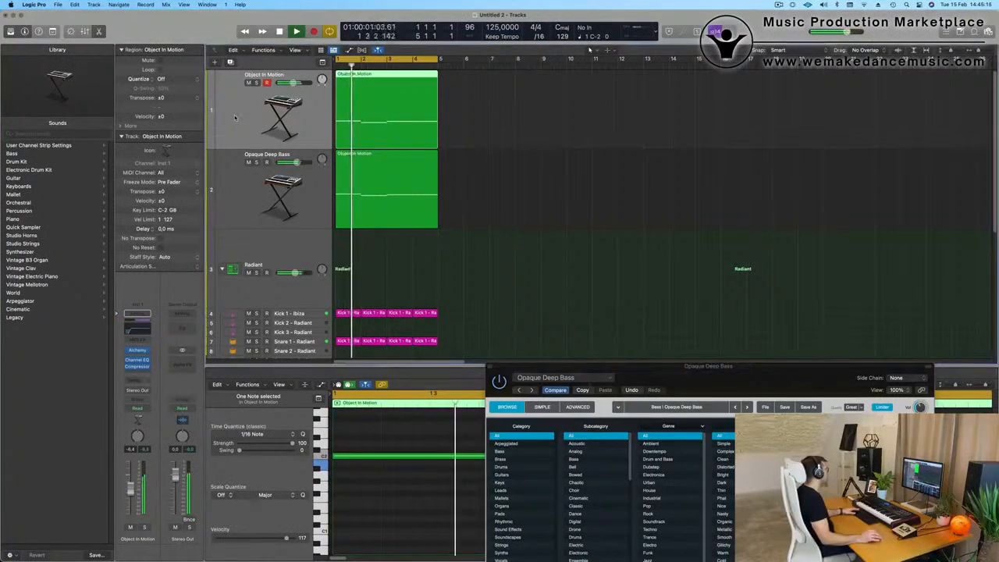
click(139, 349)
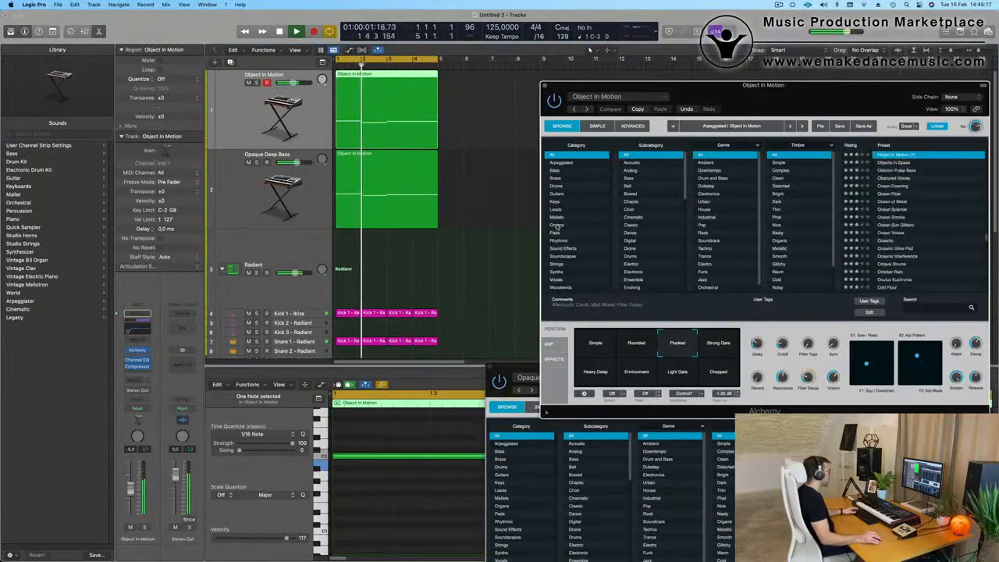
drag(802, 95, 589, 90)
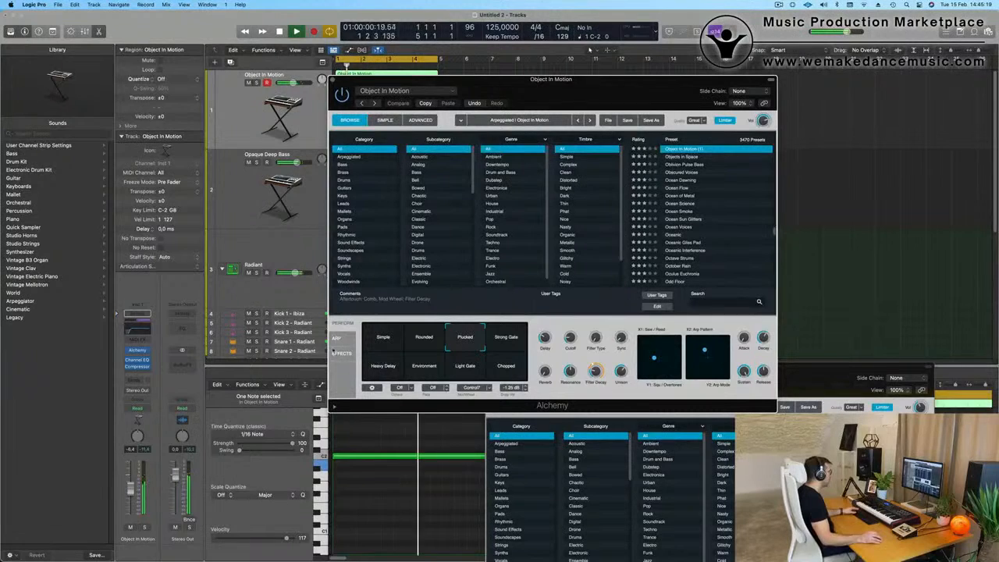
click(336, 338)
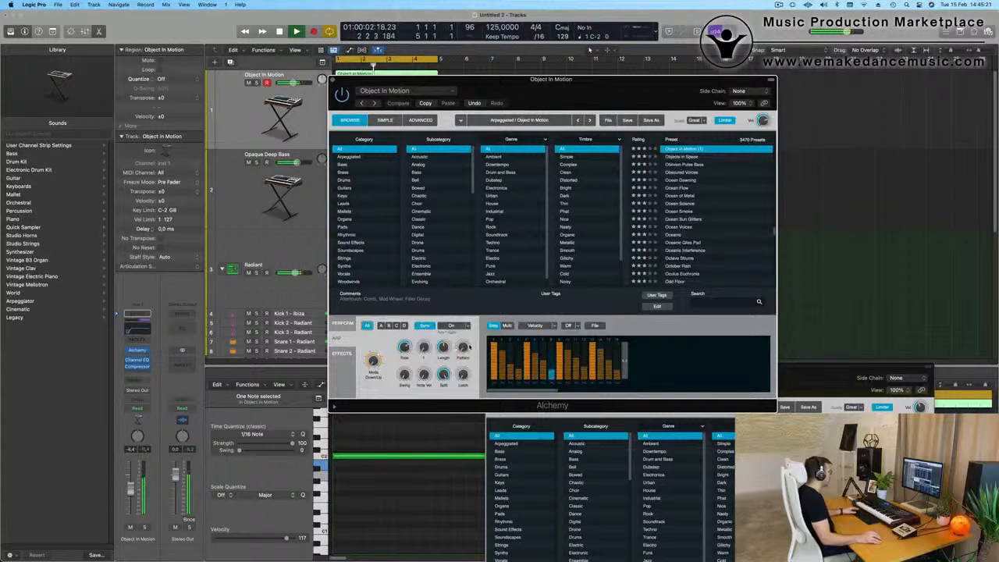
drag(467, 346, 466, 344)
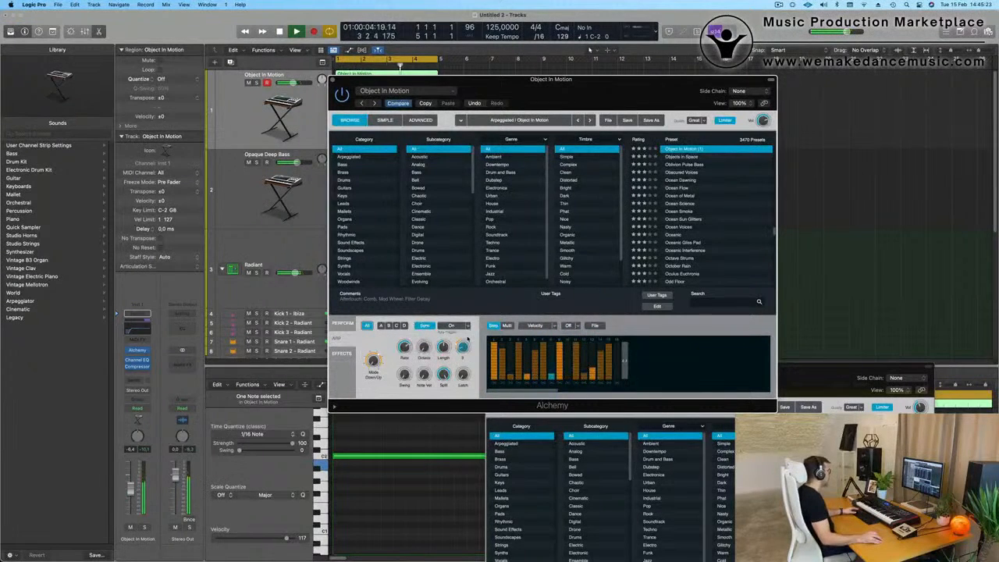
mouse_move(457, 346)
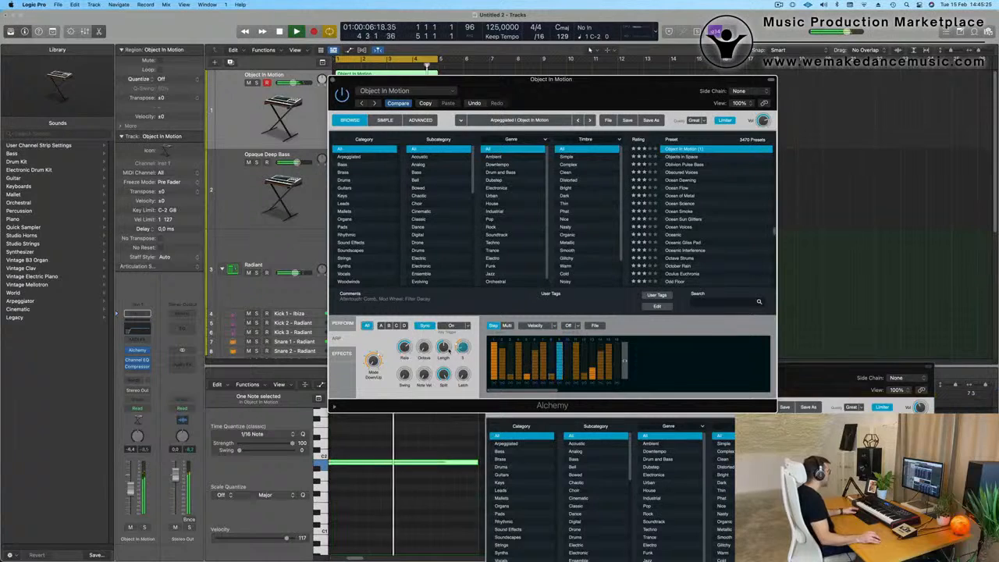
Set Object In Motion's Cutoff to about 23% in Alchemy's performance controls, close the plug-in and select the Opaque Deep Bass track.
click(342, 323)
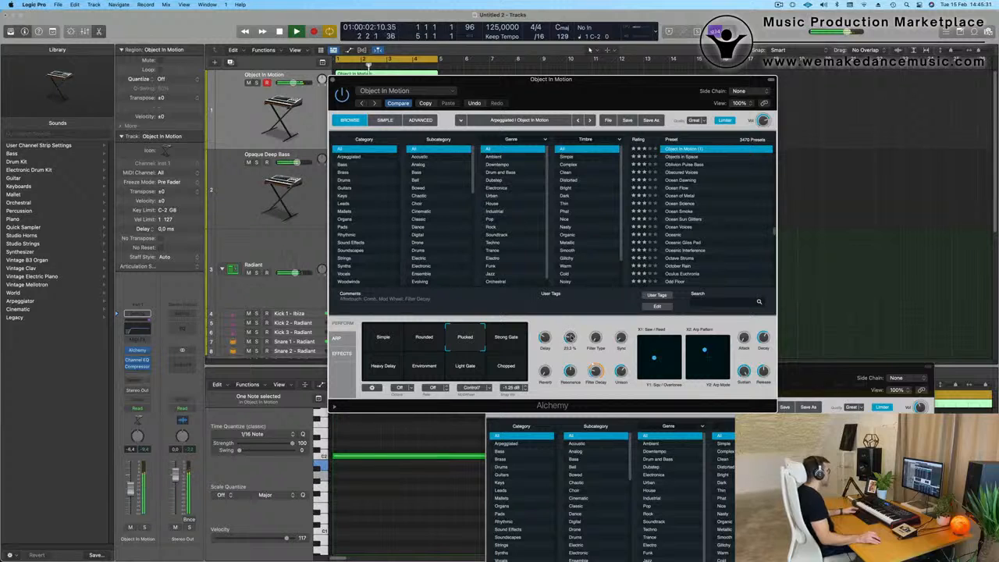
drag(565, 83, 651, 104)
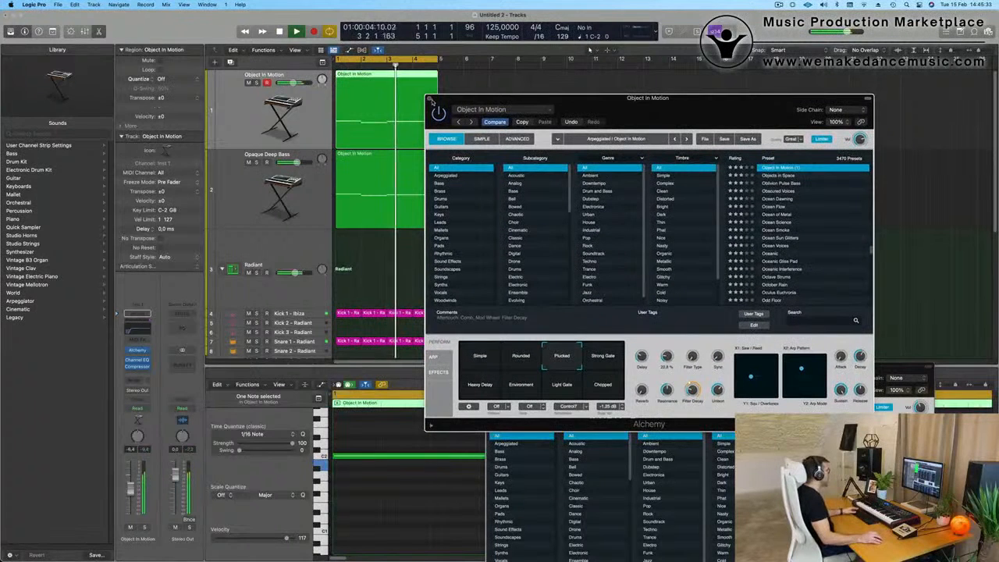
key(Down)
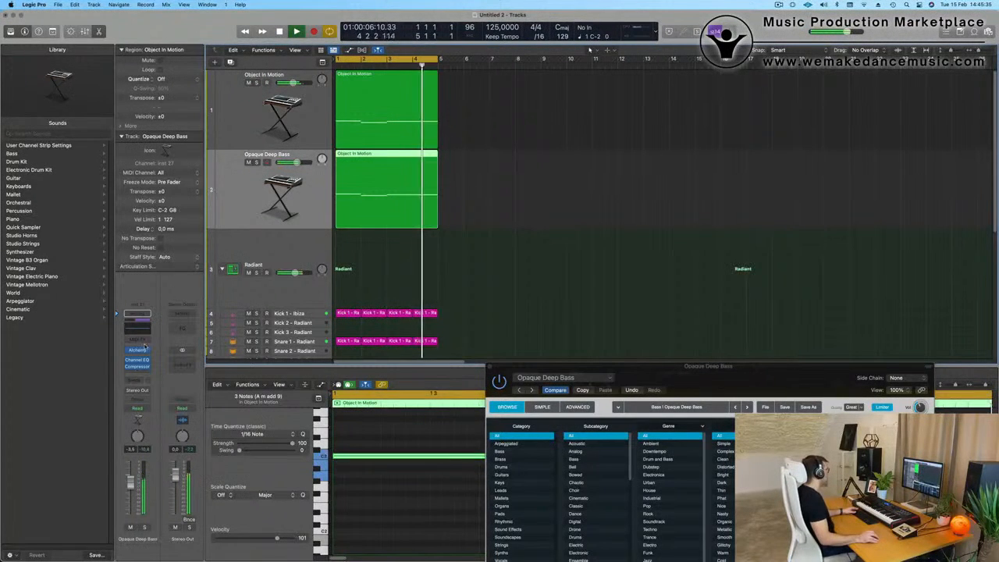
Show the Opaque Deep Bass Alchemy window, check its Cutoff, Filter Mod and Amp Mod performance controls, and close it.
key(v)
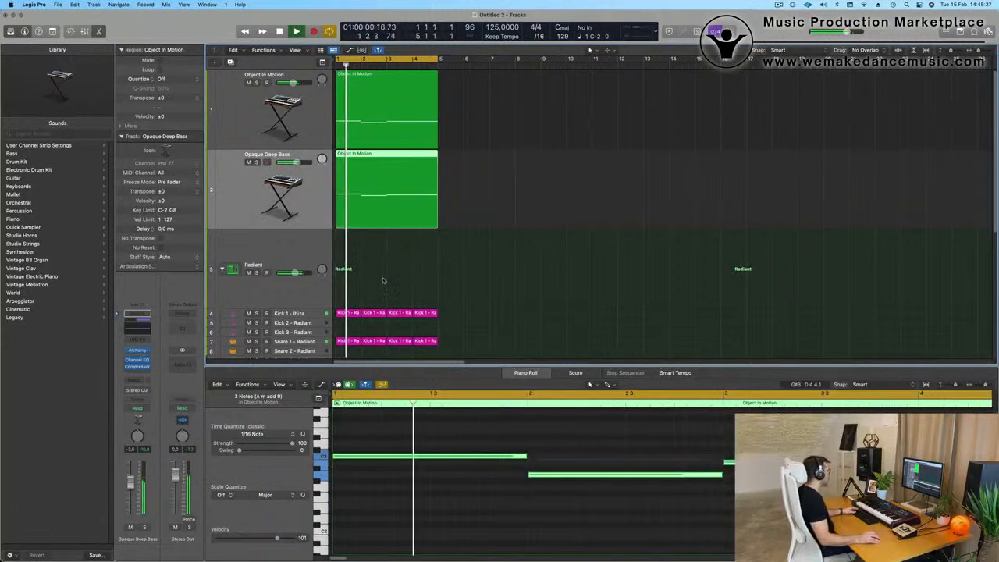
key(v)
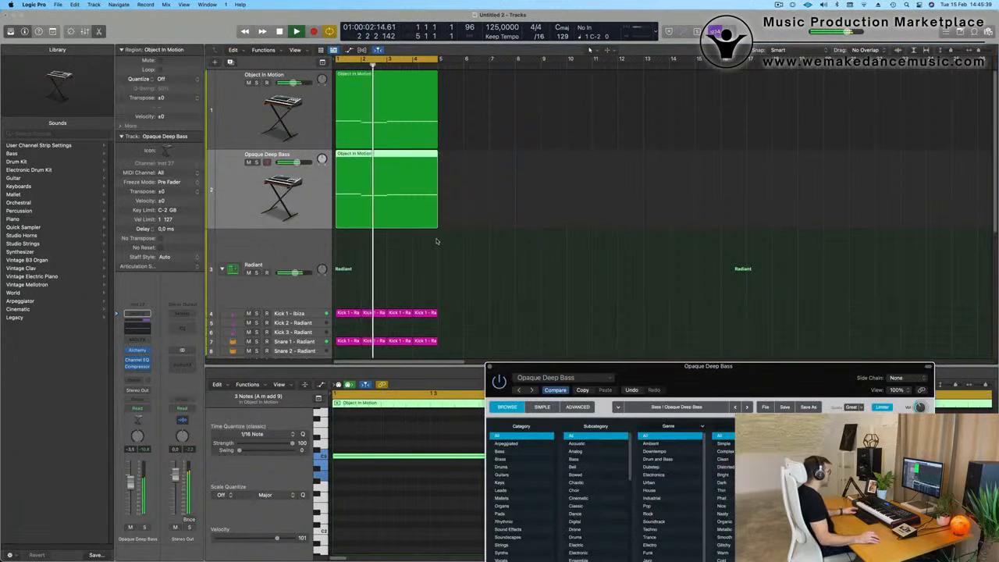
drag(712, 385, 630, 108)
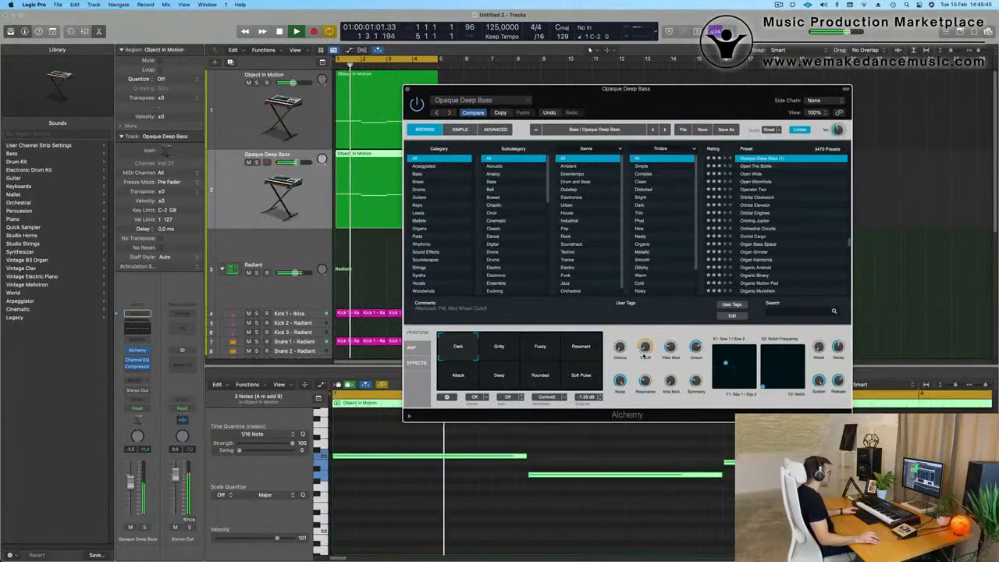
mouse_move(673, 342)
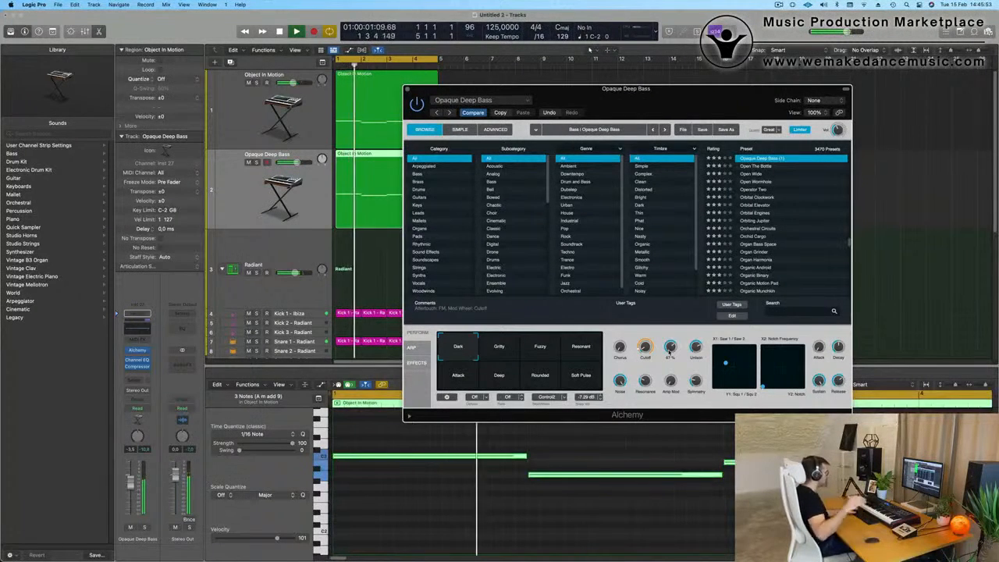
drag(662, 104, 643, 181)
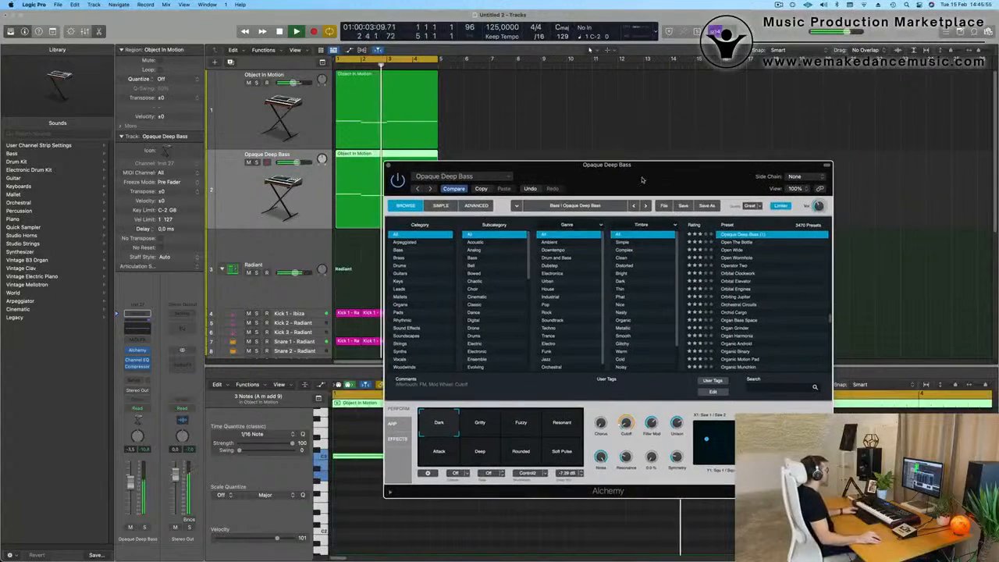
click(388, 166)
Adjust the Hi-Hat 1 - Radiant track's reverb and delay sends and set its volume to -21.5 dB.
drag(437, 227, 483, 230)
key(super+Up)
key(super+Up)
key(super+Up)
key(super+Up)
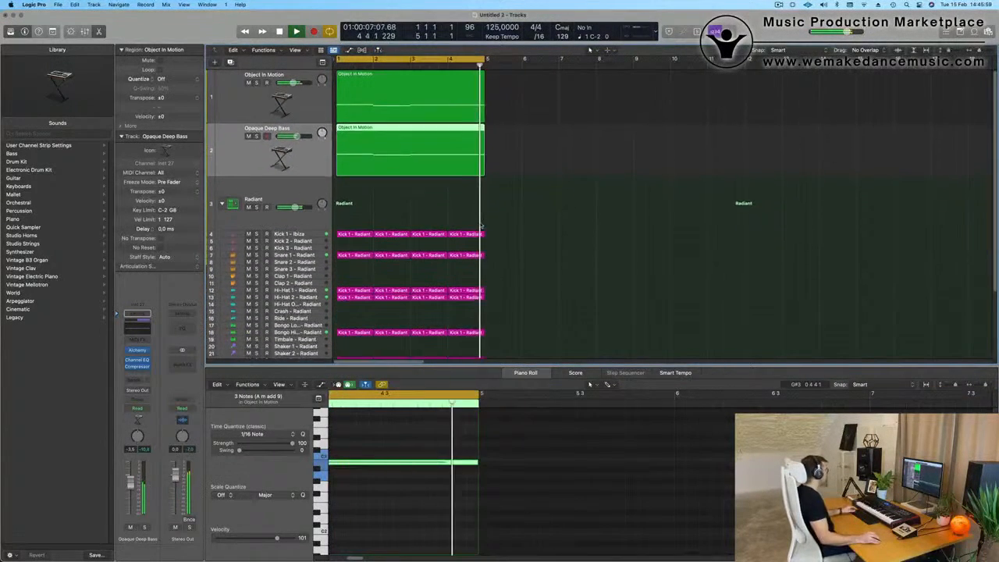
click(312, 281)
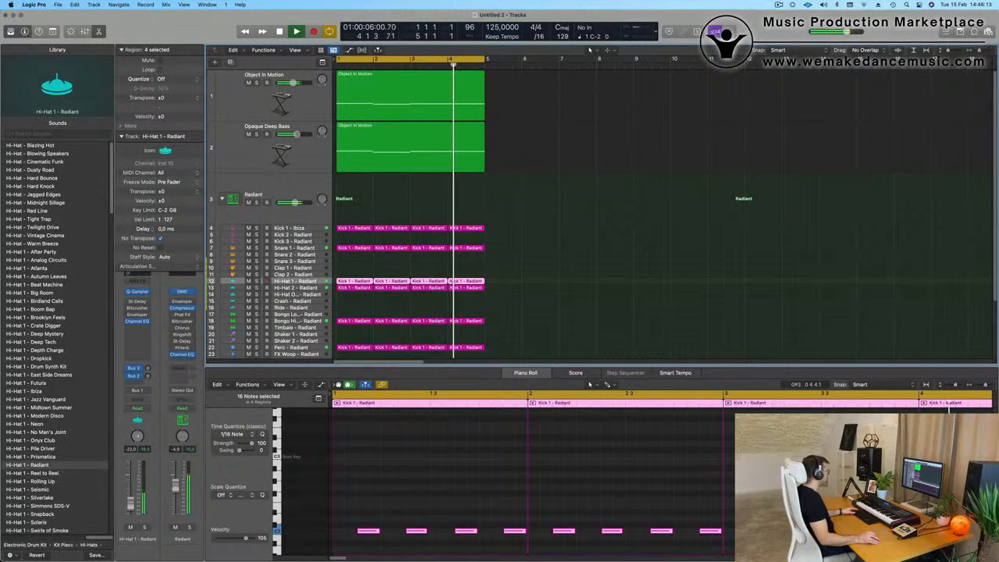
click(147, 370)
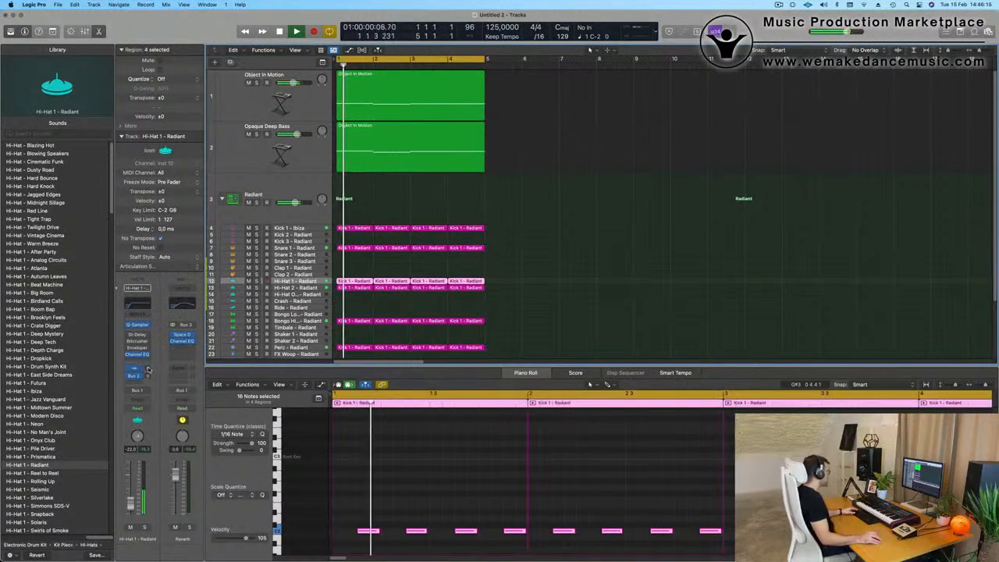
click(147, 376)
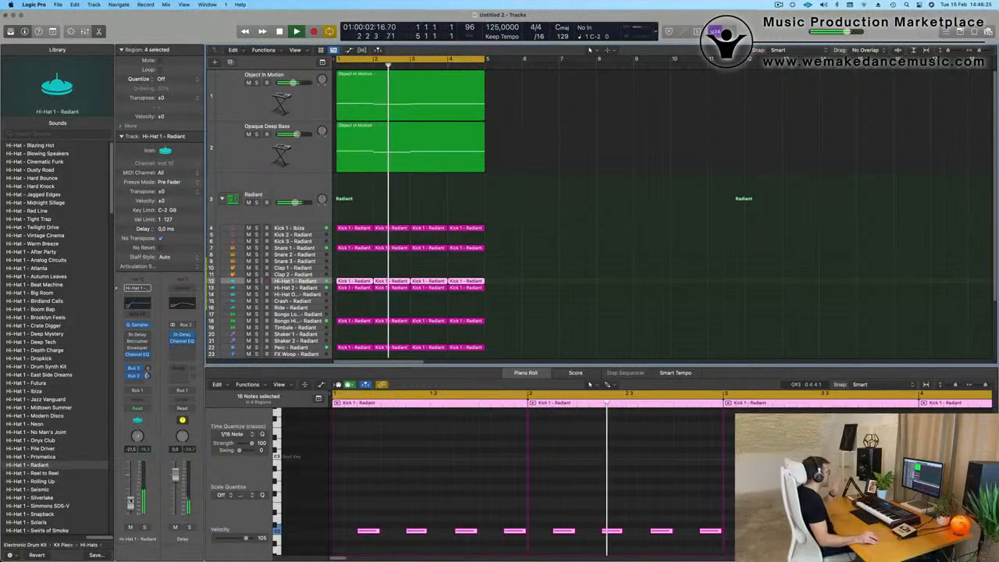
Duplicate the Object In Motion track with its settings and move the empty copy below Opaque Deep Bass.
scroll(555, 217, down, 3)
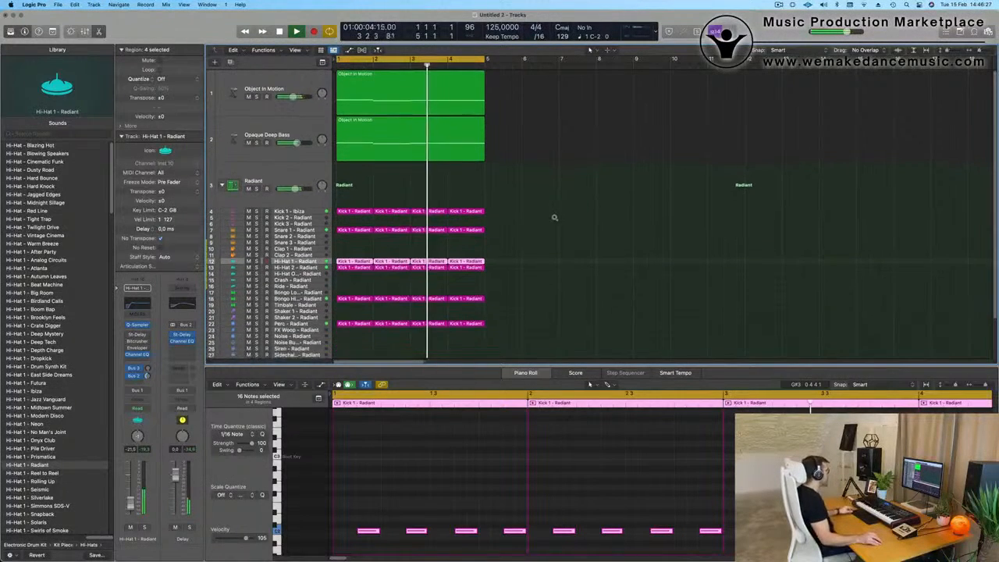
scroll(555, 217, down, 2)
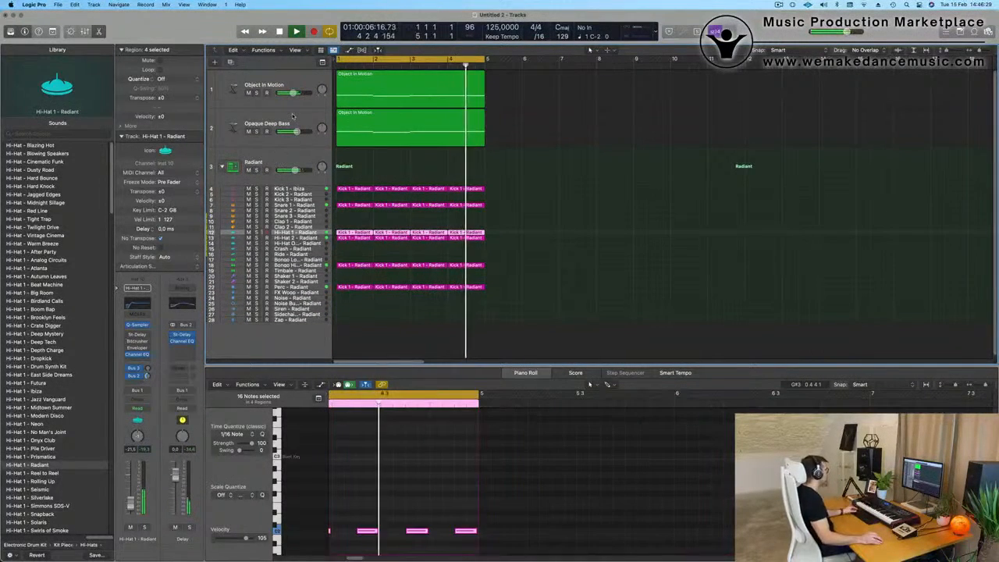
click(267, 125)
key(super+d)
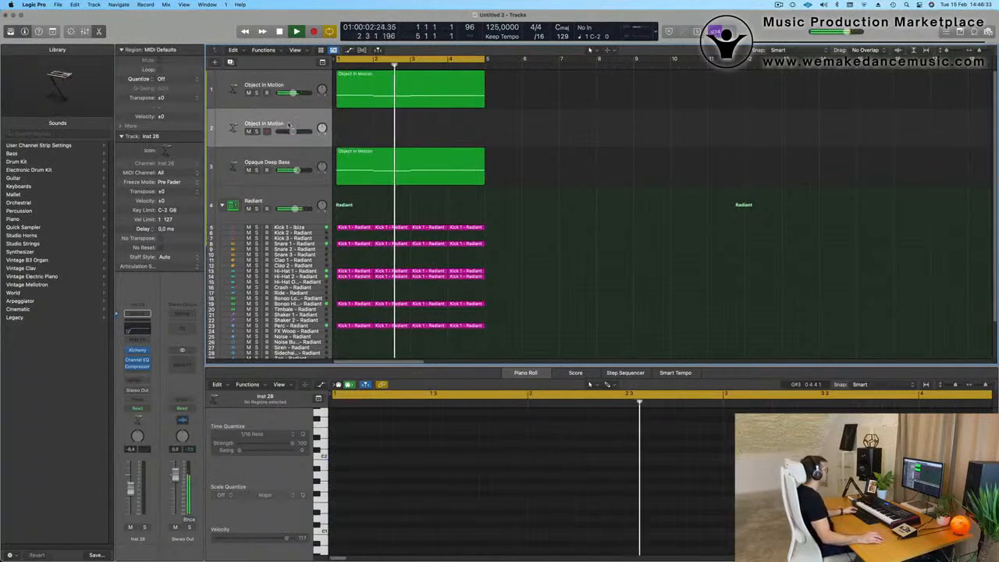
drag(269, 126, 295, 171)
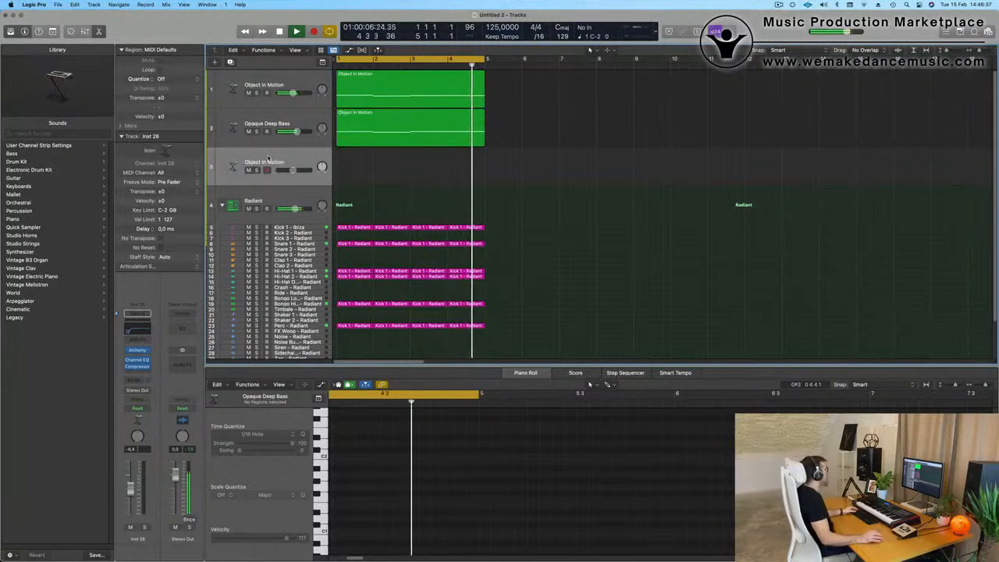
On the copied Object In Motion track, set the Channel EQ's low cut to 20 Hz and add a send to Bus 5.
click(132, 331)
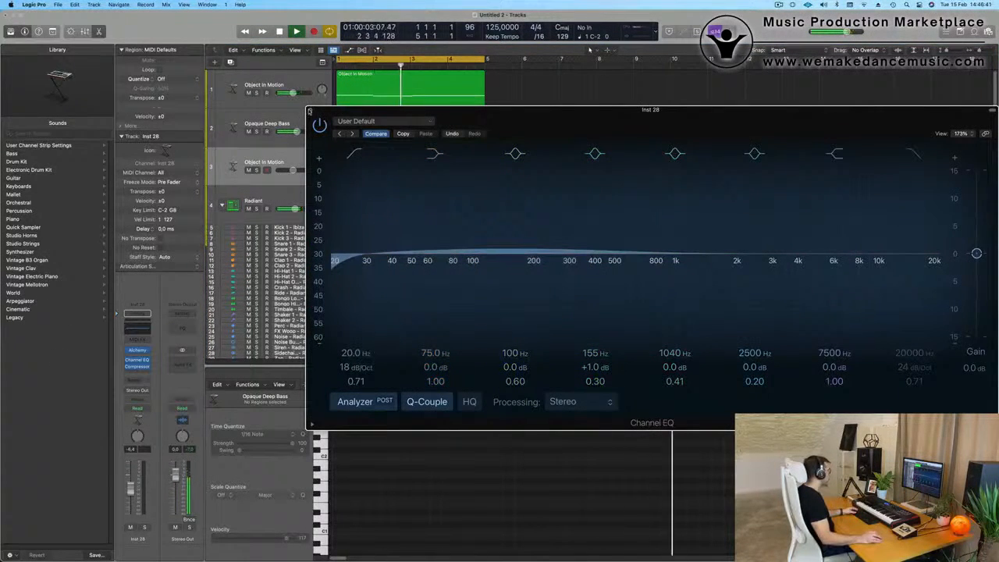
key(super+w)
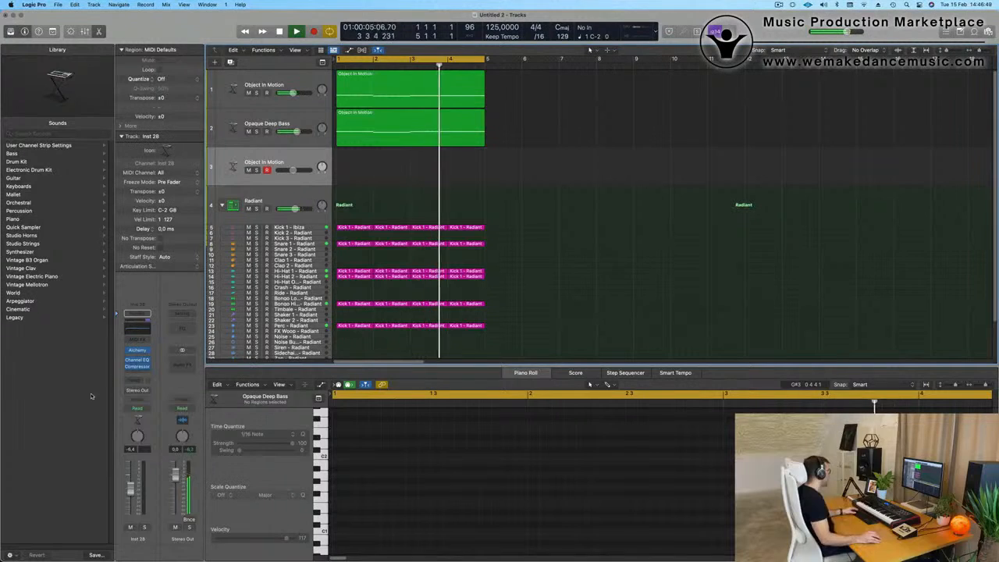
click(137, 380)
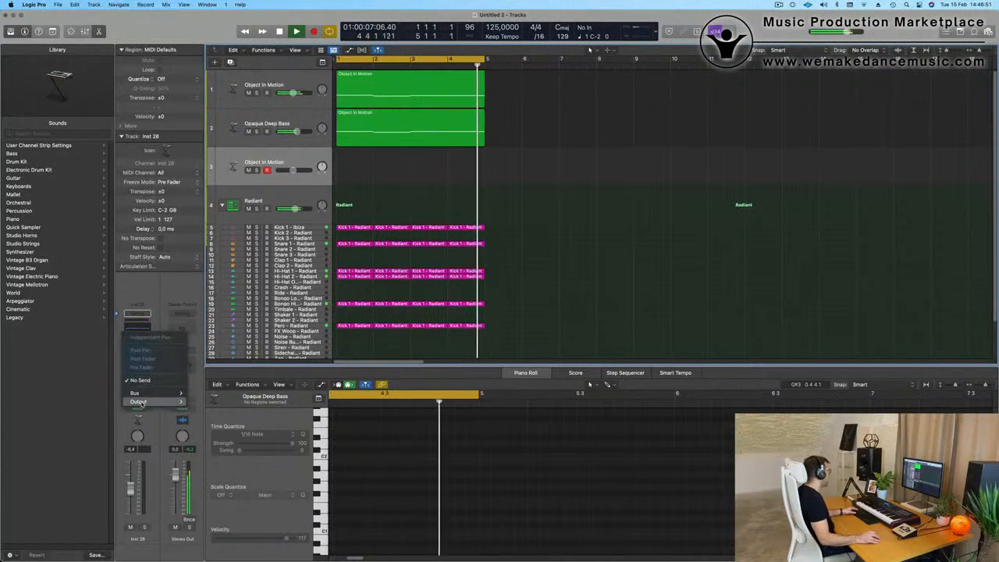
mouse_move(156, 392)
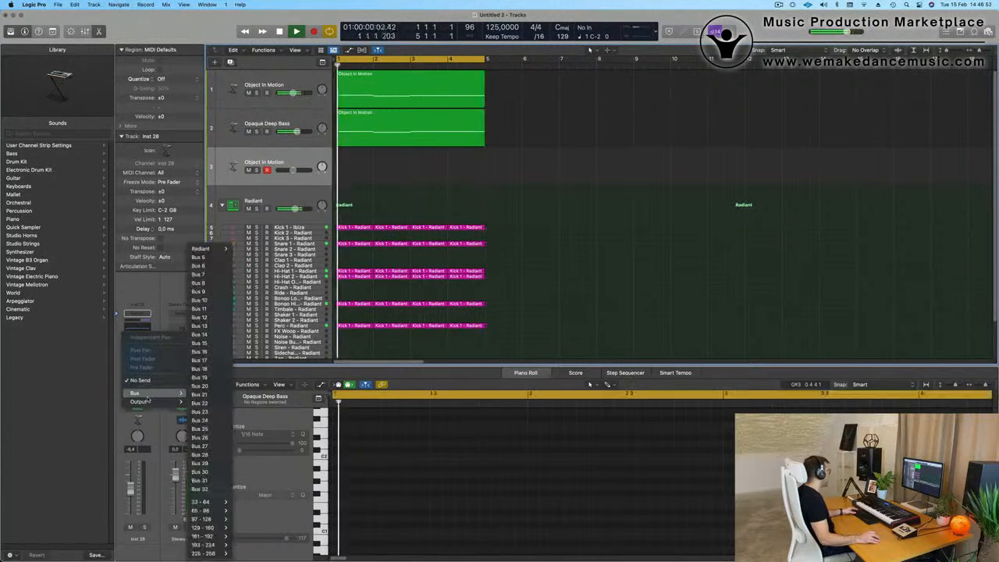
click(201, 257)
Insert a stereo SilverVerb on the Aux 5 channel and load its grandiose preset.
click(182, 359)
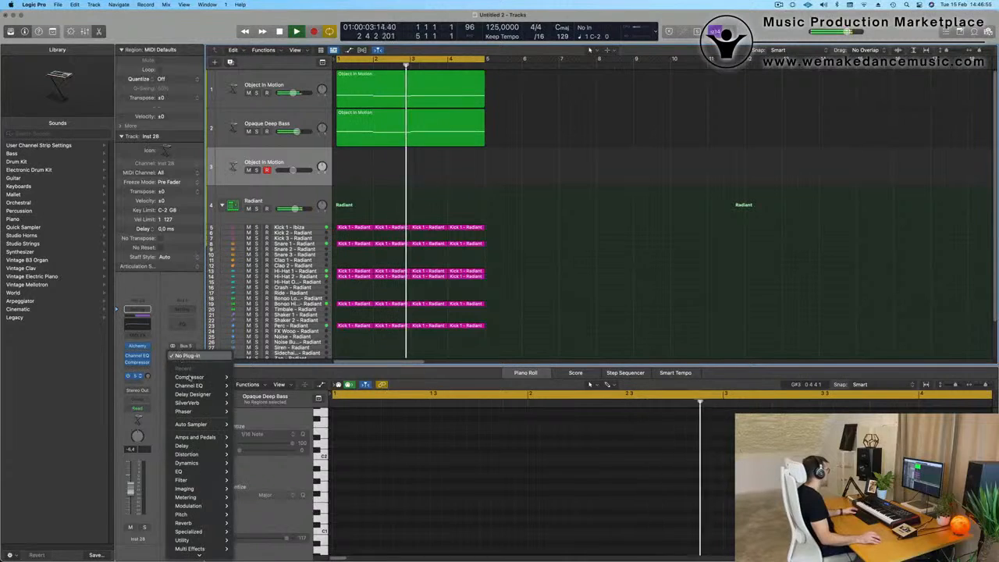
mouse_move(184, 514)
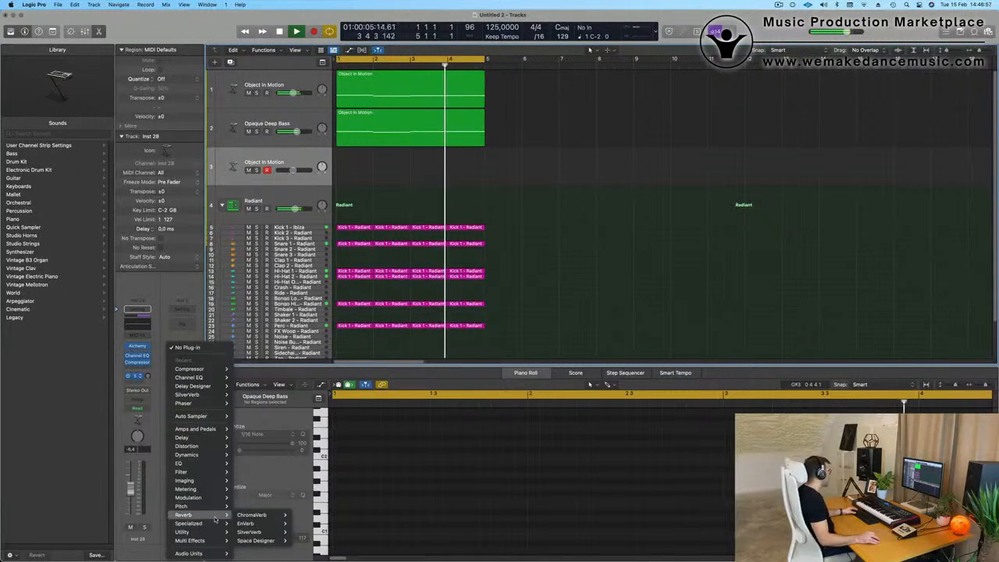
mouse_move(265, 533)
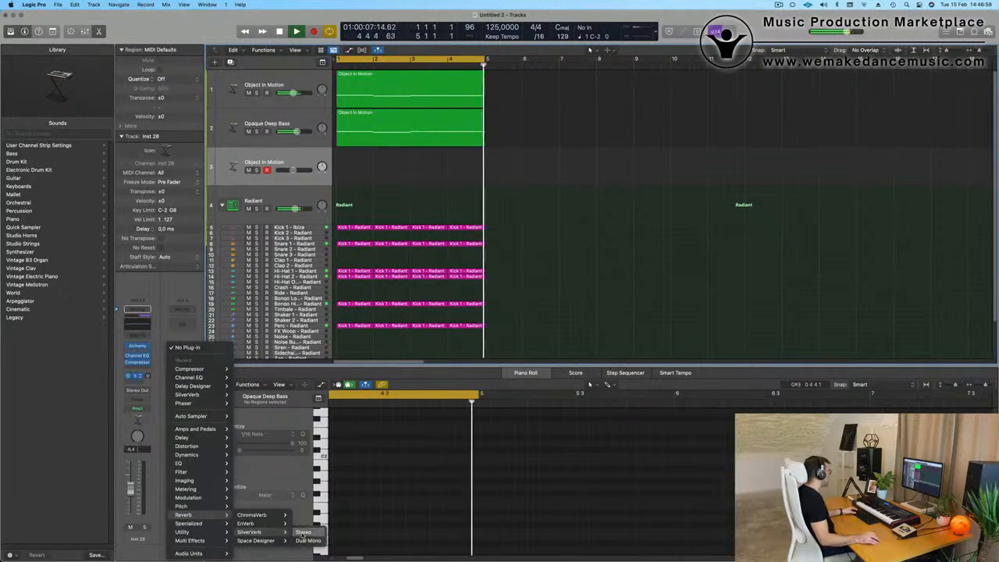
click(303, 532)
click(387, 121)
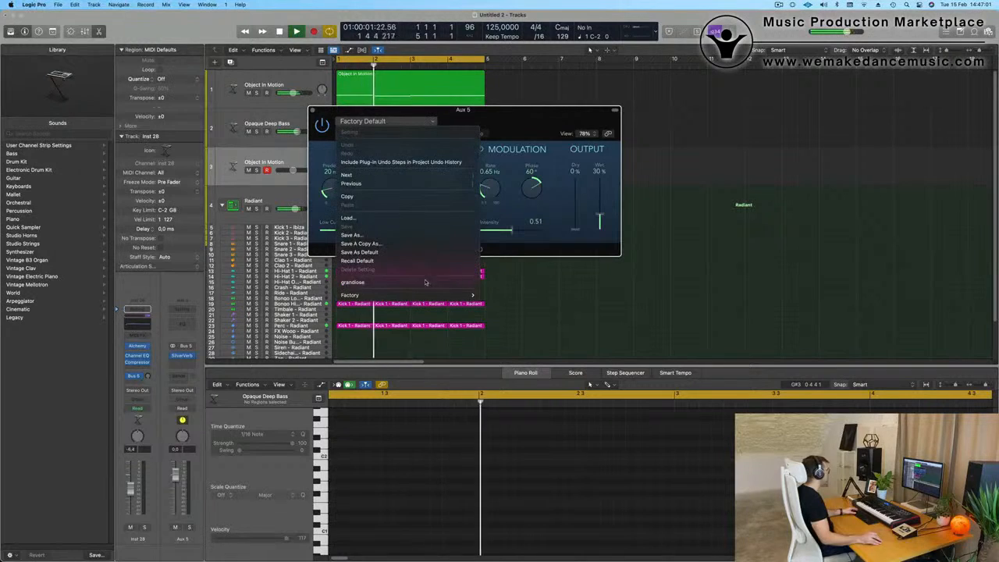
click(422, 284)
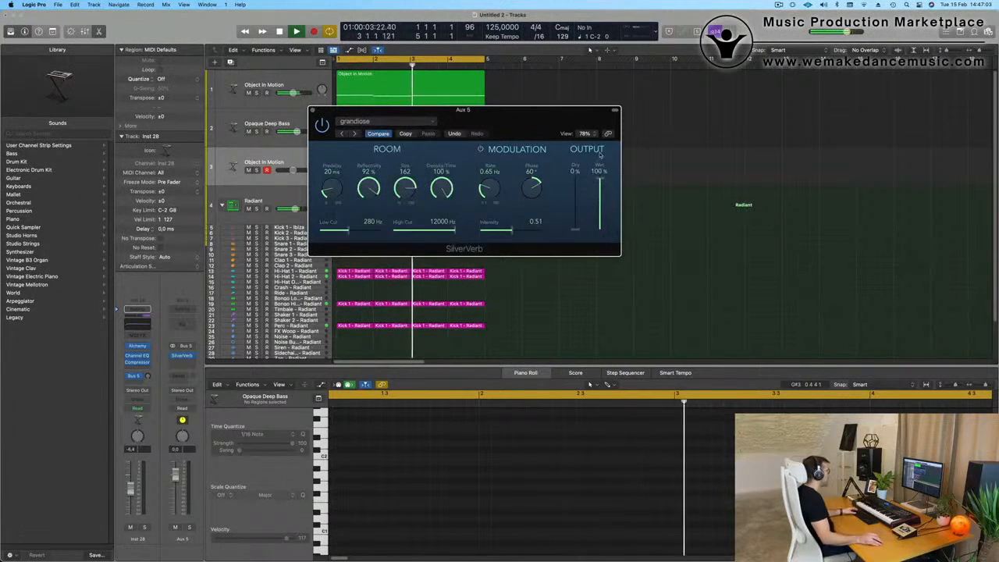
click(312, 111)
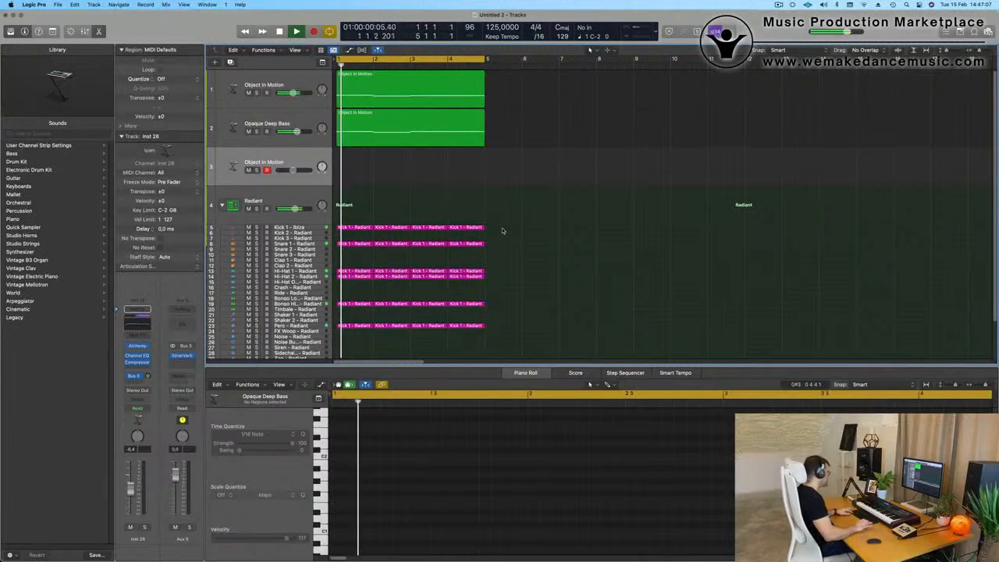
Repeat all the four-bar regions three times and extend the cycle range to bar 17.
key(super+a)
key(super+r)
key(super+r)
key(super+r)
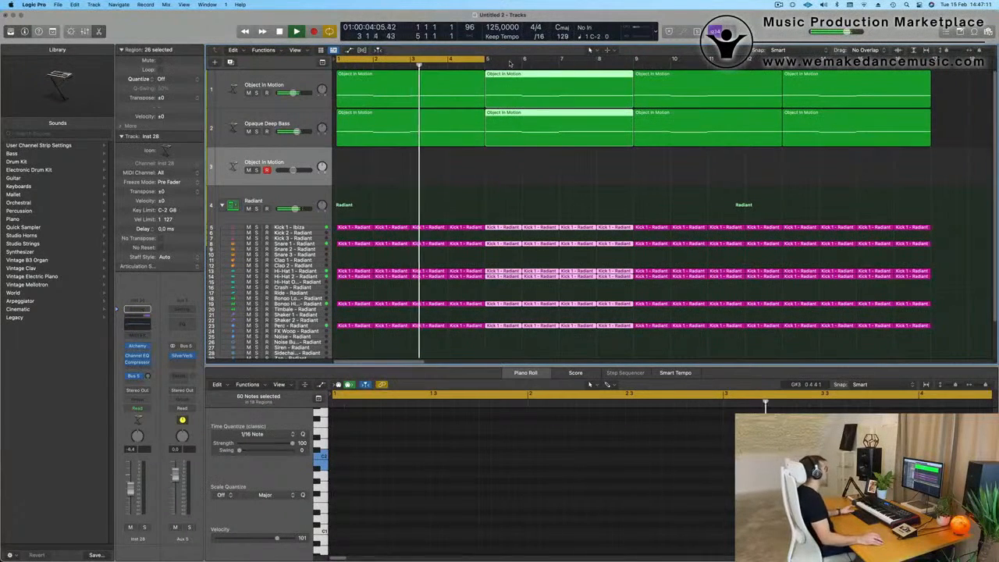
drag(486, 59, 932, 68)
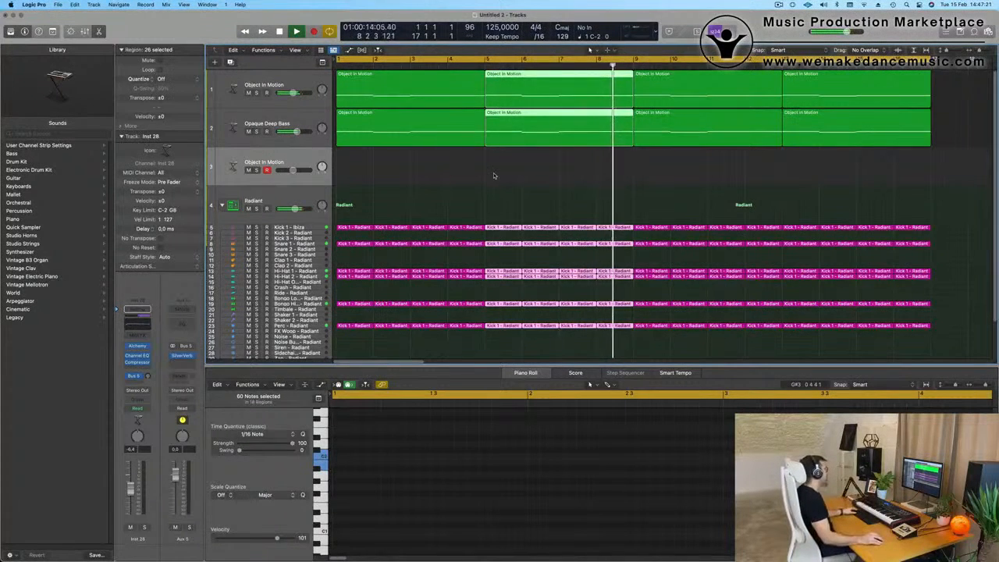
click(468, 163)
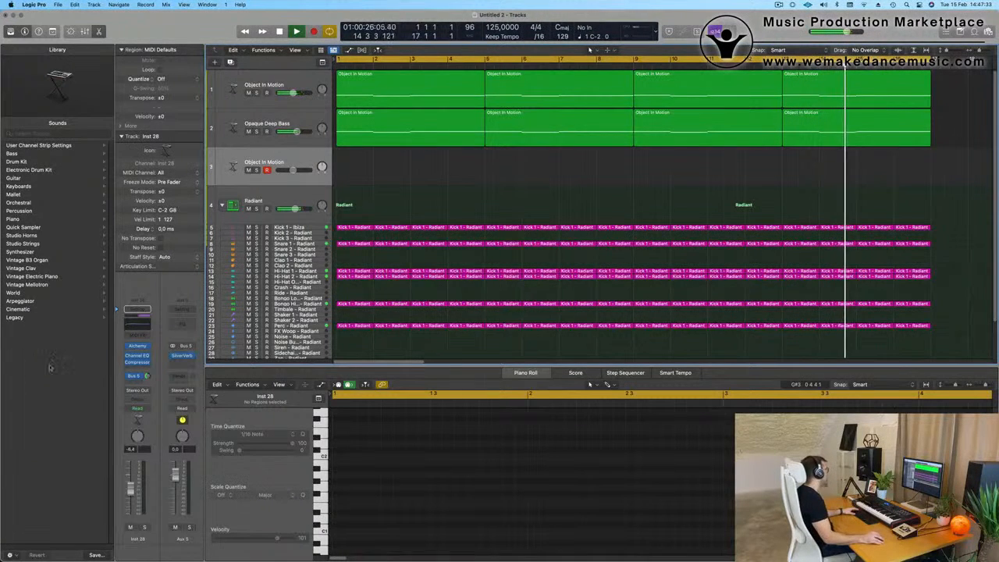
Load the Weighted Pluck preset from Oblique Structures' Mallets into Alchemy on the copied Object In Motion track.
click(137, 347)
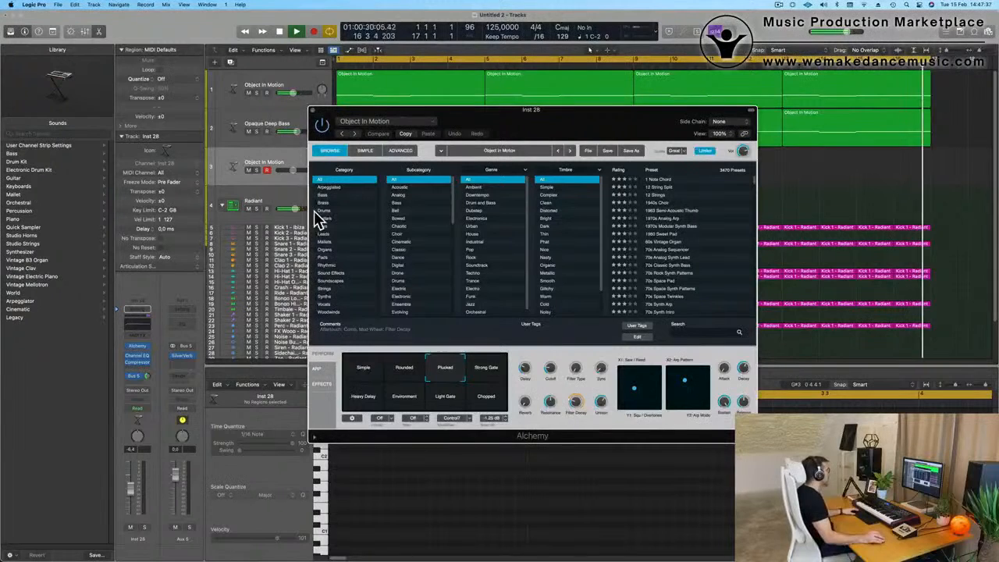
click(394, 122)
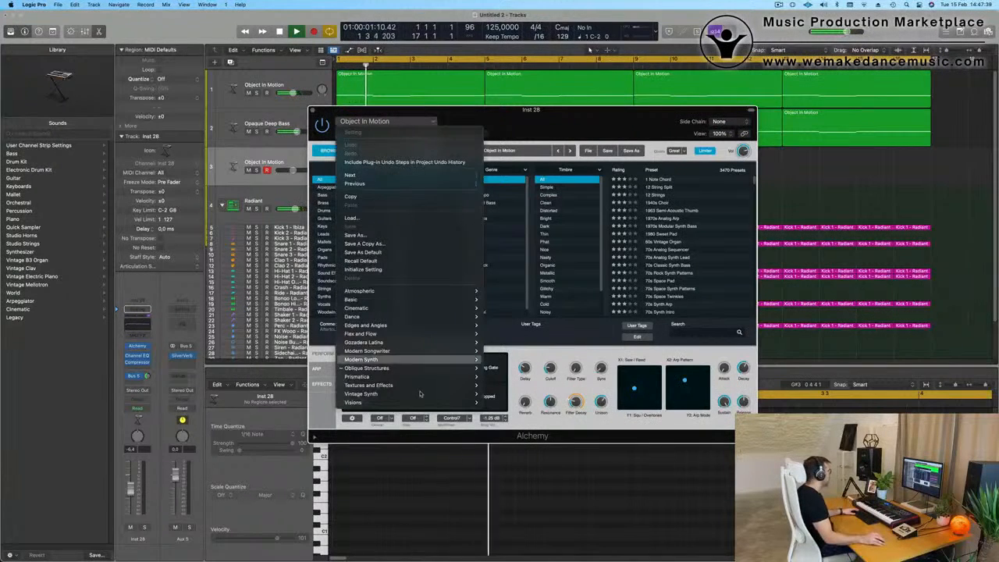
mouse_move(439, 370)
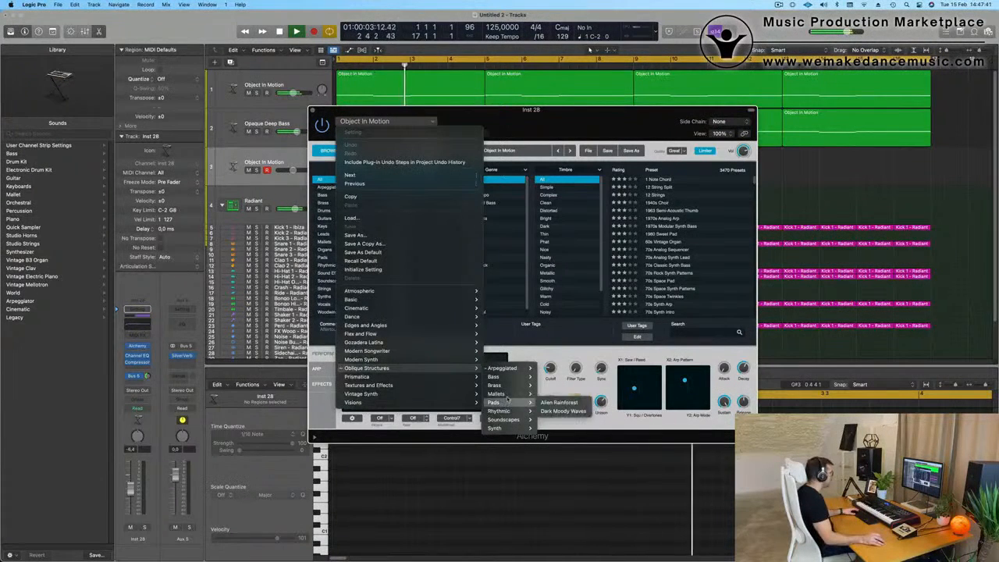
mouse_move(507, 398)
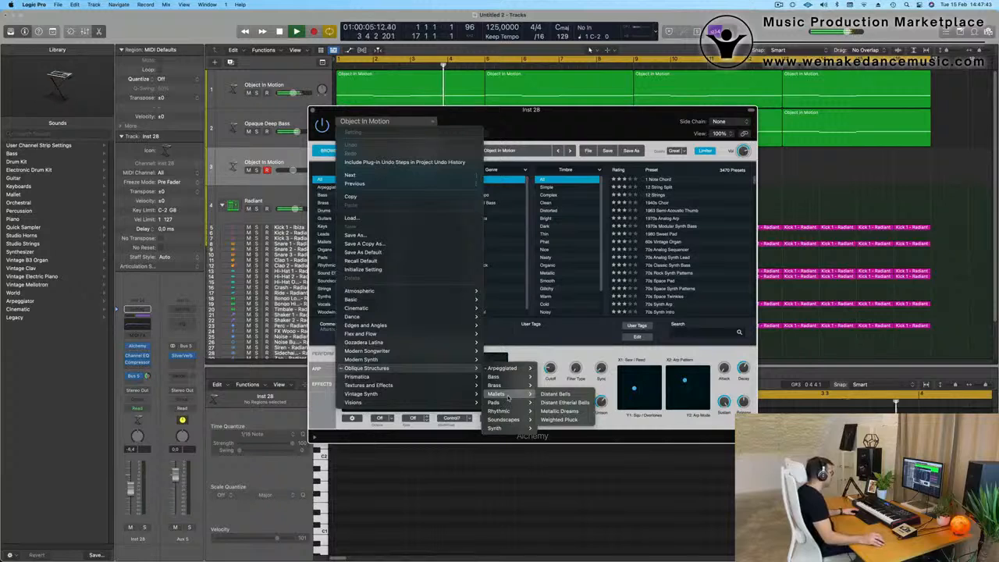
click(570, 420)
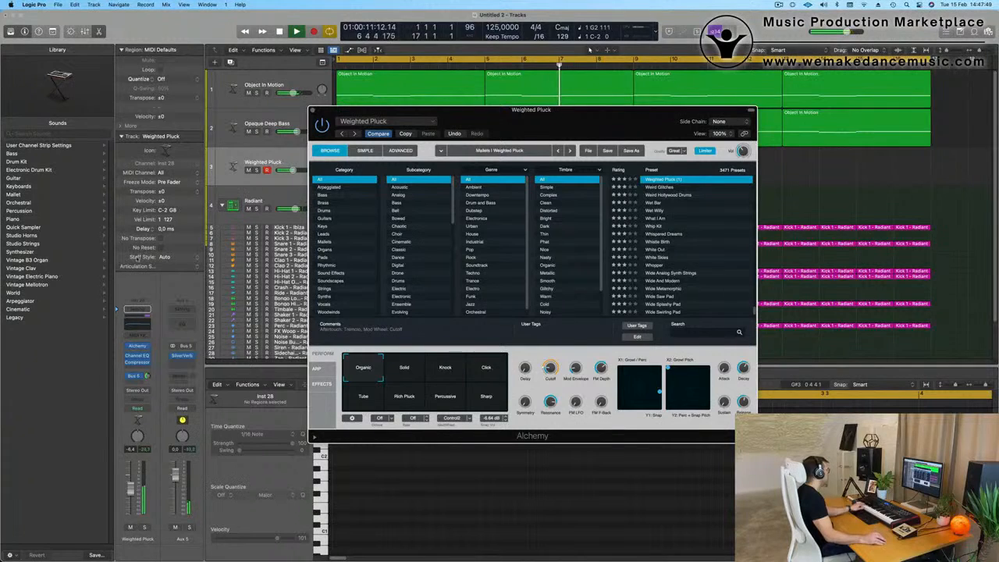
Audition the Knock, Click, Solid, Rich Pluck, Percussive and Sharp variations of the Weighted Pluck preset against the playing loop.
click(590, 49)
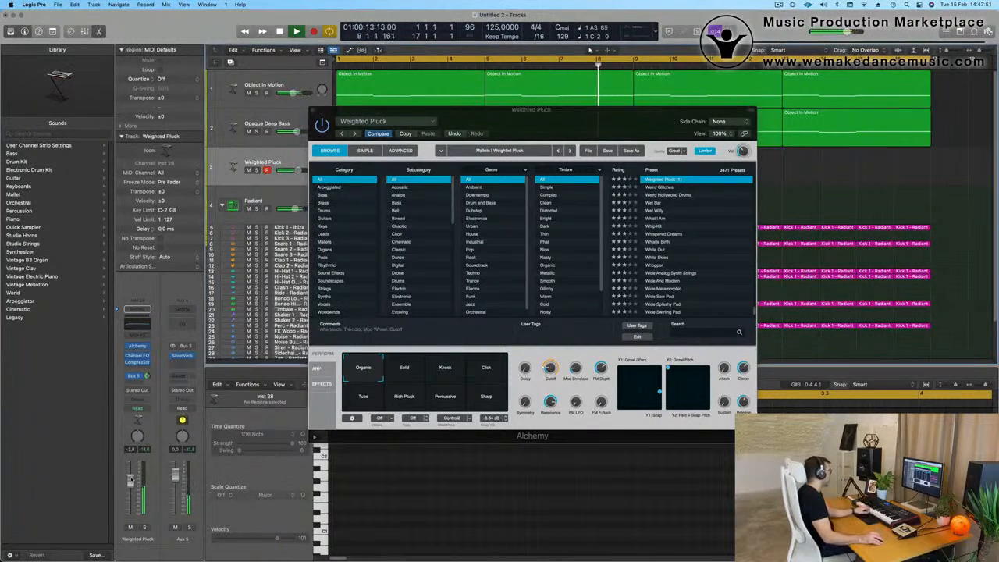
click(405, 378)
click(460, 374)
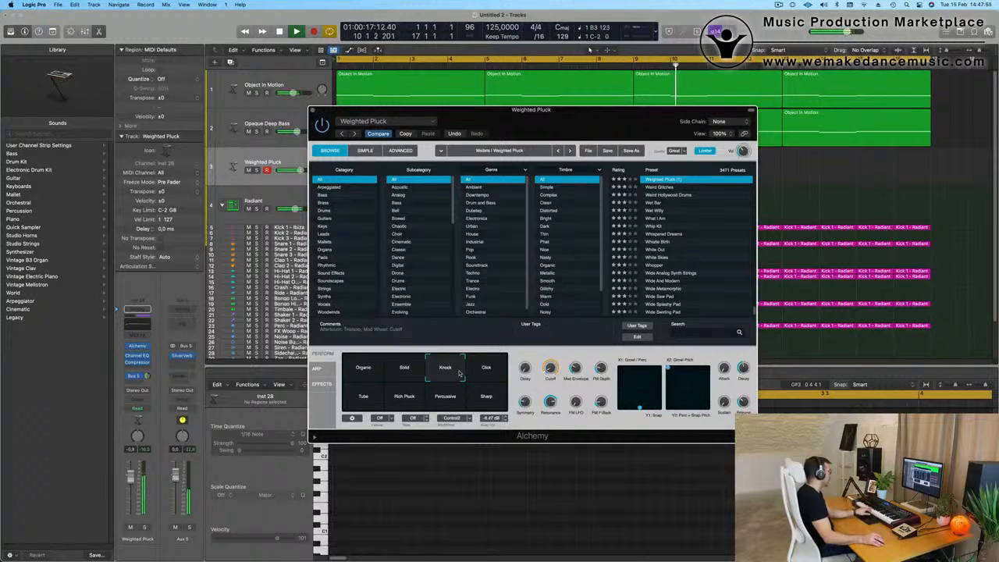
click(482, 374)
click(403, 372)
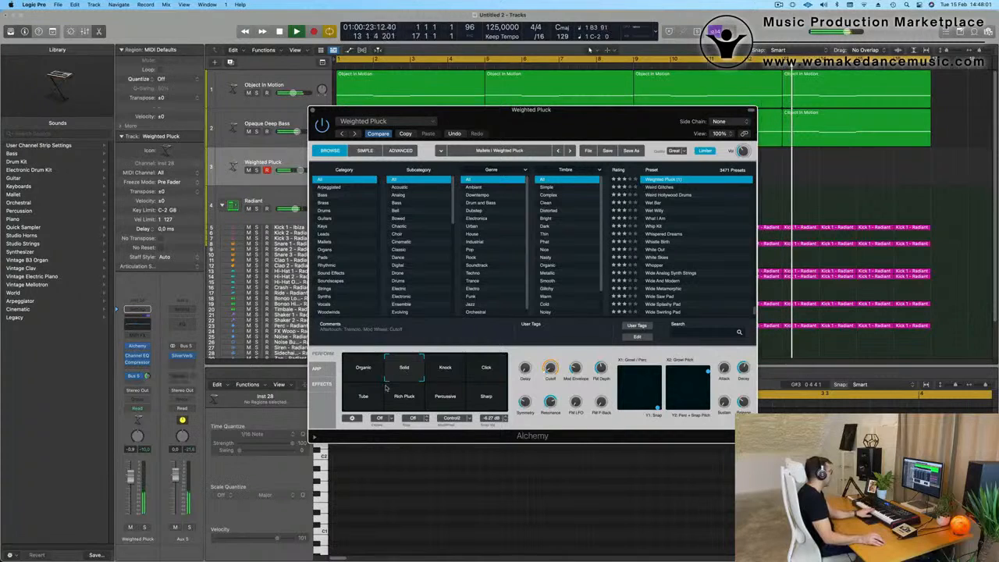
click(388, 393)
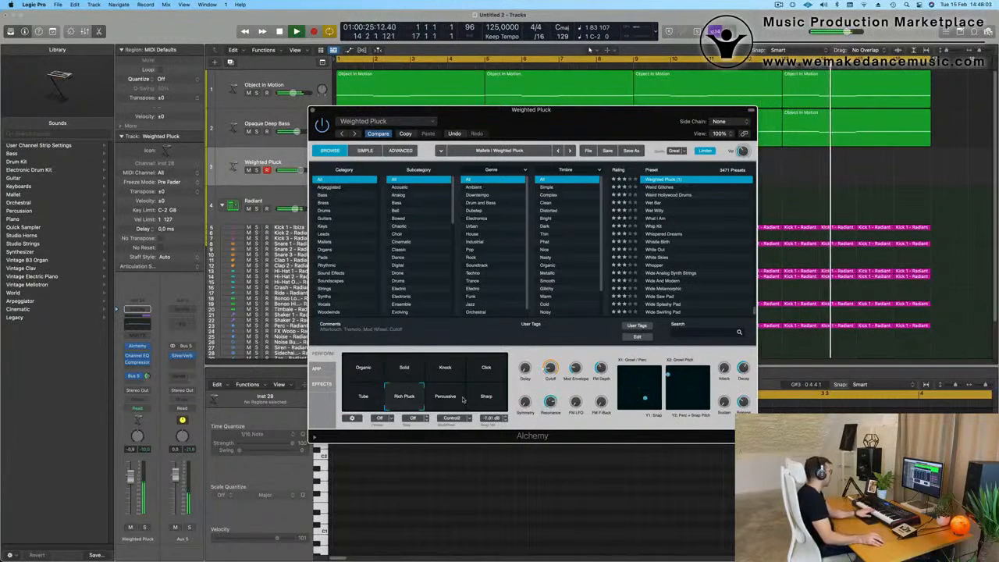
click(462, 399)
click(485, 397)
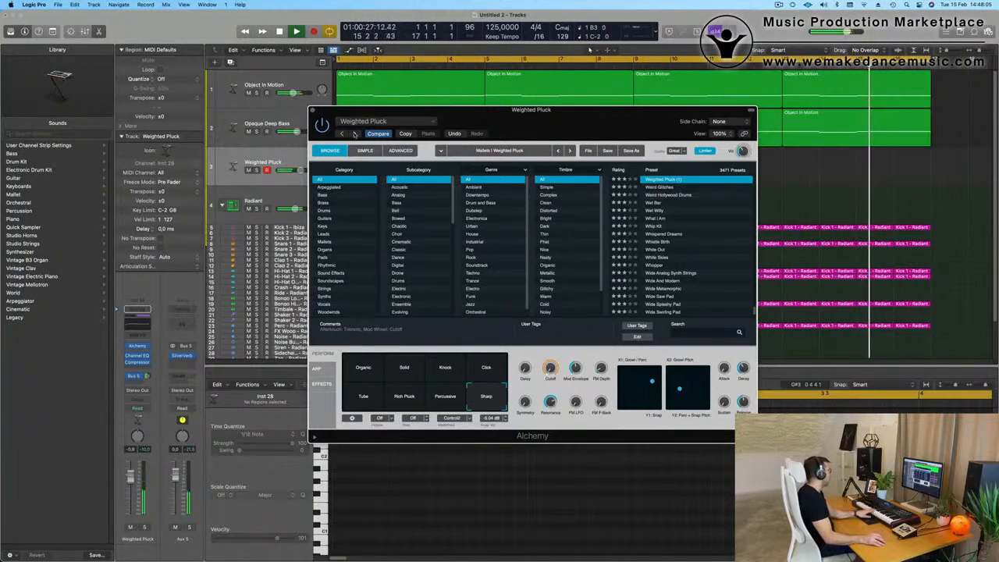
Load the Distant Etherial Bells preset from Oblique Structures' Mallets and choose its Reversed variation.
click(383, 121)
mouse_move(396, 368)
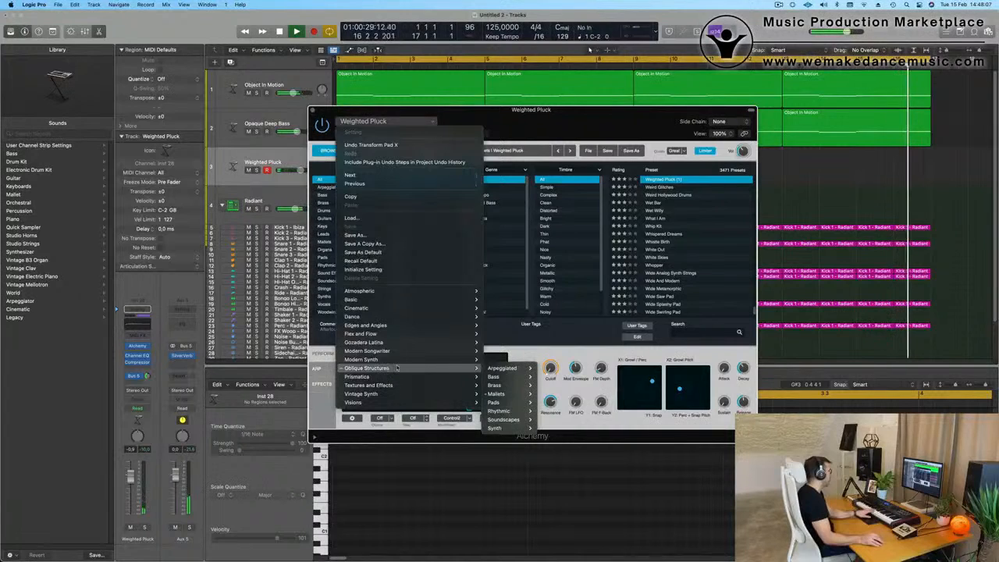
mouse_move(500, 394)
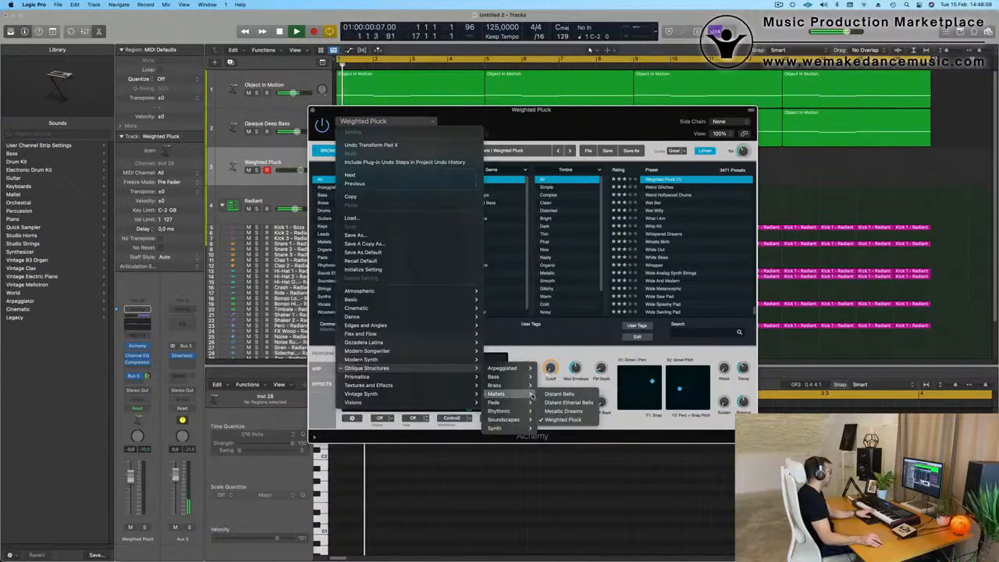
click(577, 403)
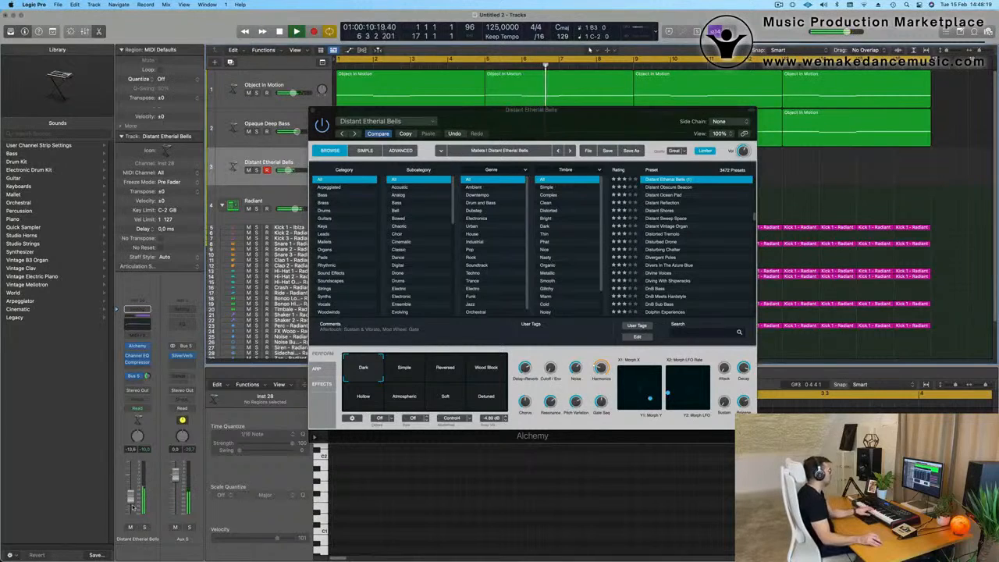
click(408, 371)
click(446, 371)
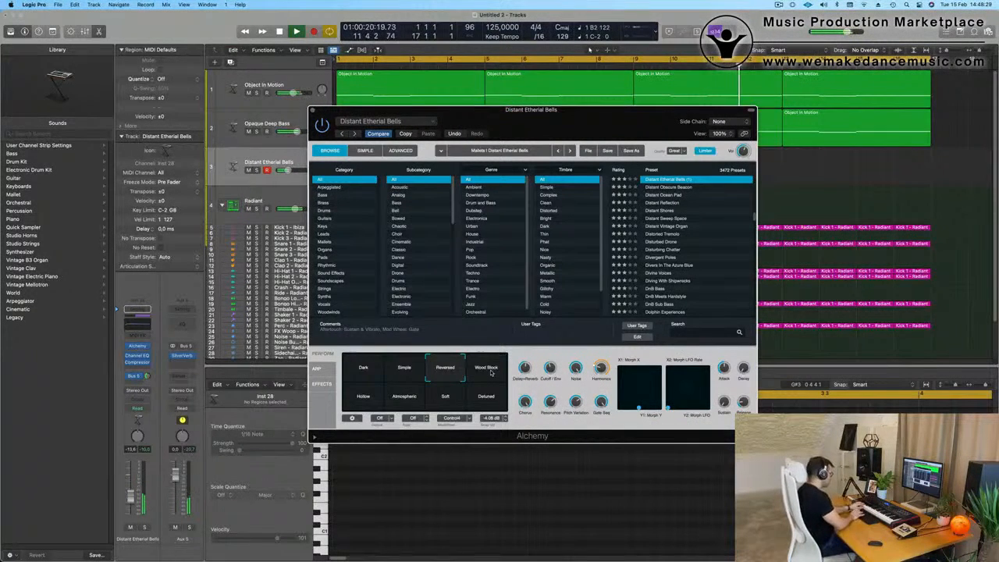
Record a four-note bell part on the Distant Etherial Bells track up to bar 17 and select the recorded region.
key(r)
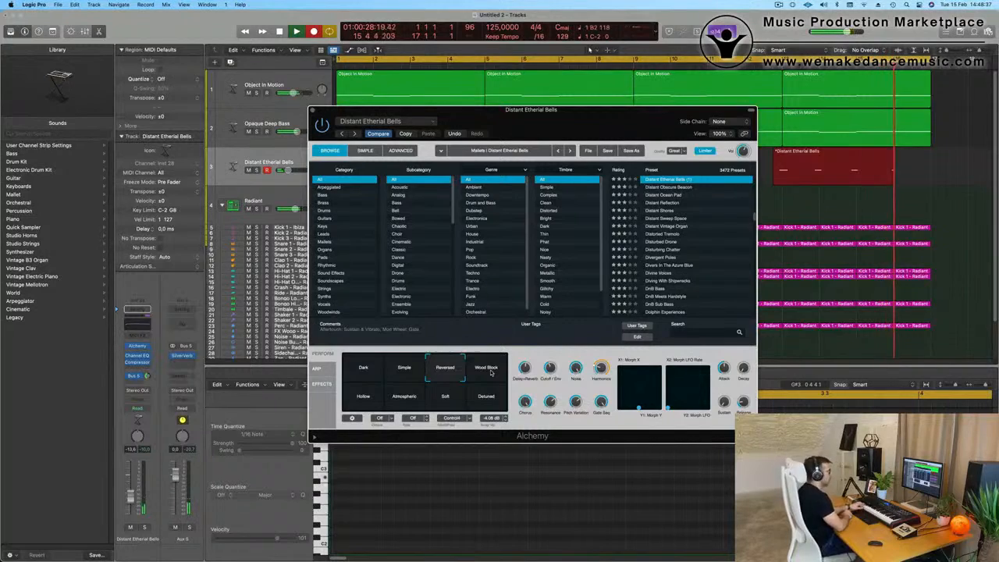
key(space)
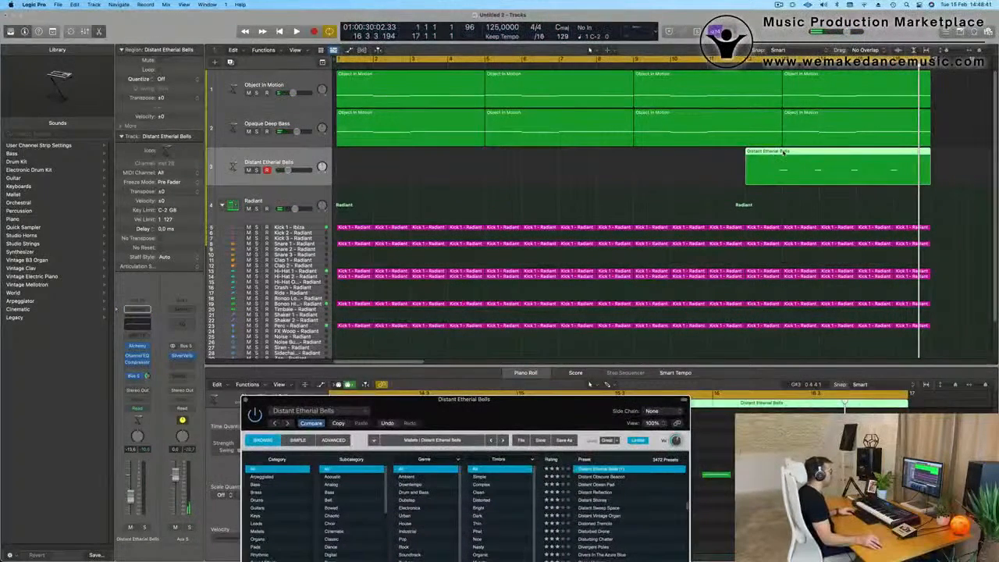
click(784, 152)
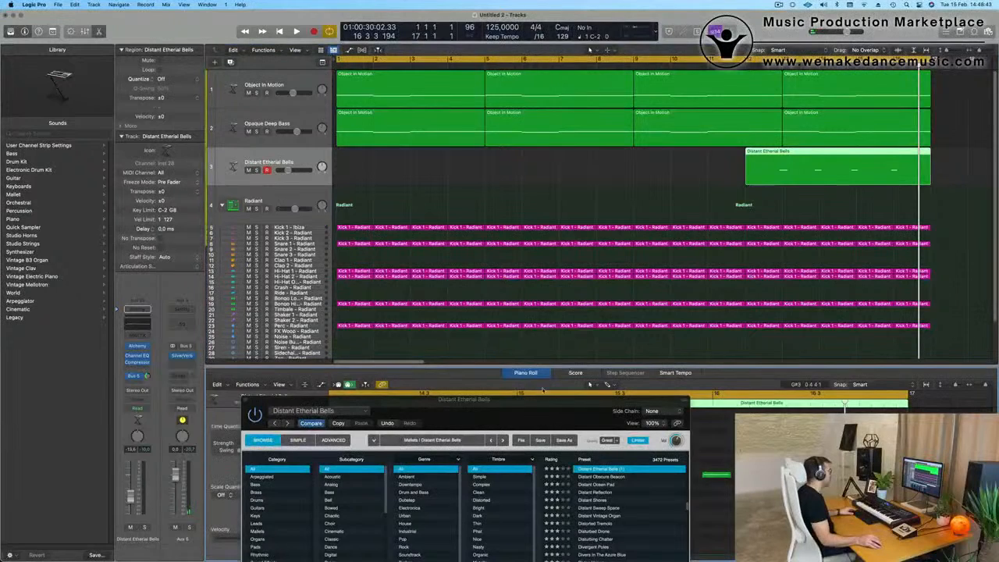
Nudge all four recorded bell notes slightly later in the Piano Roll, then shift the last ones a little further.
drag(529, 408, 727, 83)
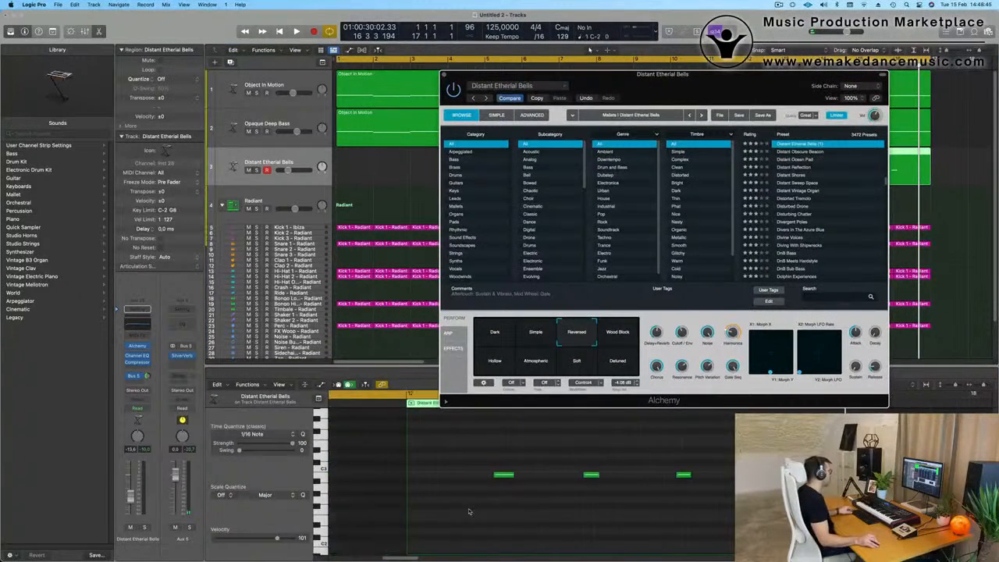
key(super+a)
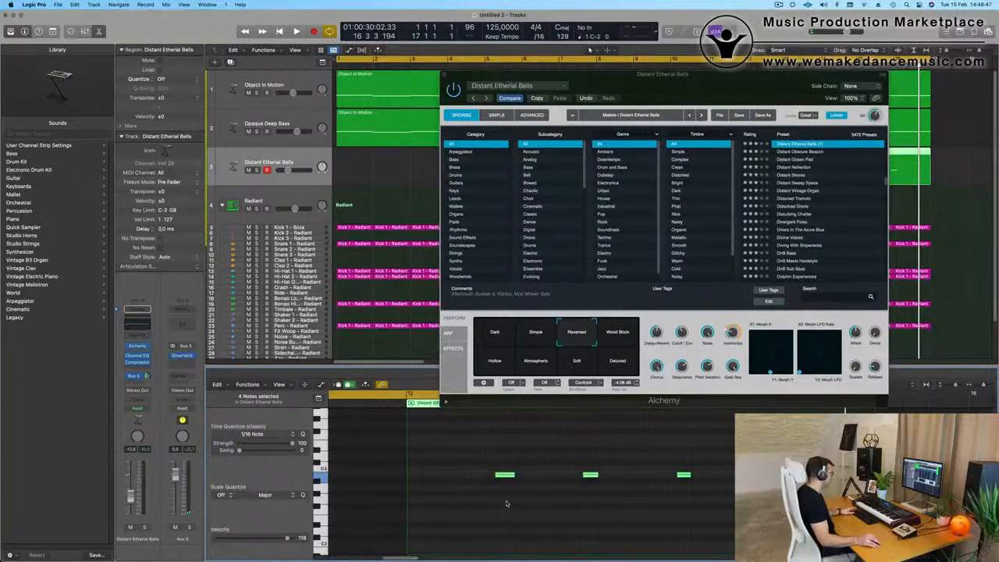
drag(503, 456, 736, 485)
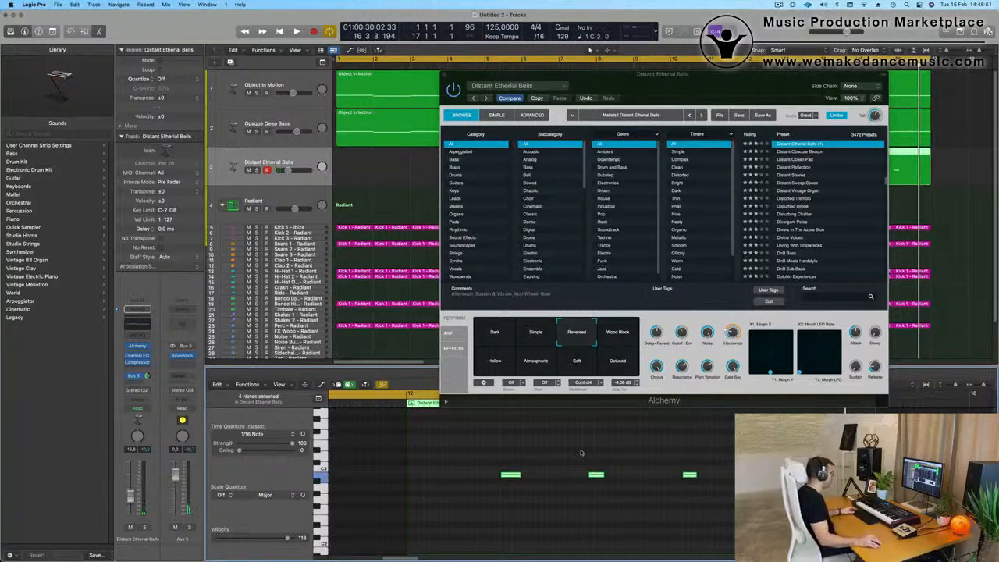
drag(581, 451, 737, 513)
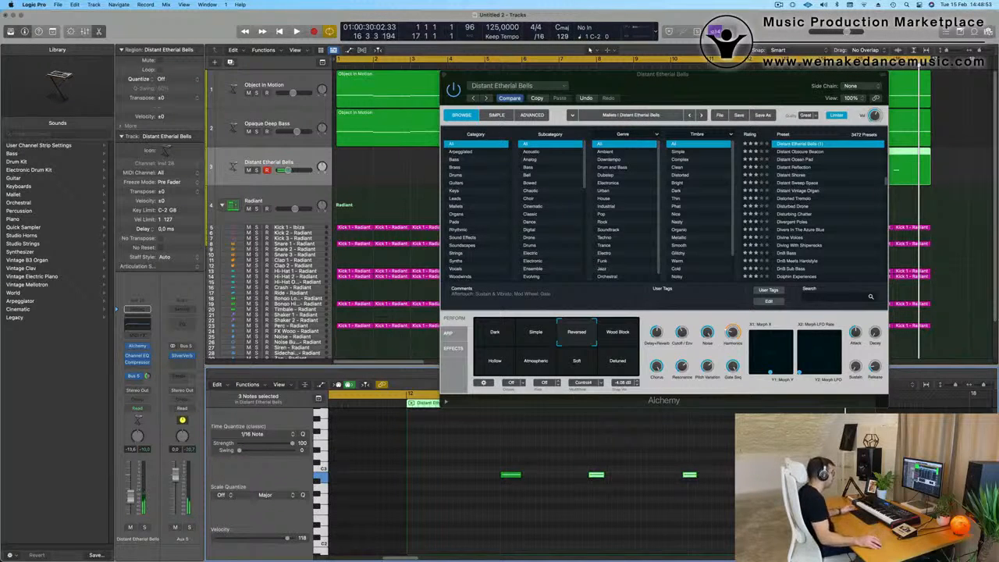
drag(617, 459, 737, 510)
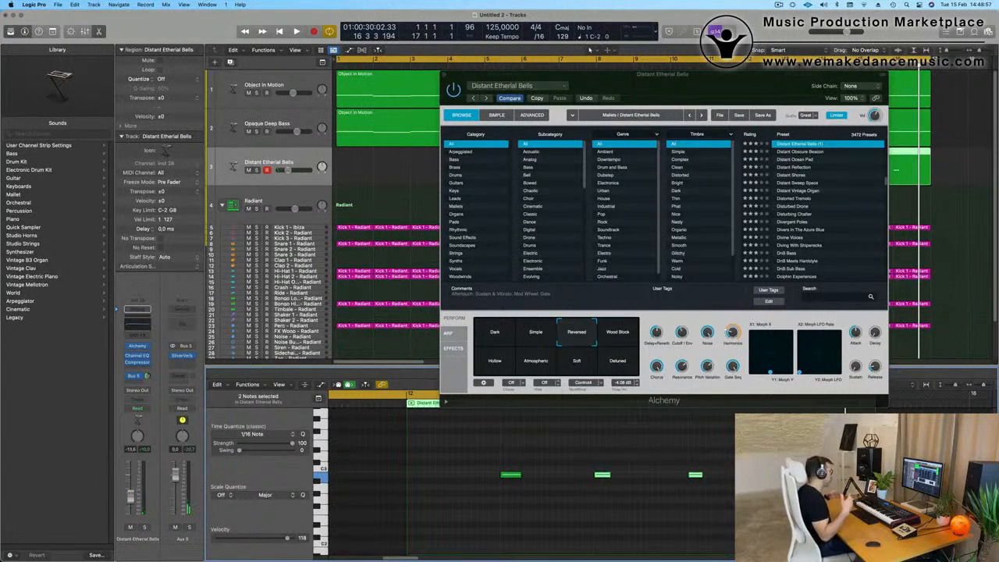
Split the bell region at bar 13, delete the leading piece and move the remaining four-bar region to bar 1.
drag(720, 76, 708, 307)
drag(781, 160, 777, 162)
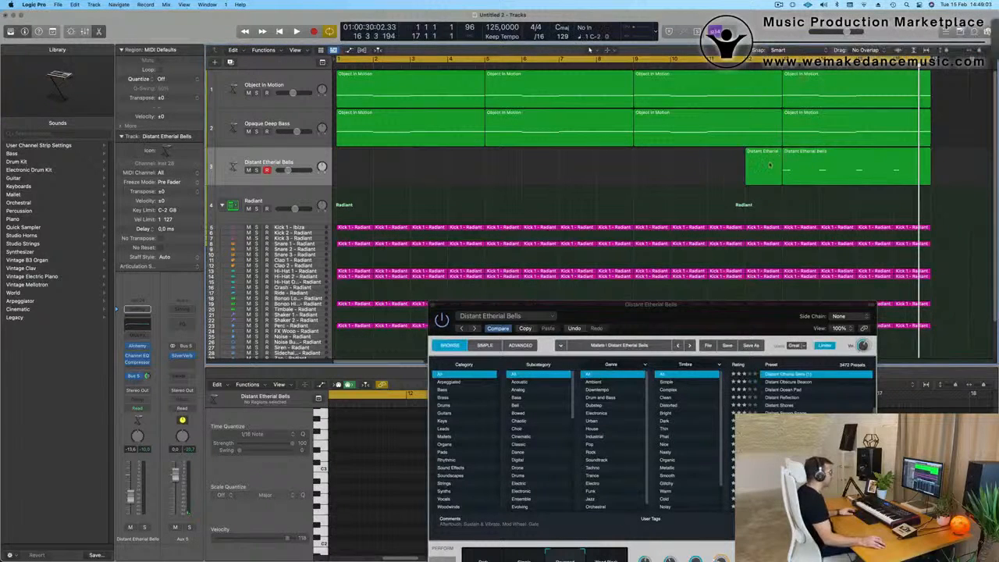
click(775, 162)
drag(775, 161, 360, 164)
Play the loop from the start and lower the Distant Etherial Bells track's volume to about -20 dB.
key(shift+space)
key(space)
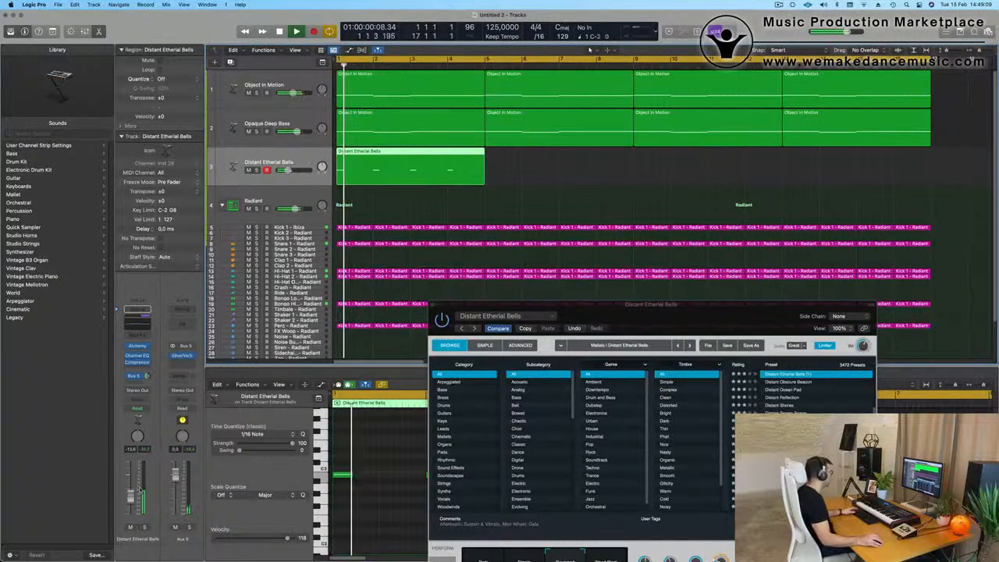
key(space)
drag(132, 507, 132, 509)
key(Return)
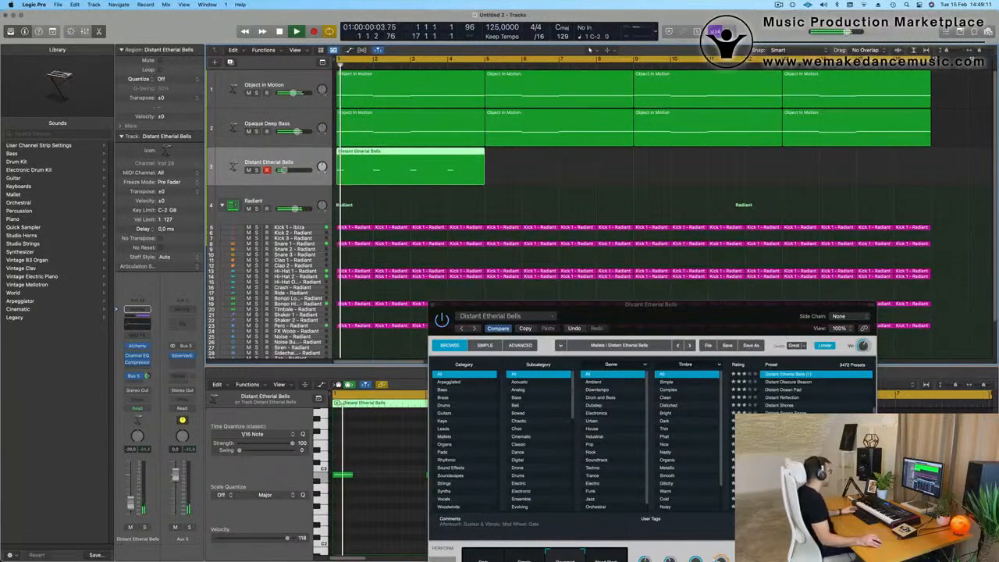
Repeat the four-bar Distant Etherial Bells region three times so it fills the loop up to bar 17.
drag(629, 305, 441, 446)
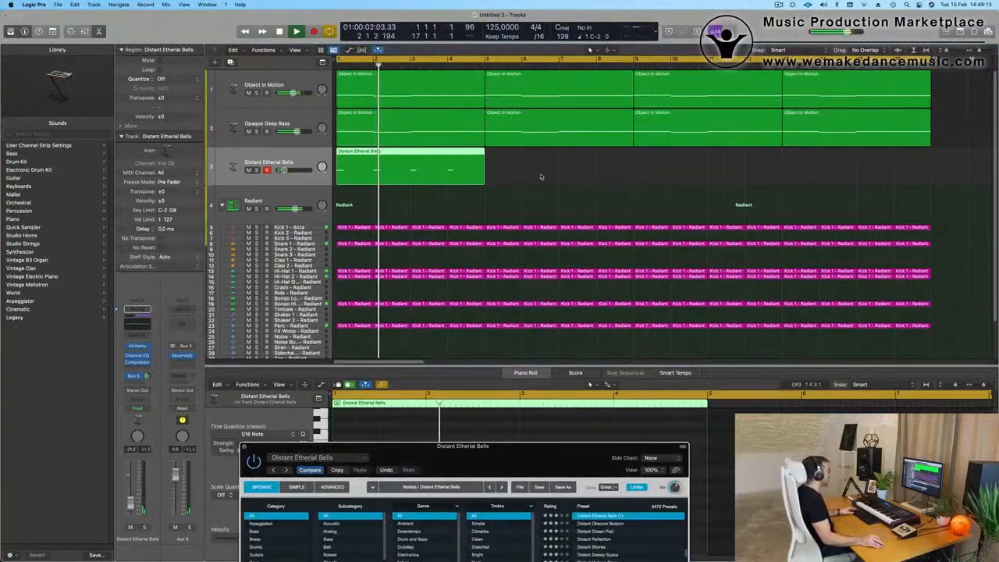
click(389, 173)
key(super+r)
key(super+r)
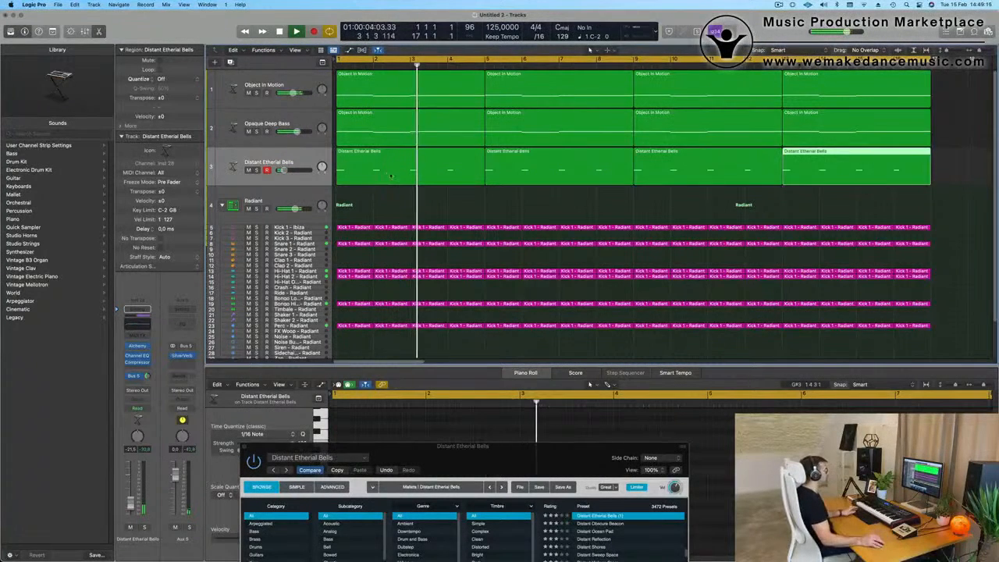
key(super+r)
key(super+Left)
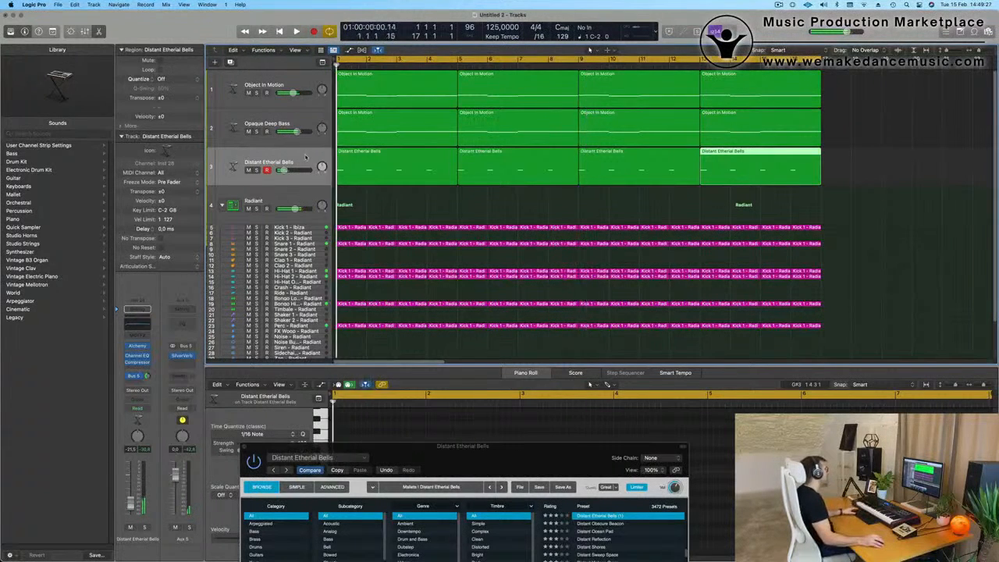
Try the Wood Block variation of the Distant Etherial Bells preset during playback and return to Reversed.
click(329, 167)
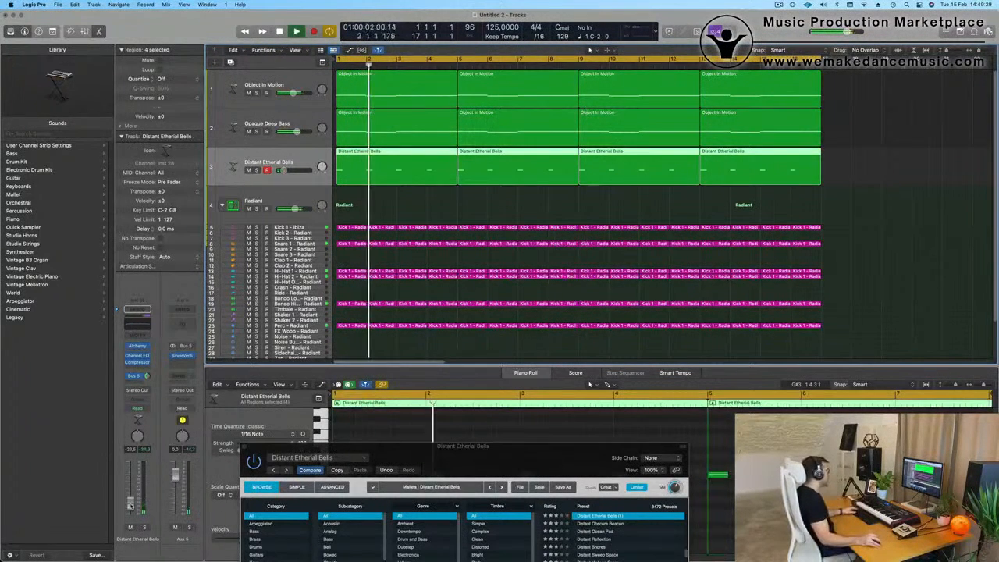
drag(356, 460, 337, 218)
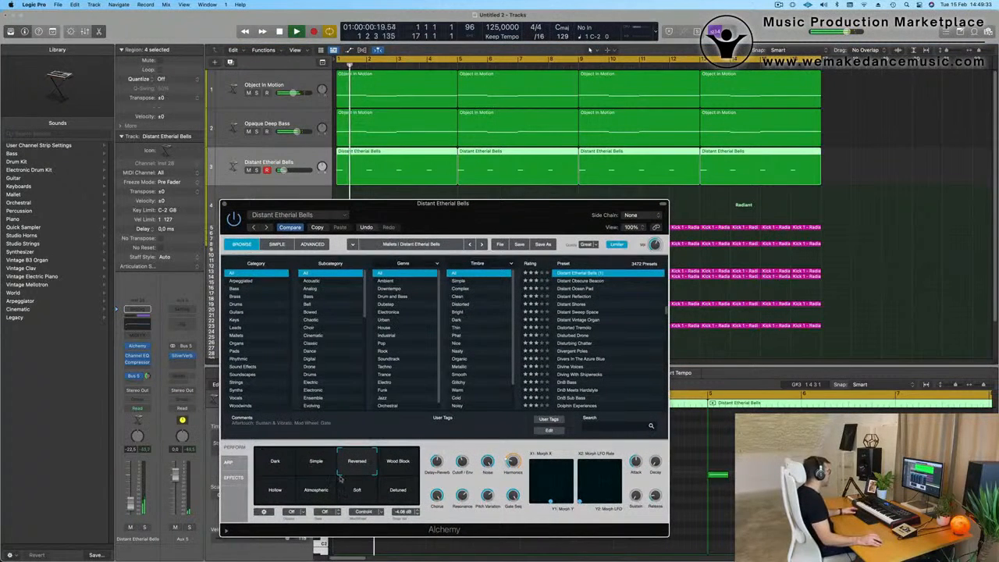
click(403, 469)
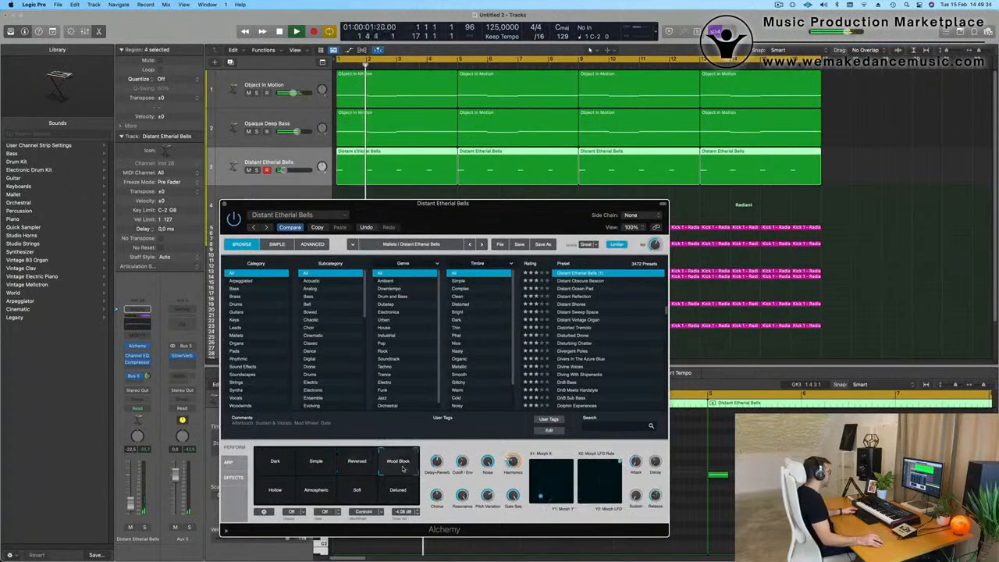
click(361, 467)
key(space)
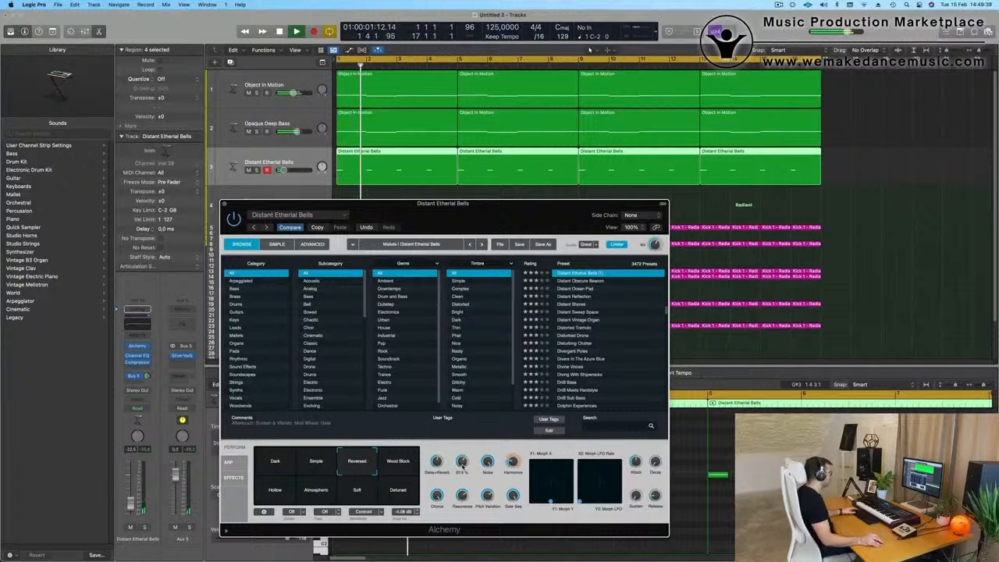
Reduce the bells' Cutoff / Env to about 44.5 %, lower the track's volume to -26.0 dB and close Alchemy.
drag(524, 229, 625, 295)
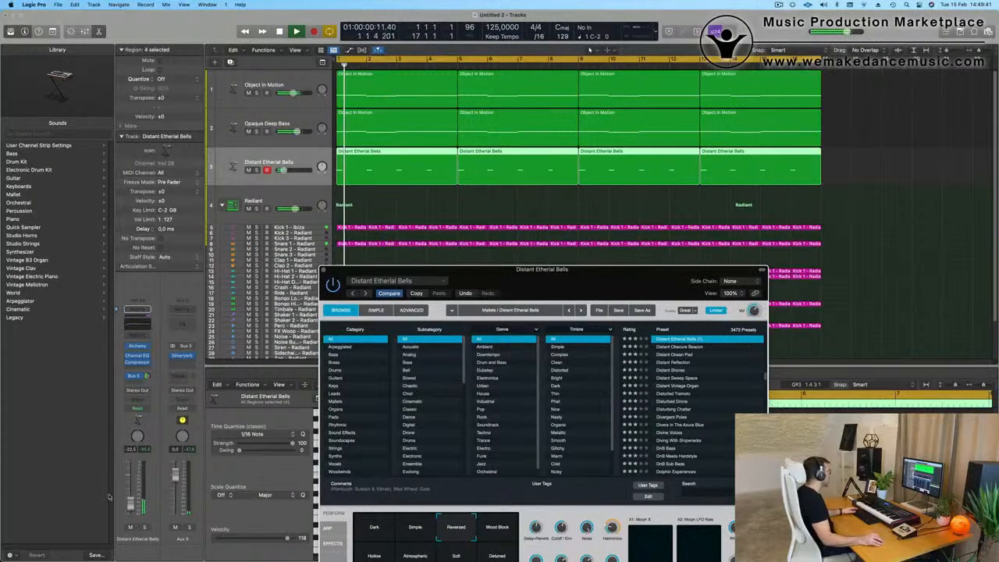
drag(565, 271, 566, 252)
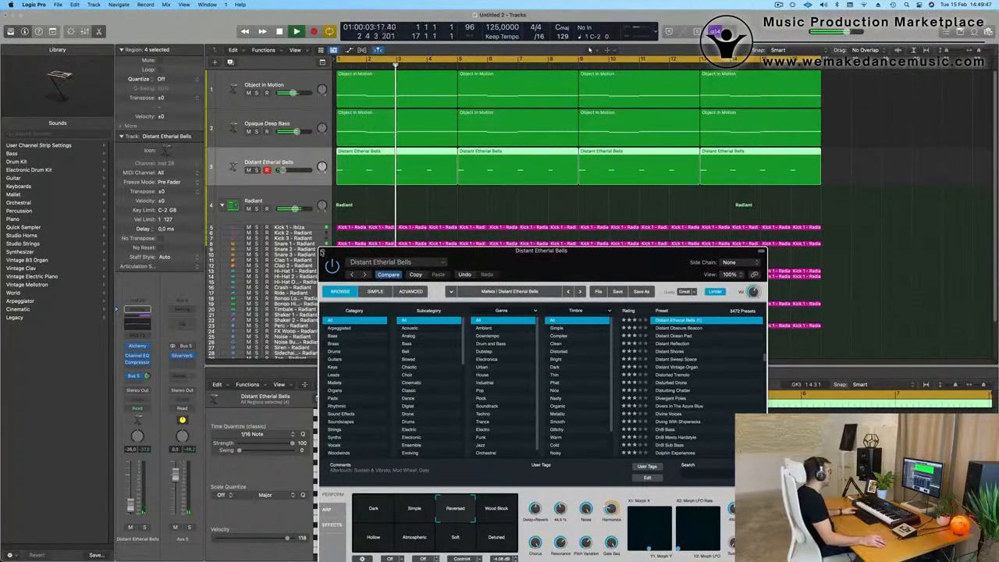
click(322, 252)
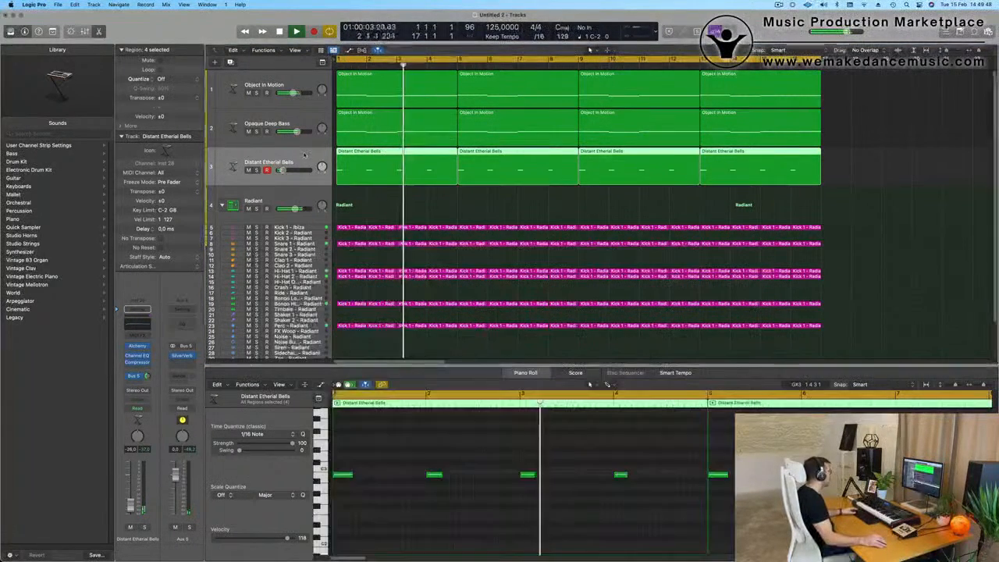
Duplicate the Distant Etherial Bells track with its settings, open Alchemy on the copy and raise its volume to about -15.5 dB.
click(231, 63)
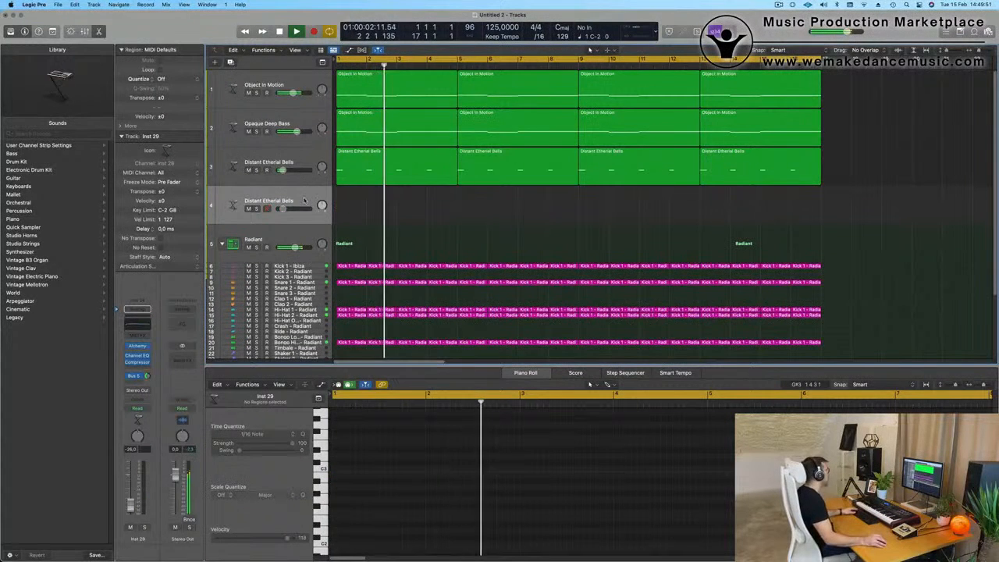
click(138, 347)
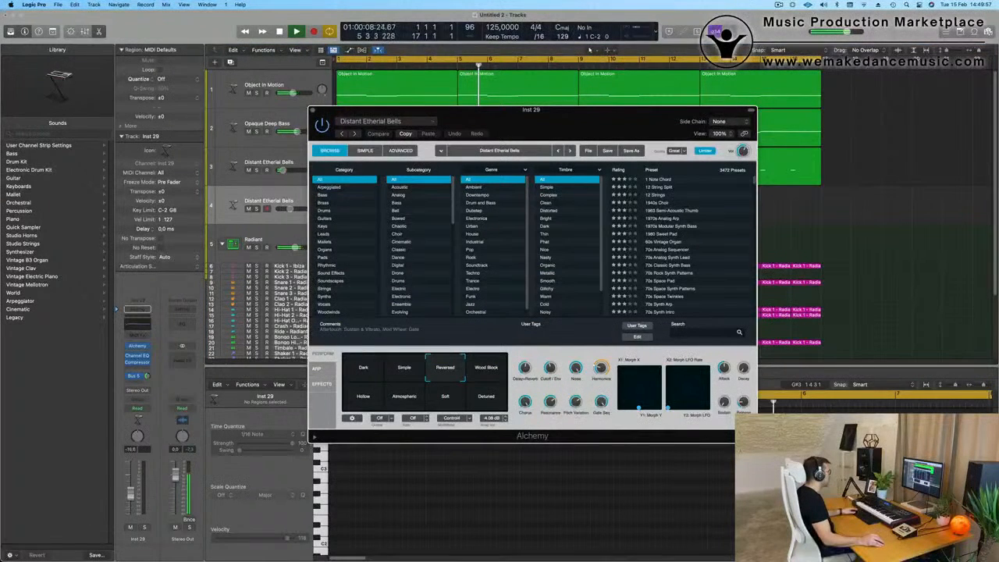
click(234, 199)
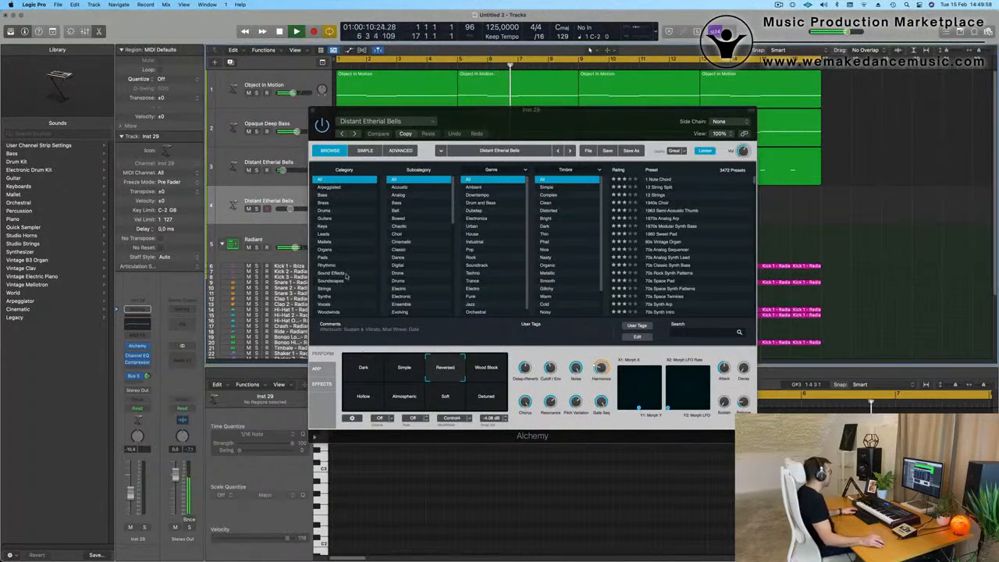
Filter the presets to the Mallets category, load Atlantean Bells and audition its Damped and Warm Ambience variations.
click(326, 243)
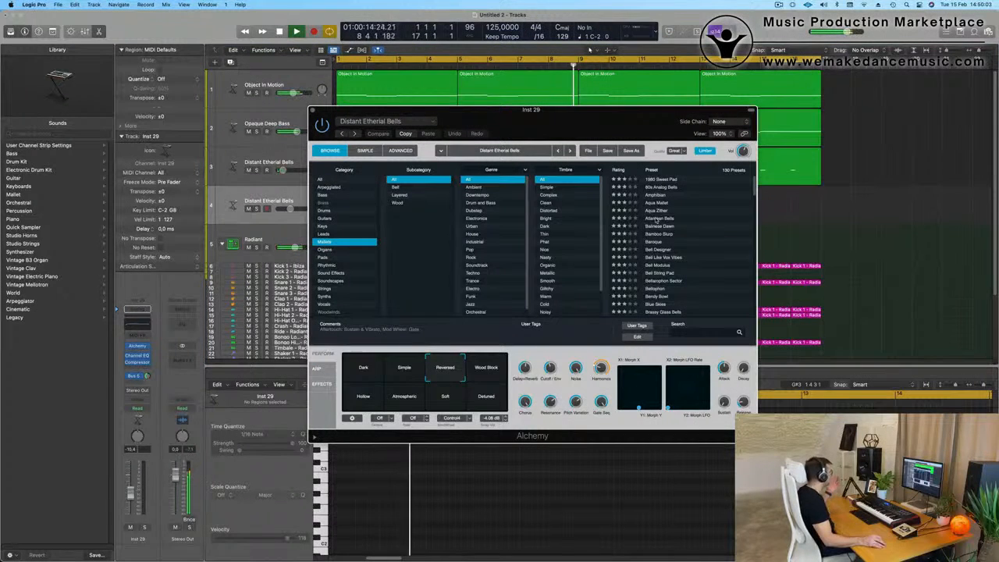
click(658, 219)
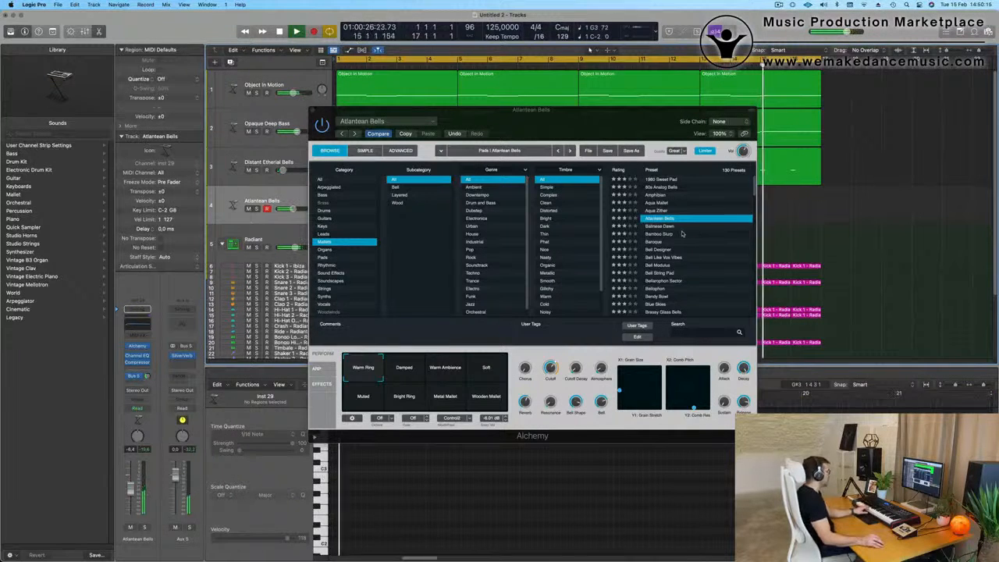
click(404, 372)
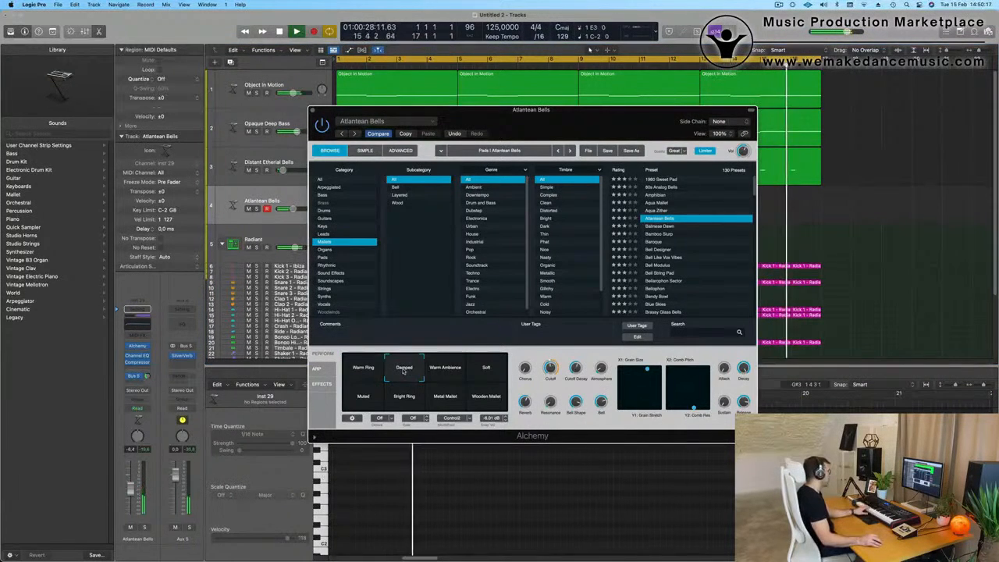
click(445, 368)
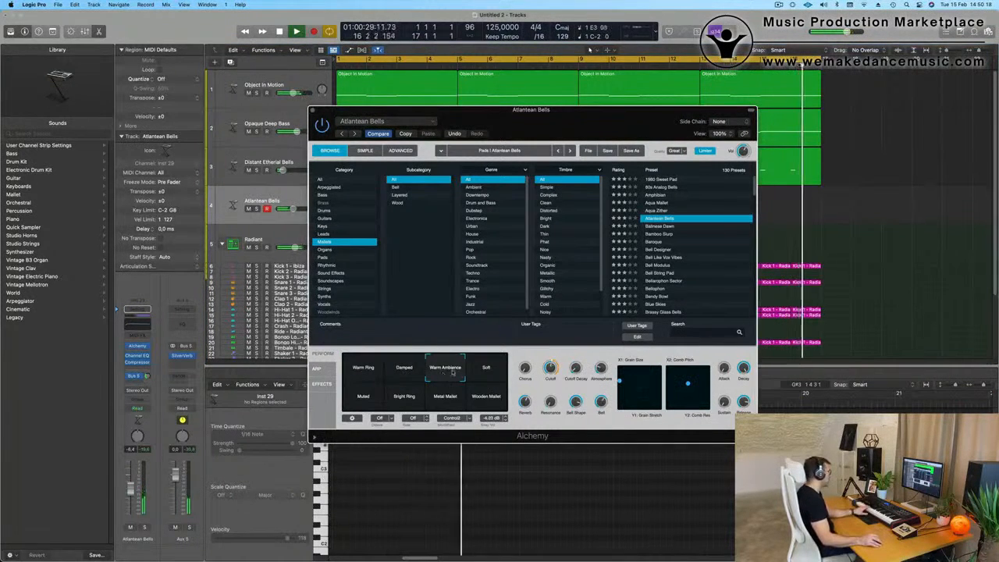
Audition the Balinese Dawn preset with its Small, Rusty, Overtone and Metal Mallet variations, and try the Bamboo Slurp preset.
click(663, 227)
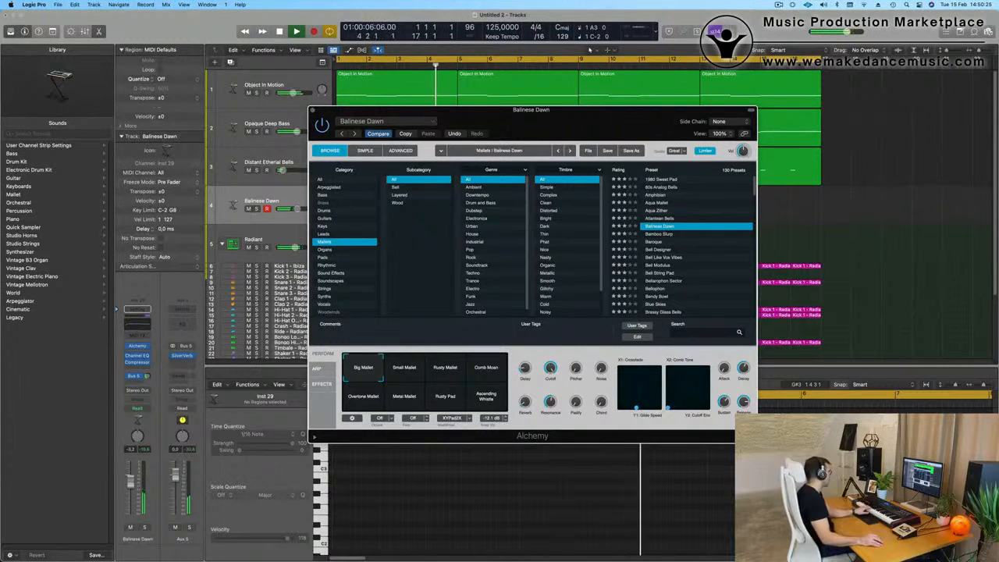
click(590, 50)
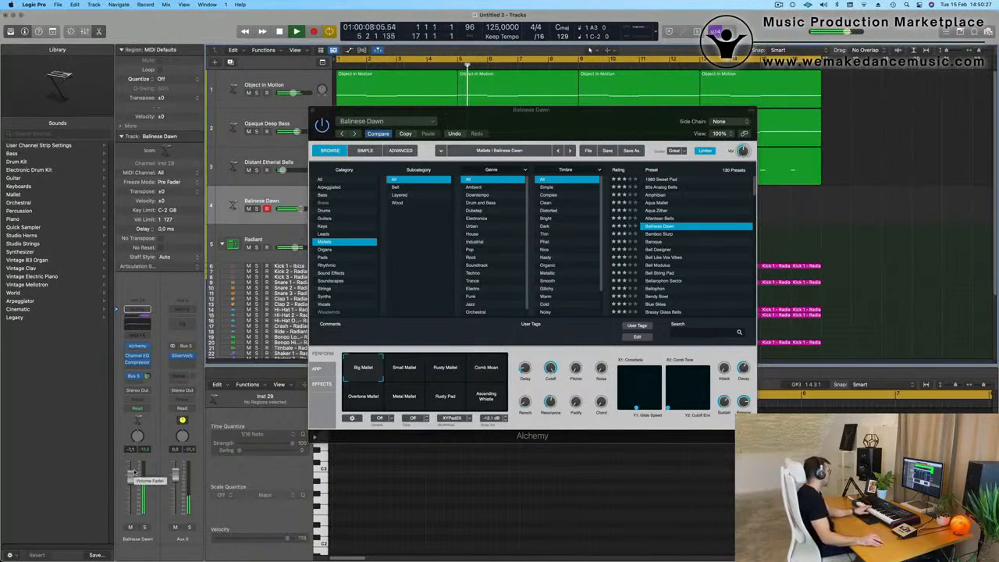
click(406, 366)
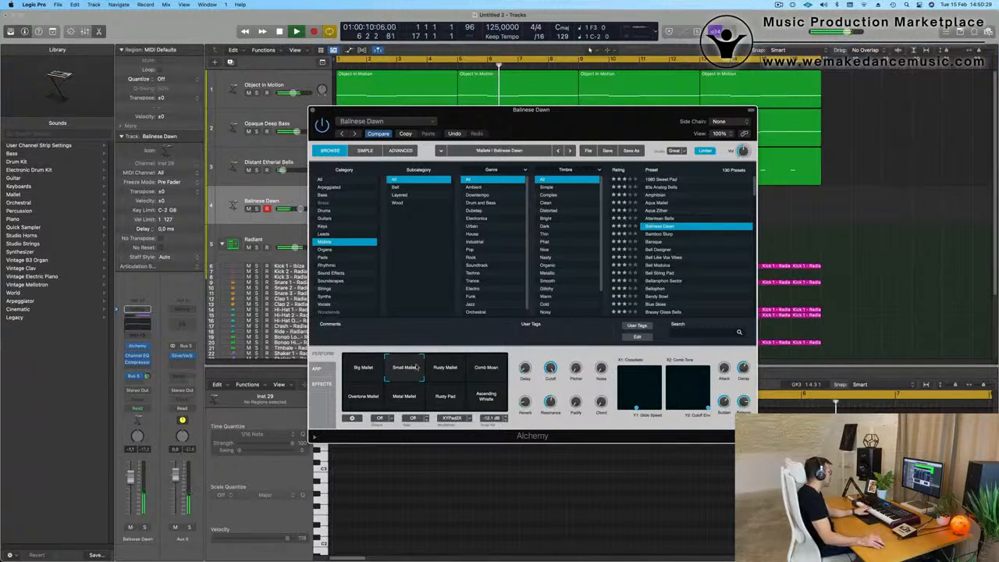
click(445, 368)
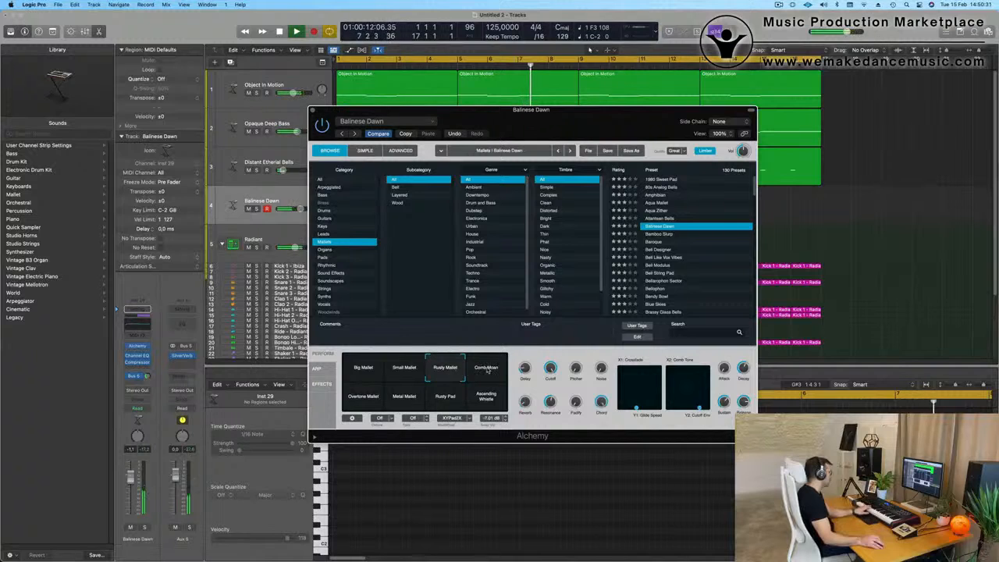
click(487, 368)
click(367, 397)
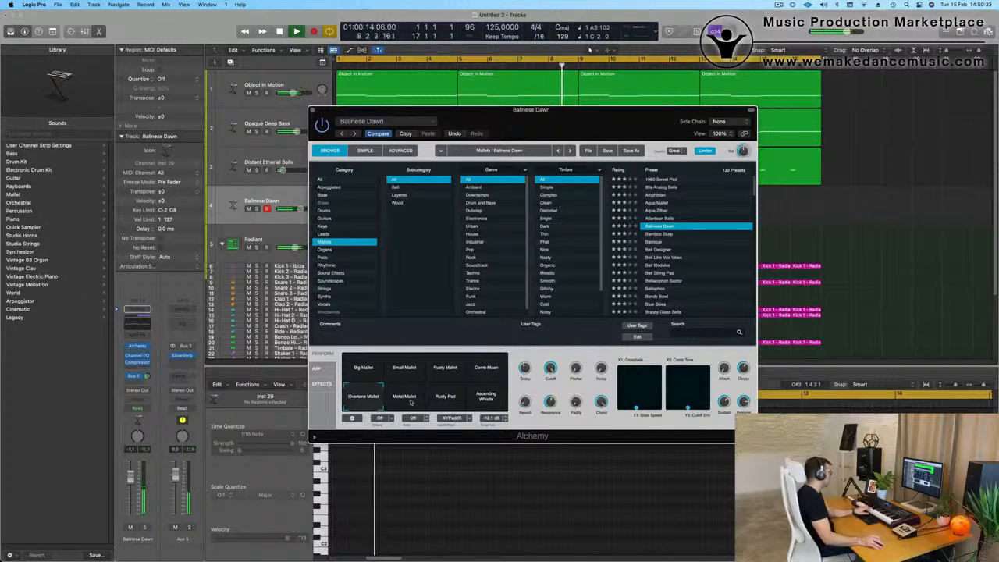
click(408, 398)
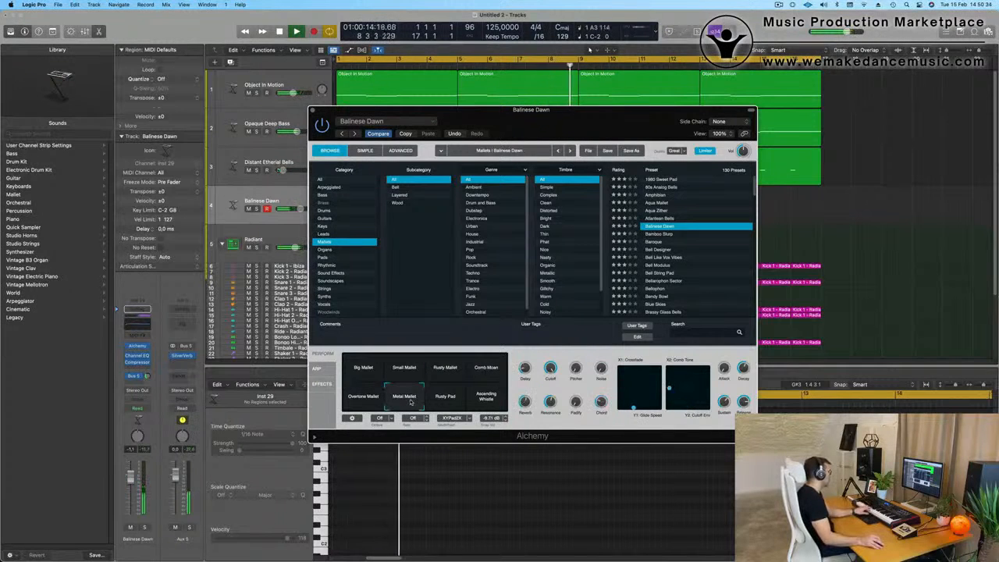
click(703, 234)
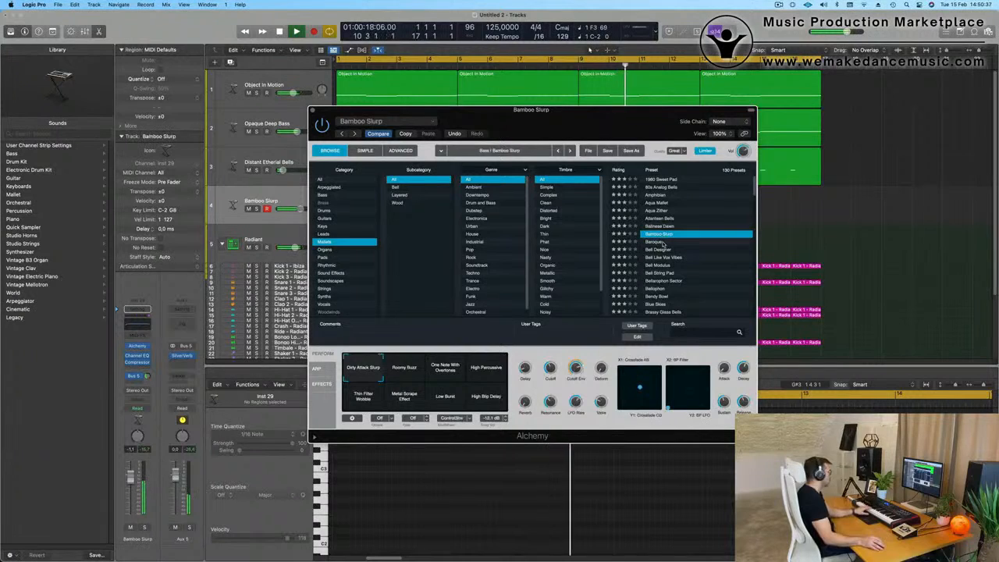
Load the Baroque preset and compare its Round Bells and Release Stop variations.
click(658, 243)
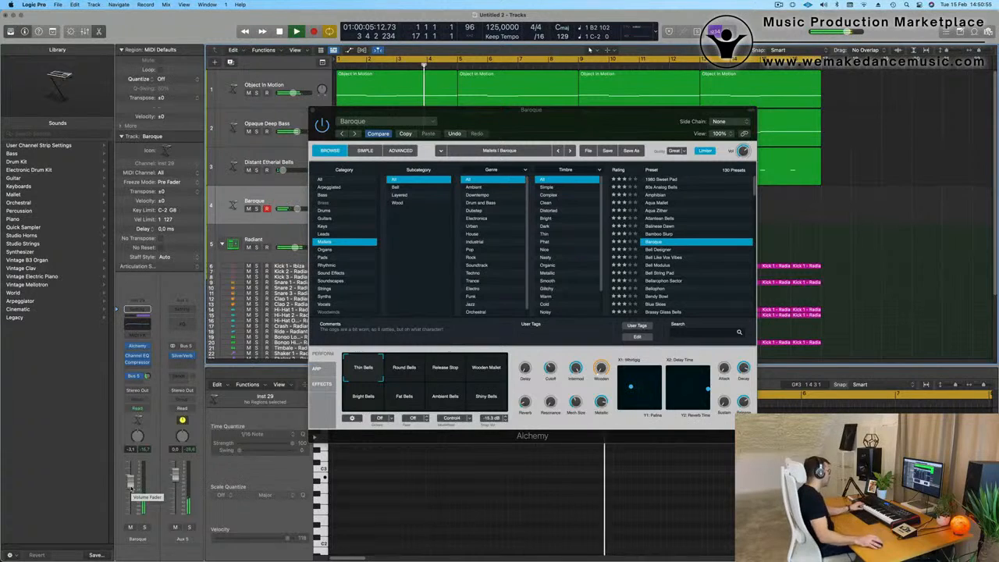
click(406, 367)
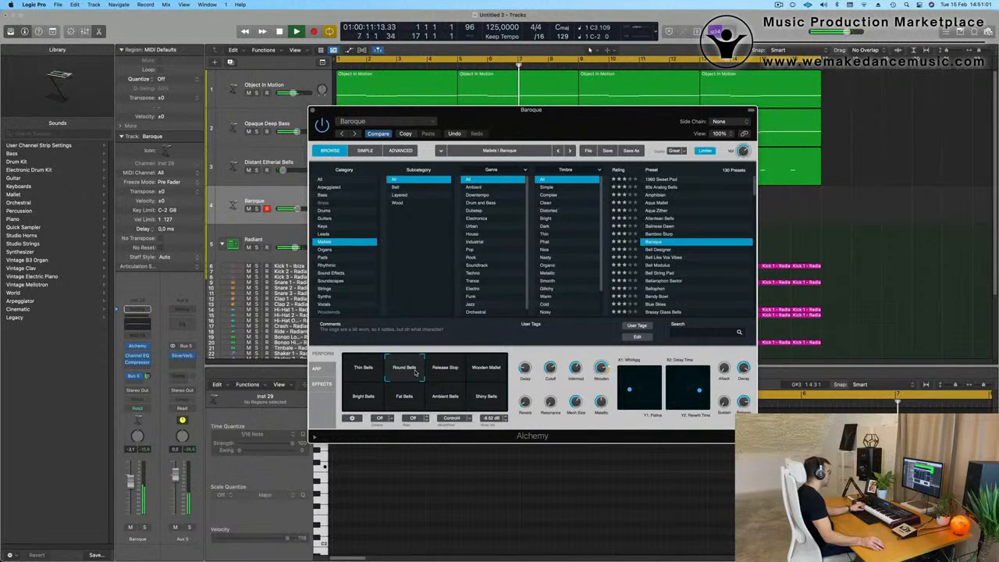
click(438, 372)
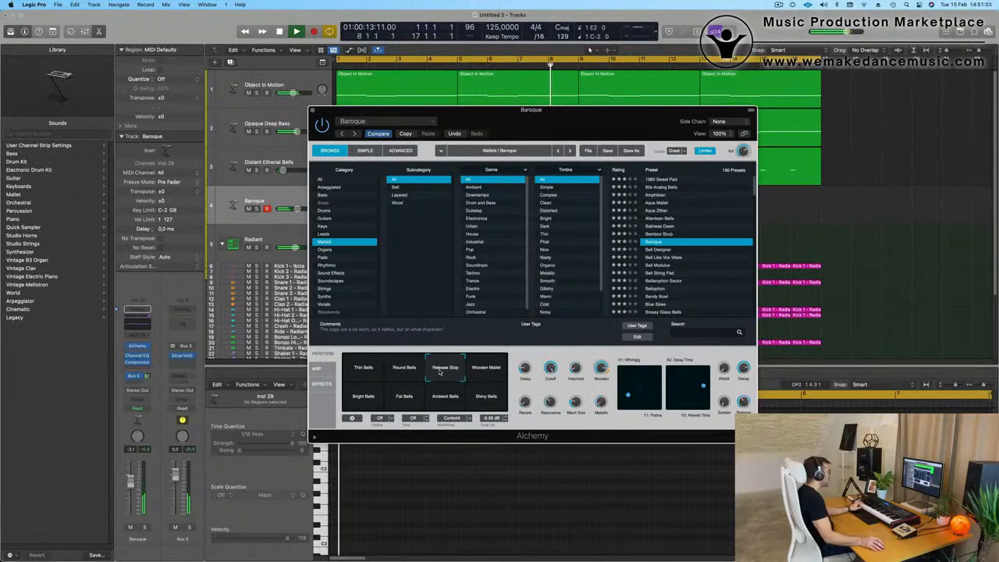
click(415, 372)
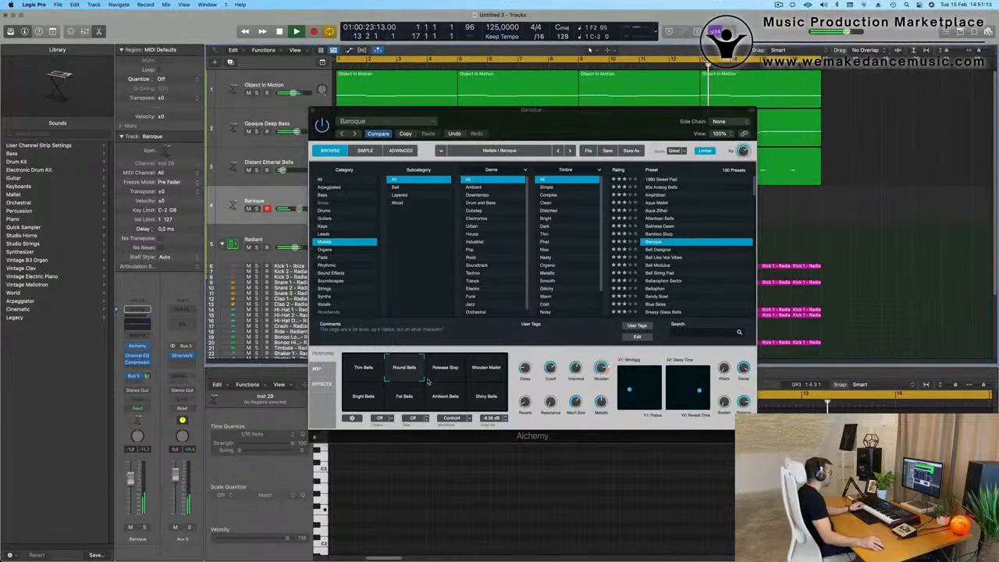
click(449, 372)
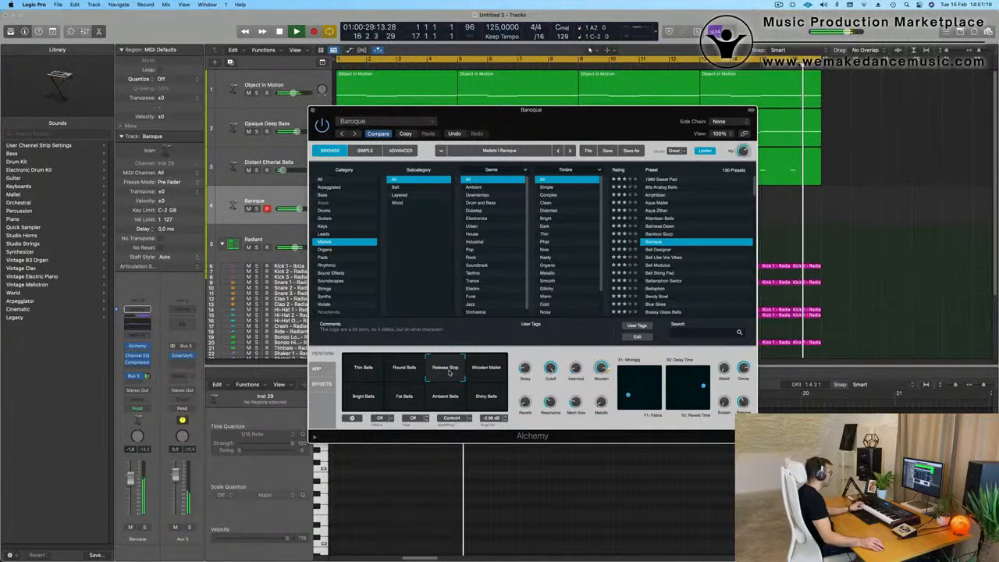
Audition the Bright, Fat, Ambient and Shiny Bells variations of Baroque and settle on Fat Bells.
click(364, 399)
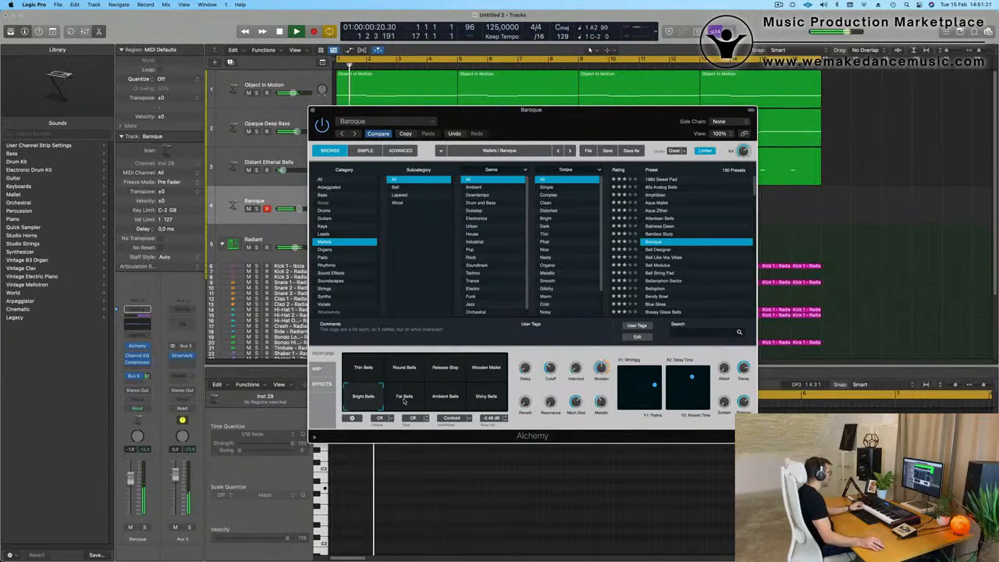
click(404, 400)
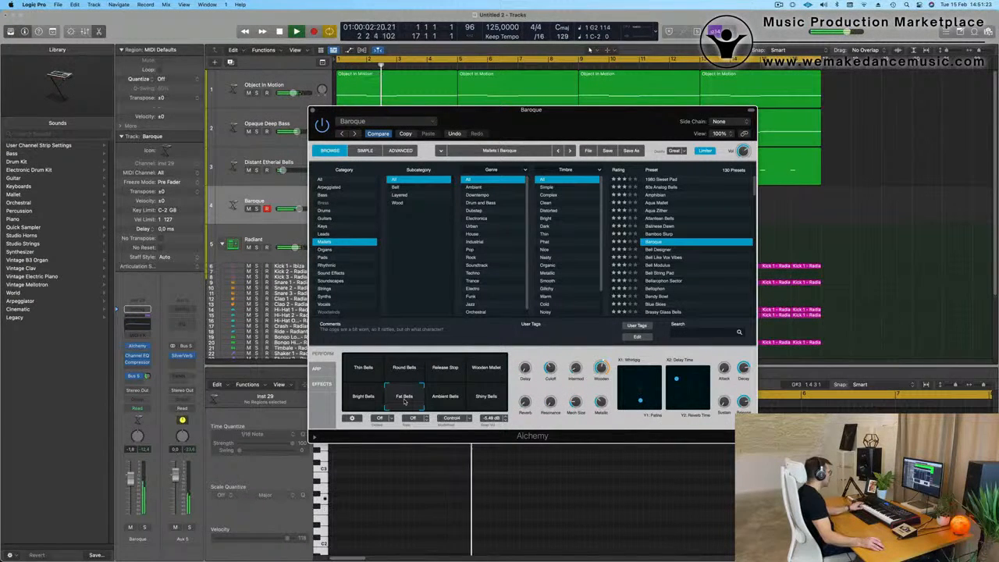
click(447, 400)
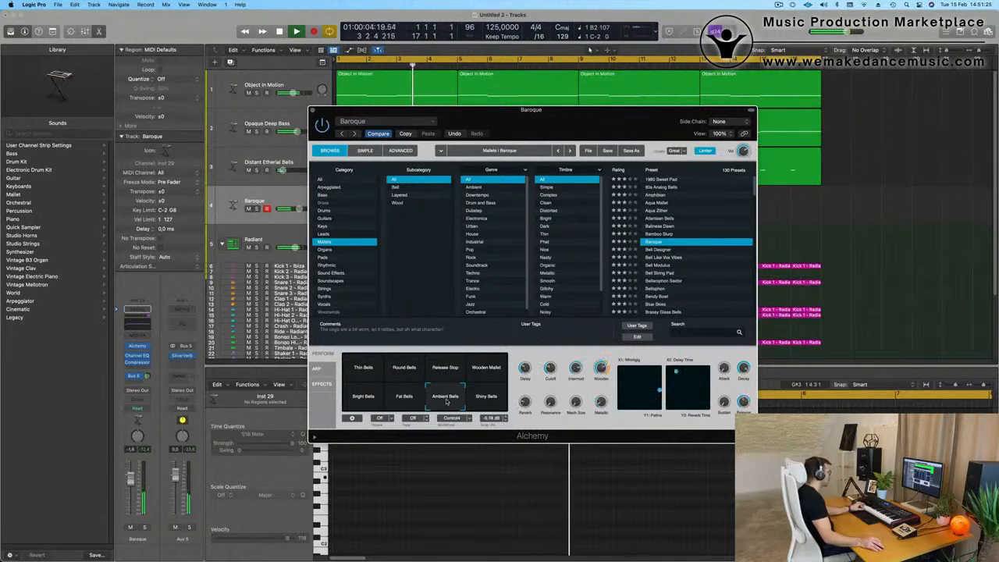
click(486, 400)
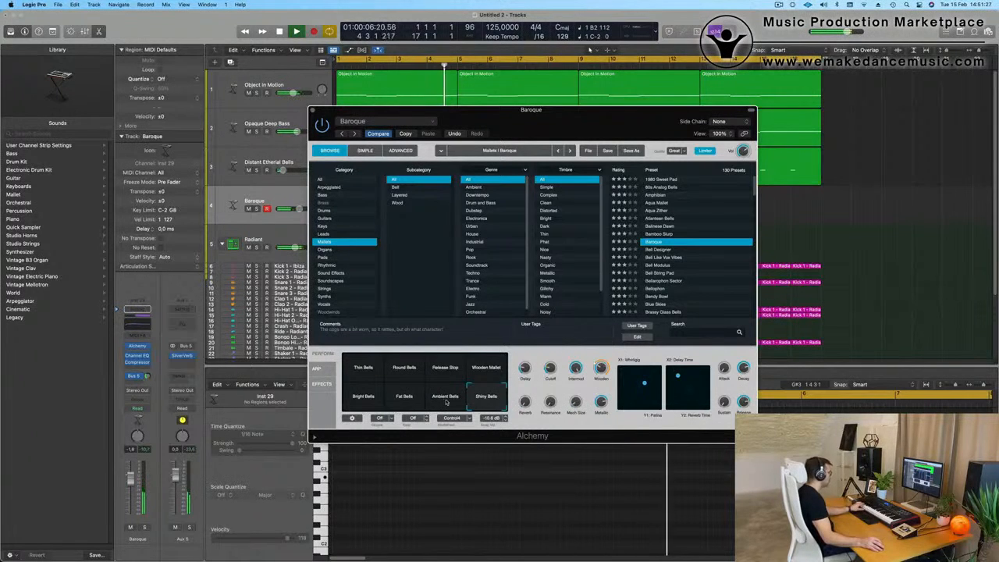
click(407, 400)
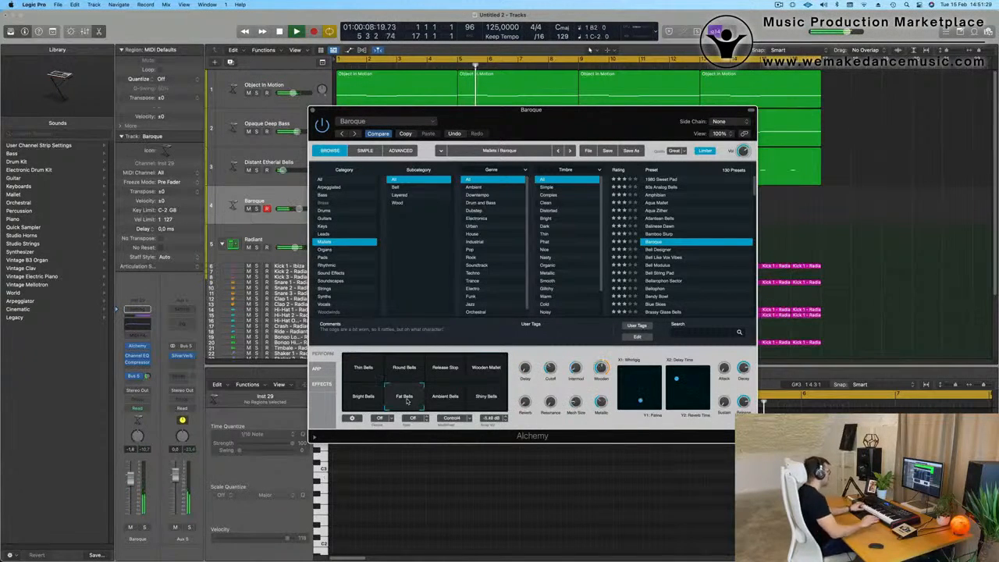
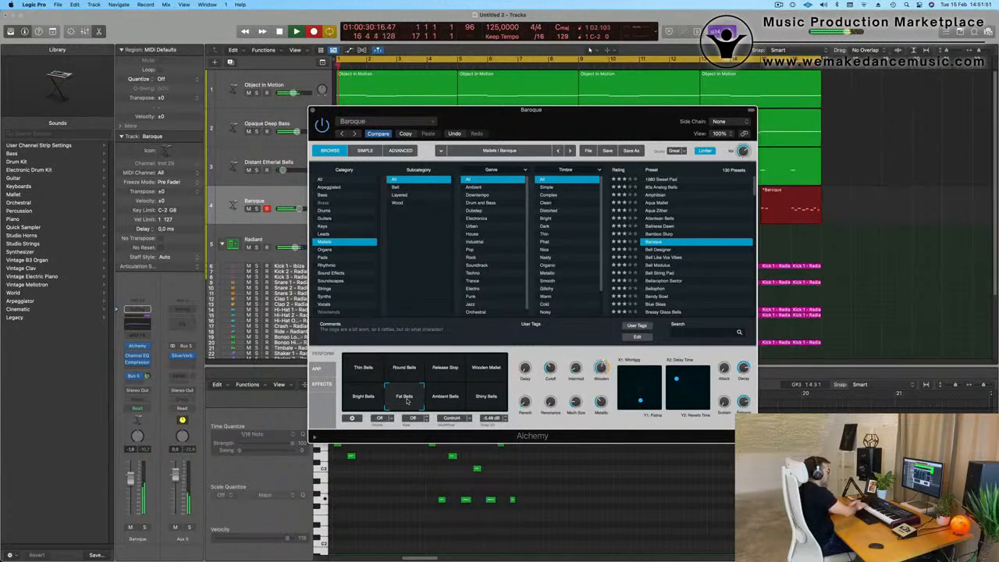
Stop the recording, then split the new Baroque region at bar 16 and delete the part before it.
key(space)
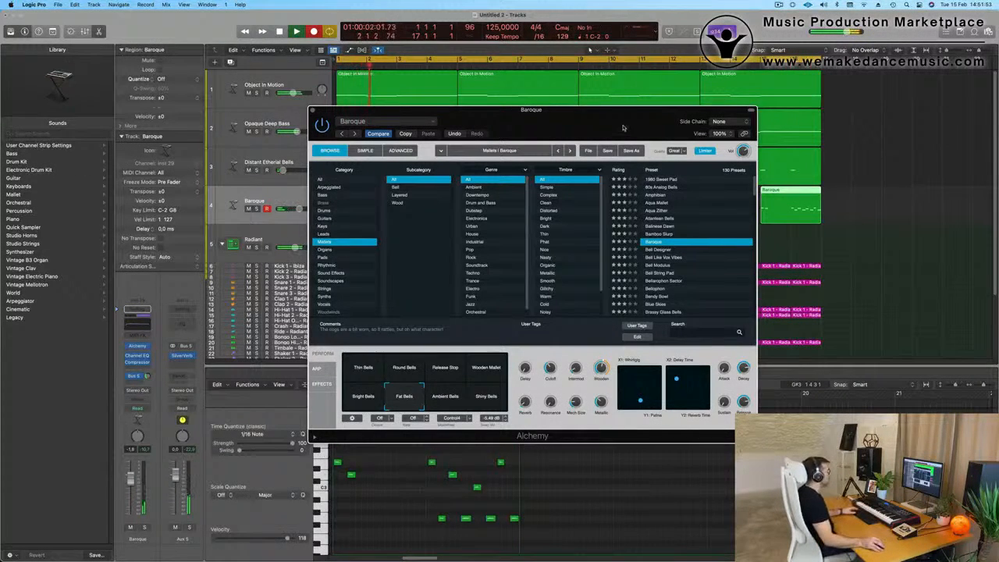
drag(623, 128, 611, 236)
key(space)
click(792, 201)
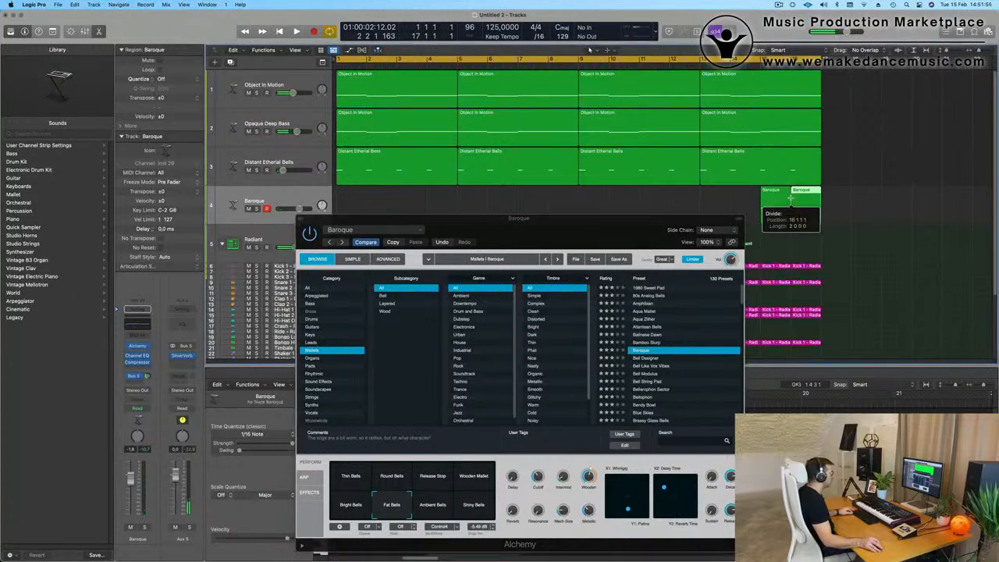
key(Delete)
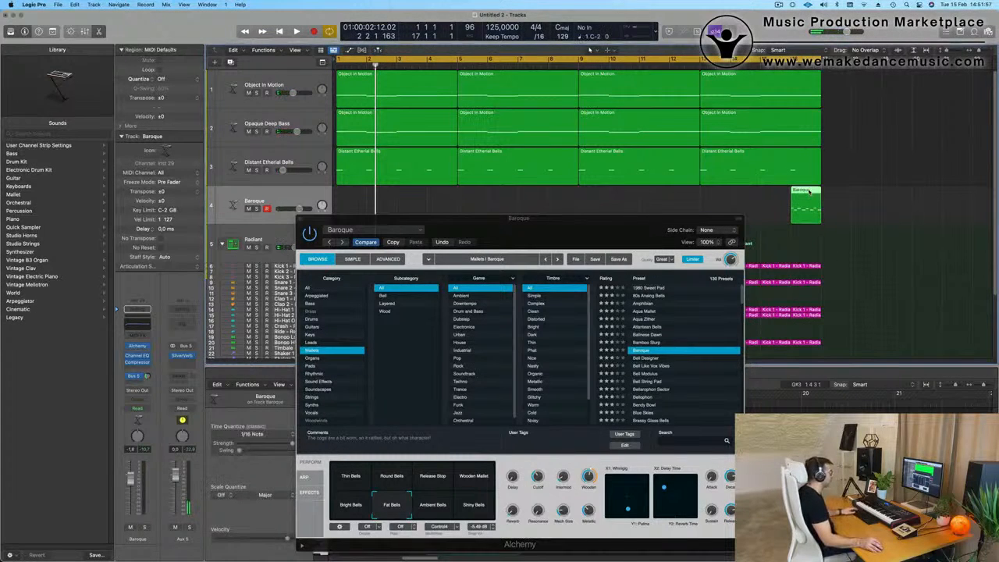
Move the remaining Baroque region to bar 1 and shift the Alchemy window clear of the arrangement.
click(809, 192)
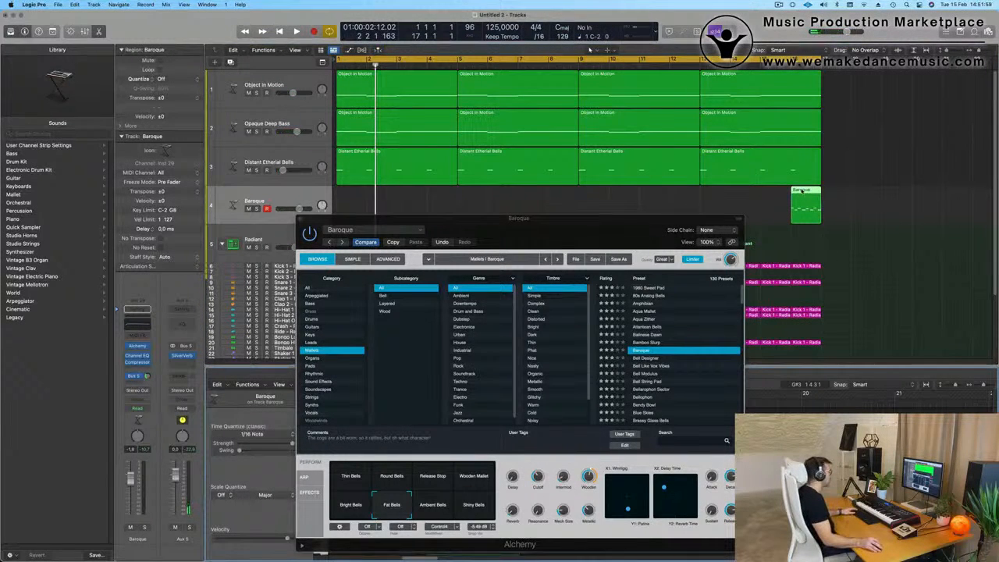
drag(801, 190, 348, 195)
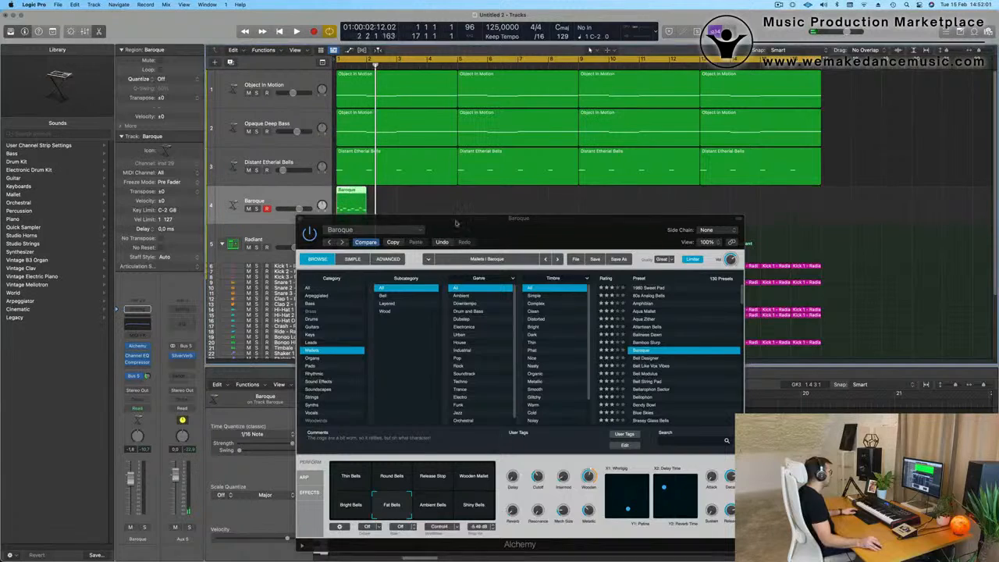
drag(457, 224, 791, 222)
Open the Baroque region in the Piano Roll, select all its notes for inspection and play the loop.
key(e)
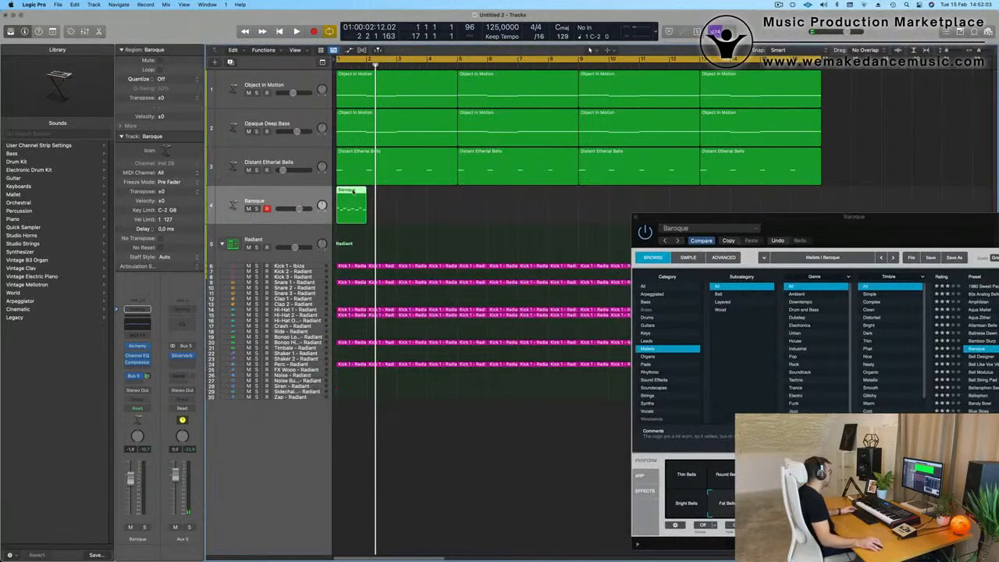
double_click(352, 190)
key(super+a)
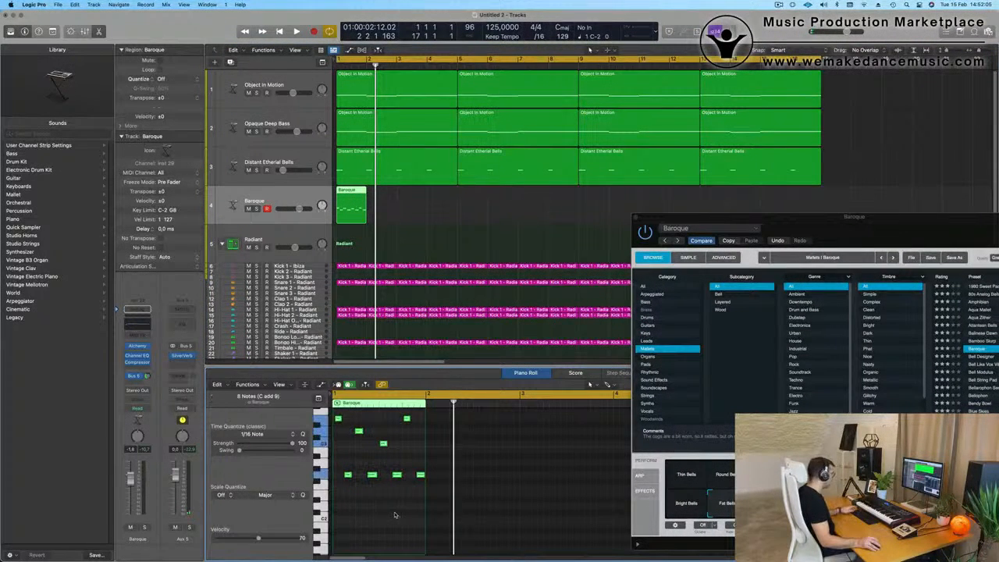
click(379, 526)
key(space)
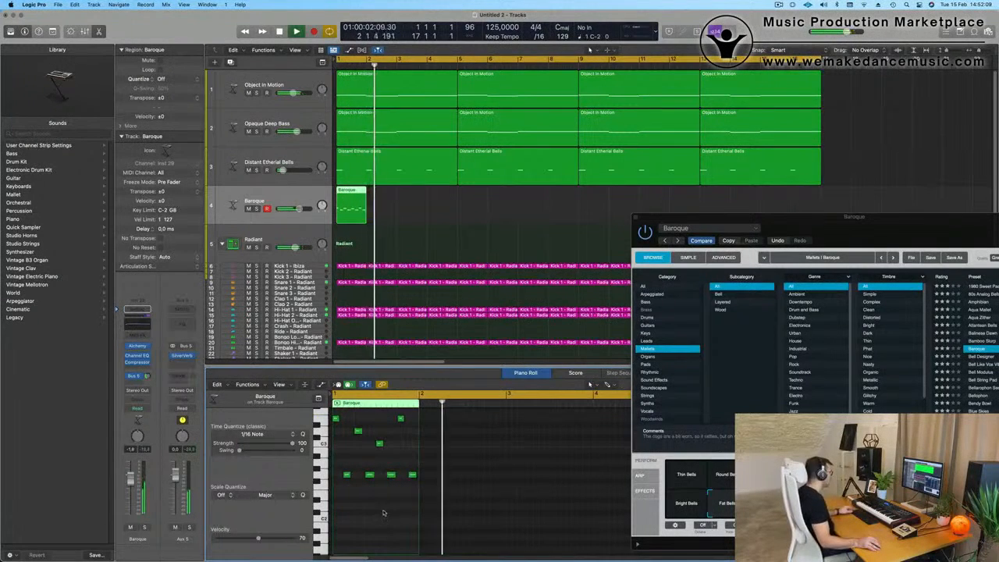
Copy the Baroque region to bar 3 and restart playback from the beginning.
drag(355, 191, 420, 196)
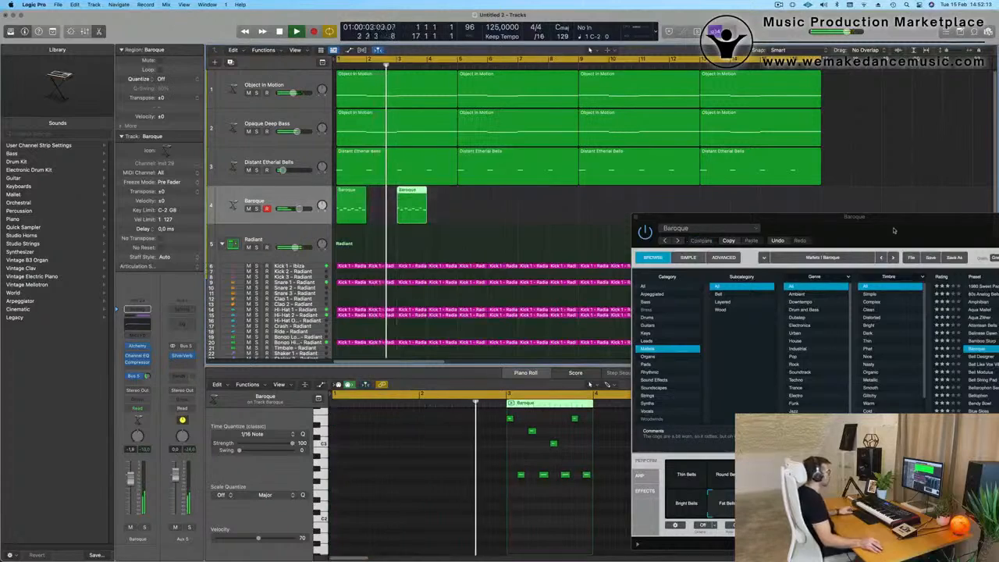
drag(894, 229, 469, 217)
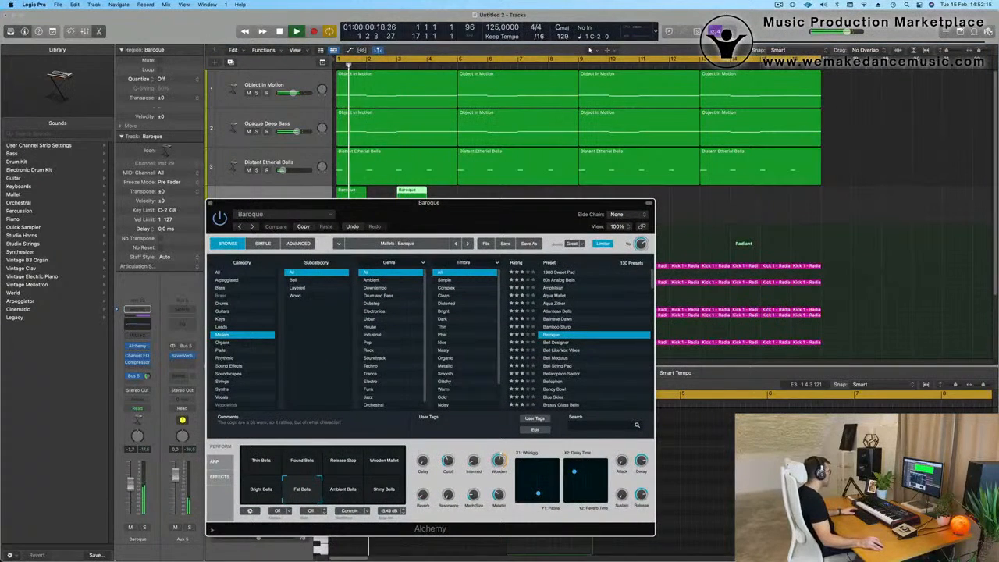
key(space)
key(space)
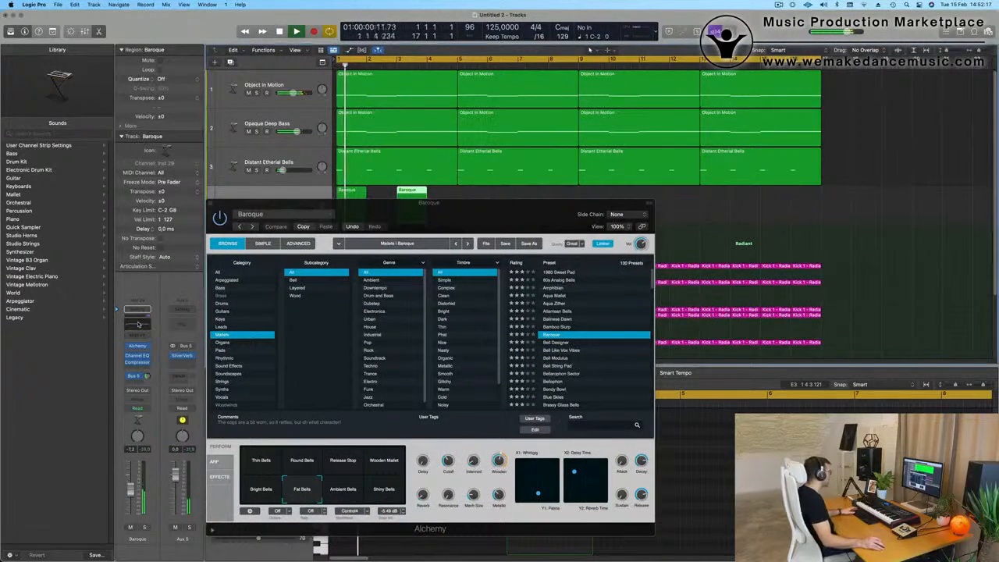
Open the Channel EQ on the Baroque channel, enable the low-cut band and raise its cutoff frequency.
click(138, 355)
key(space)
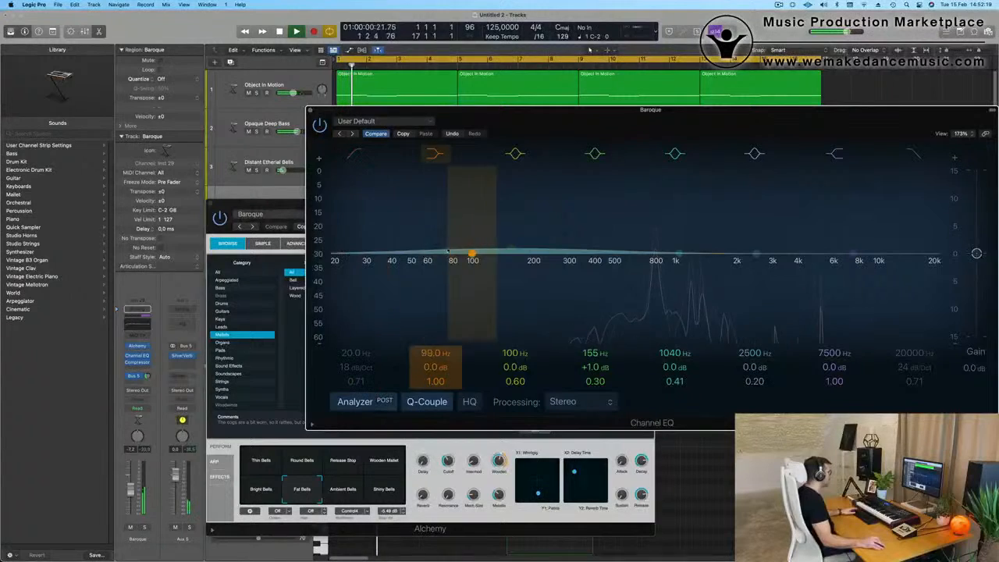
drag(449, 254, 587, 252)
key(space)
click(350, 157)
drag(363, 257, 625, 258)
drag(523, 118, 542, 359)
click(437, 205)
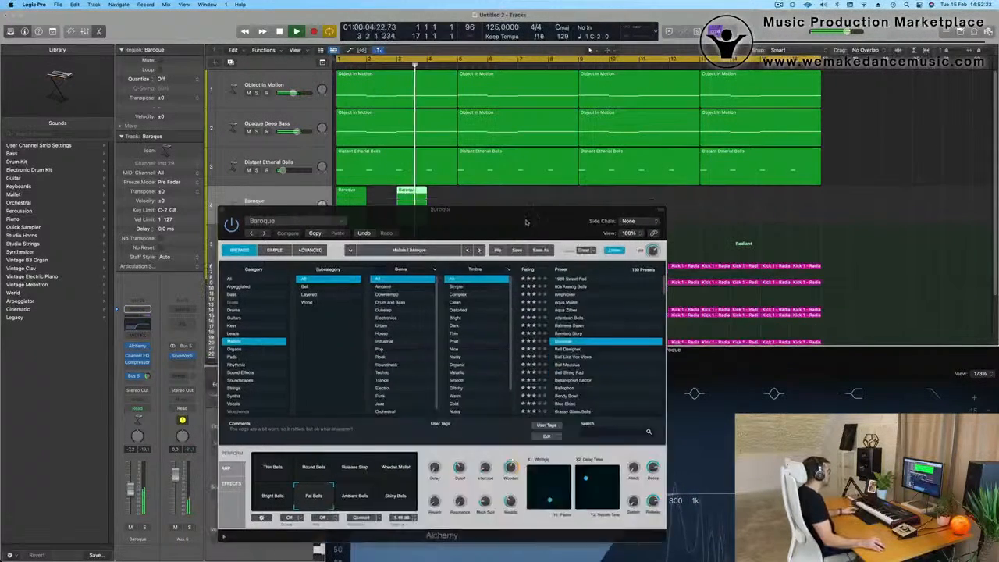
Move the Alchemy and Channel EQ windows off the editor area and open the bar 3 Baroque region in the Piano Roll.
drag(437, 205, 804, 176)
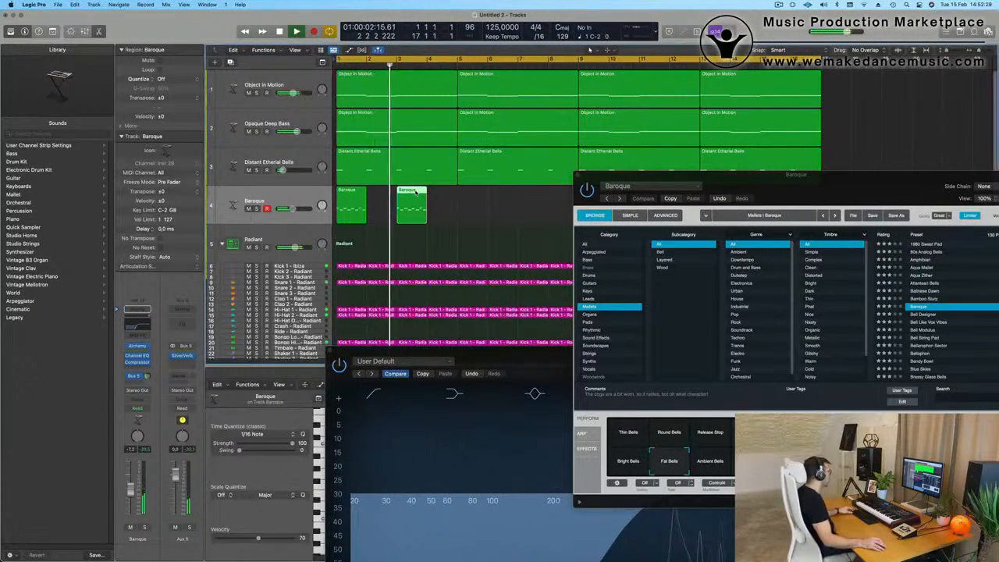
key(e)
drag(496, 355, 870, 86)
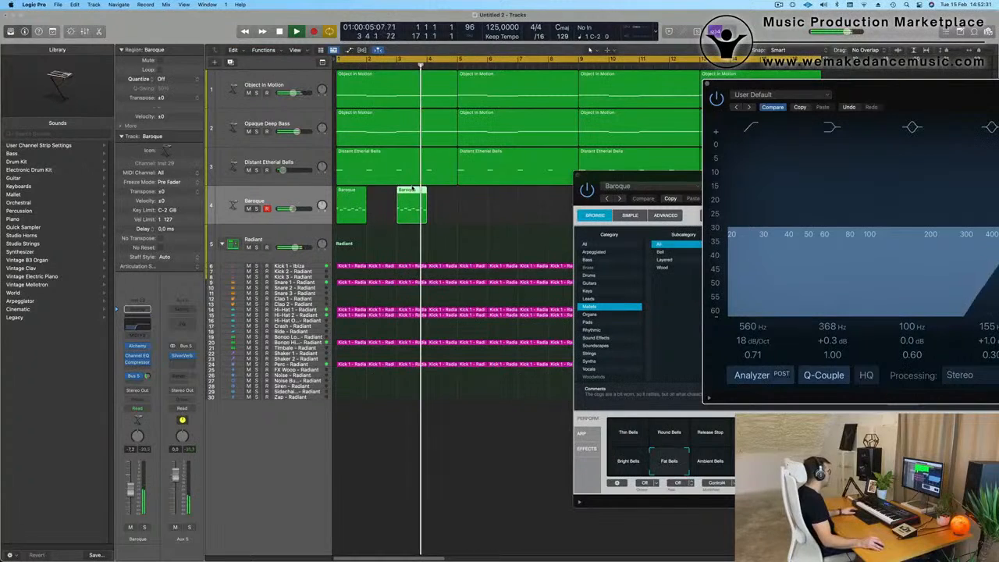
double_click(412, 200)
scroll(511, 449, down, 3)
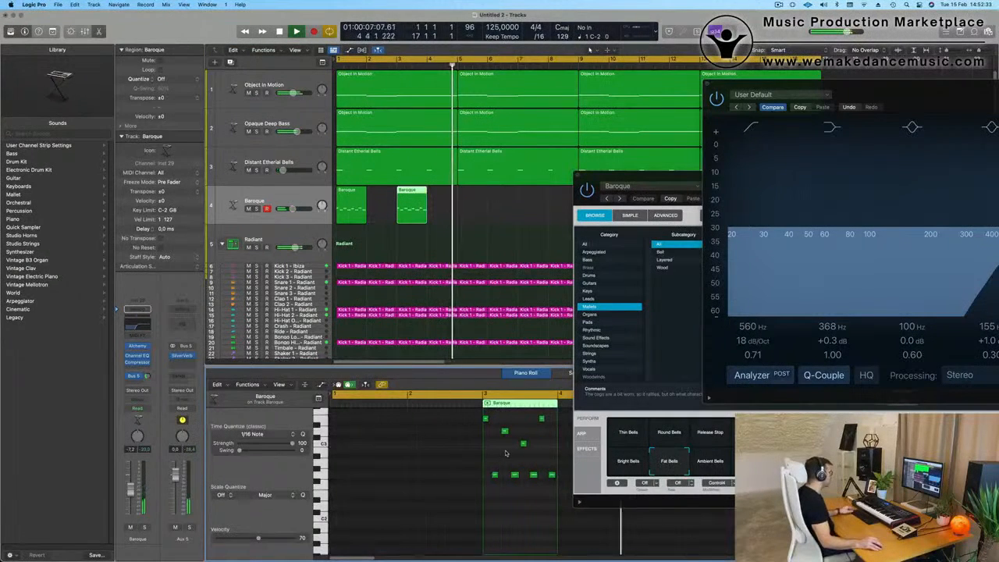
key(space)
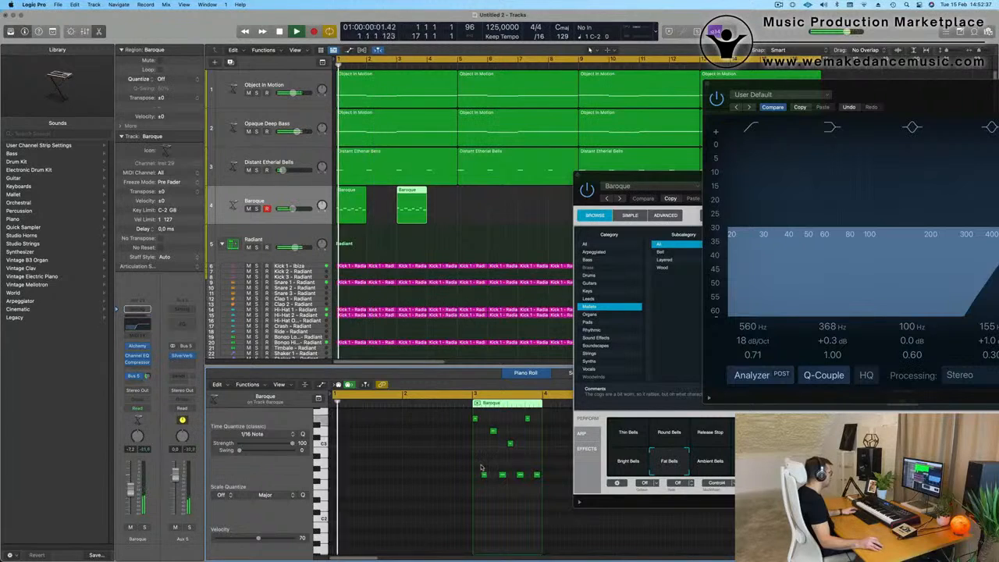
Try the bar 3 region's four lowest notes one and two semitones lower while the loop plays.
drag(479, 466, 569, 488)
key(space)
key(space)
key(alt+Up)
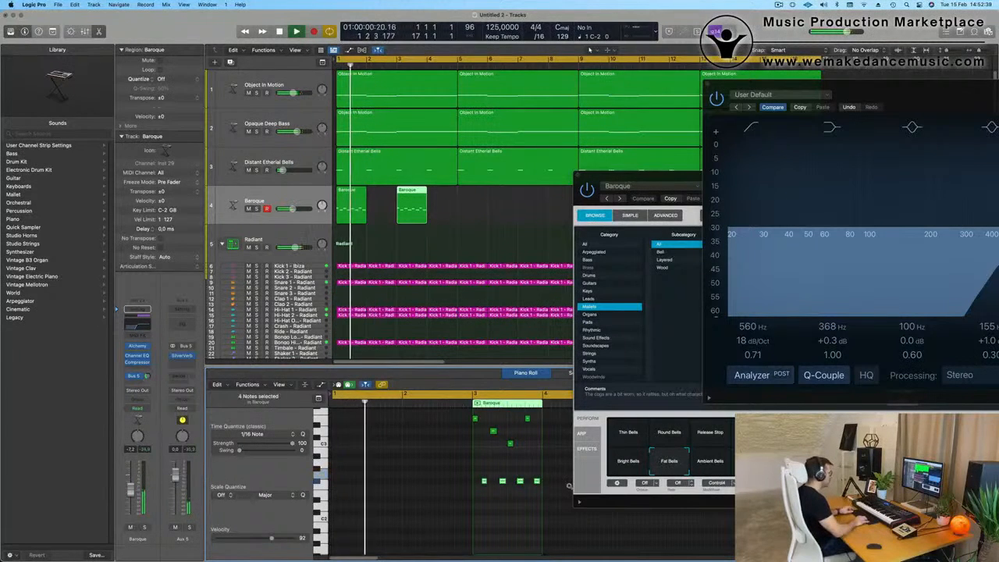
key(alt+Up)
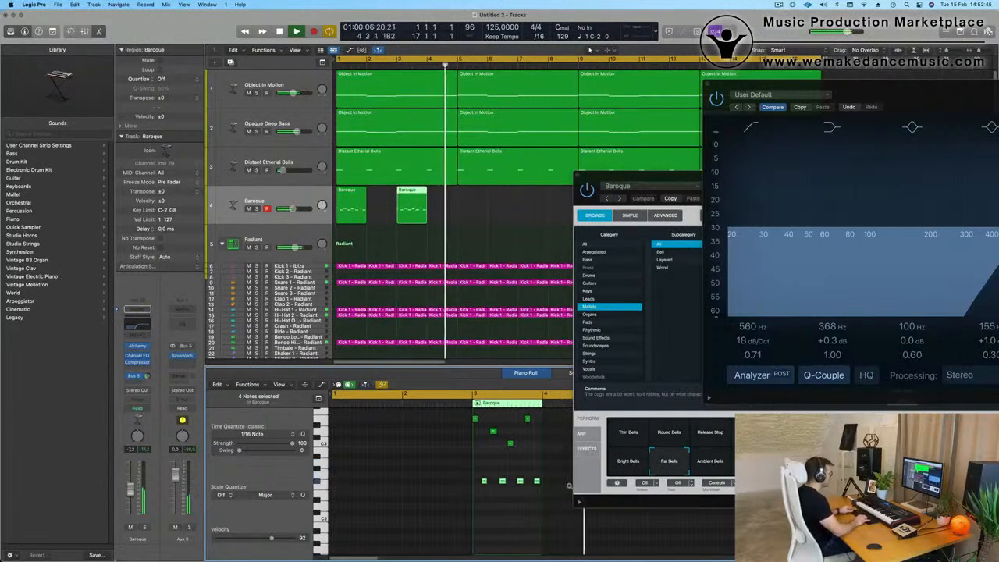
key(alt+Down)
key(alt+Down)
key(alt+Down)
key(alt+Down)
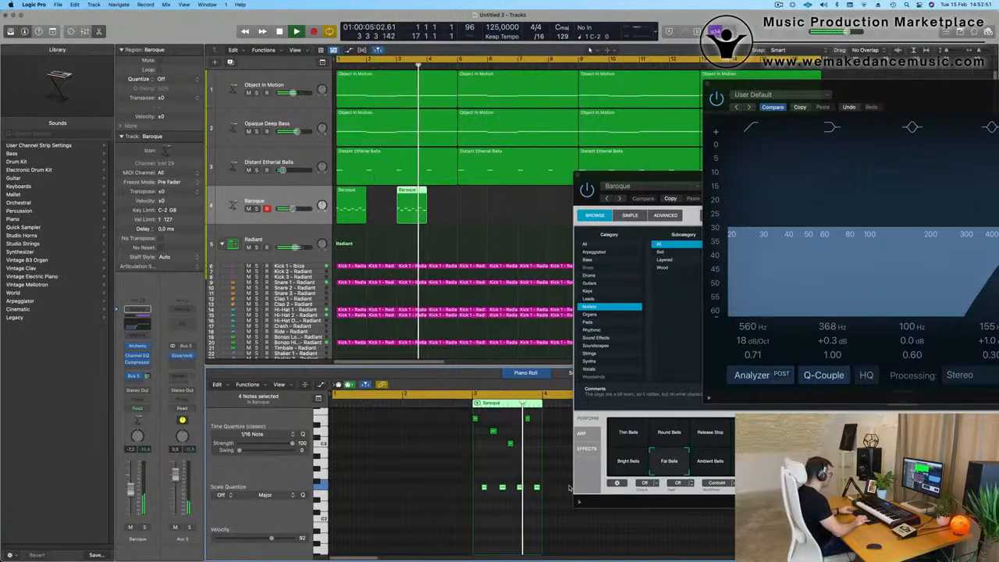
Try the same four low notes two semitones above their original pitch, and return them to the original pitch.
key(alt+Up)
key(alt+Up)
key(alt+Up)
key(alt+Up)
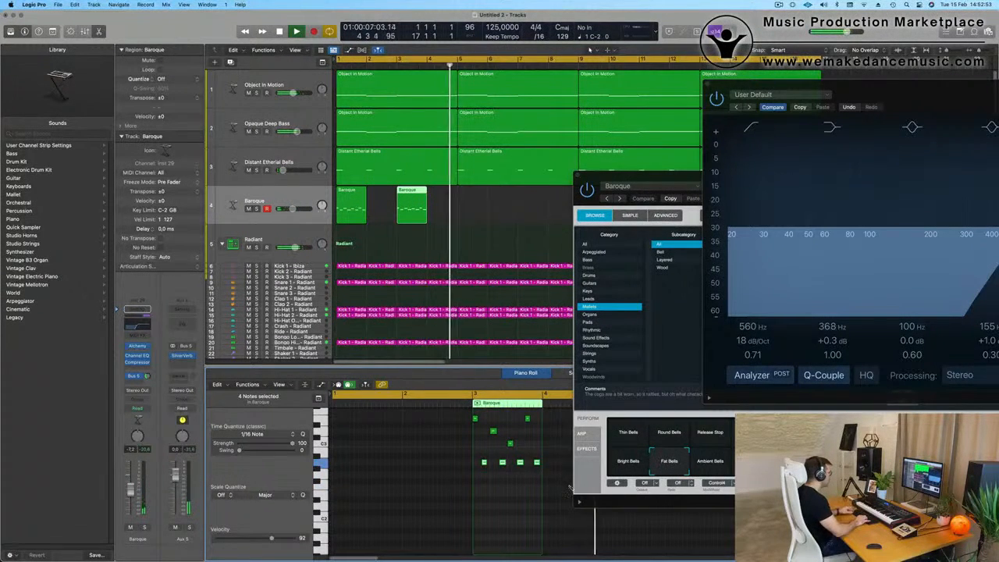
key(alt+Down)
key(alt+Down)
key(alt+Down)
key(alt+Down)
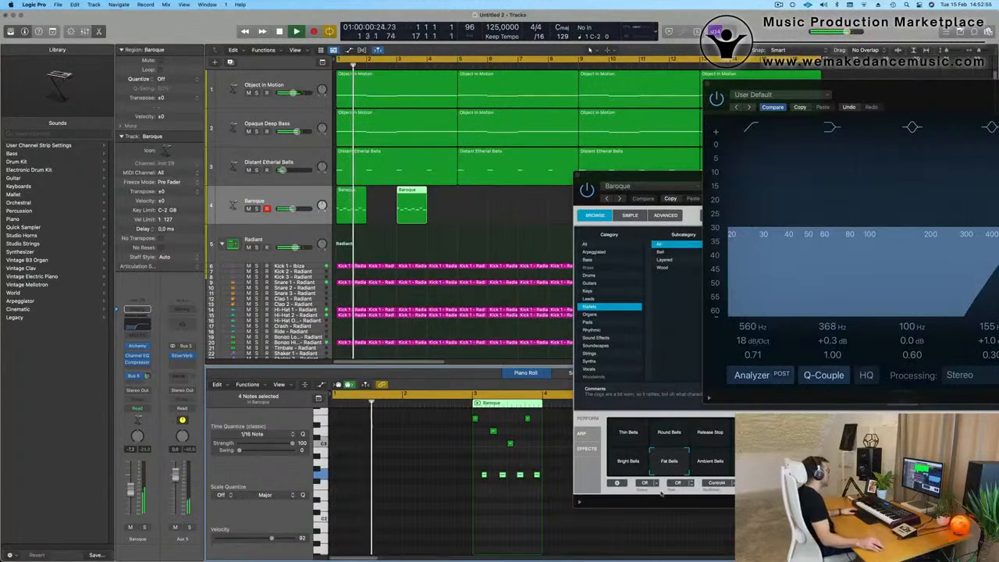
In the bar 3 region, move the third upper note earlier and a semitone lower, and shift the second upper note into its time slot.
key(Return)
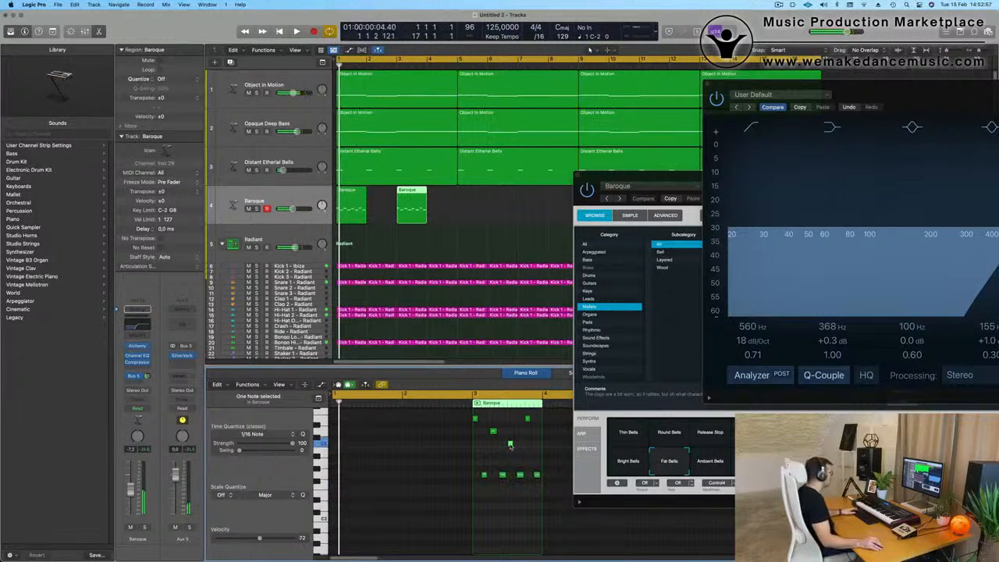
mouse_move(510, 445)
mouse_down()
mouse_move(510, 431)
mouse_move(493, 450)
mouse_up()
click(494, 431)
key(space)
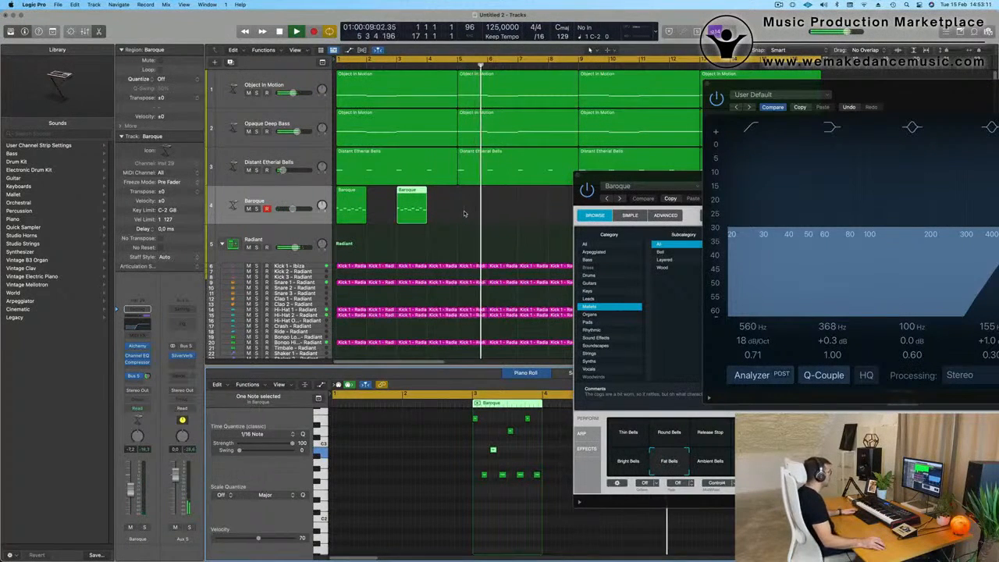
Copy both Baroque regions so that the pair repeats from bar 5, keeping the plug-in windows clear of the track.
key(super+a)
key(Return)
drag(622, 177, 364, 235)
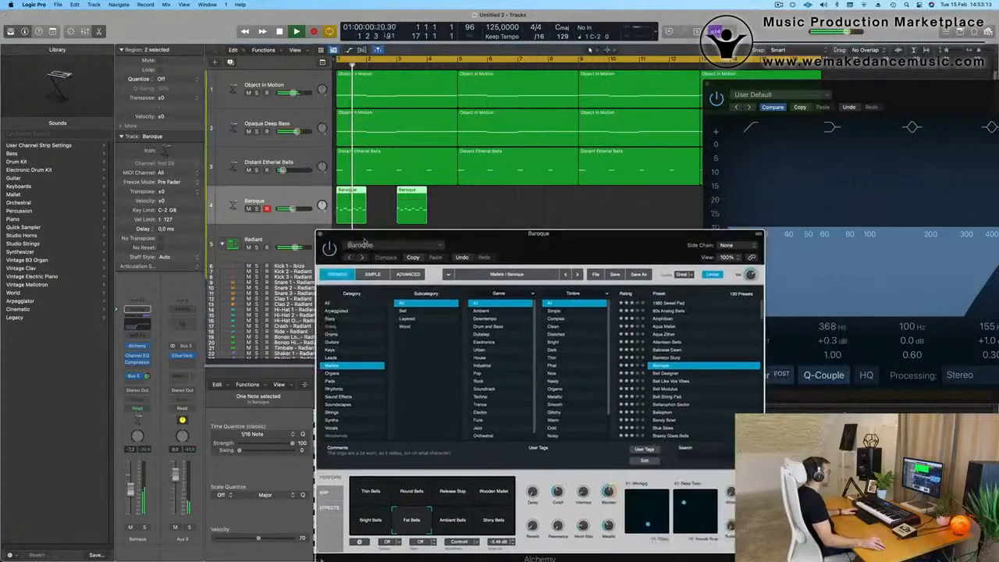
key(space)
drag(504, 247, 499, 283)
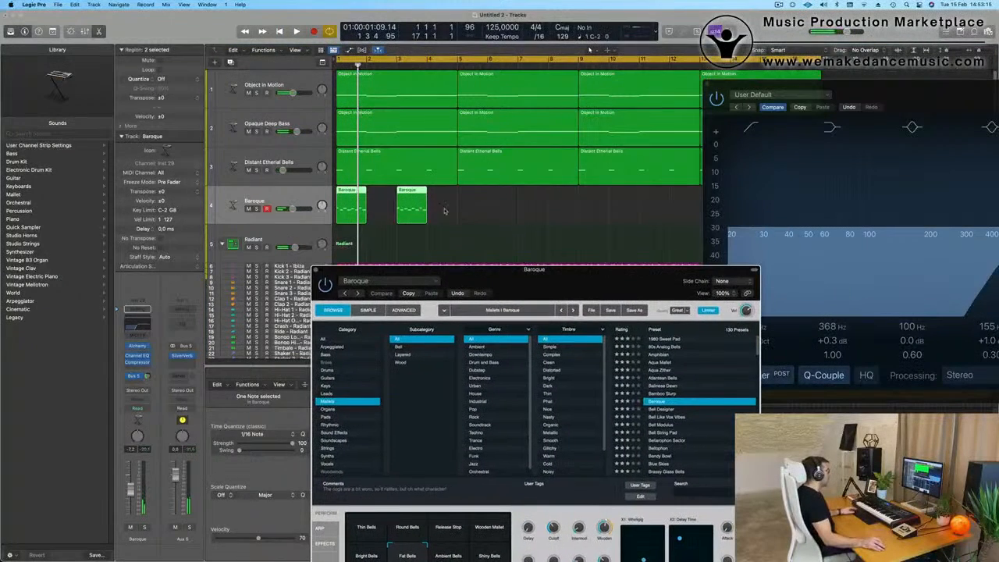
drag(350, 204, 471, 203)
drag(859, 84, 797, 304)
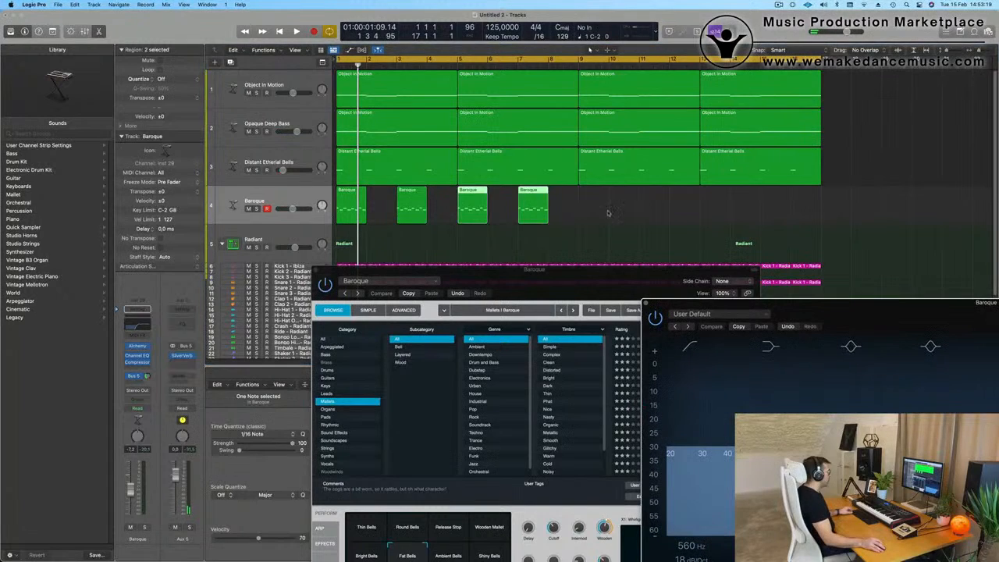
Select all four Baroque regions and copy them to start at bar 9.
click(225, 217)
click(352, 190)
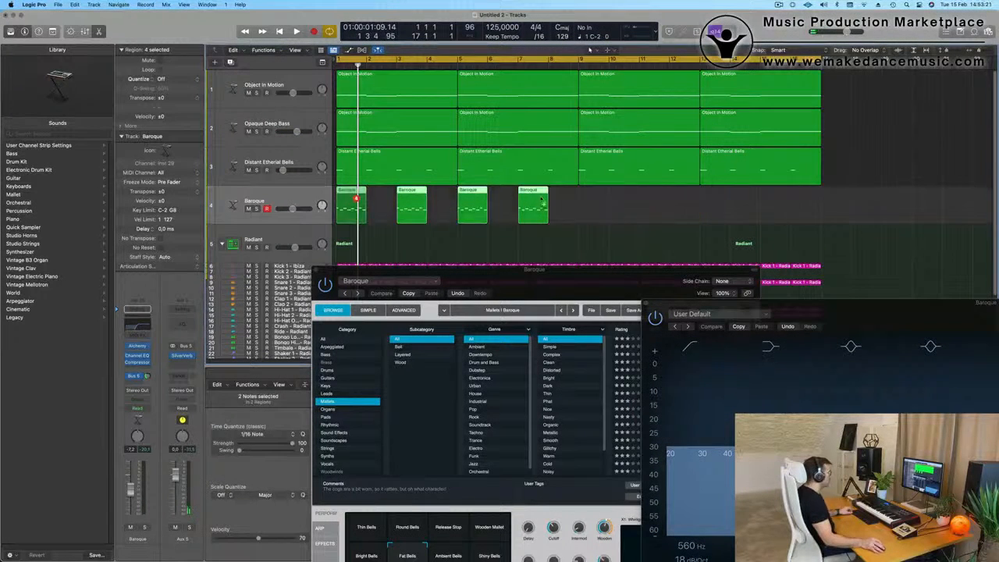
drag(347, 195, 586, 204)
Audition Alchemy's other performance snapshots, including Wooden Mallet, Round Bells and Thin Bells, during playback, and return to Fat Bells.
drag(544, 276, 588, 115)
key(space)
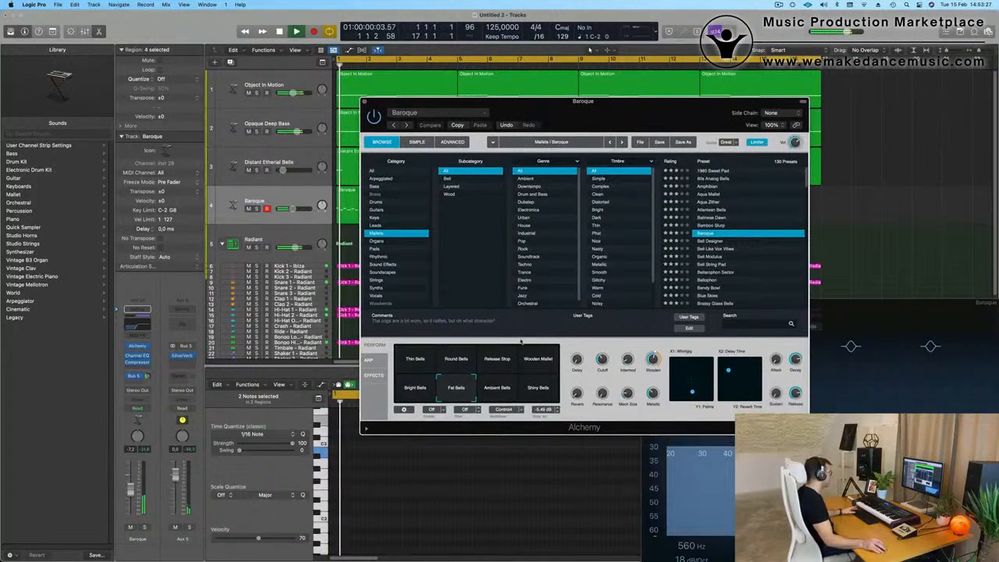
click(527, 391)
click(502, 395)
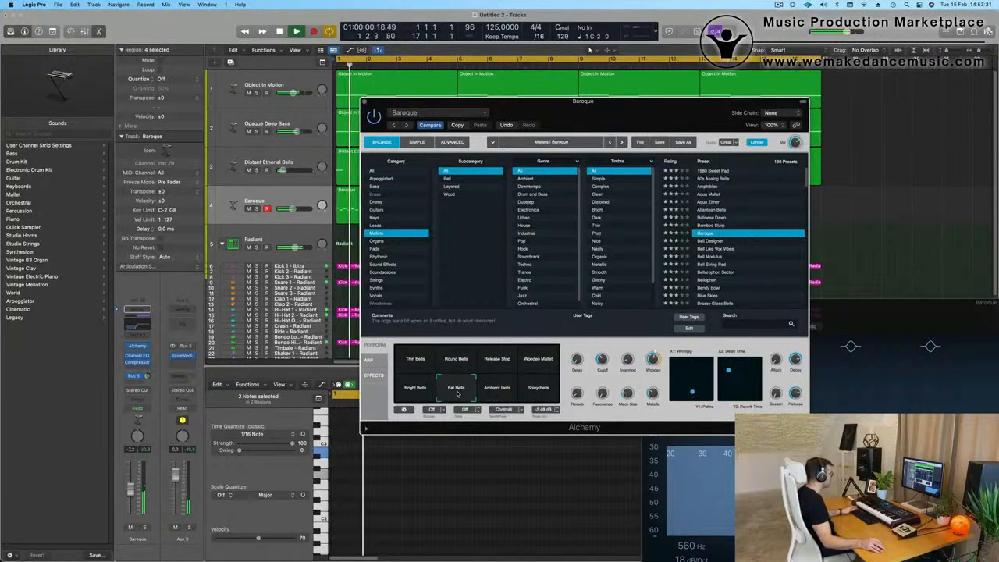
click(538, 358)
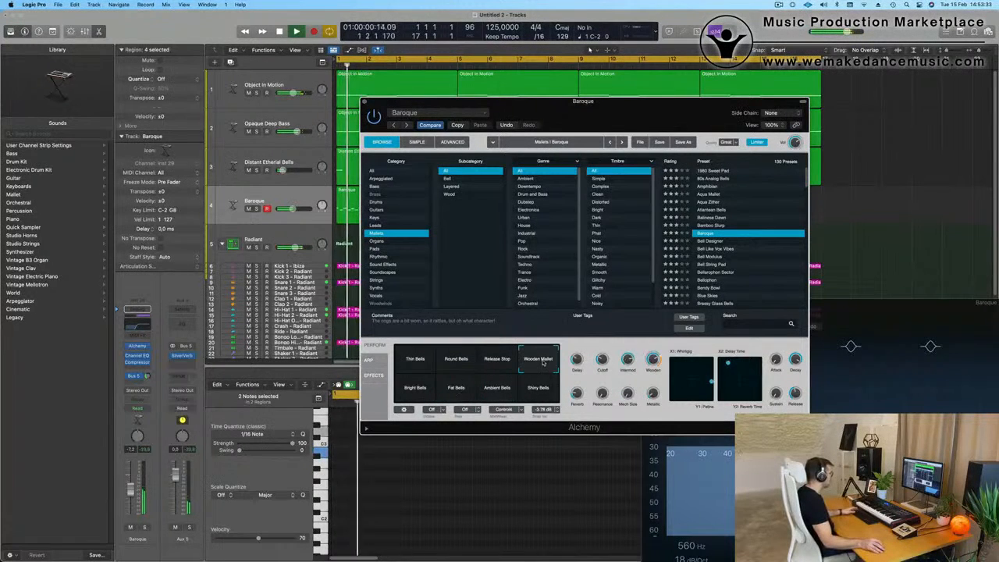
click(497, 358)
click(453, 359)
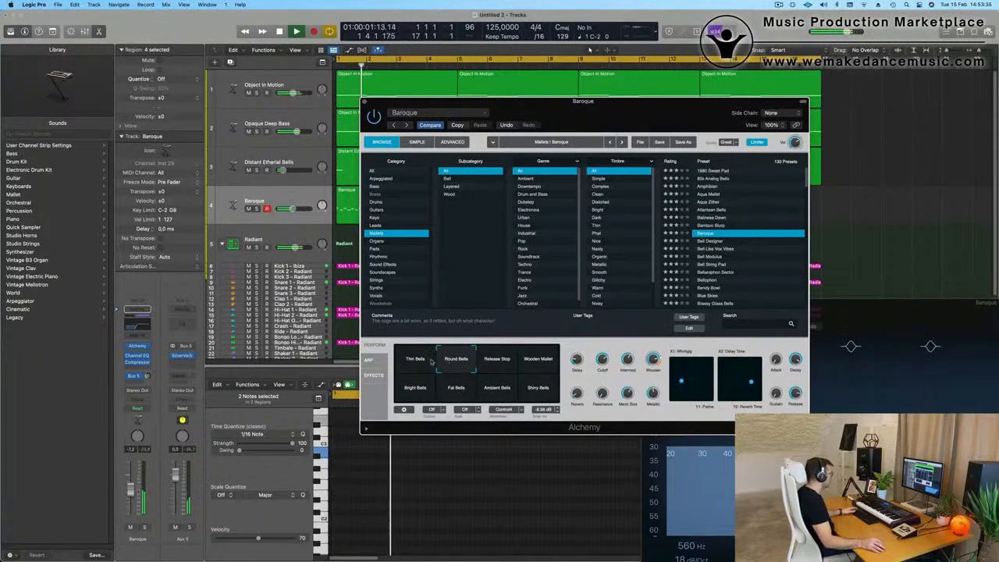
click(429, 360)
click(455, 393)
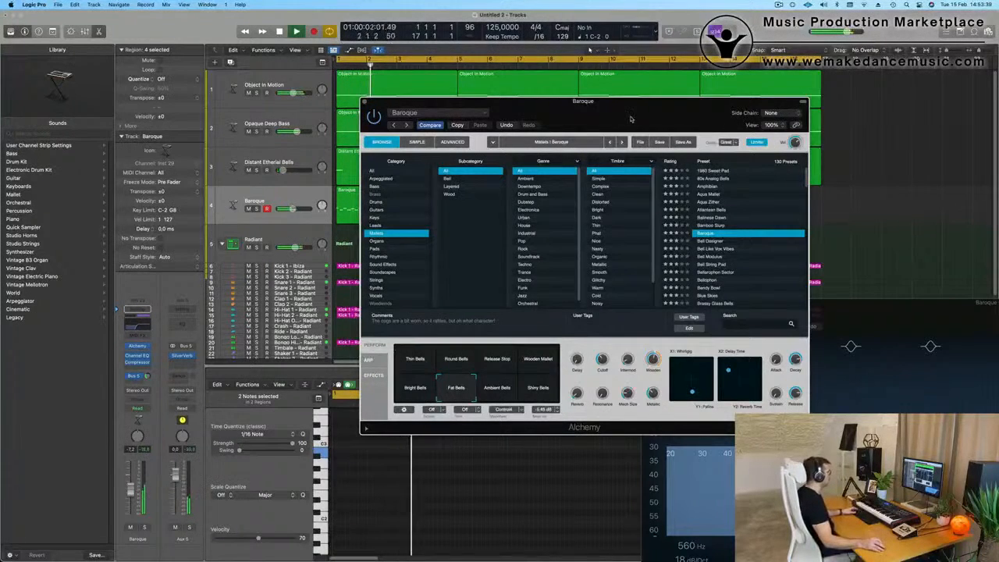
Lower the Baroque track's volume to -11.0 dB and restart playback to check the level.
drag(631, 119, 755, 95)
click(276, 206)
key(space)
key(space)
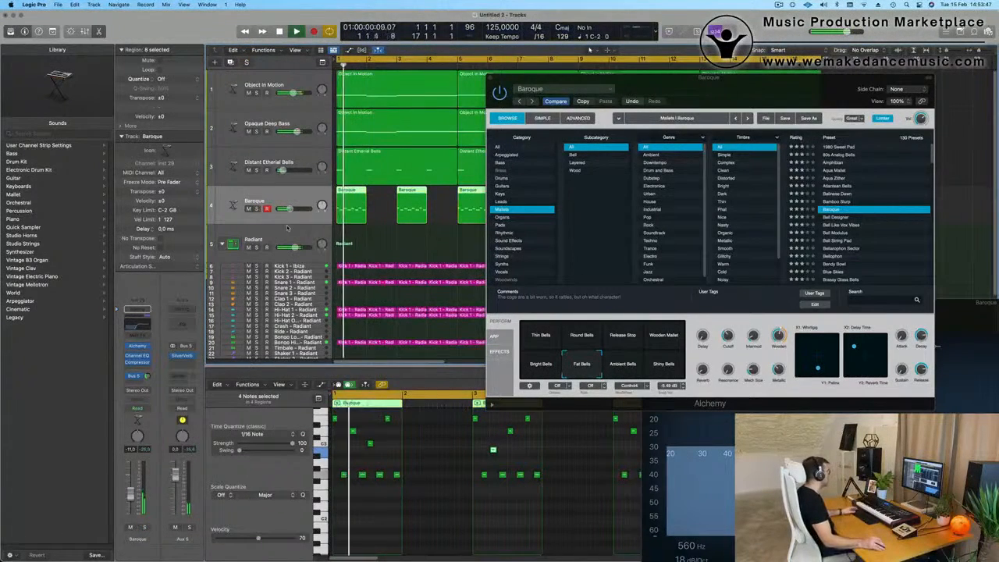
Lower the Distant Etherial Bells track's volume slightly and close the Alchemy window.
click(297, 156)
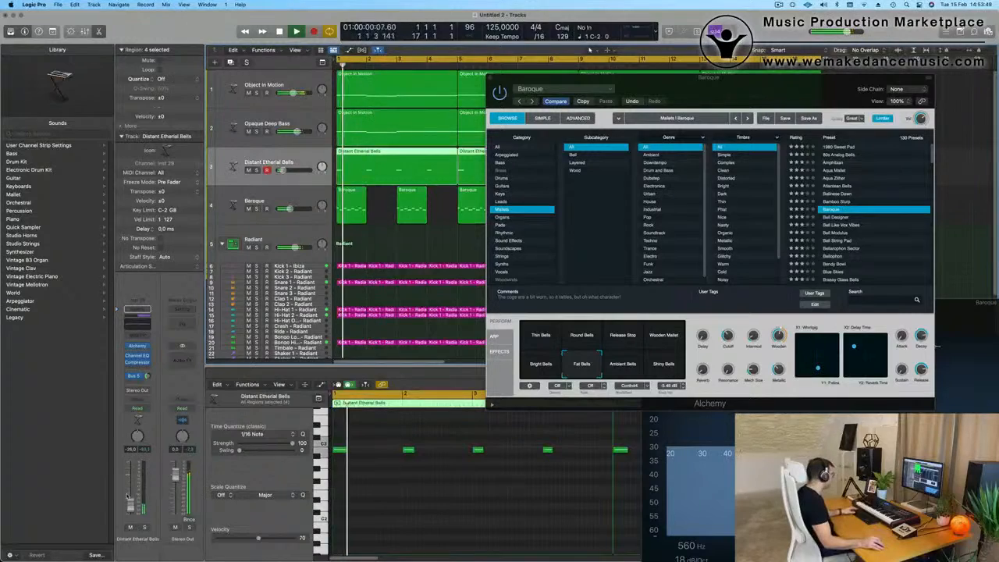
drag(515, 78, 369, 137)
click(344, 137)
key(super+Left)
key(super+Left)
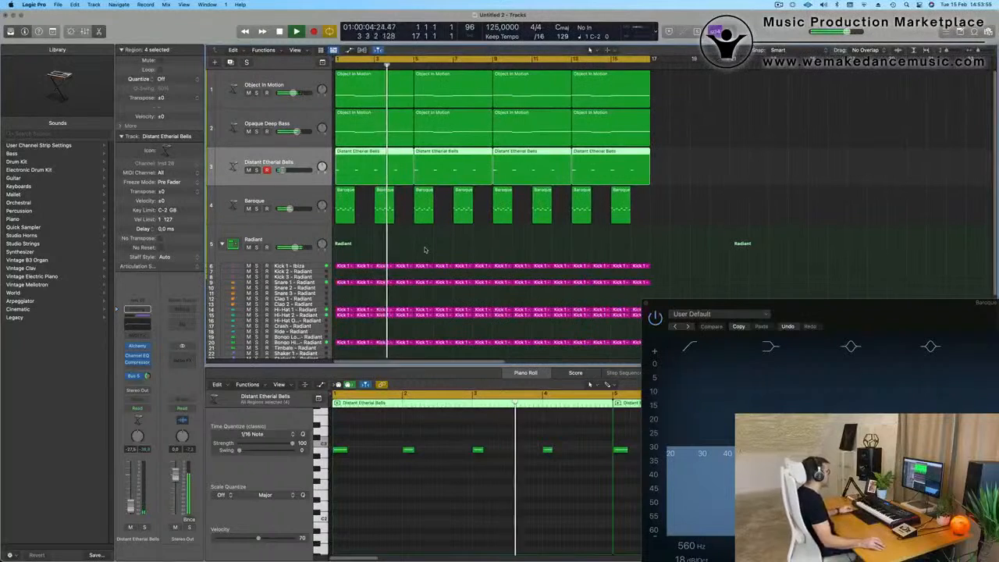
scroll(310, 175, down, 1)
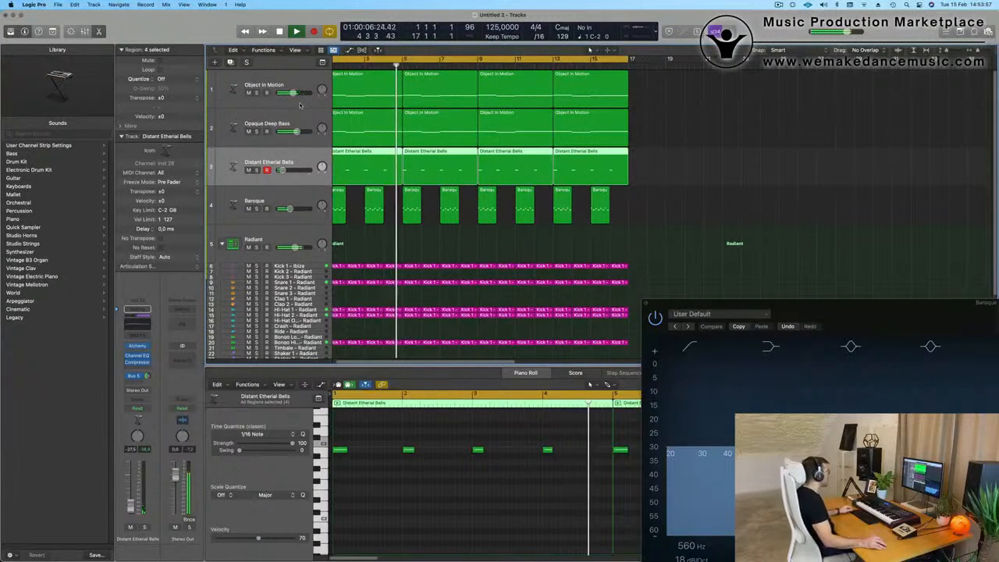
Duplicate the Opaque Deep Bass track and copy its first region onto the new track at bar 1.
key(Up)
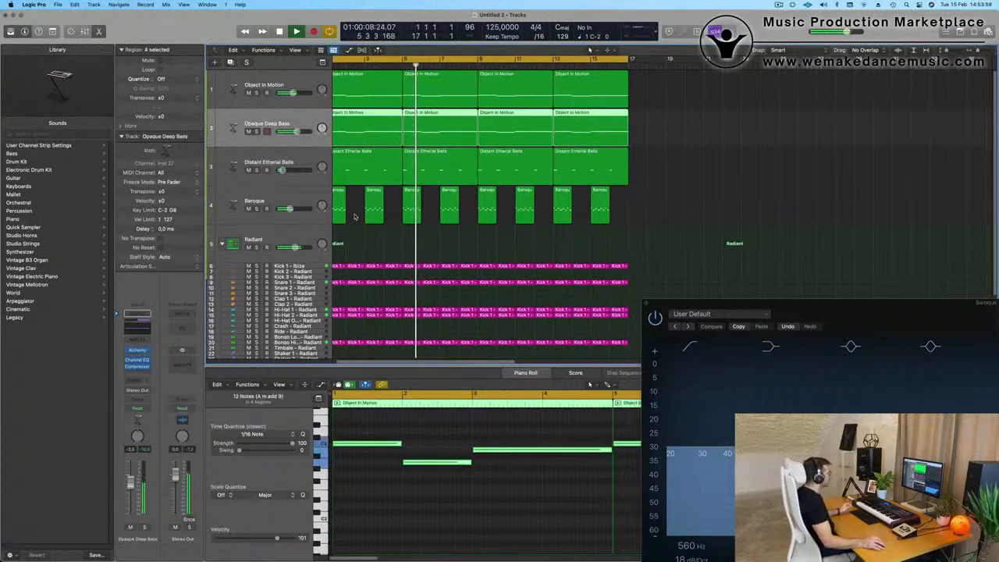
key(Return)
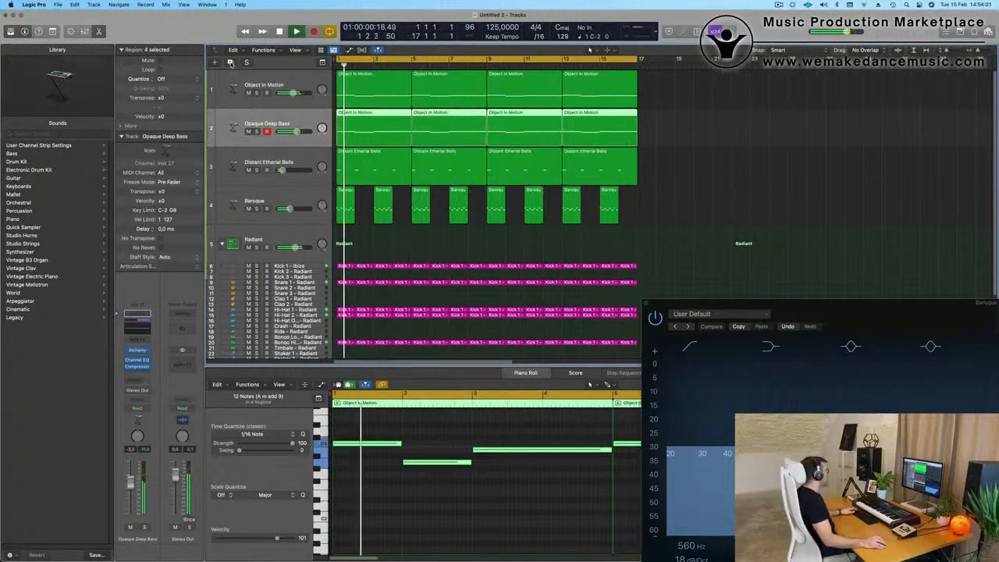
key(cmd+d)
click(376, 135)
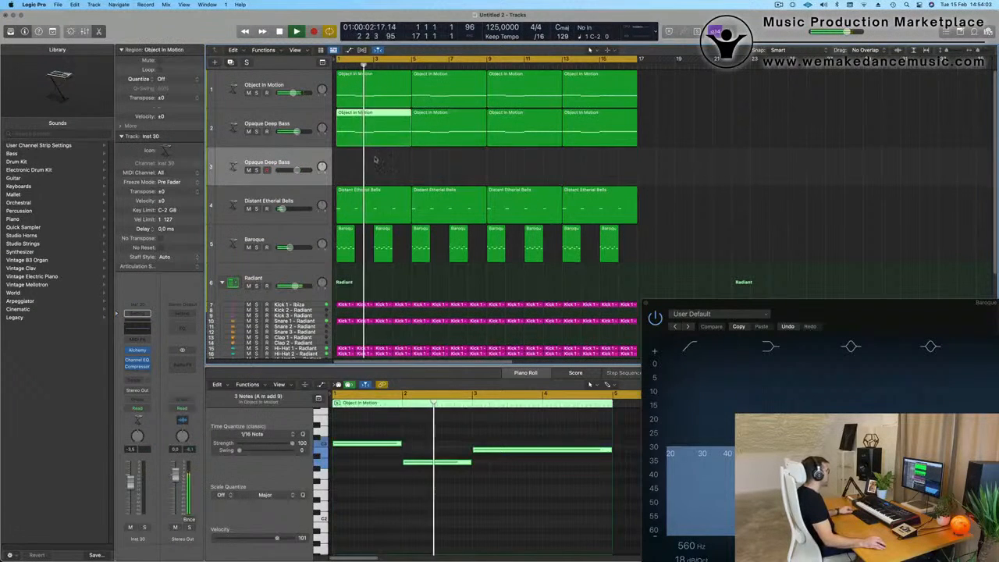
drag(377, 135, 376, 166)
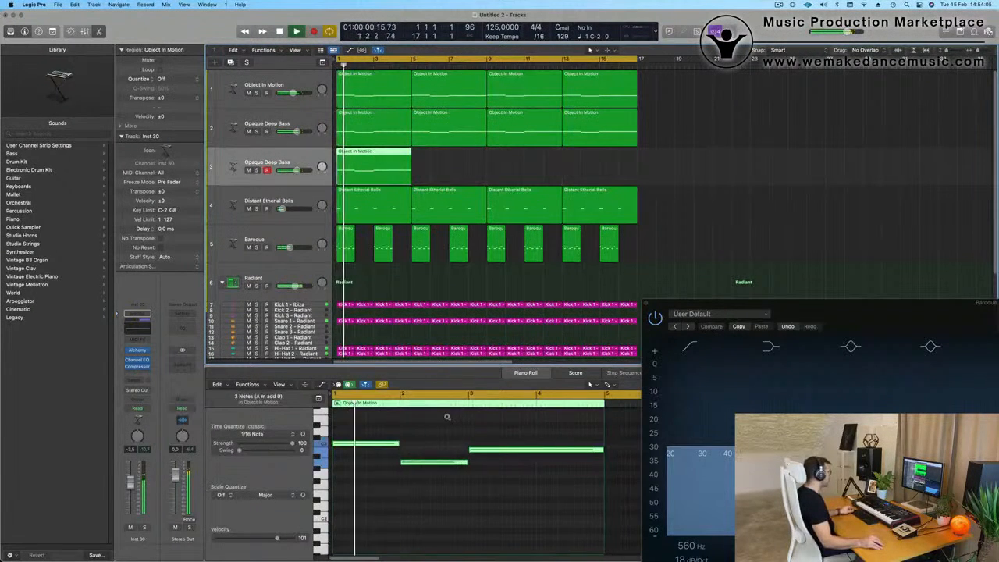
In the copied bass region, shorten the third note to about one bar and place a copy of it directly behind.
key(super+Left)
drag(386, 428, 479, 498)
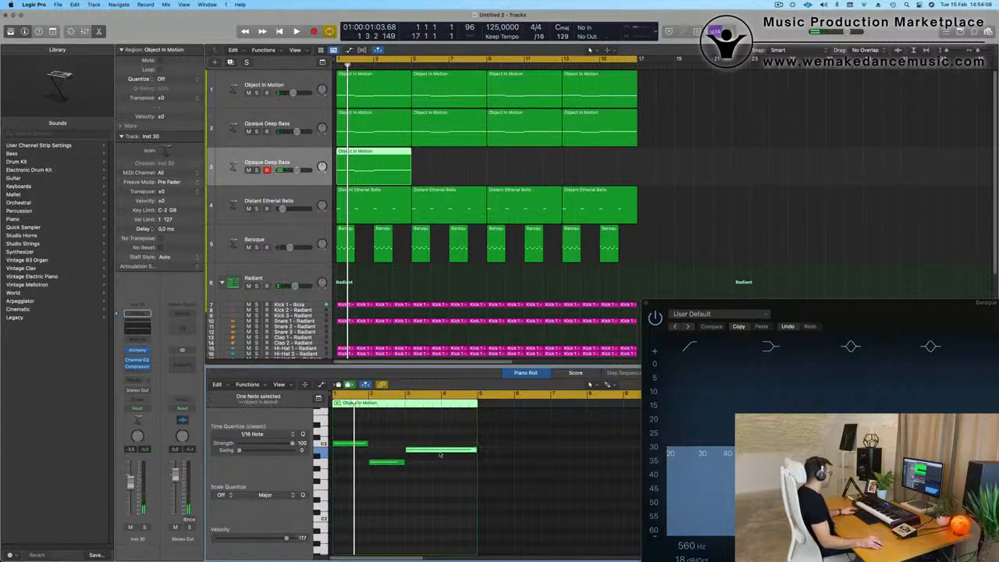
mouse_move(476, 450)
mouse_down()
mouse_move(439, 453)
mouse_move(458, 453)
mouse_up()
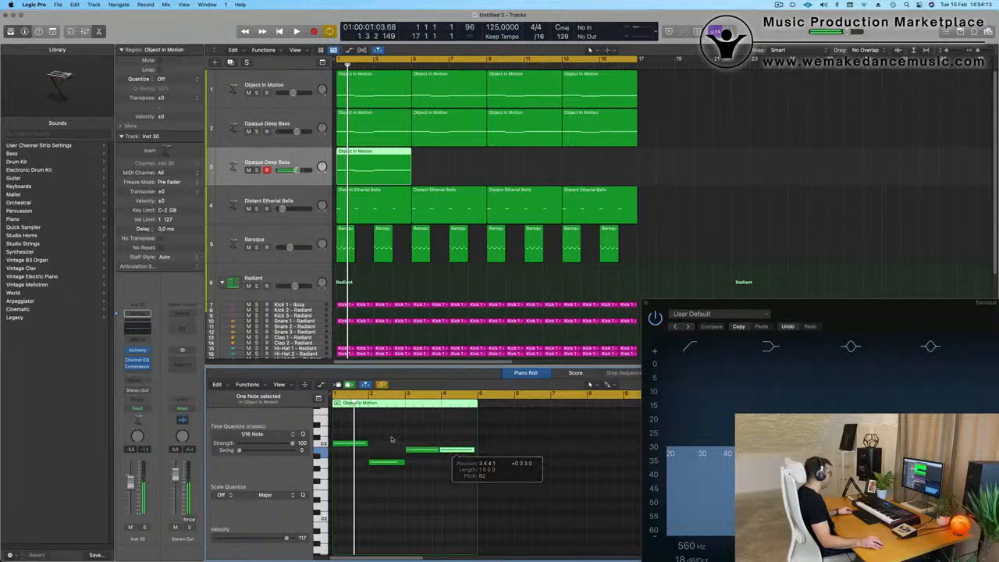
Shorten all four notes of the copied bass region to just over one beat and play it from the beginning.
key(super+a)
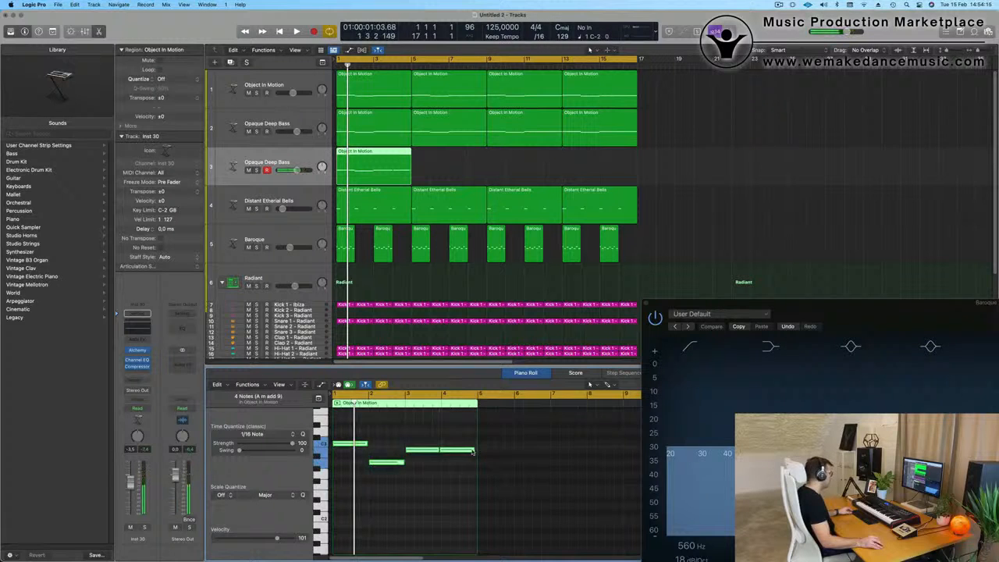
drag(472, 451, 451, 457)
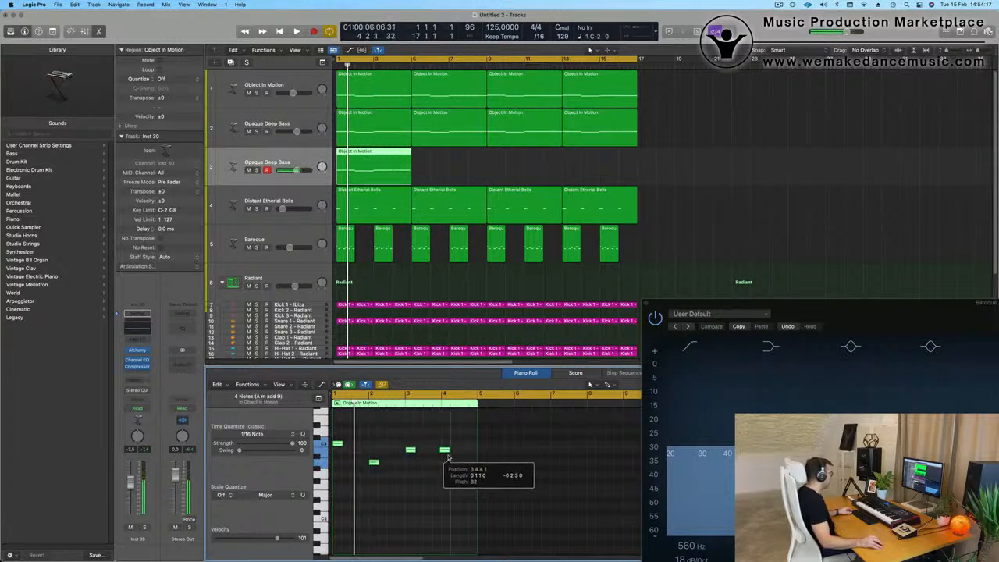
key(Return)
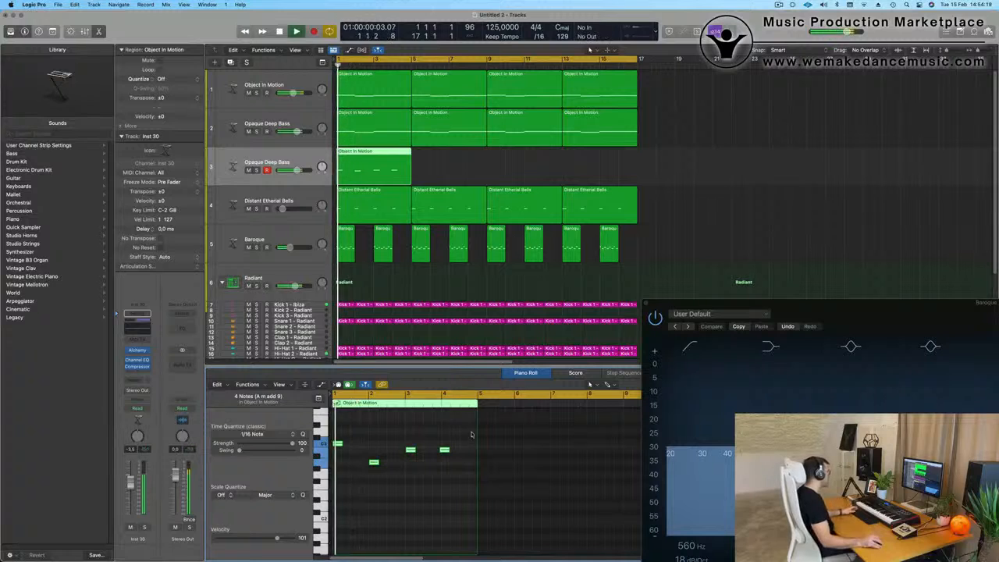
key(space)
key(space)
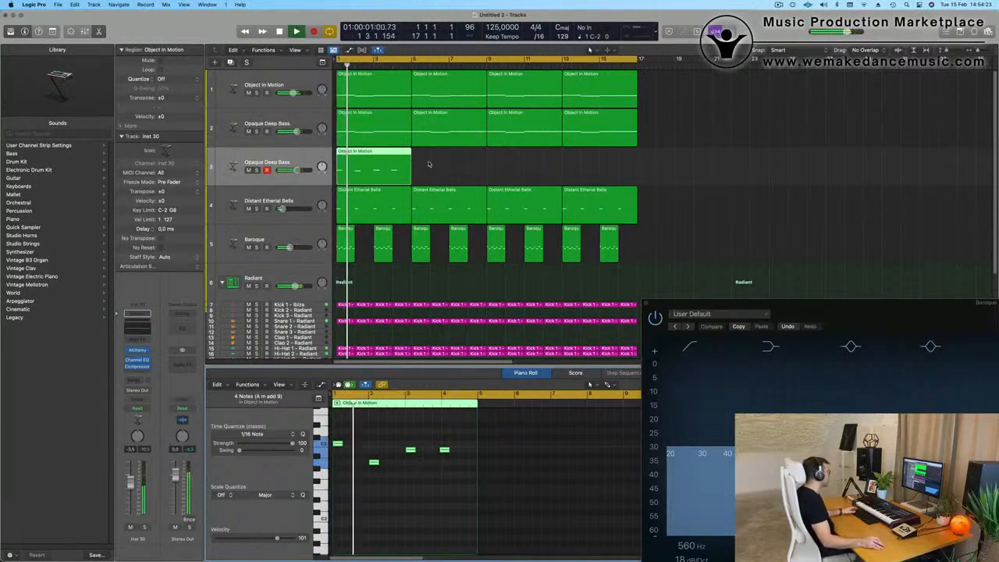
Repeat the short-note region back to back along the duplicated Opaque Deep Bass track.
key(super+r)
key(super+r)
key(super+r)
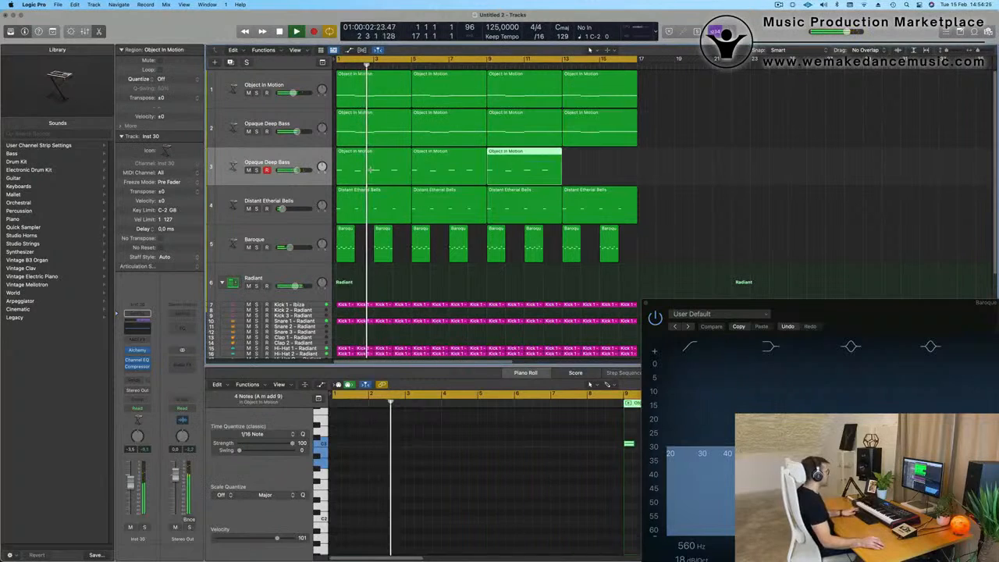
Load the Prophetic Brass preset from the Vintage Synth brass sounds into Alchemy on the duplicated Opaque Deep Bass track.
key(Return)
click(269, 163)
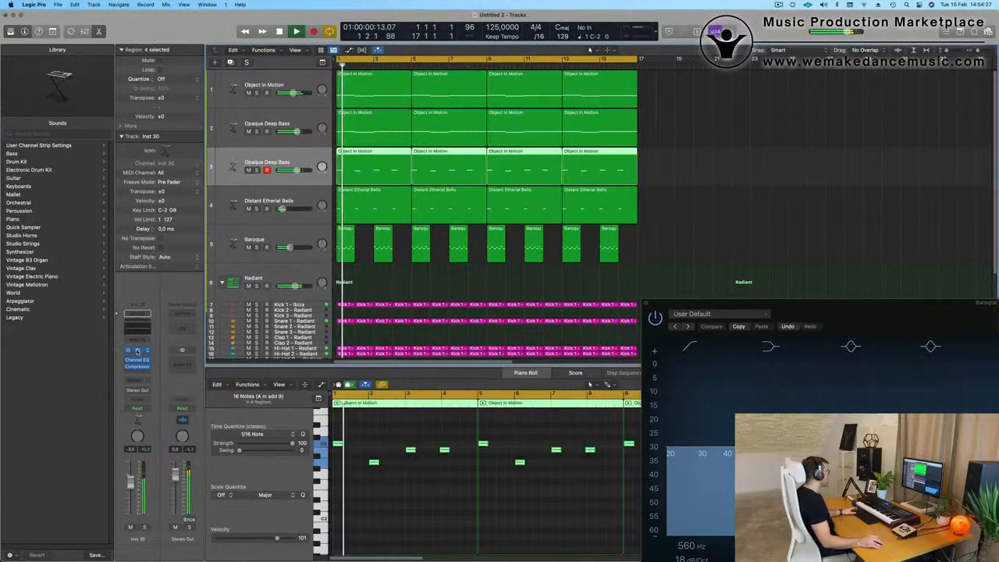
key(v)
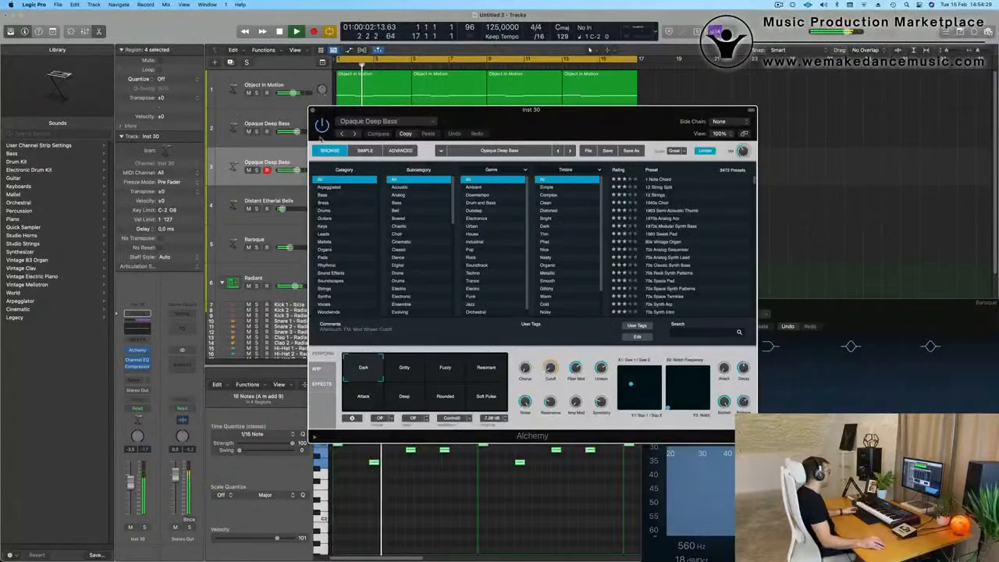
click(374, 122)
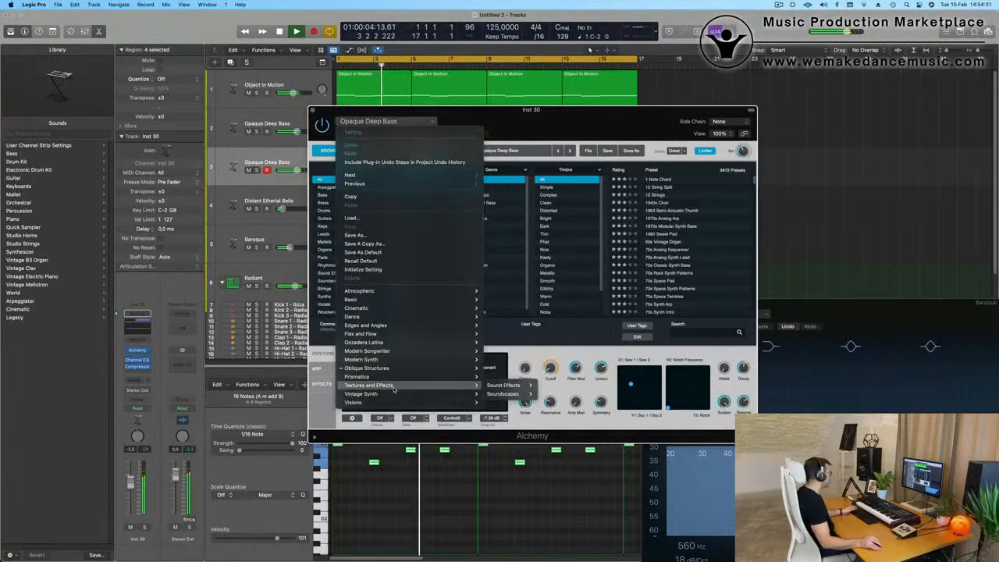
mouse_move(398, 394)
mouse_move(515, 412)
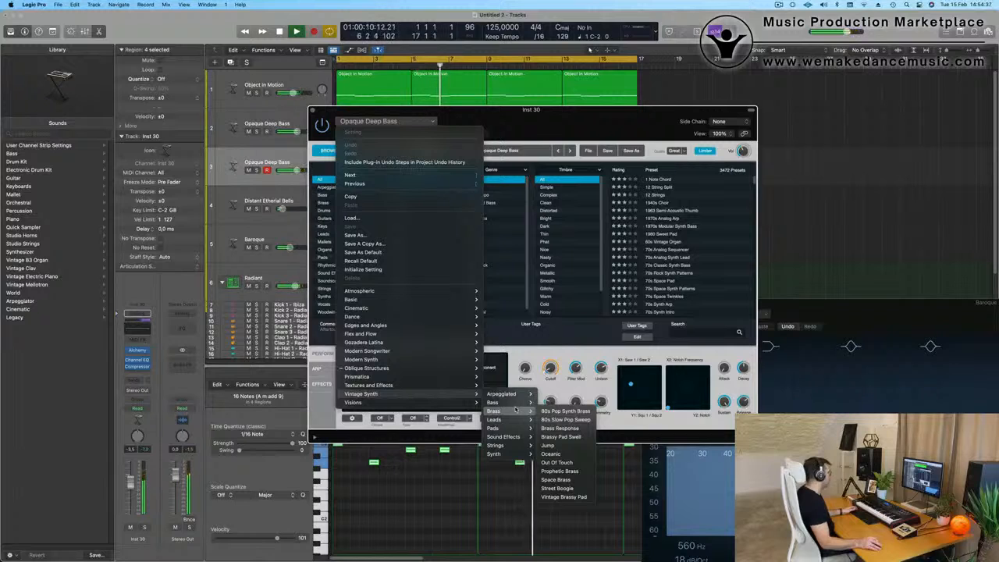
click(571, 476)
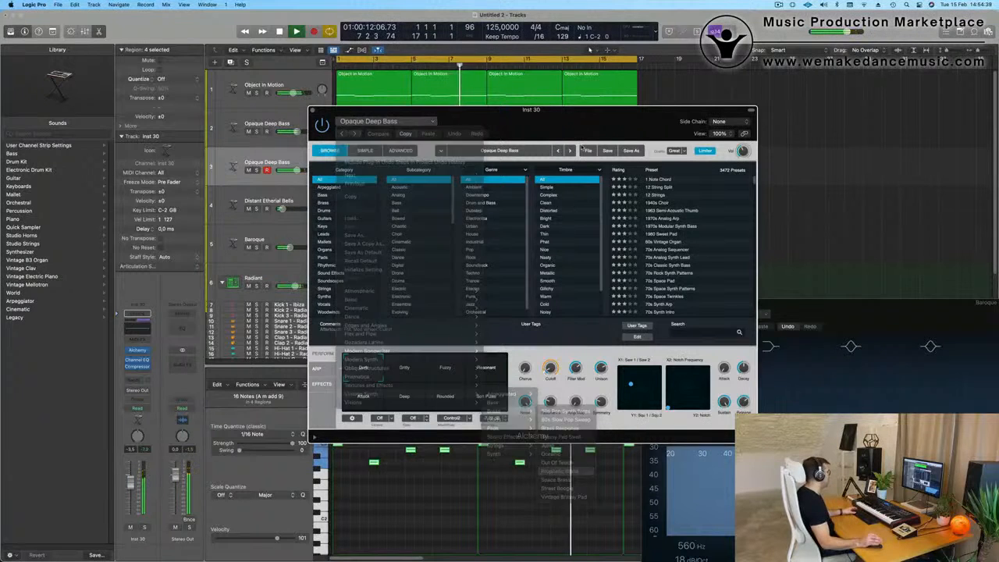
Try the Warm Decay variation, choose Wow Decay instead, and raise the Prophetic Brass track to about -1.9 dB.
drag(540, 117, 734, 102)
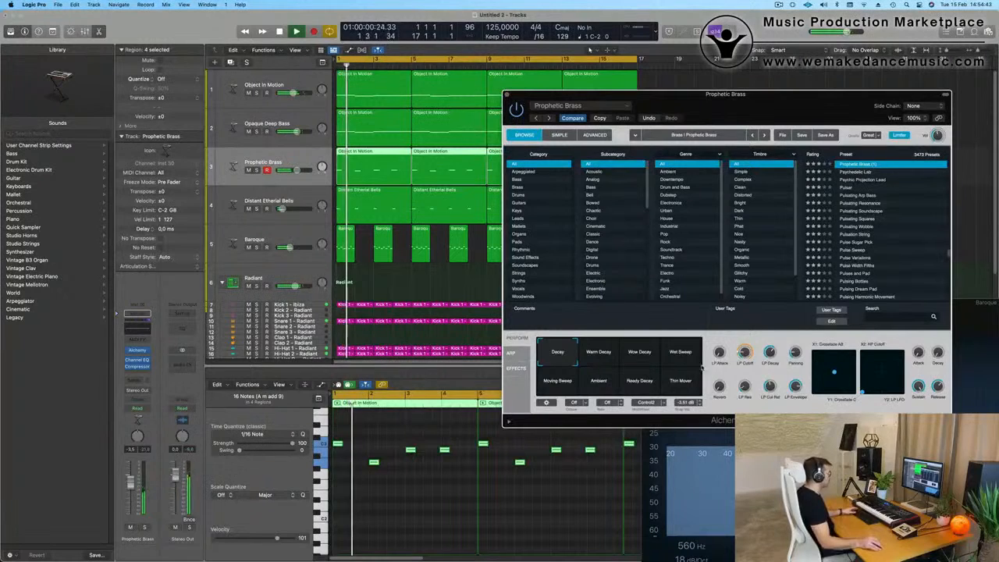
click(604, 356)
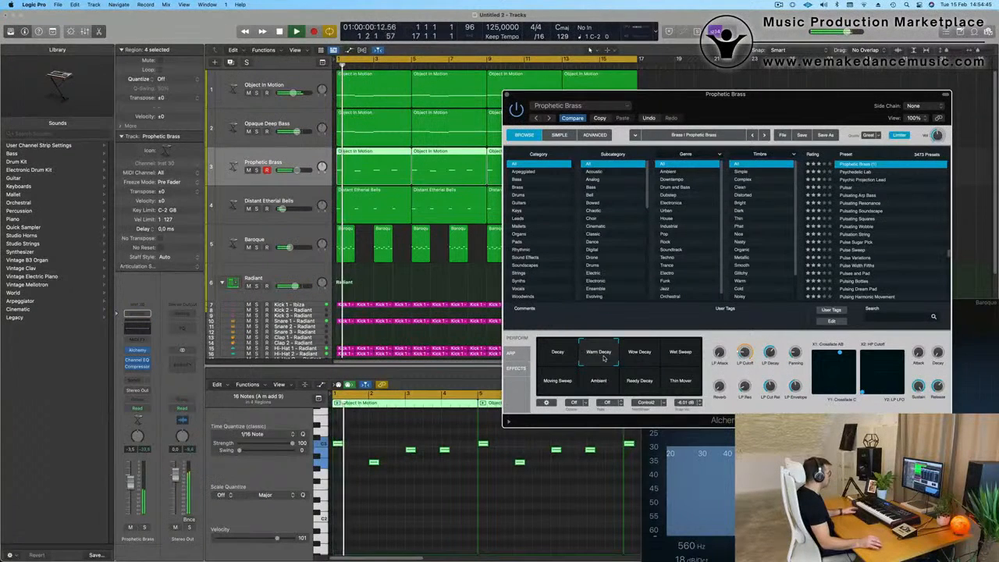
key(space)
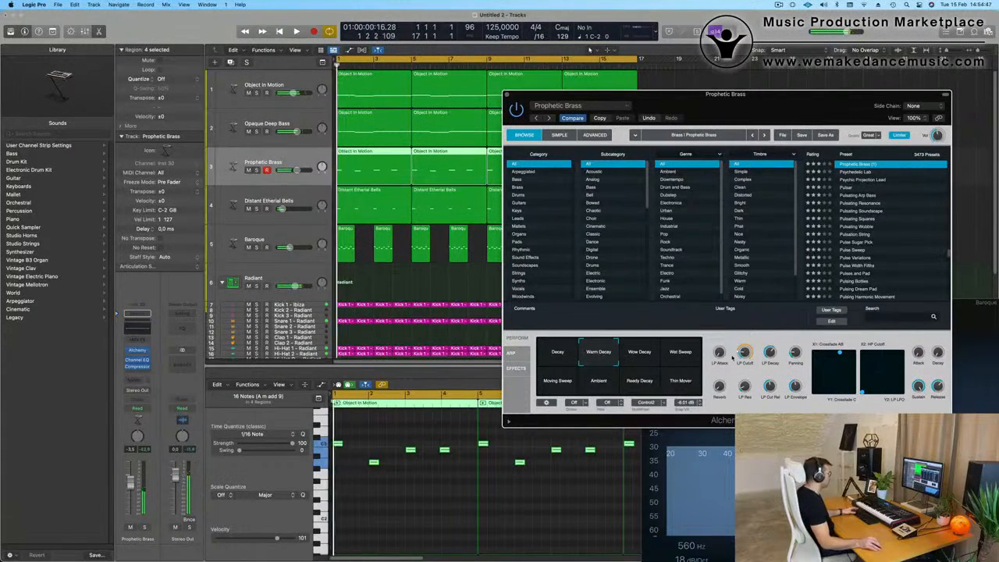
click(641, 359)
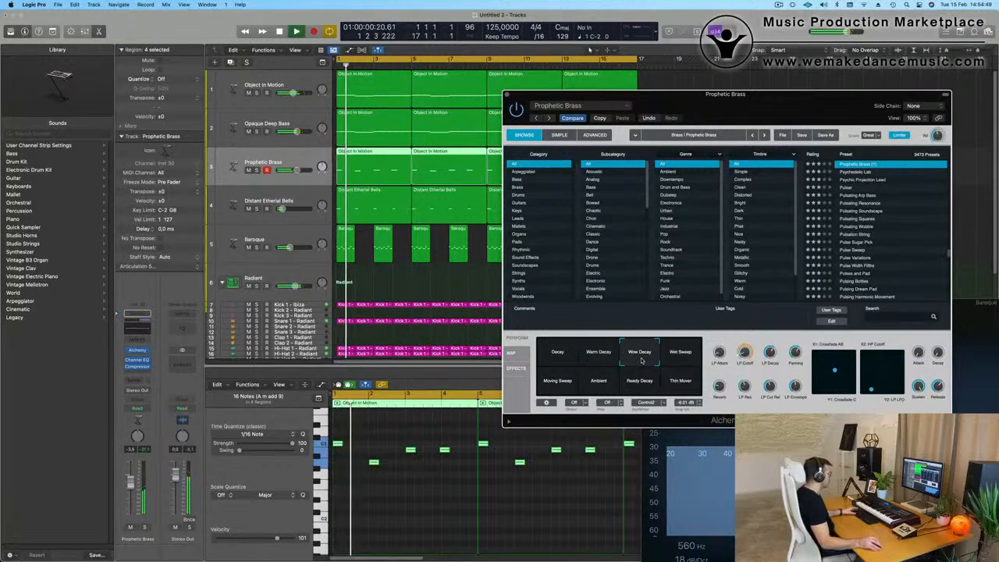
click(589, 49)
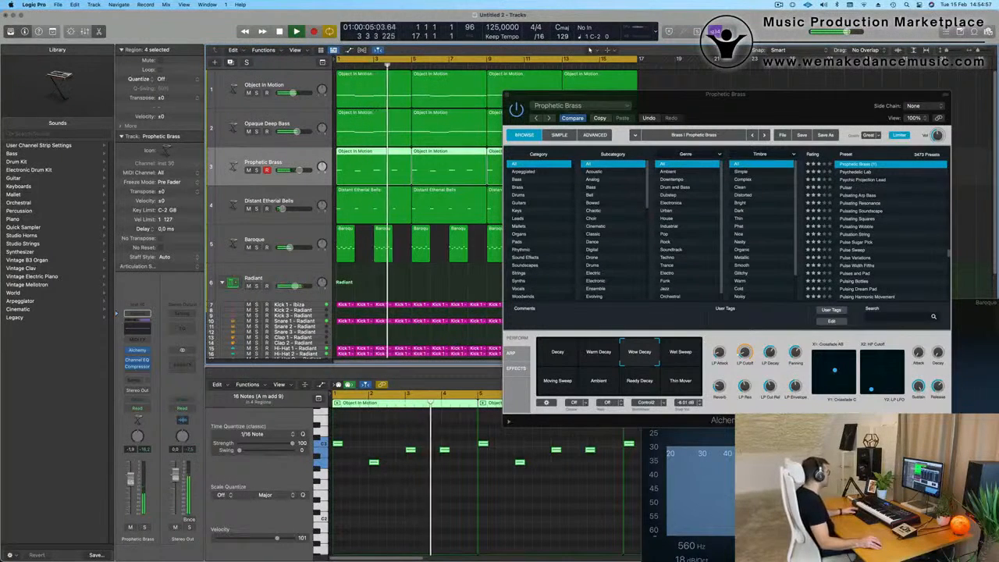
Align the fourth note of the first Prophetic Brass region with the start of bar 4 and delete the three regions behind it.
key(Return)
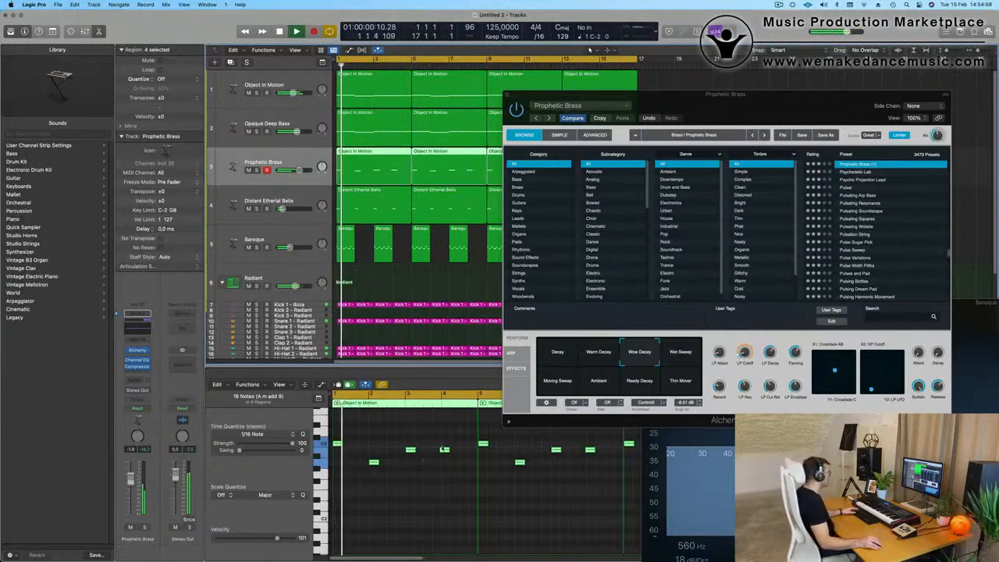
click(444, 449)
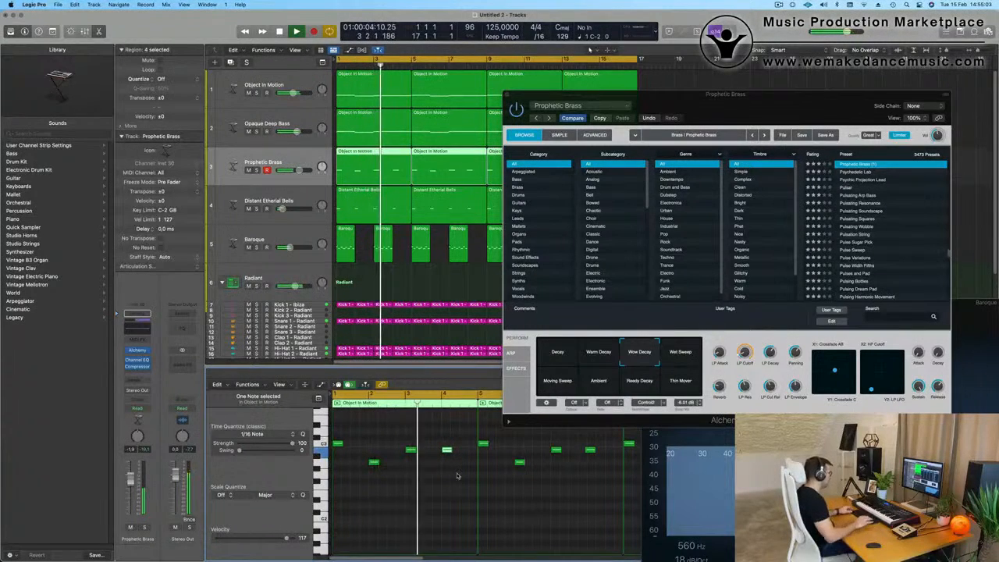
drag(671, 95, 533, 279)
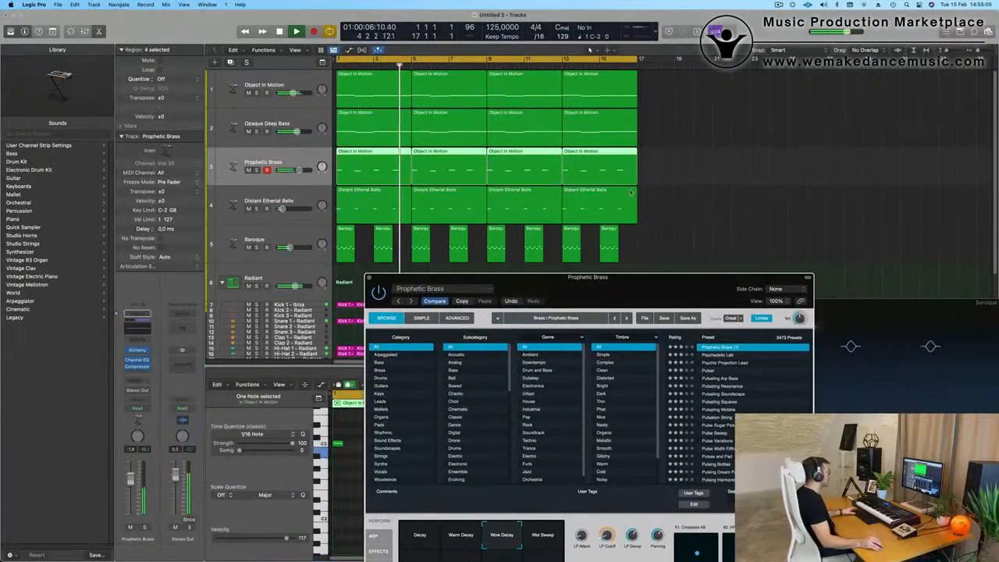
key(Return)
drag(503, 167, 453, 167)
key(Delete)
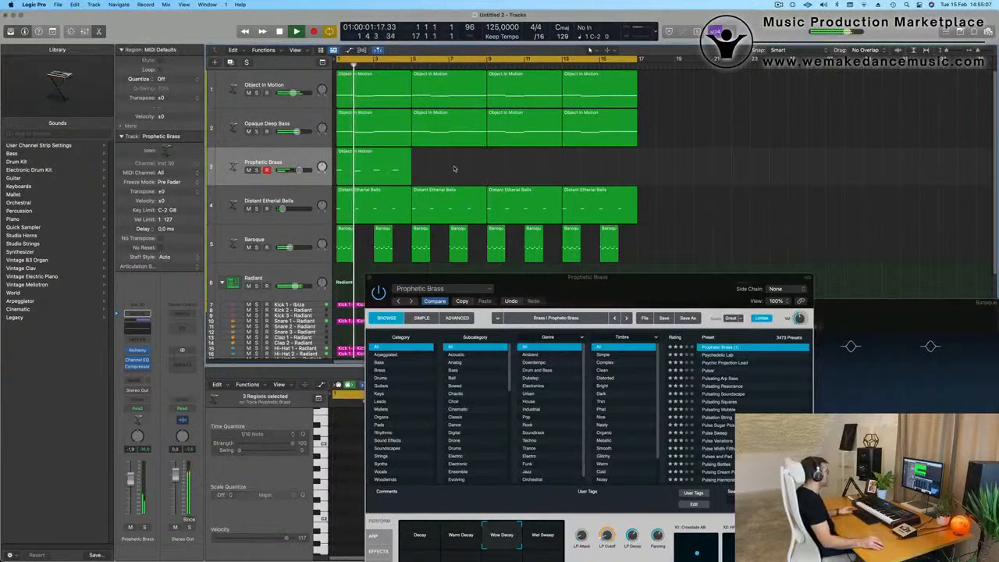
Repeat the corrected first region three times back to back along the Prophetic Brass track.
click(360, 177)
key(super+r)
key(super+r)
key(super+r)
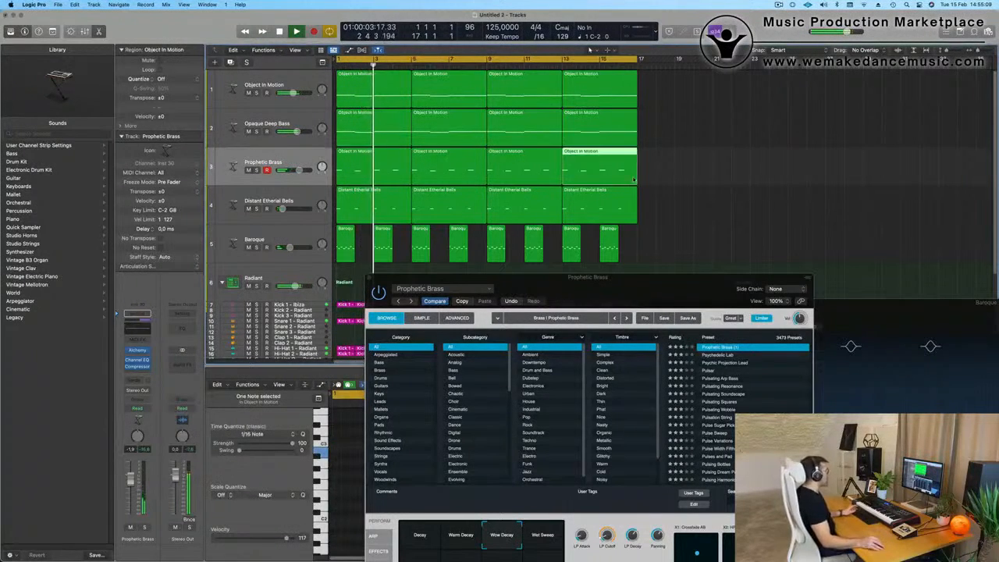
click(653, 204)
Set the reverb of the Prophetic Brass sound to 25 % and close its synth window.
drag(652, 274, 745, 110)
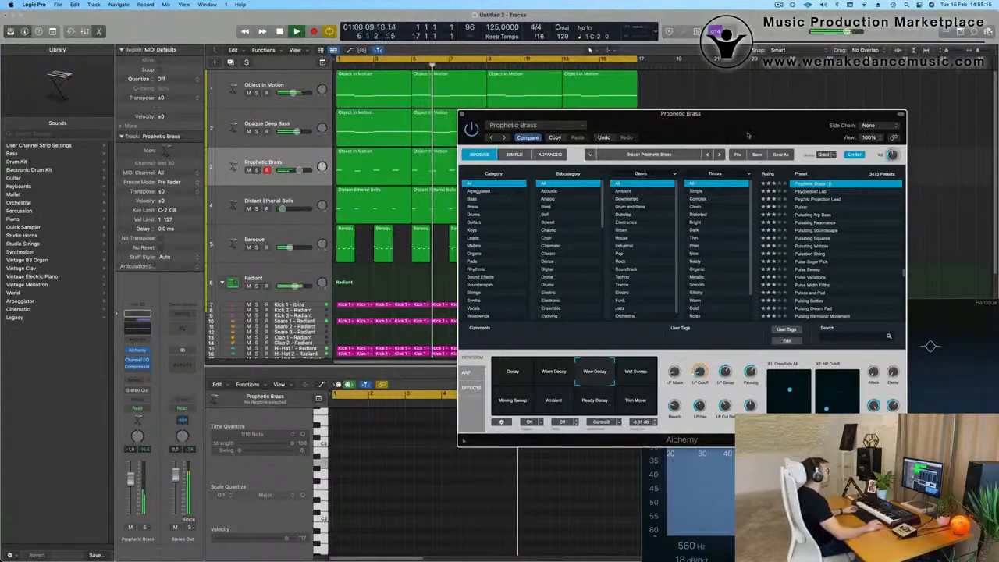
drag(748, 125, 732, 105)
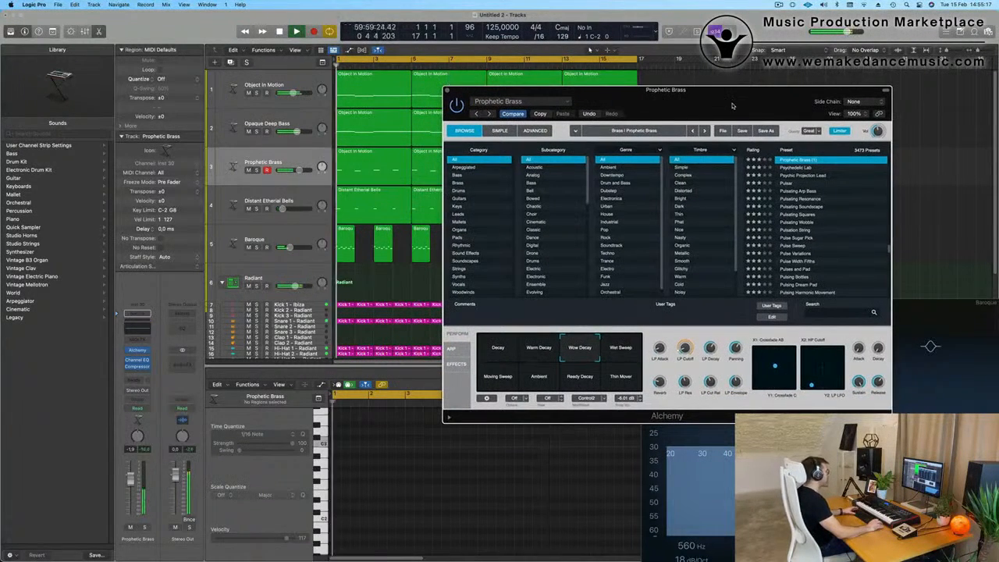
click(623, 347)
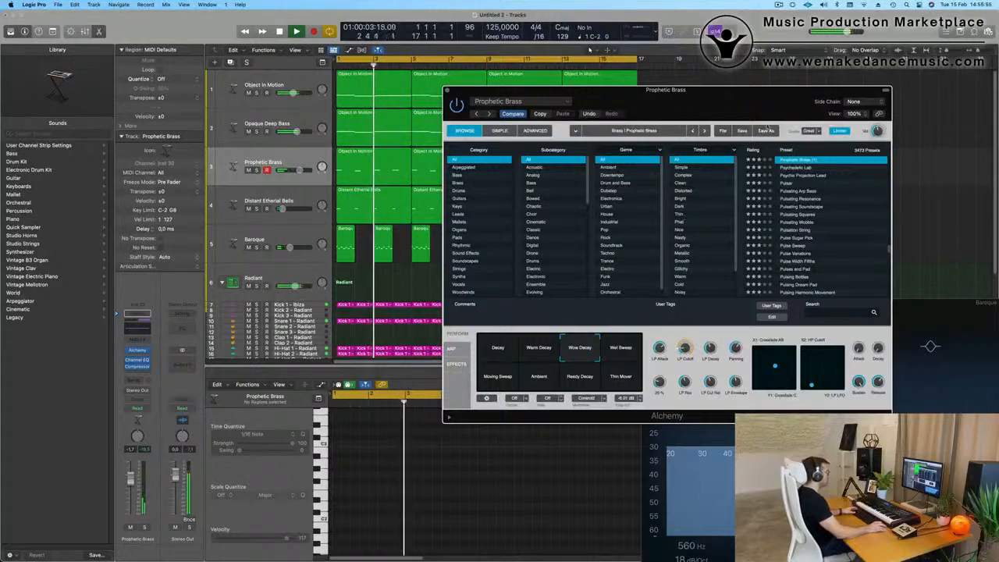
drag(456, 92, 470, 123)
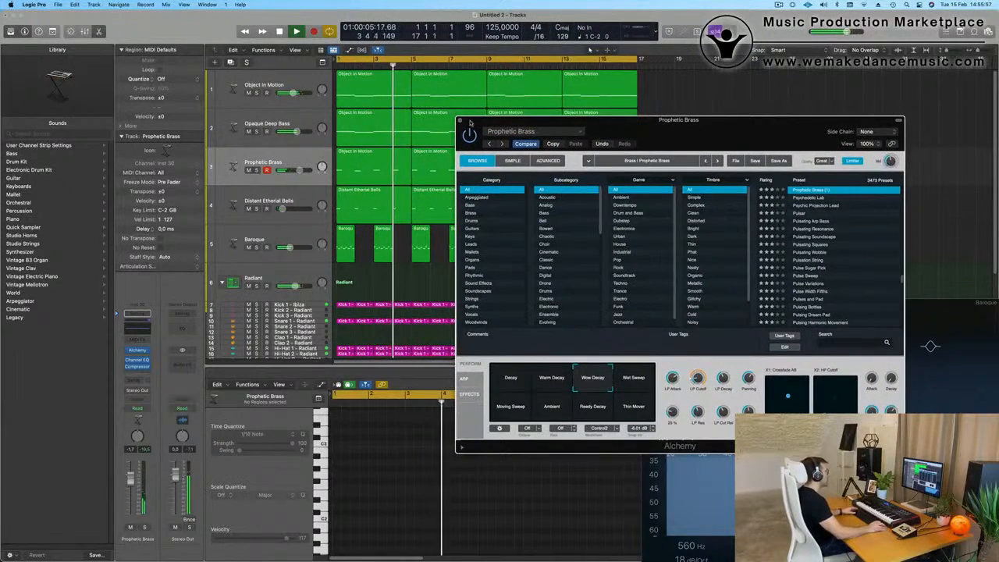
click(461, 120)
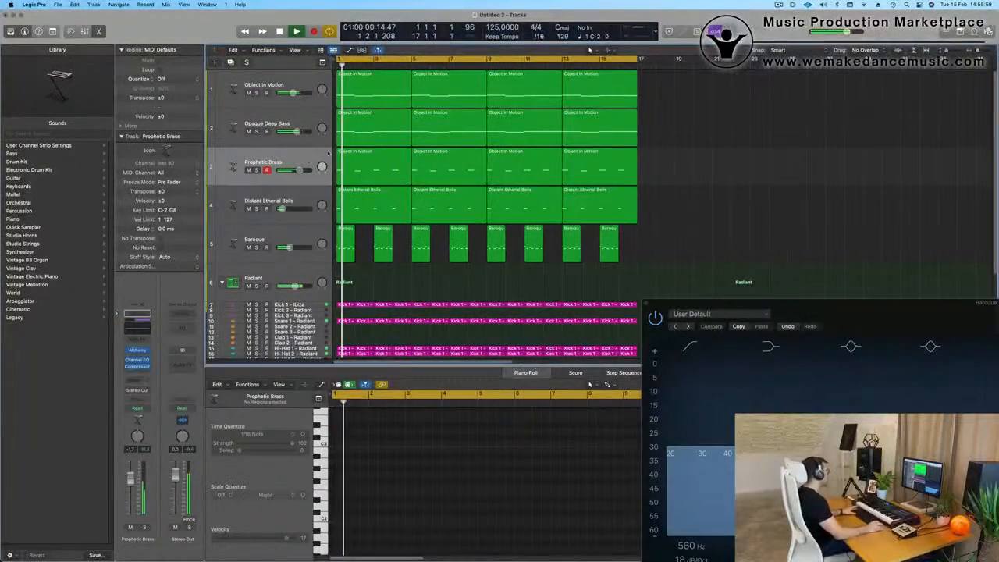
Enable a 24 dB/Oct low cut at 122 Hz in the Prophetic Brass track's Channel EQ.
click(300, 166)
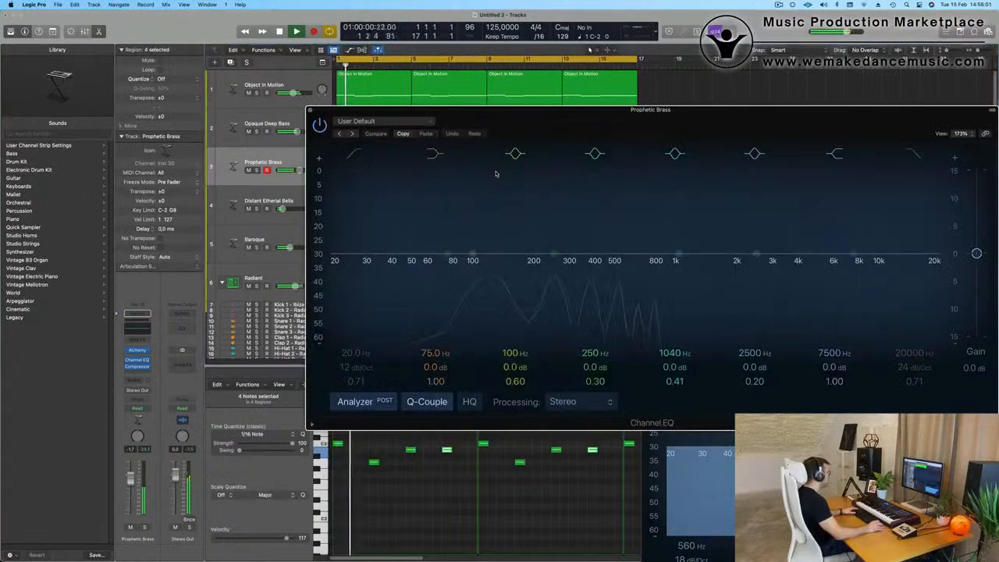
click(356, 154)
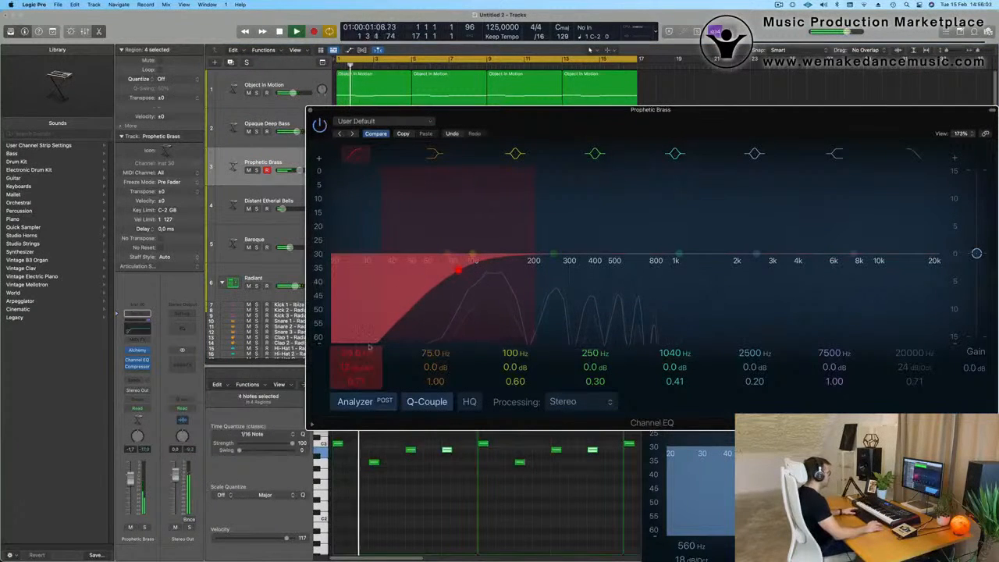
drag(355, 367, 355, 359)
drag(458, 270, 493, 270)
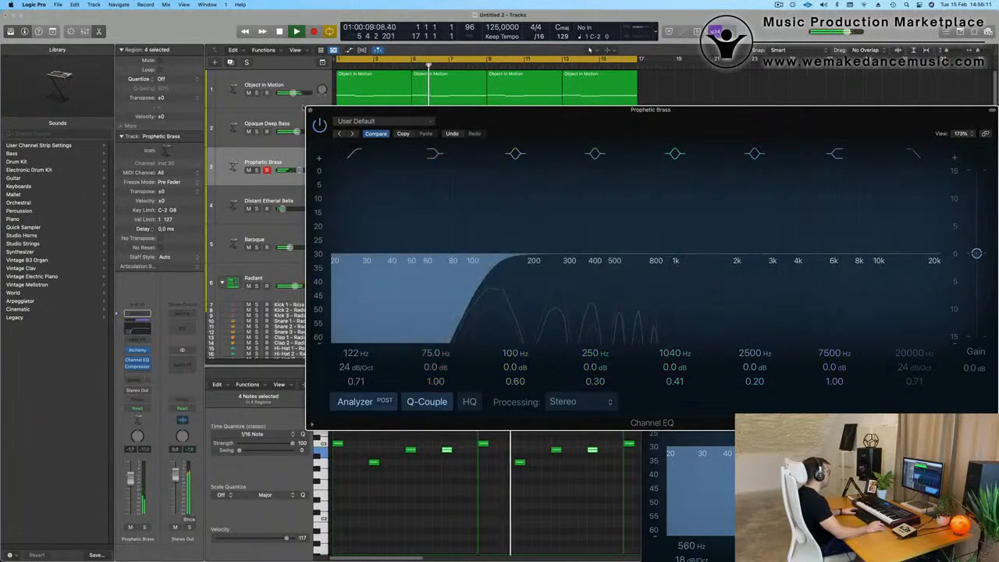
Lower the Prophetic Brass track to about -4.3 dB and close the open equalizer windows.
drag(312, 112, 647, 307)
key(Return)
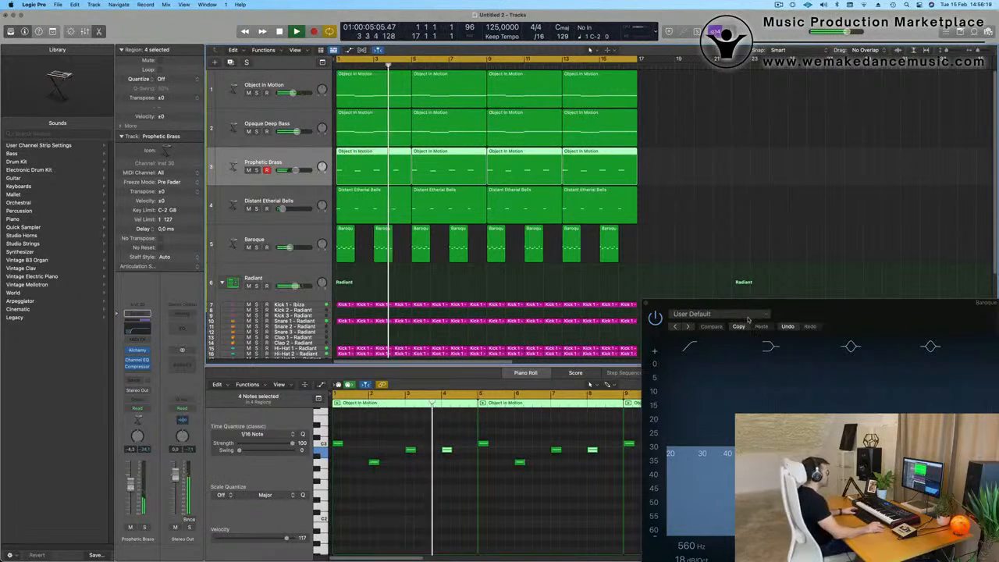
click(646, 305)
Duplicate the Object In Motion track and place the duplicate directly below the Baroque track.
scroll(537, 289, down, 3)
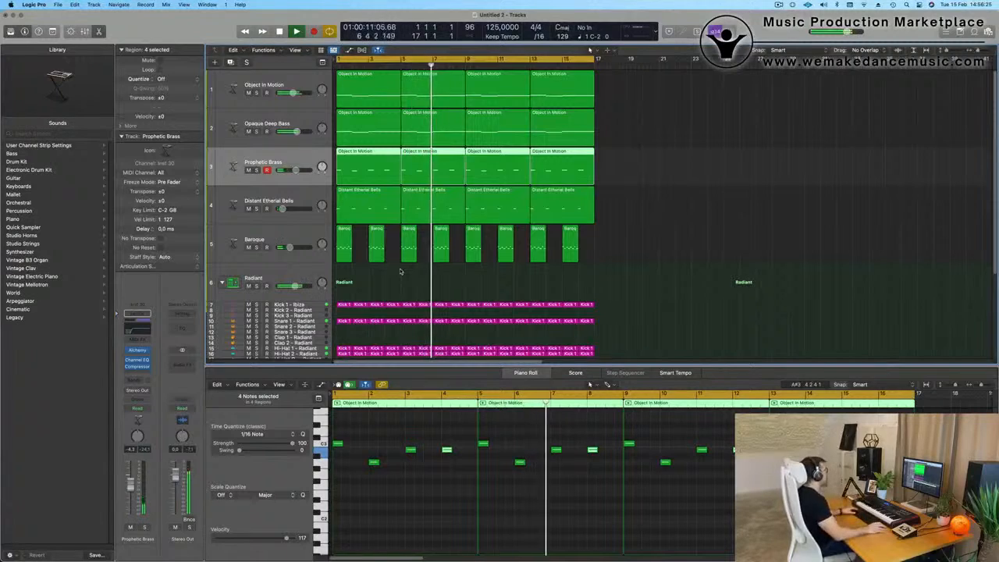
scroll(400, 271, down, 2)
scroll(305, 82, up, 2)
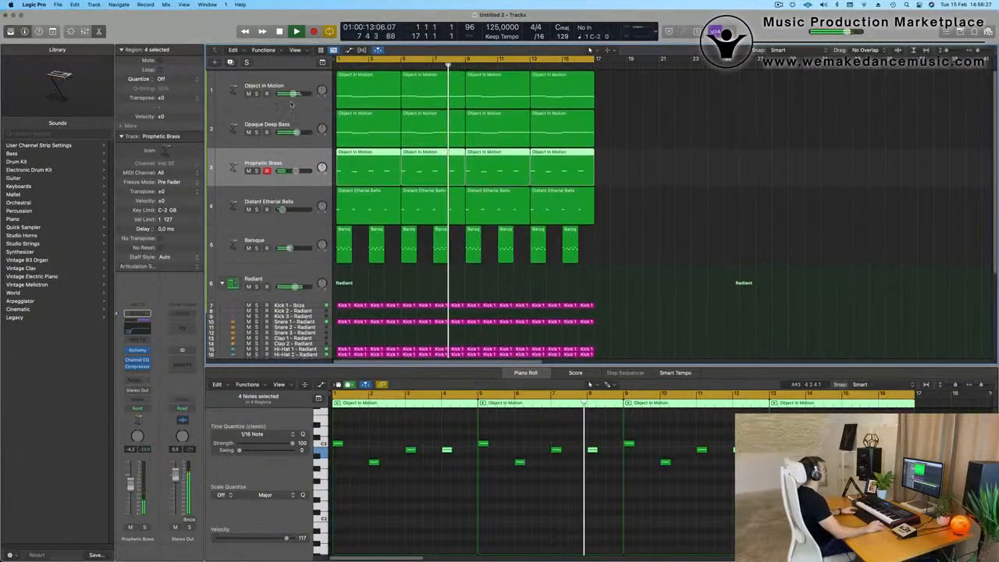
click(305, 84)
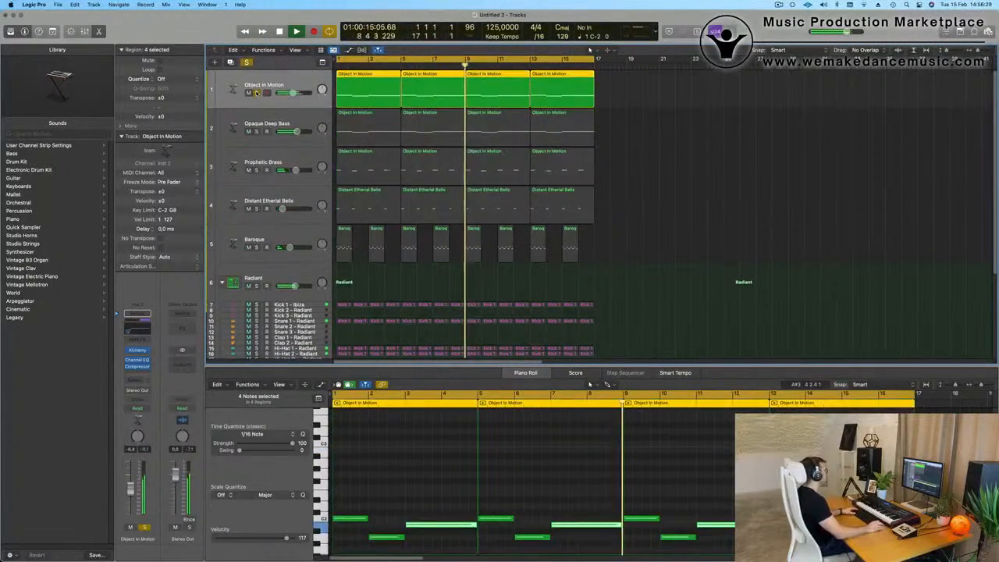
key(Return)
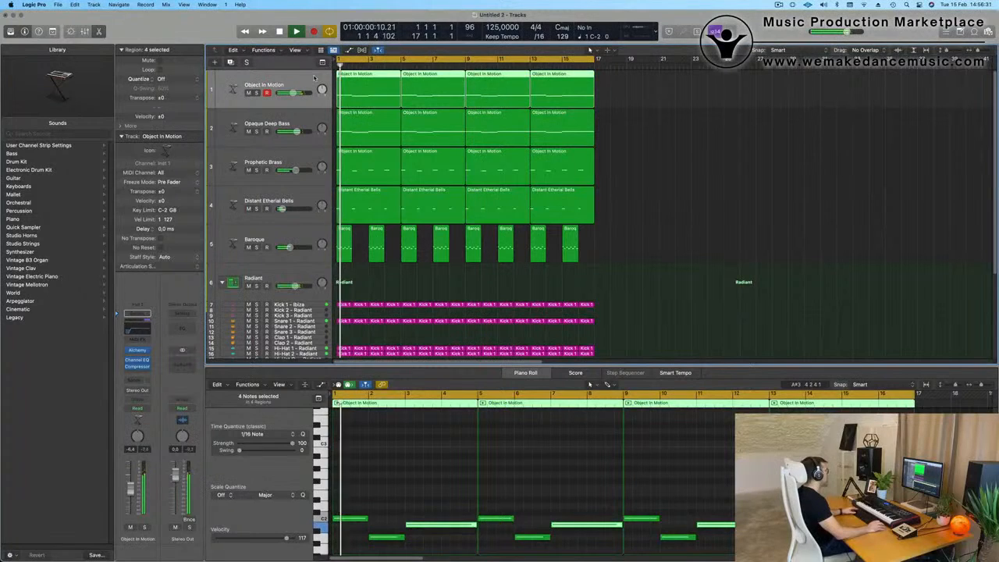
key(super+d)
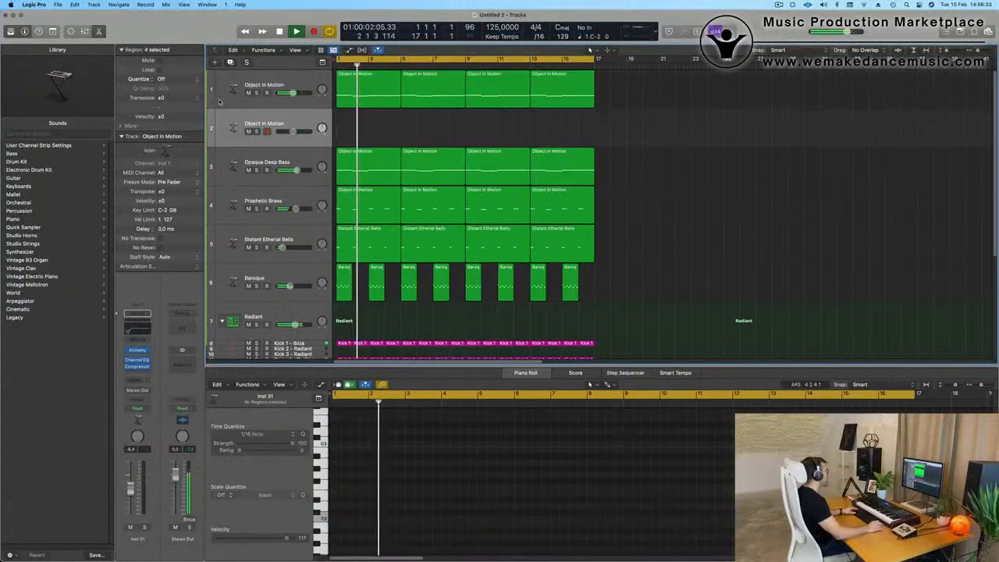
drag(297, 123, 297, 273)
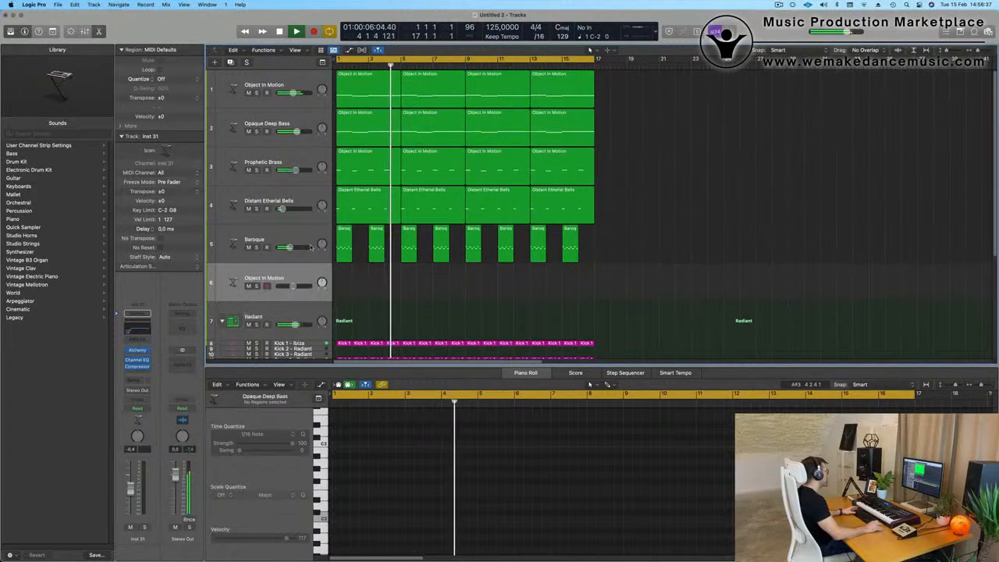
Copy the first Object In Motion region onto the duplicated track and add copies of its three notes one octave higher.
key(Return)
drag(365, 103, 365, 296)
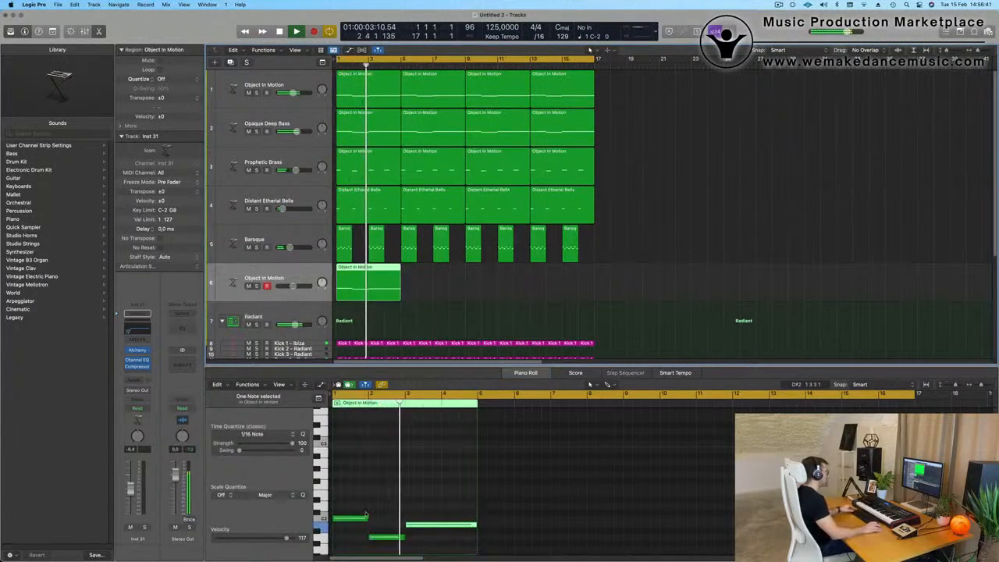
drag(359, 517, 361, 446)
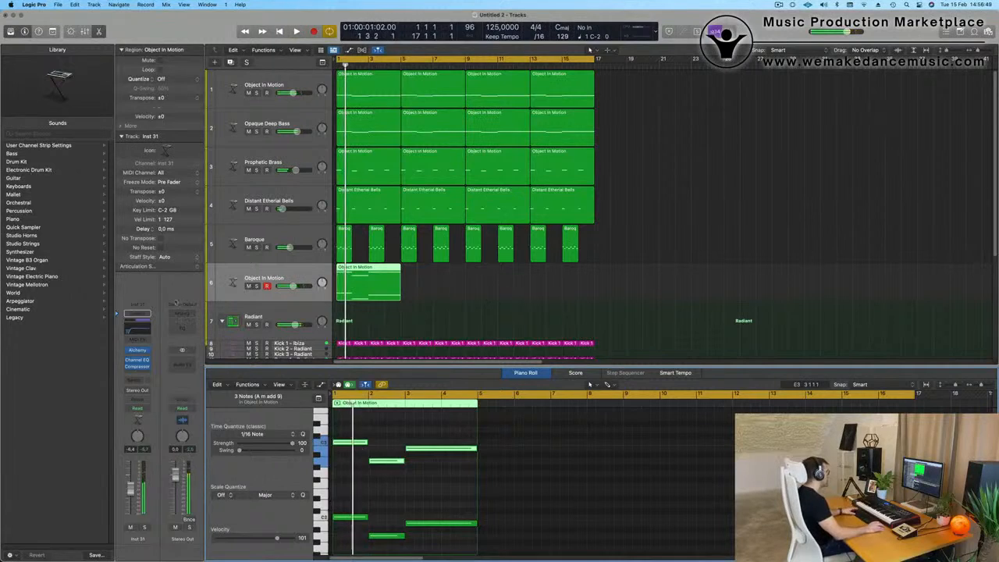
Repeat the octave-doubled region three times along the duplicated track and play it from the beginning with its Alchemy synth open.
key(v)
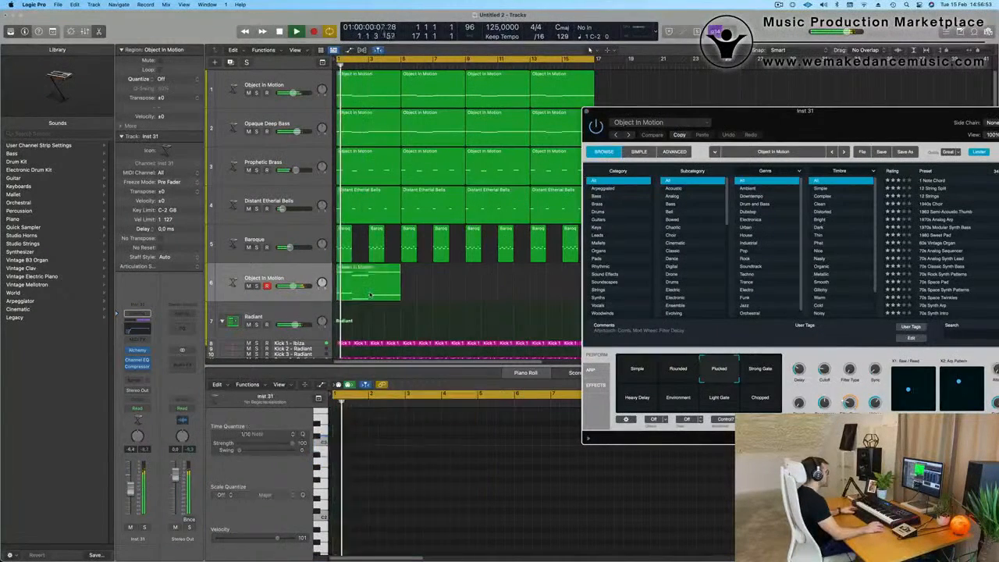
key(super+r)
key(super+r)
key(super+r)
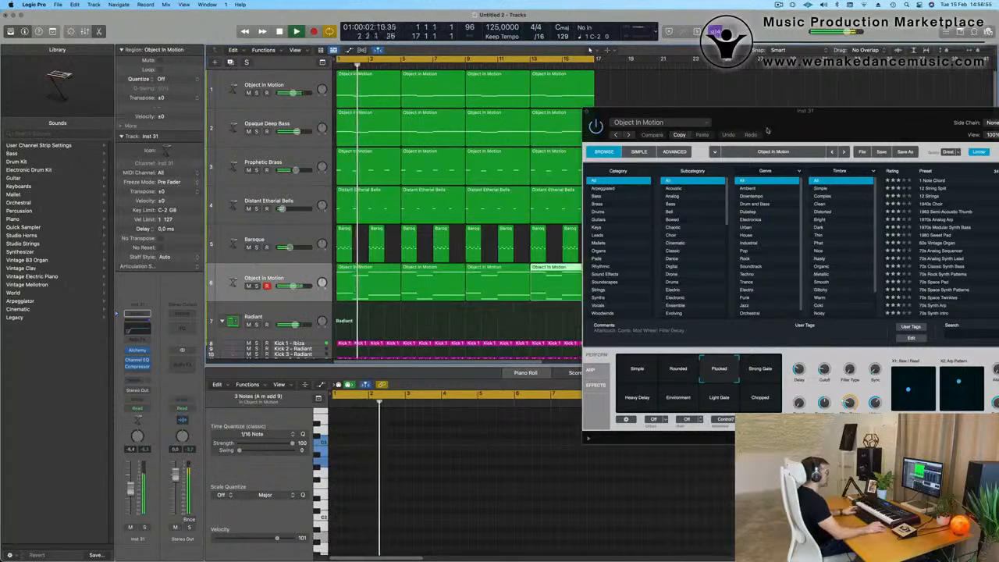
drag(789, 112, 584, 104)
key(space)
key(space)
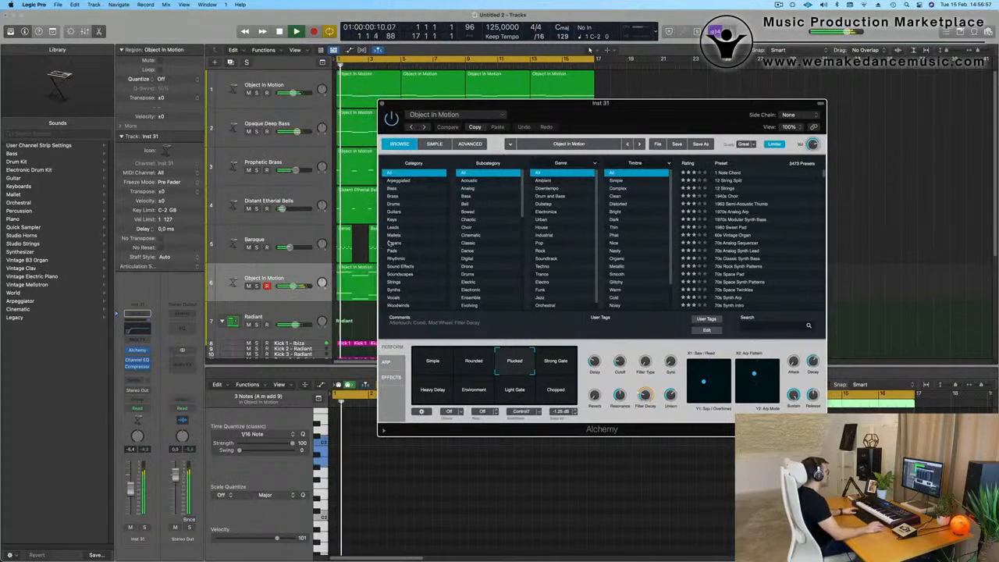
Filter the Alchemy presets to Pads, load Cirrus Clouds on the duplicated track, and play it from the beginning.
click(414, 250)
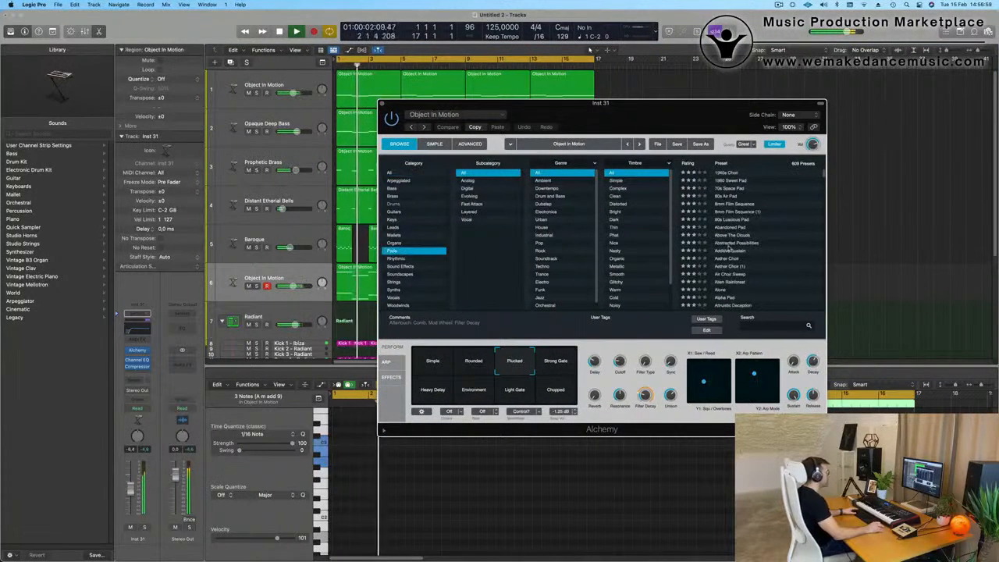
scroll(730, 250, down, 10)
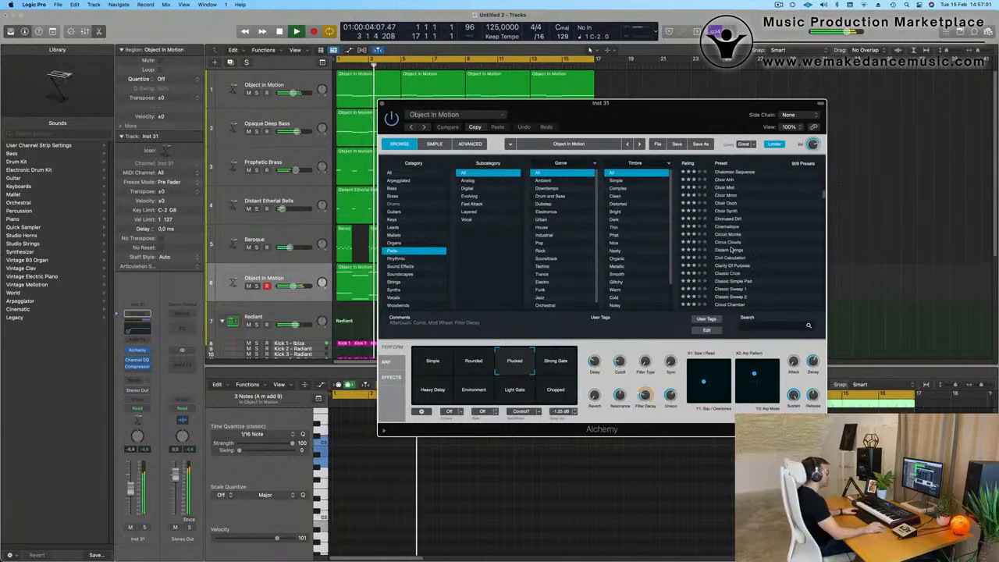
click(729, 243)
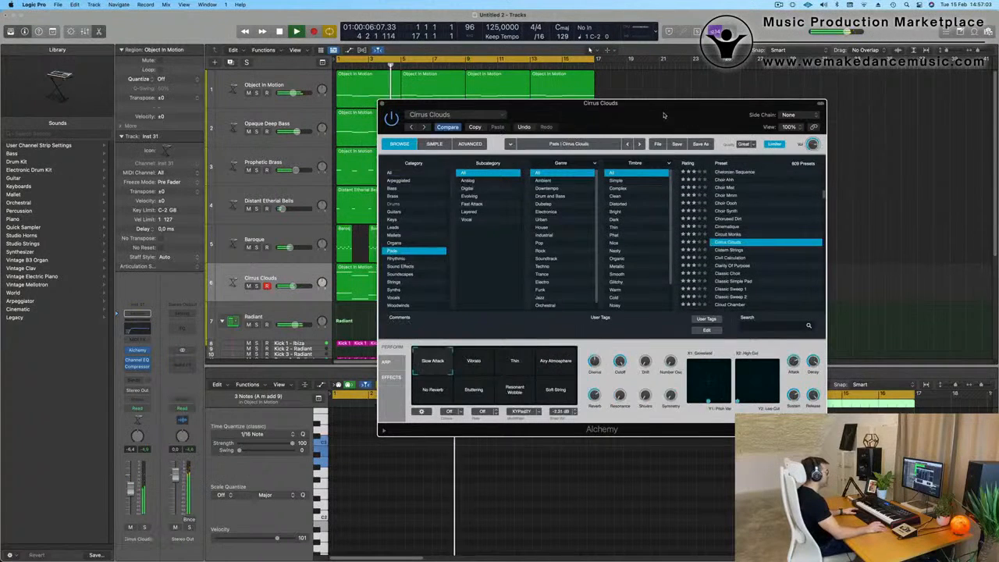
drag(662, 115, 750, 106)
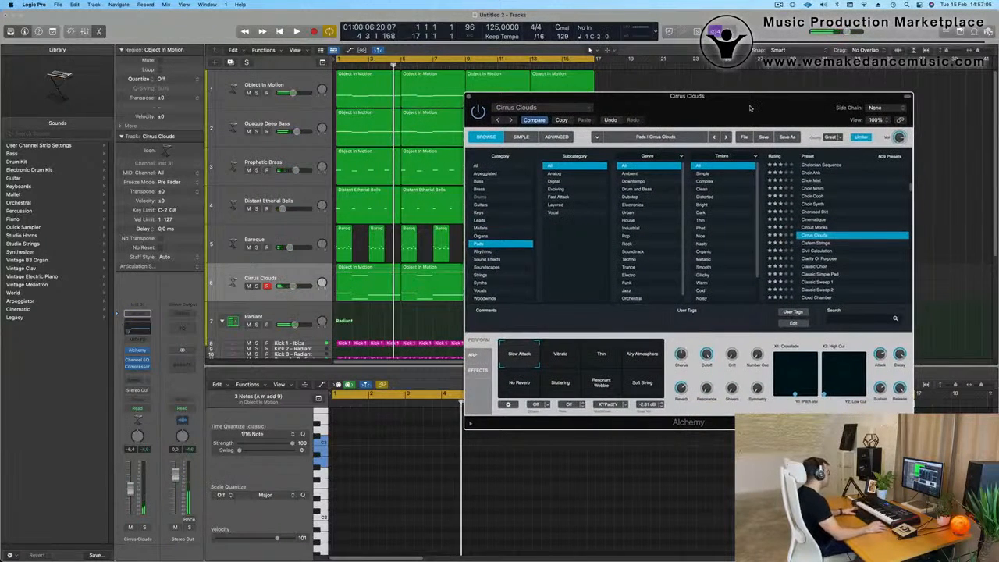
key(space)
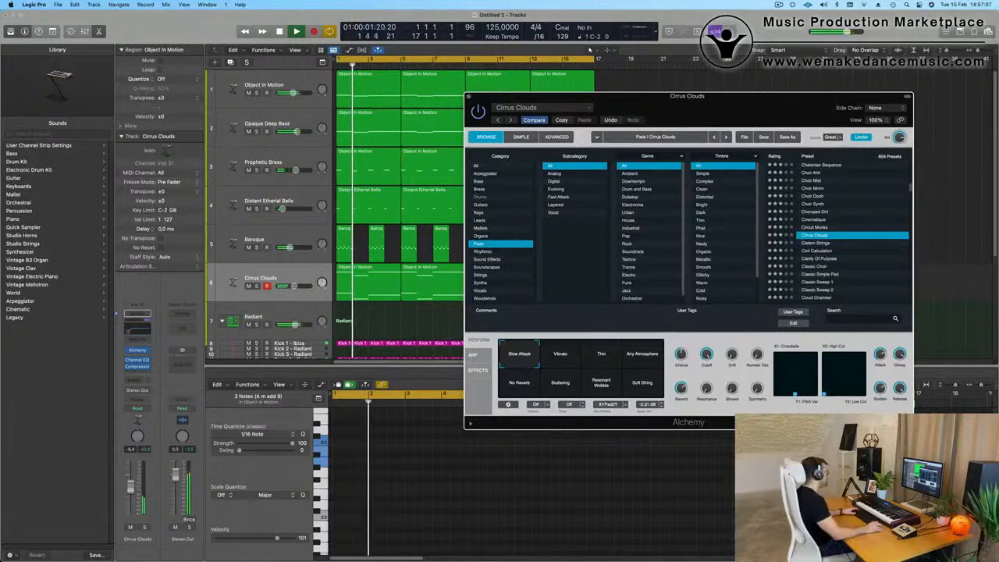
Audition the Vibrato, Thin and No Reverb variations of Cirrus Clouds while adjusting the track volume to about -4.0 dB.
click(589, 50)
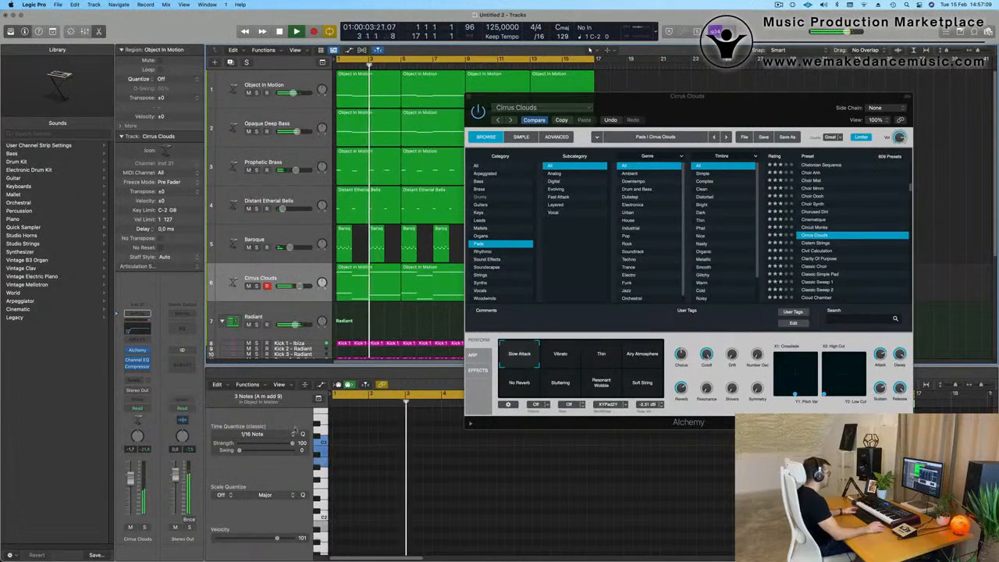
click(570, 359)
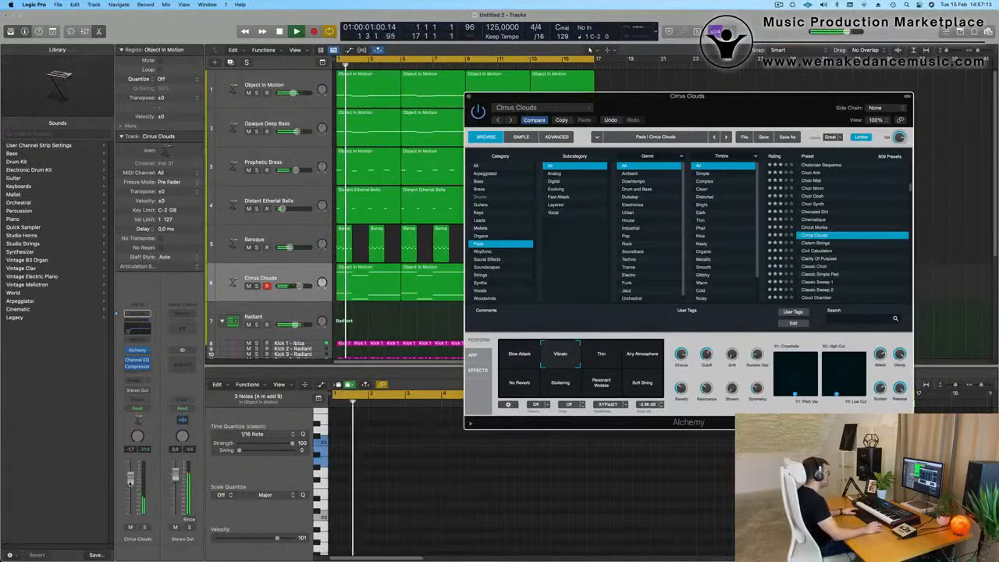
click(259, 451)
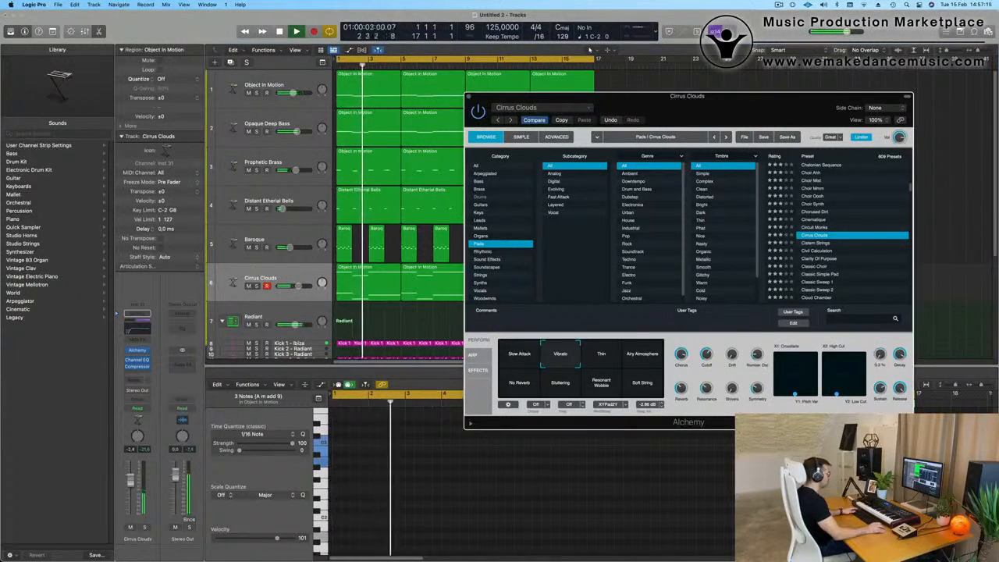
click(618, 361)
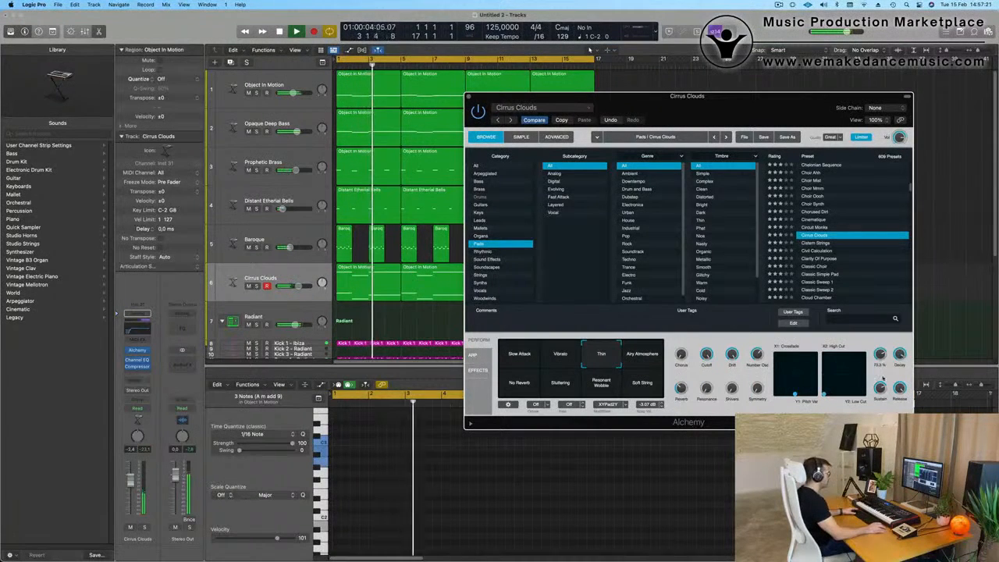
key(space)
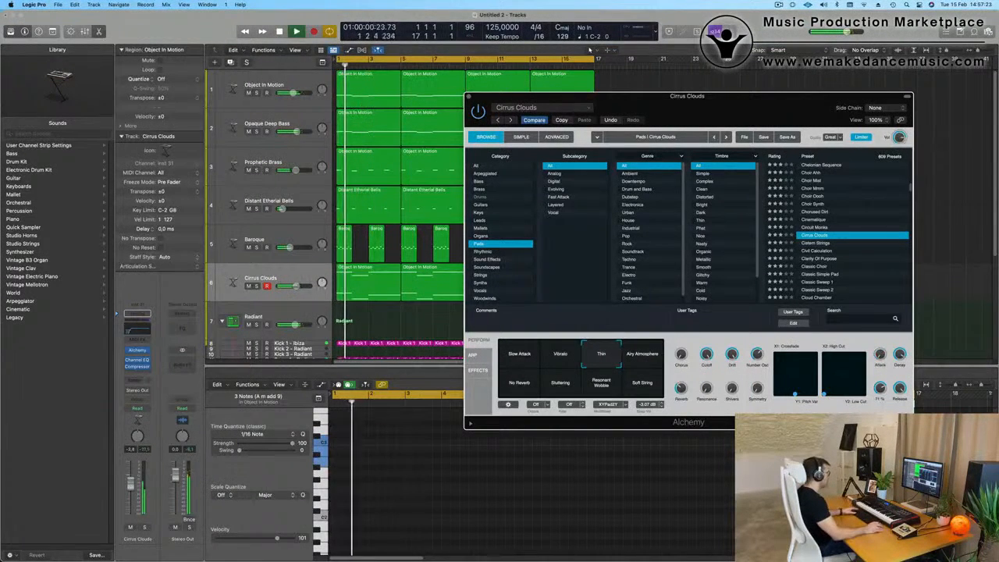
click(522, 386)
key(space)
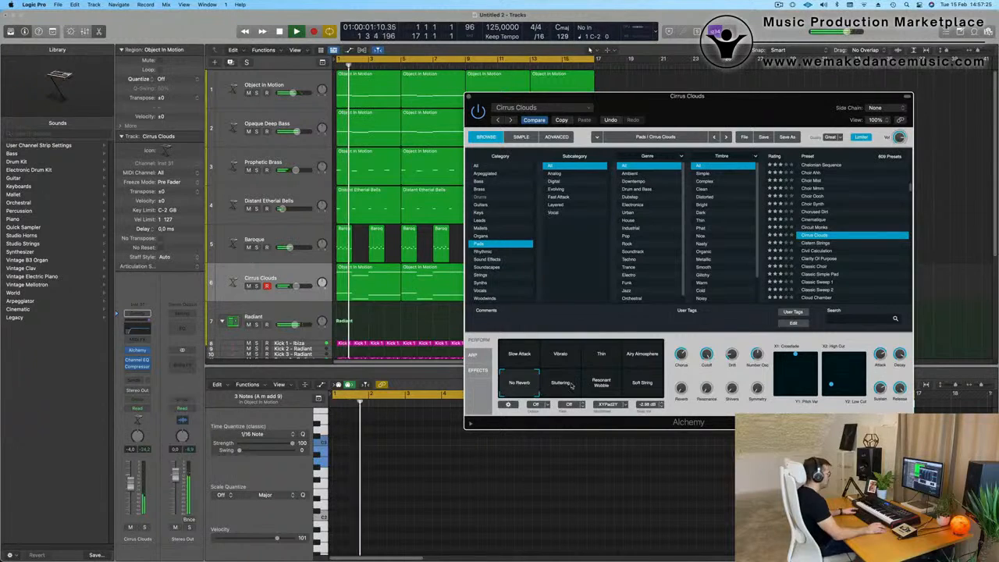
Try the Cistern Strings pad preset on the duplicated track during playback.
click(816, 243)
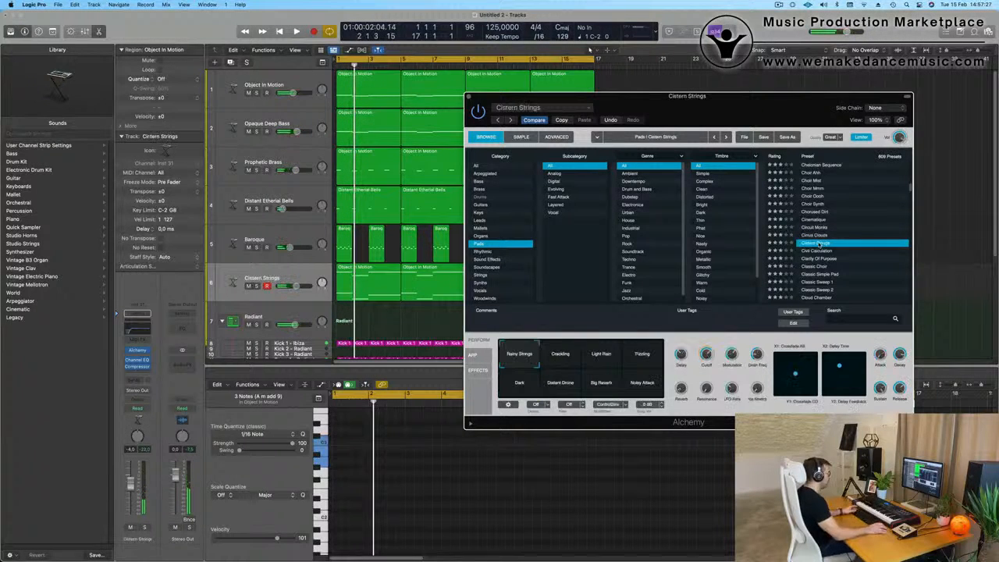
key(space)
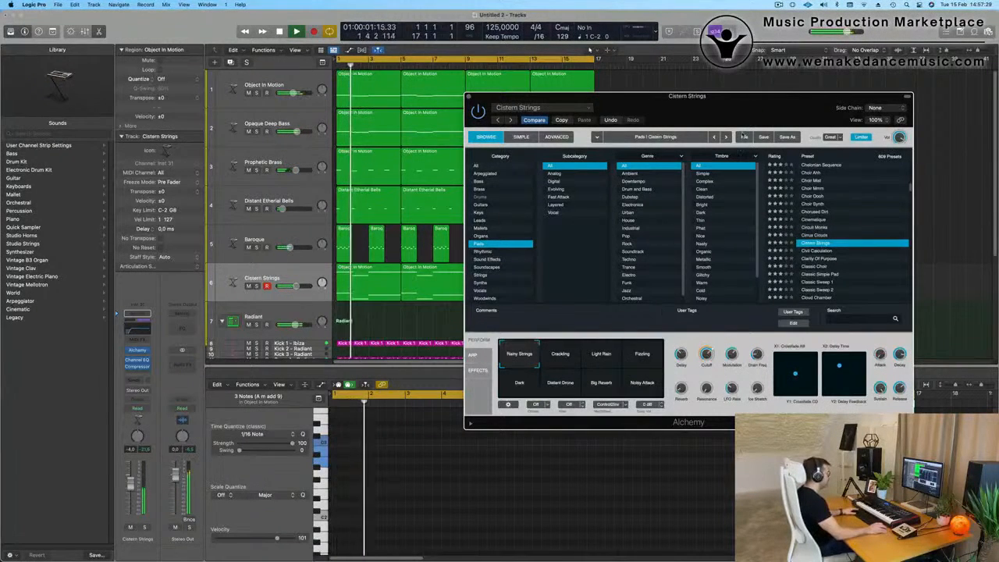
drag(763, 108, 643, 99)
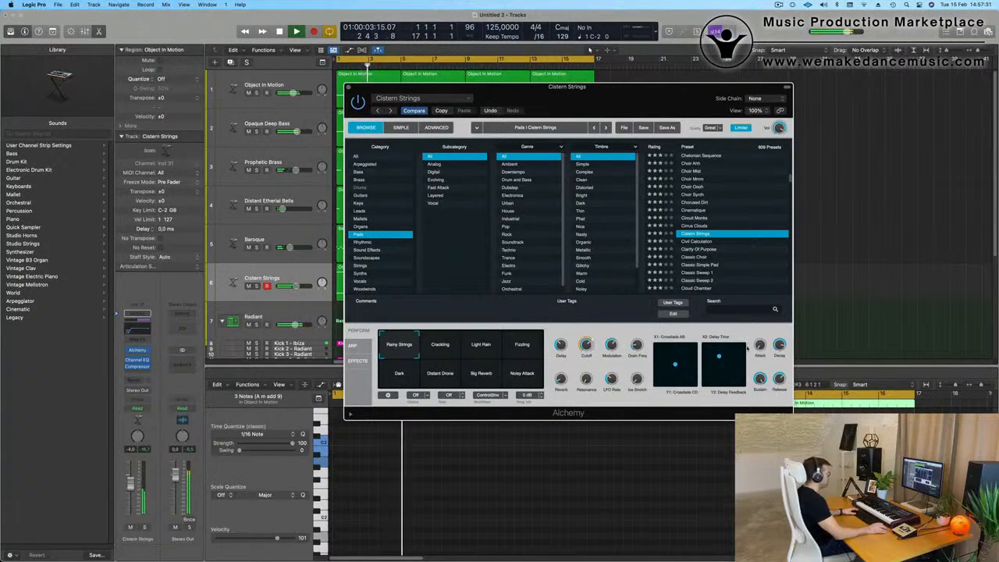
Load the Classic Sweep 1 pad preset in Alchemy and move the synth window clear of the regions.
scroll(711, 272, down, 1)
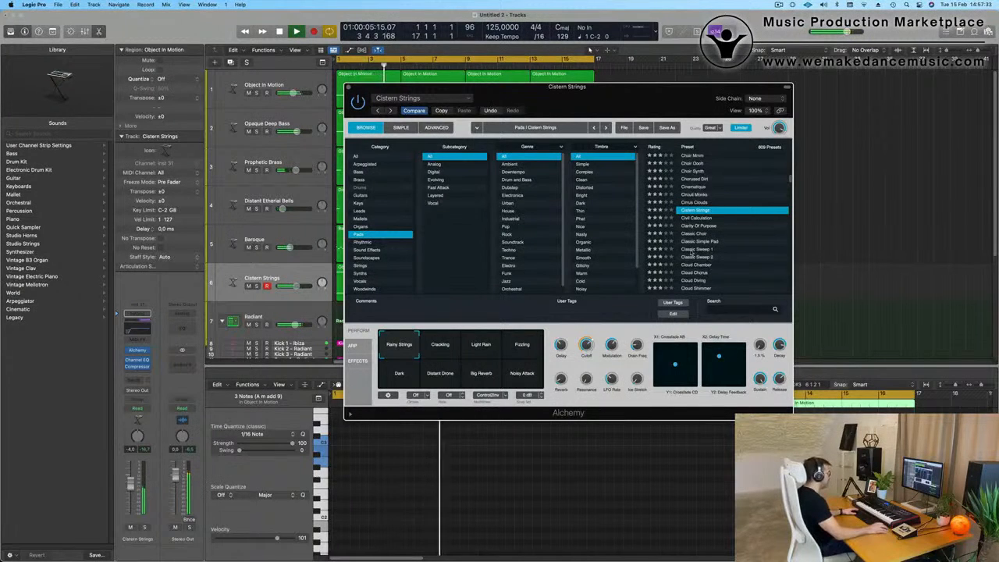
click(691, 250)
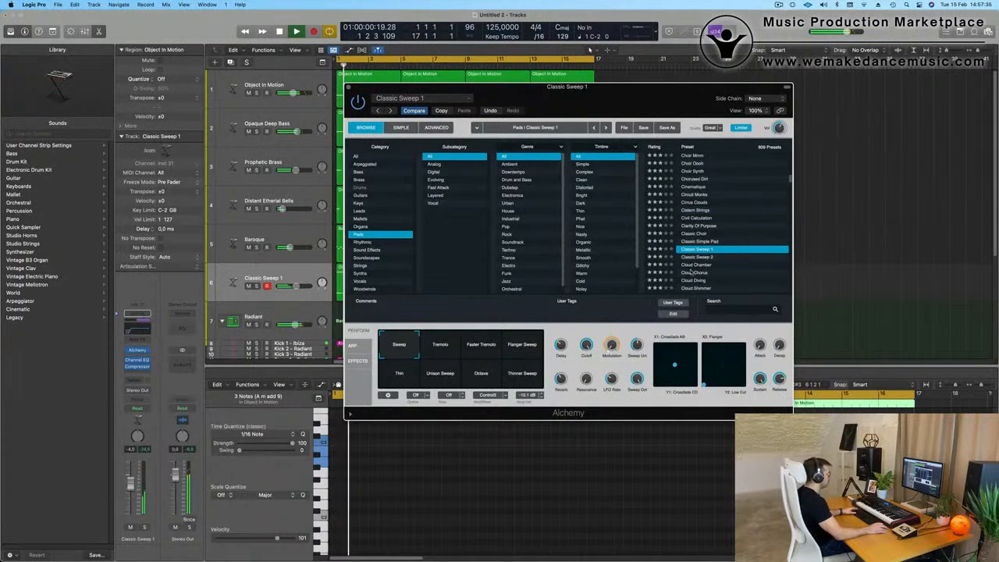
drag(631, 87, 686, 108)
Audition the Tremolo, Faster Tremolo and Flanger Sweep variations of Classic Sweep 1 during playback.
click(499, 372)
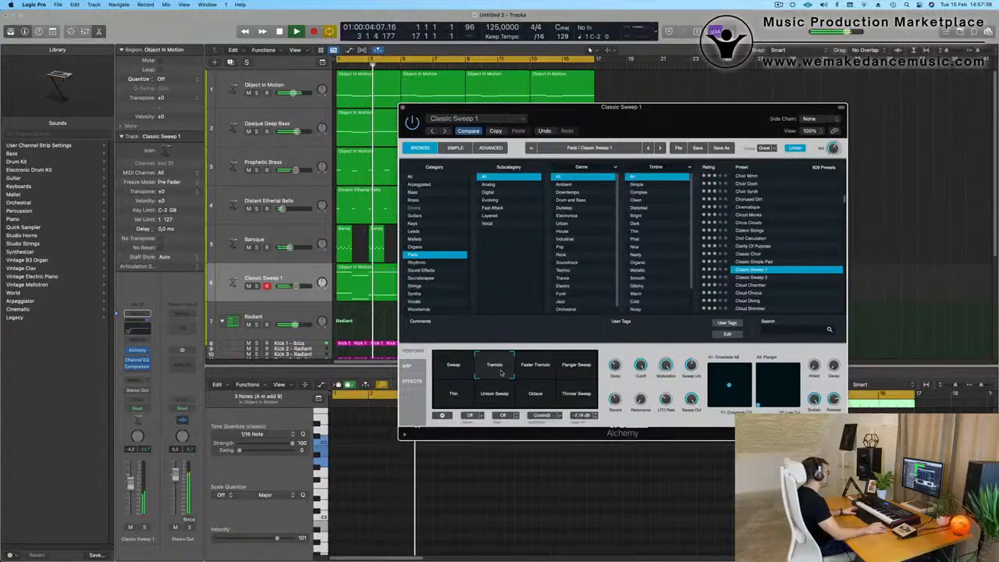
click(543, 370)
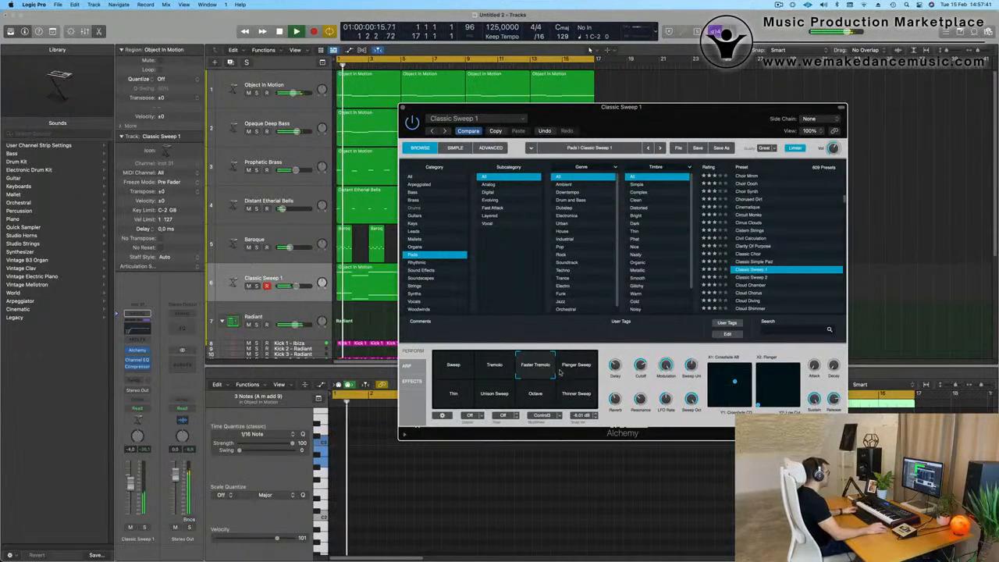
drag(128, 490, 128, 487)
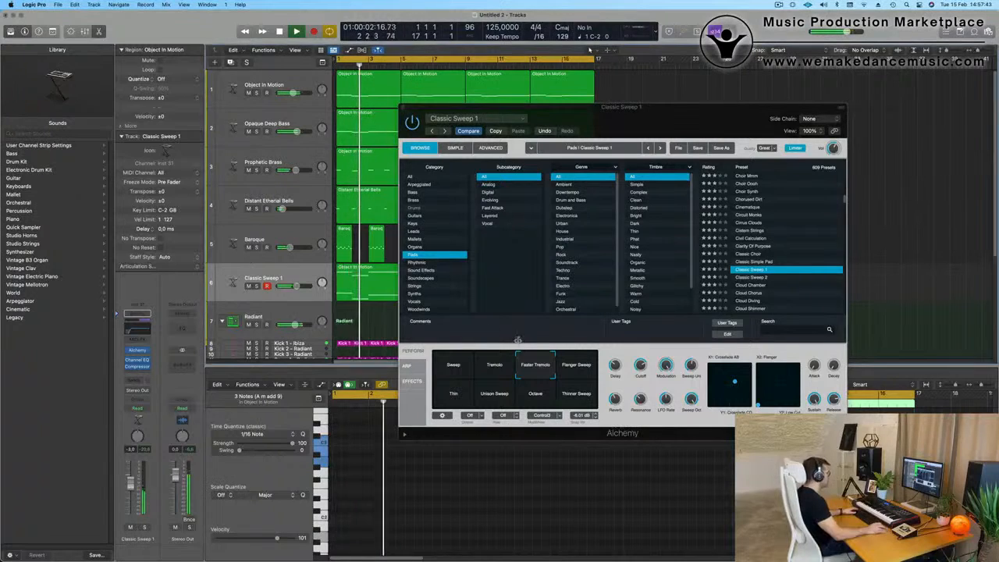
click(581, 375)
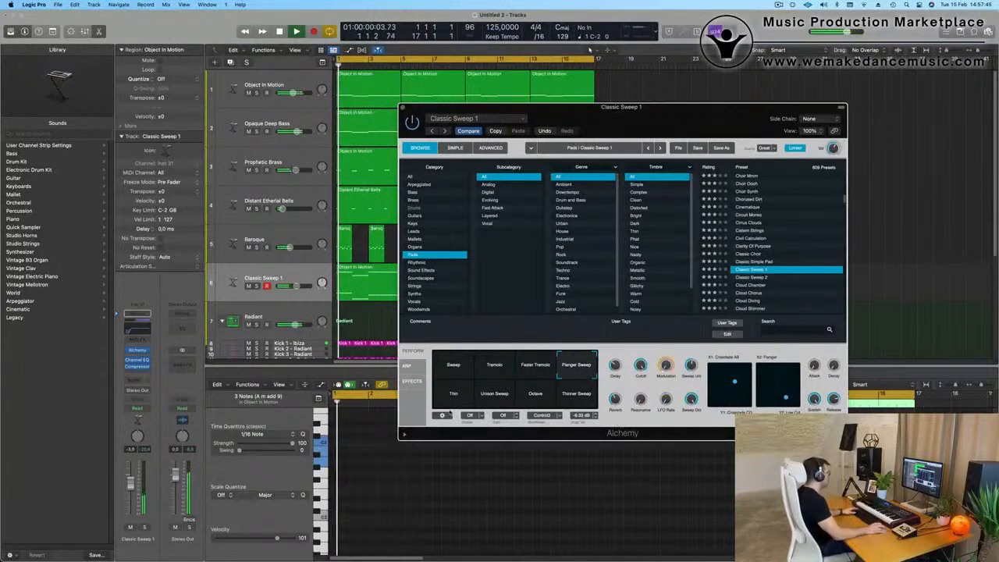
drag(448, 401, 580, 364)
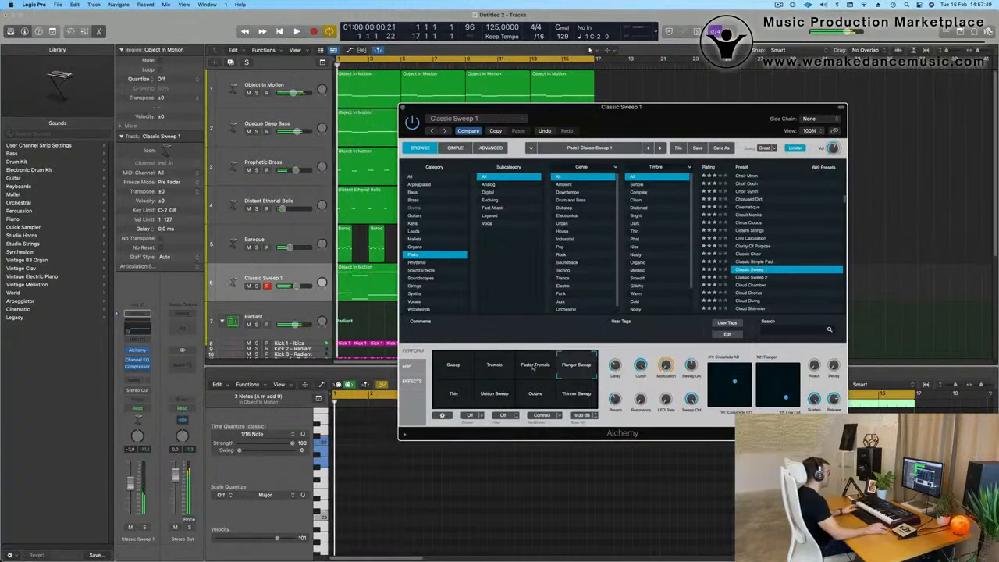
Choose the Sweep variation of Classic Sweep 1, adjust its cutoff, and raise the track volume to about -1.1 dB.
click(455, 366)
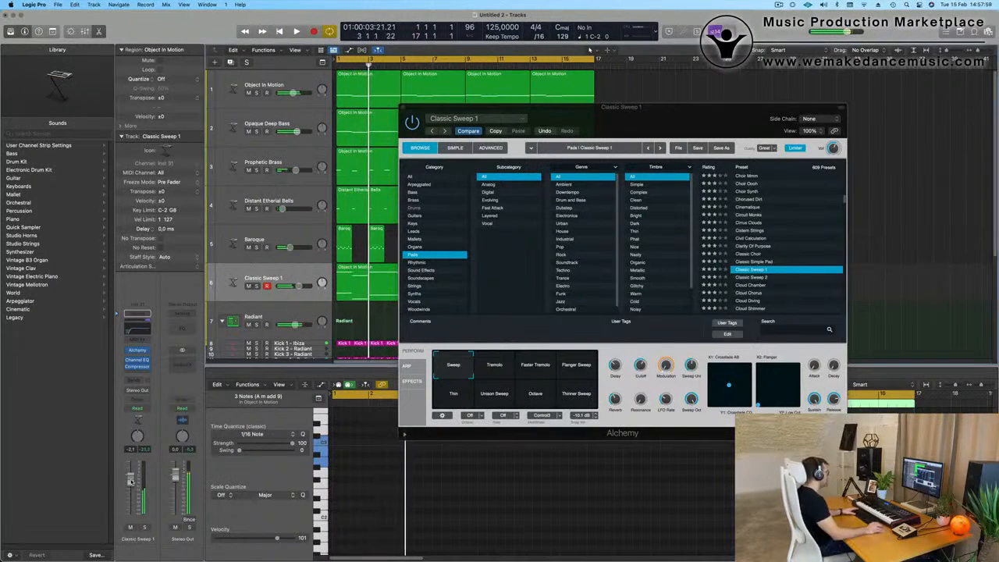
click(291, 428)
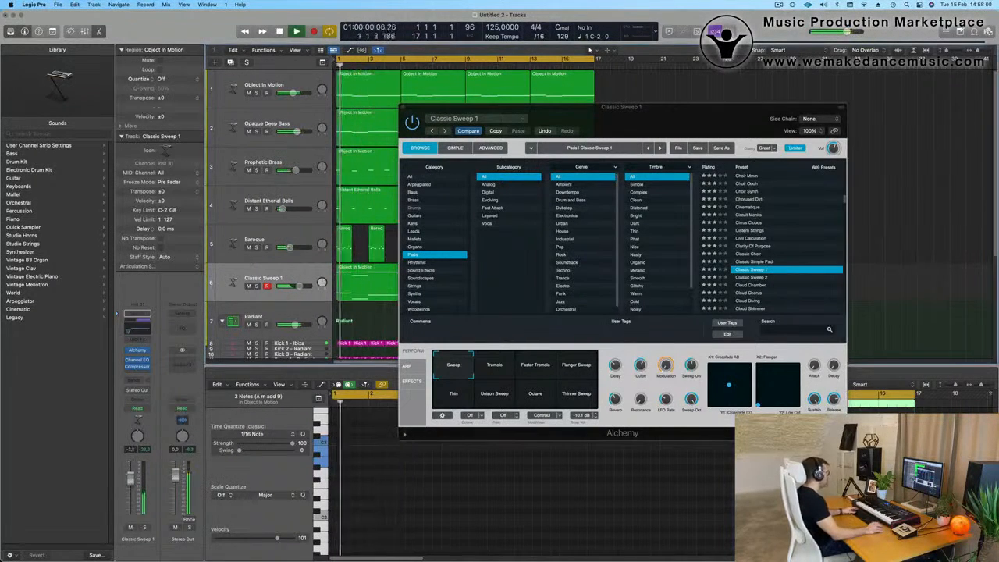
click(640, 365)
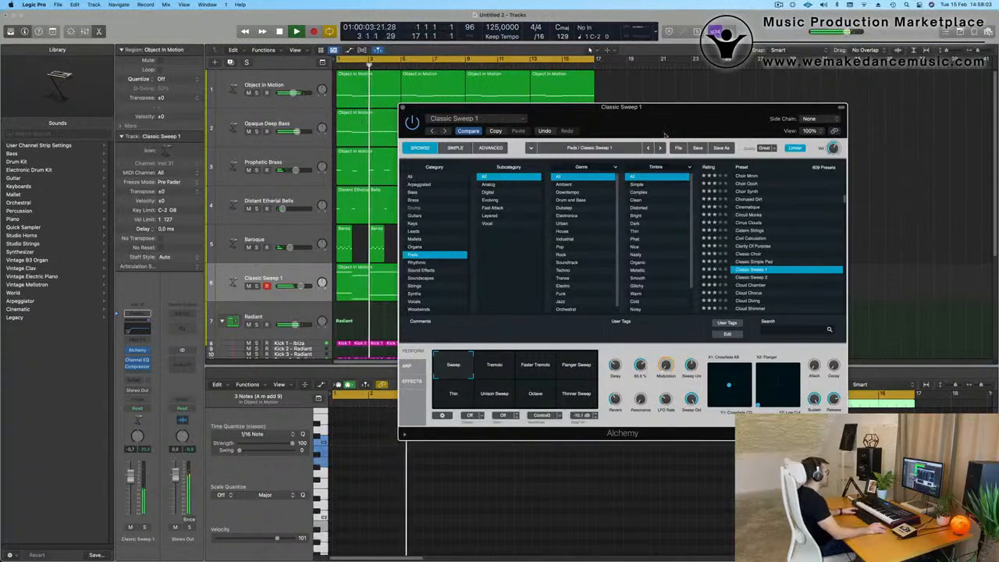
drag(648, 365, 660, 359)
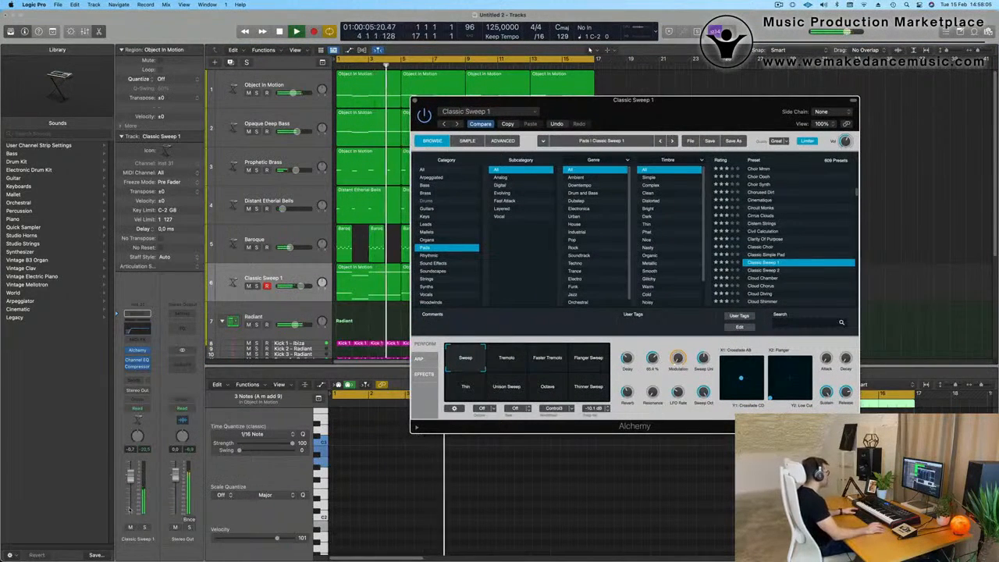
drag(131, 477, 131, 475)
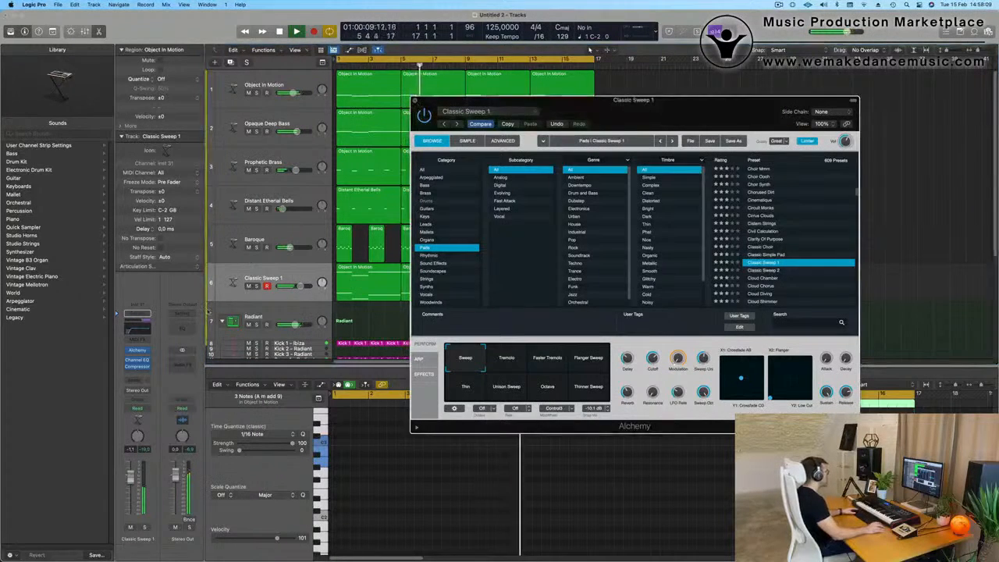
Close the Alchemy window and briefly solo the Classic Sweep 1 track to check it during playback.
click(414, 102)
click(256, 286)
click(256, 286)
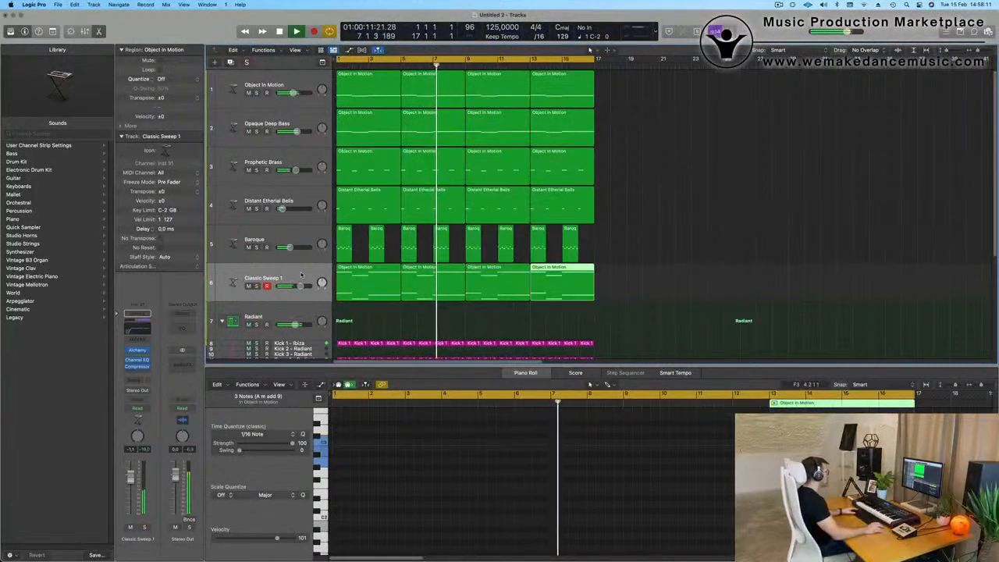
click(235, 295)
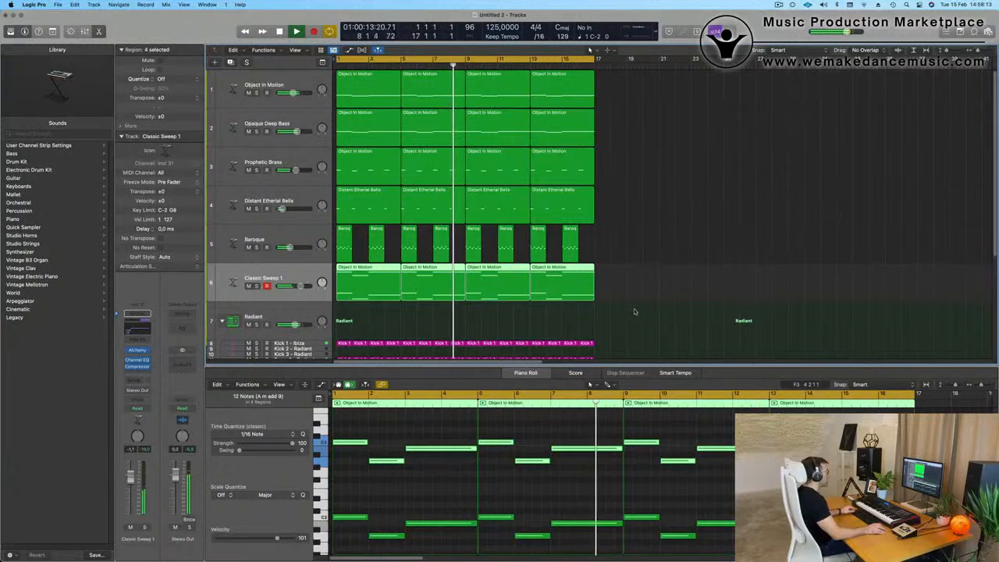
scroll(594, 289, down, 1)
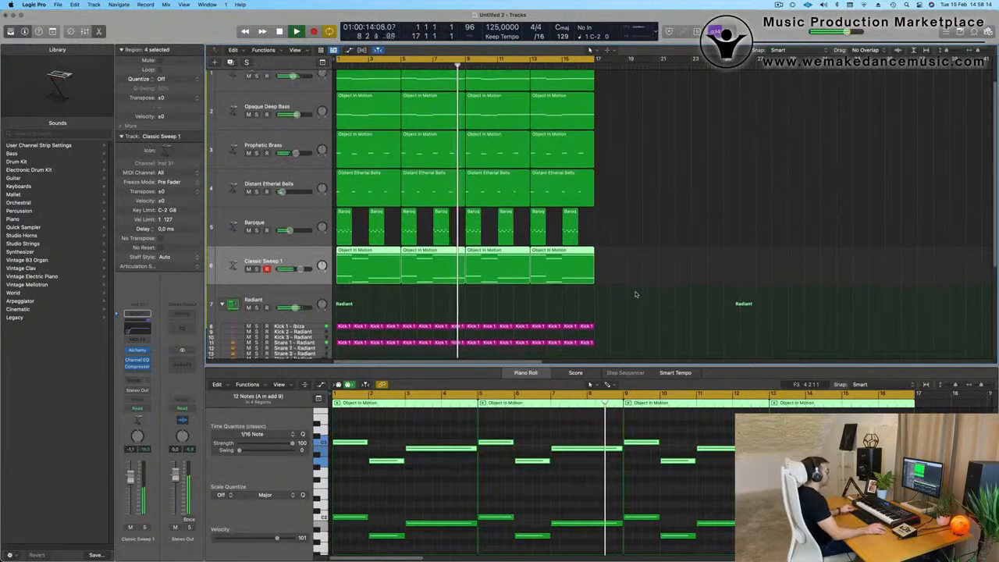
scroll(661, 205, up, 1)
click(659, 207)
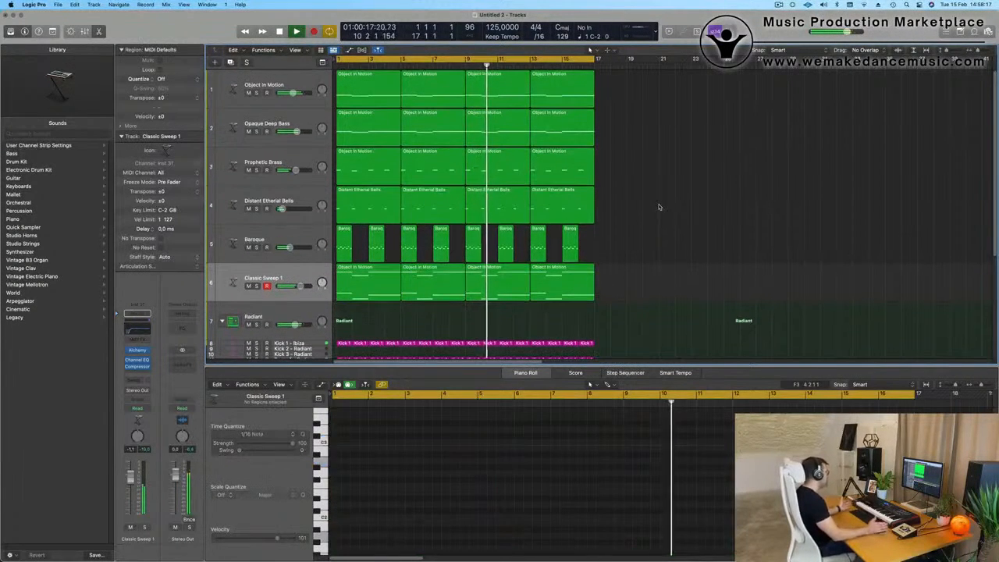
click(297, 282)
Select all regions in the project and repeat them once directly after the existing 16 bars.
click(756, 169)
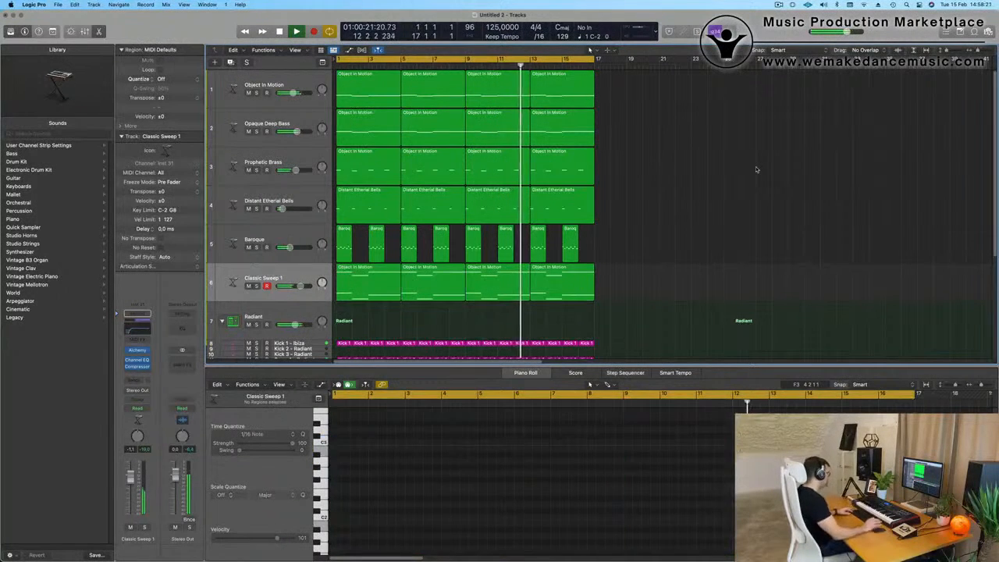
key(super+a)
key(super+r)
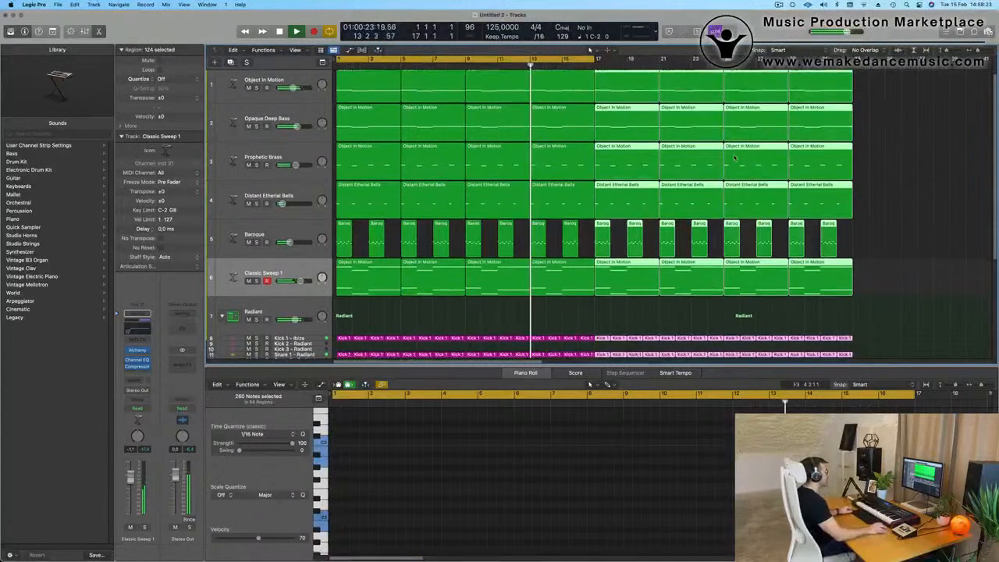
Show the secondary time ruler above the whole arrangement.
key(super+Left)
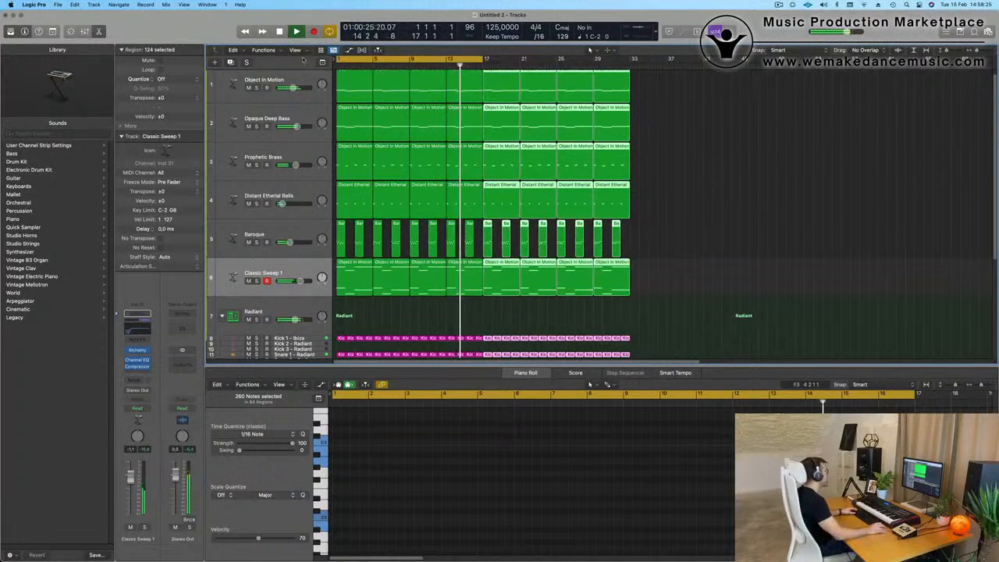
click(297, 50)
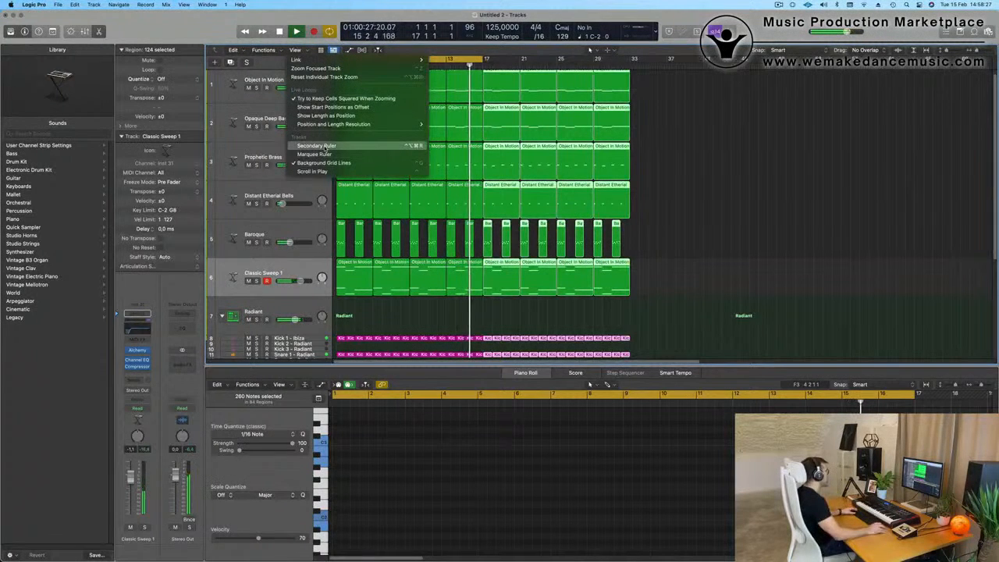
click(384, 146)
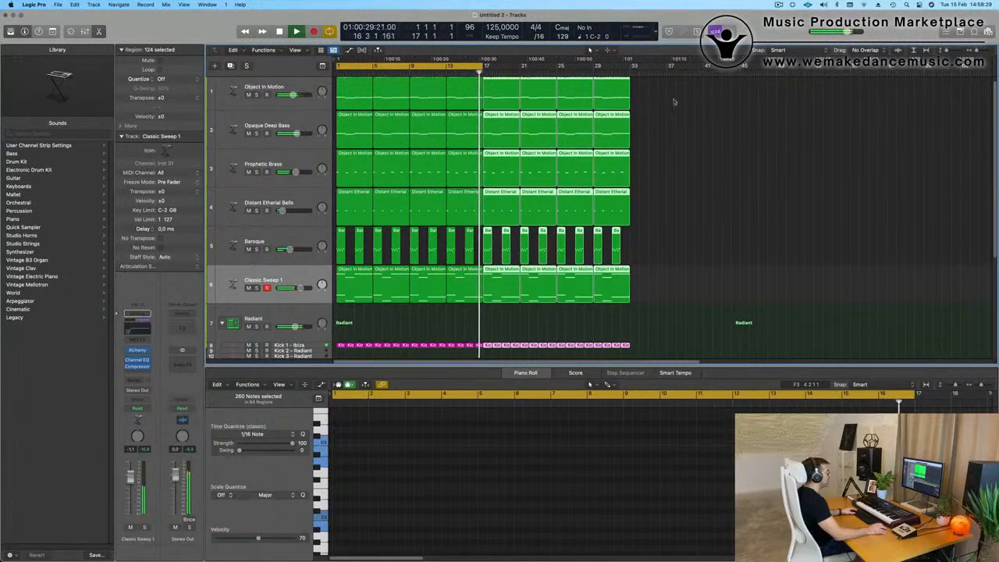
Extend the cycle range to bar 33, restart playback from the beginning, and briefly solo the Classic Sweep 1 track.
click(724, 147)
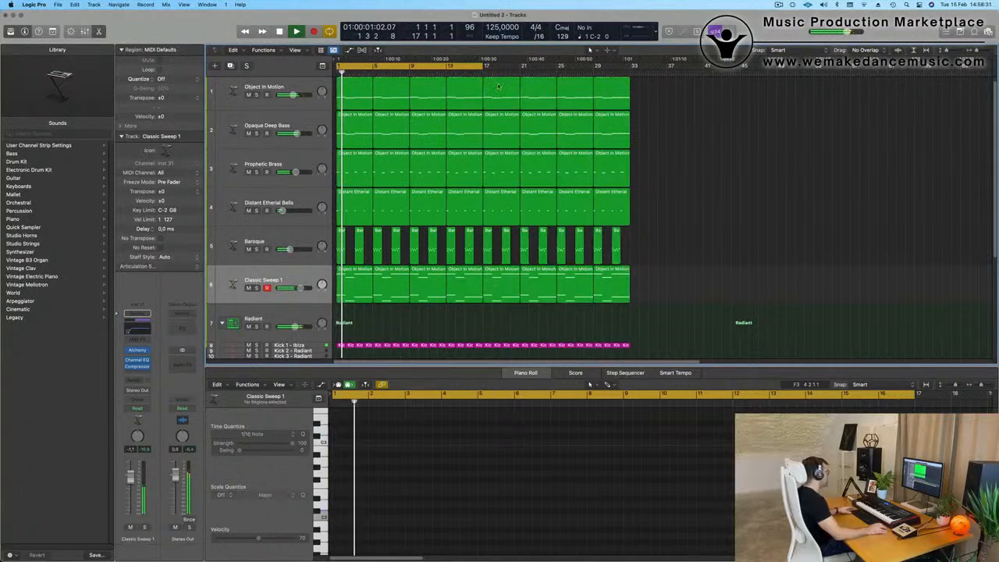
drag(496, 80, 621, 80)
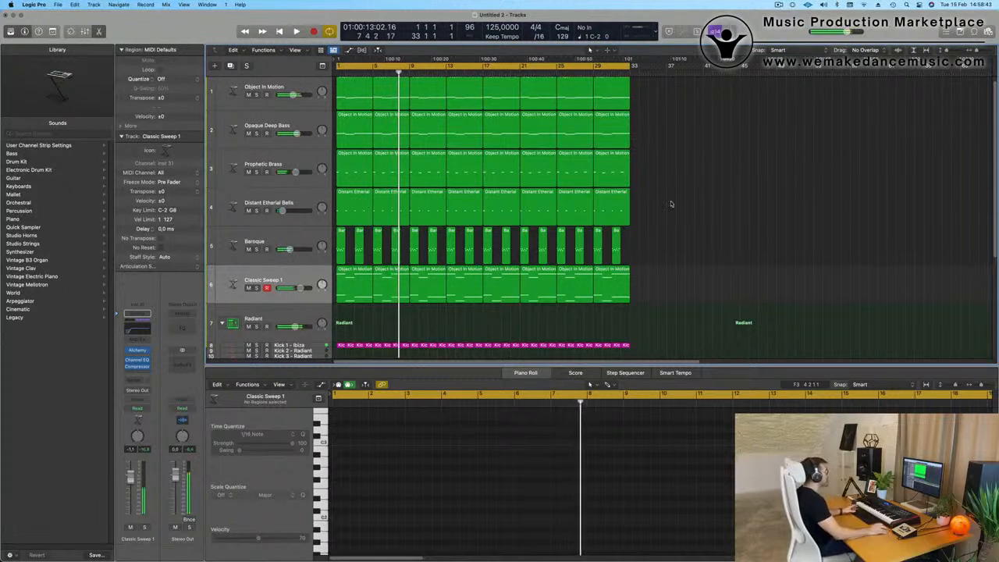
key(Return)
scroll(679, 211, up, 1)
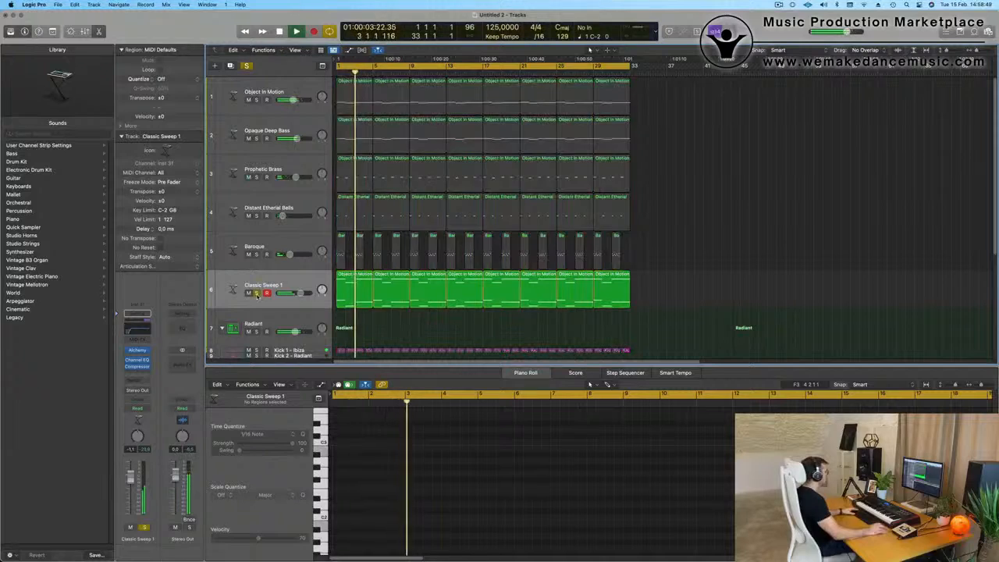
click(298, 282)
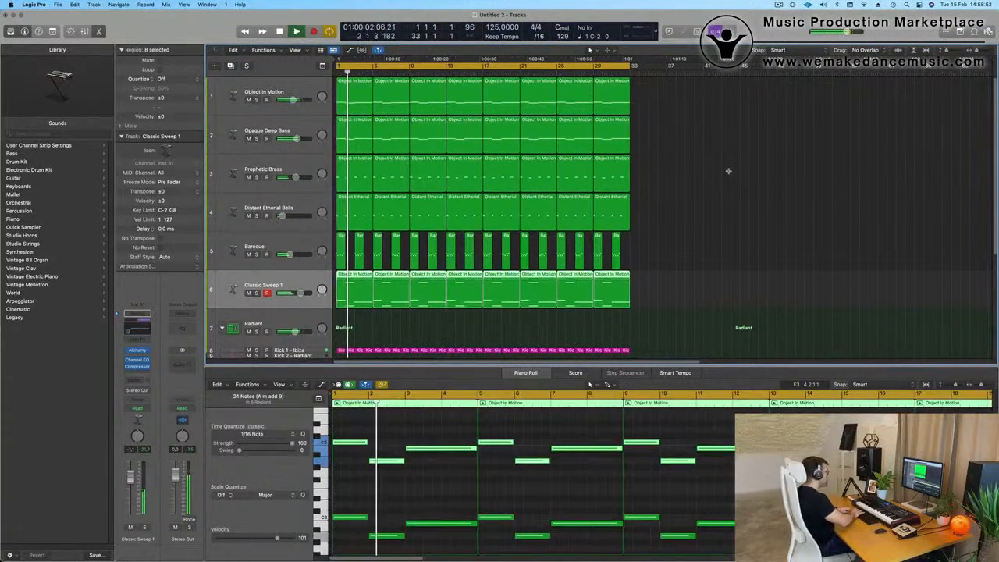
Repeat all regions once directly after the existing 32 bars and extend the cycle range to bar 65.
key(super+a)
key(super+r)
key(super+Left)
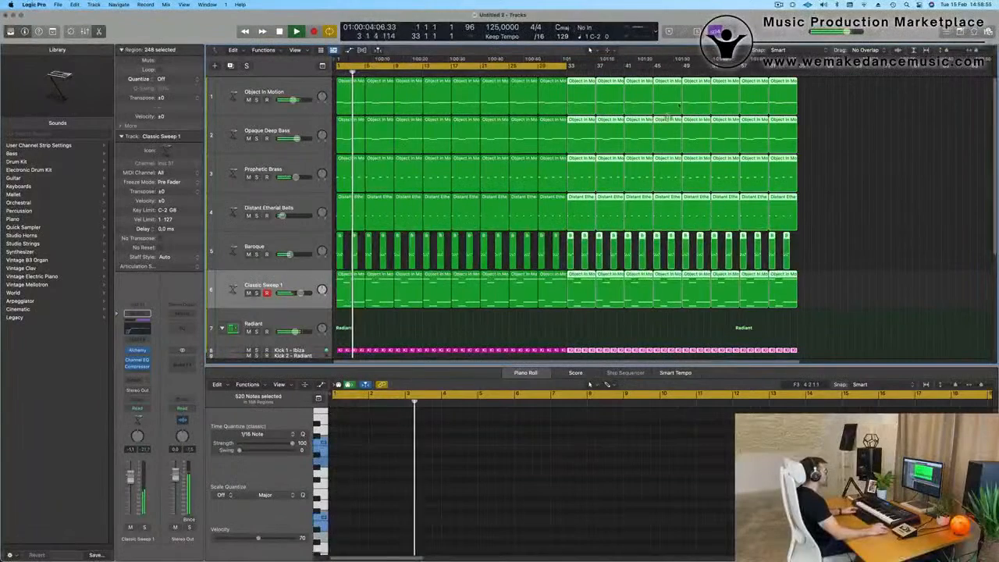
drag(567, 65, 798, 78)
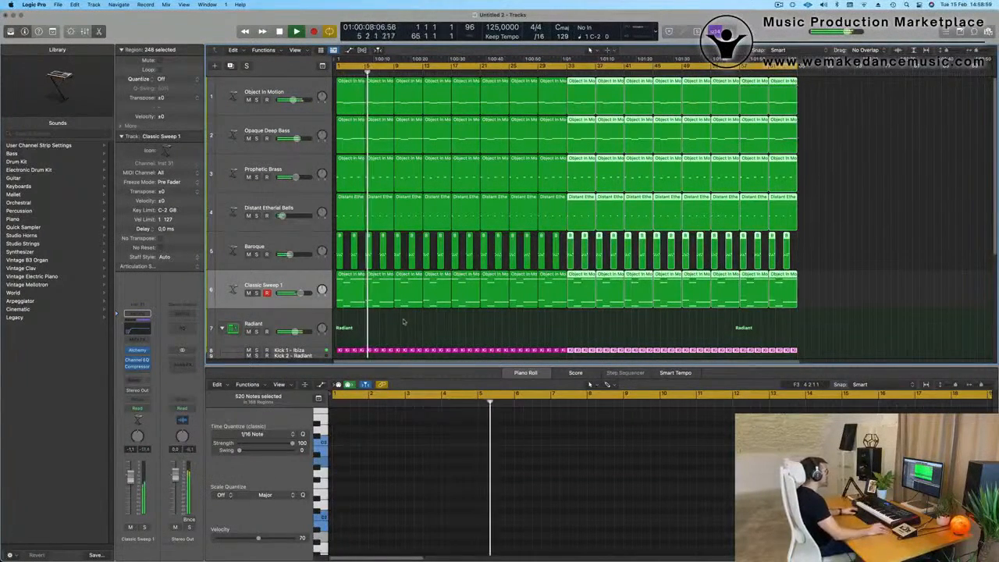
Duplicate the Classic Sweep 1 track and load the Fast Attack pad preset Brassy Jazz Ensemble in the copy's Alchemy.
click(292, 283)
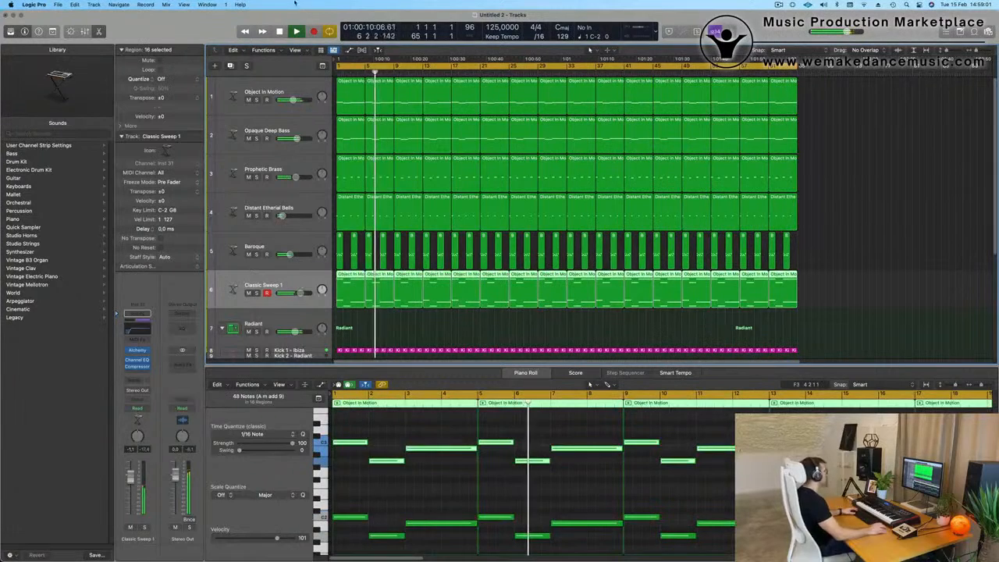
key(super+d)
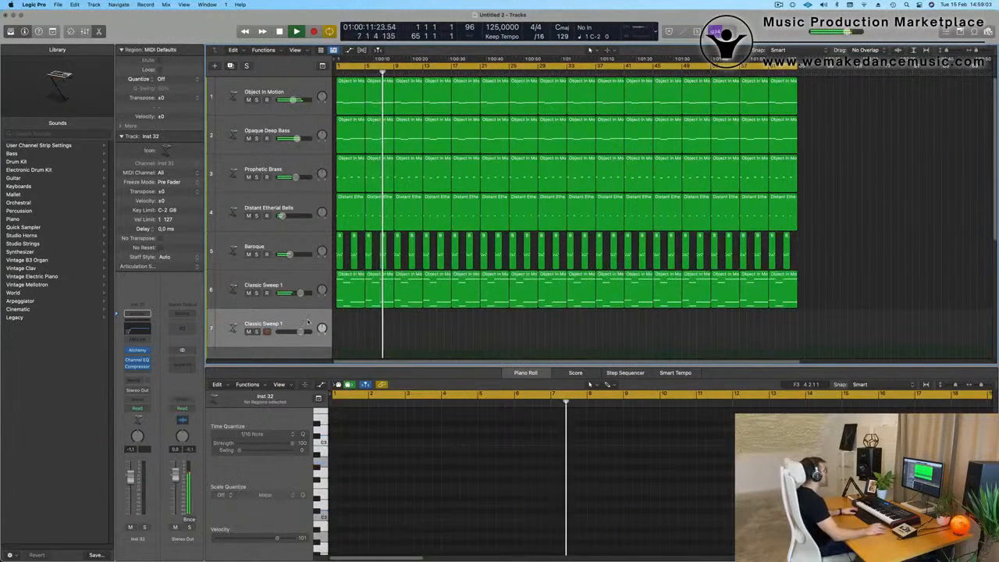
click(137, 351)
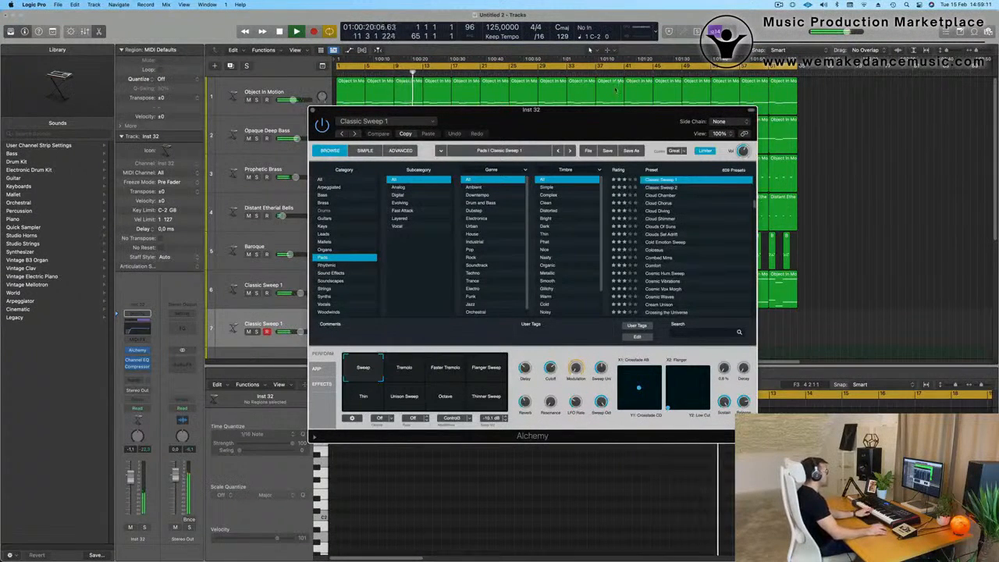
drag(558, 119, 628, 129)
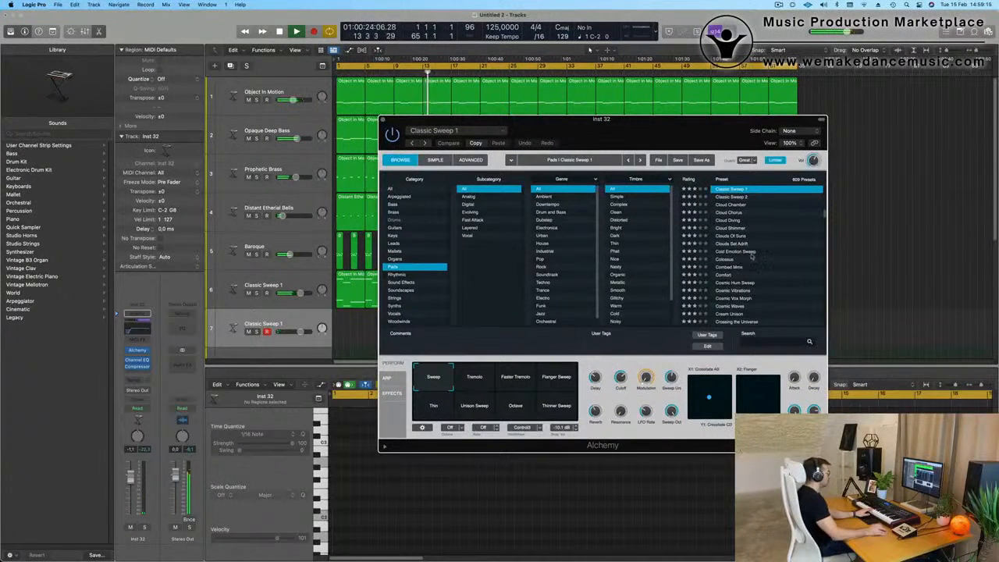
click(724, 260)
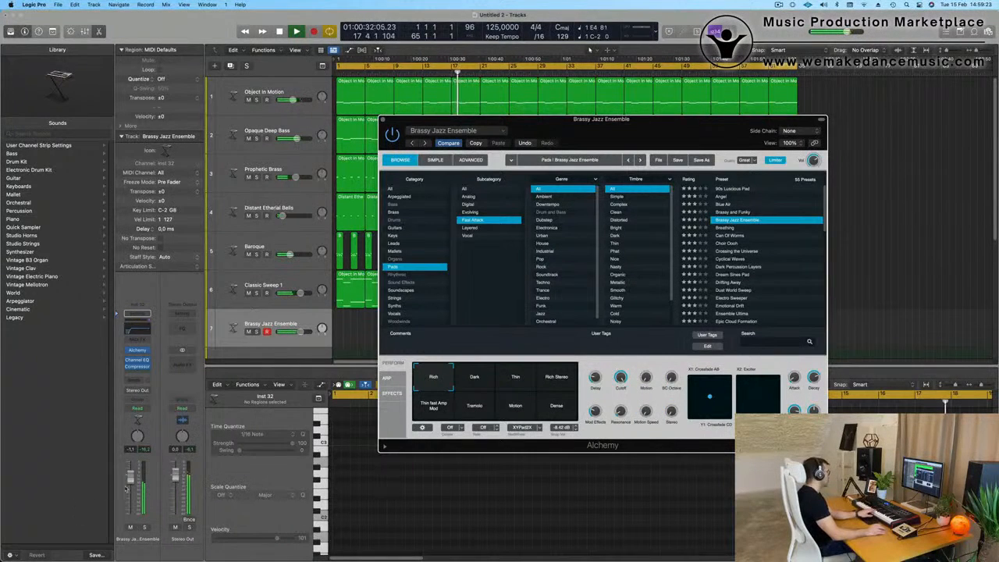
Add a send to Bus 5 on the Brassy Jazz Ensemble channel.
click(139, 381)
mouse_move(160, 393)
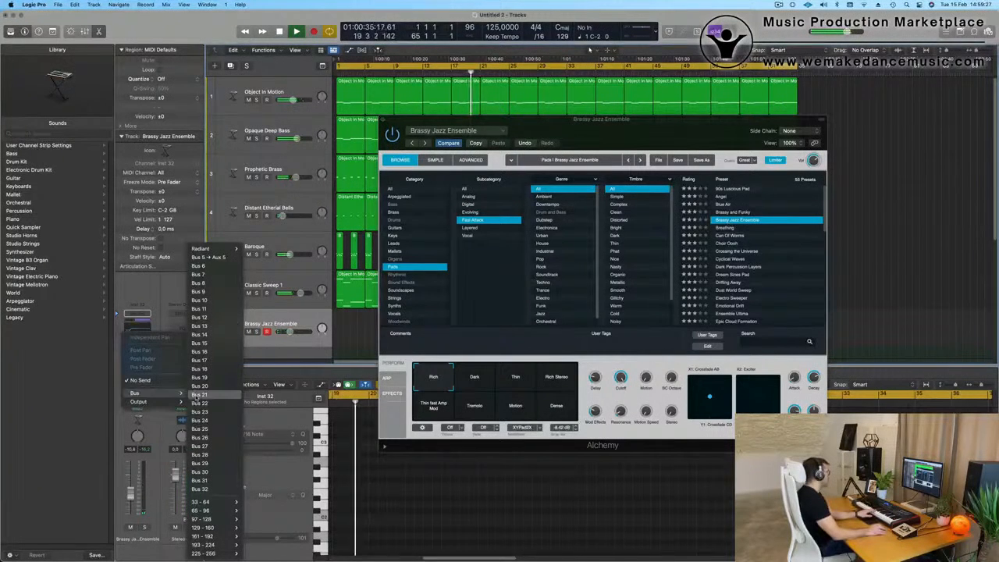
click(218, 260)
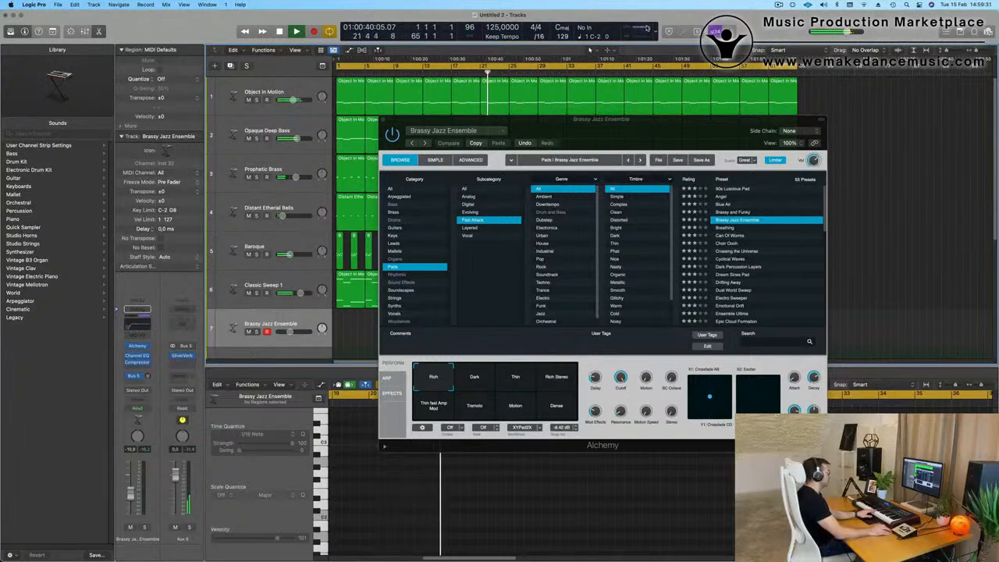
Place the performance meter beside the Alchemy window, mute the Baroque and Classic Sweep 1 tracks, and restart playback from the beginning.
drag(962, 143, 756, 62)
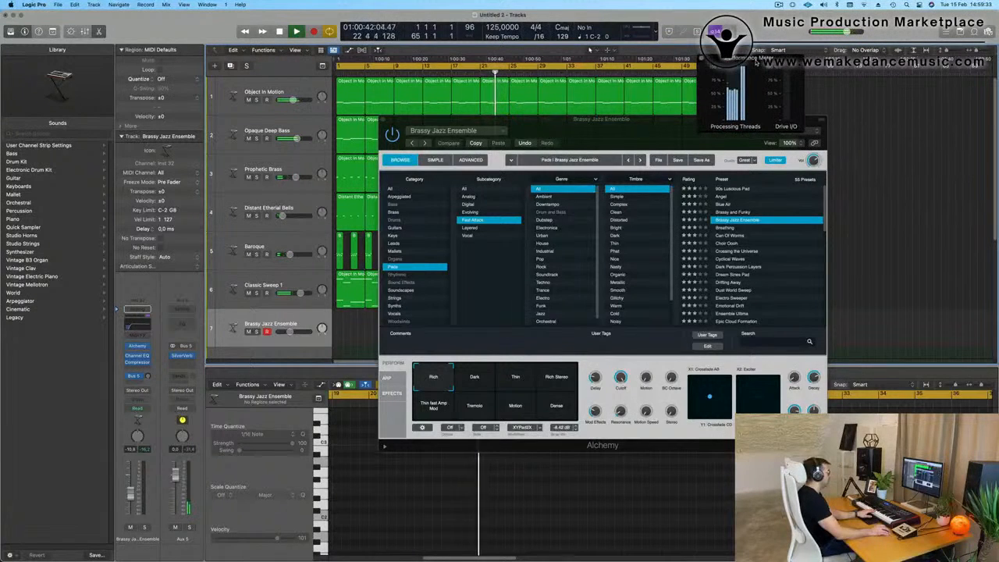
drag(623, 128, 833, 192)
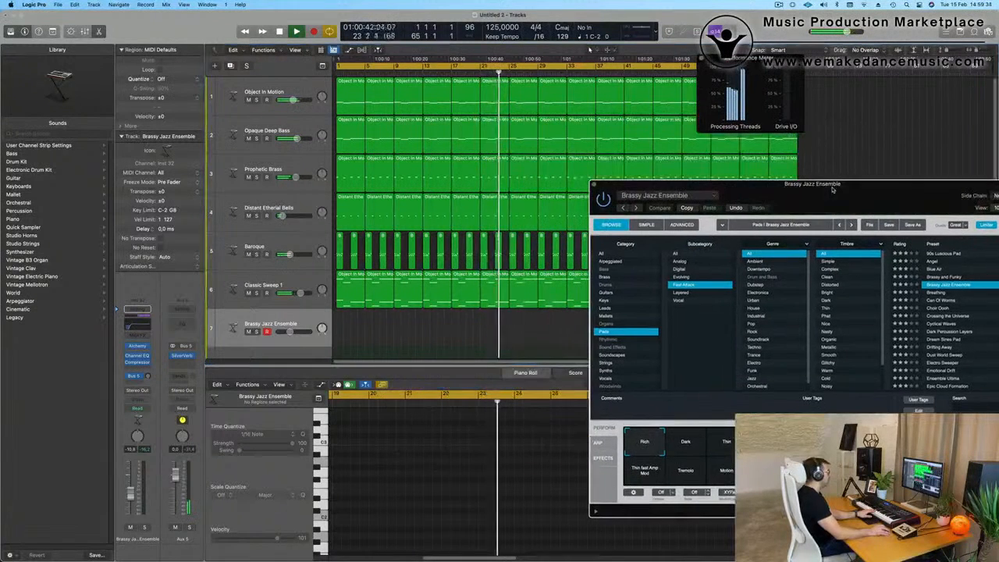
click(248, 255)
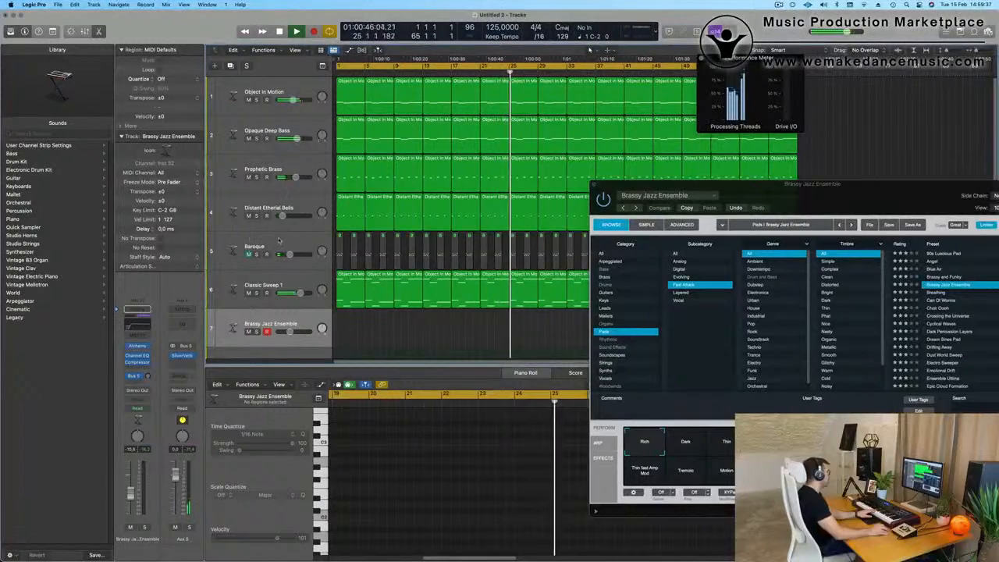
click(248, 293)
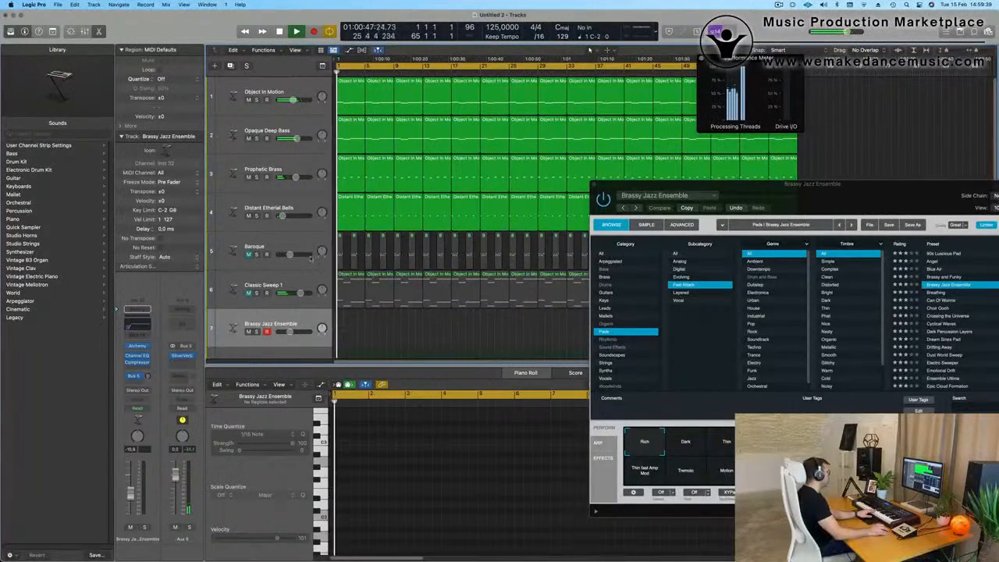
key(Return)
drag(781, 184, 753, 164)
Unmute the Baroque and Classic Sweep 1 tracks while comparing the processing load on the performance meter.
click(281, 299)
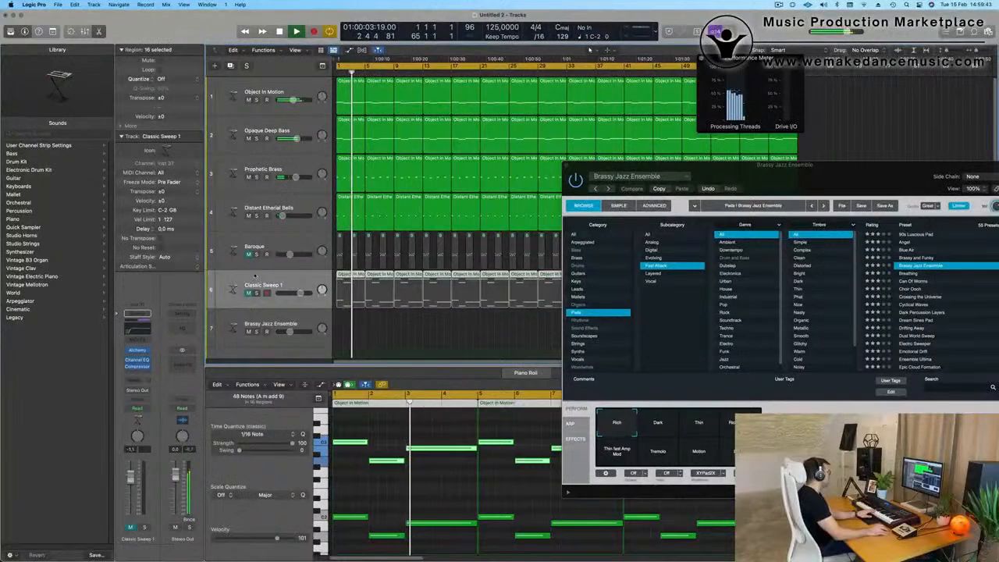
click(249, 254)
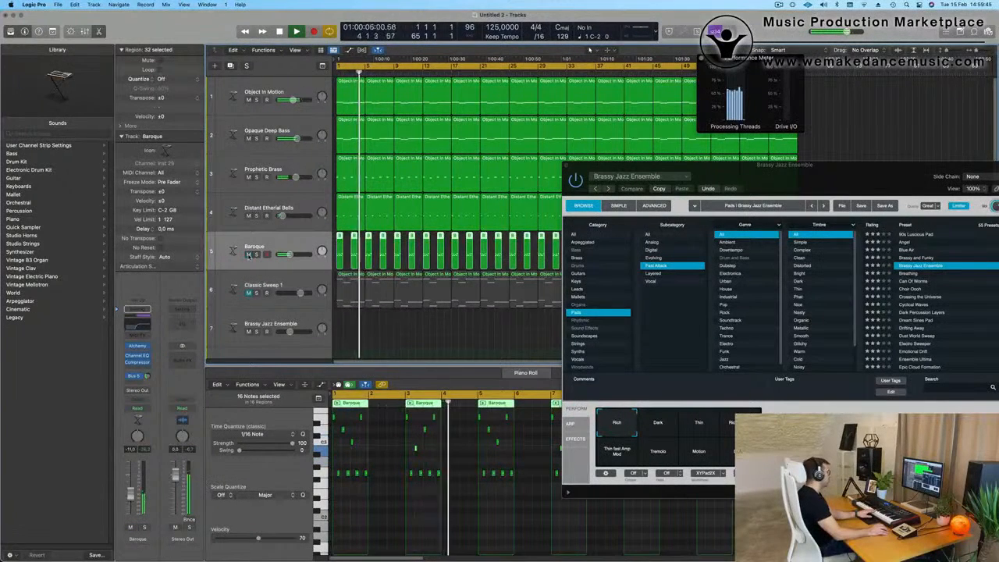
click(298, 285)
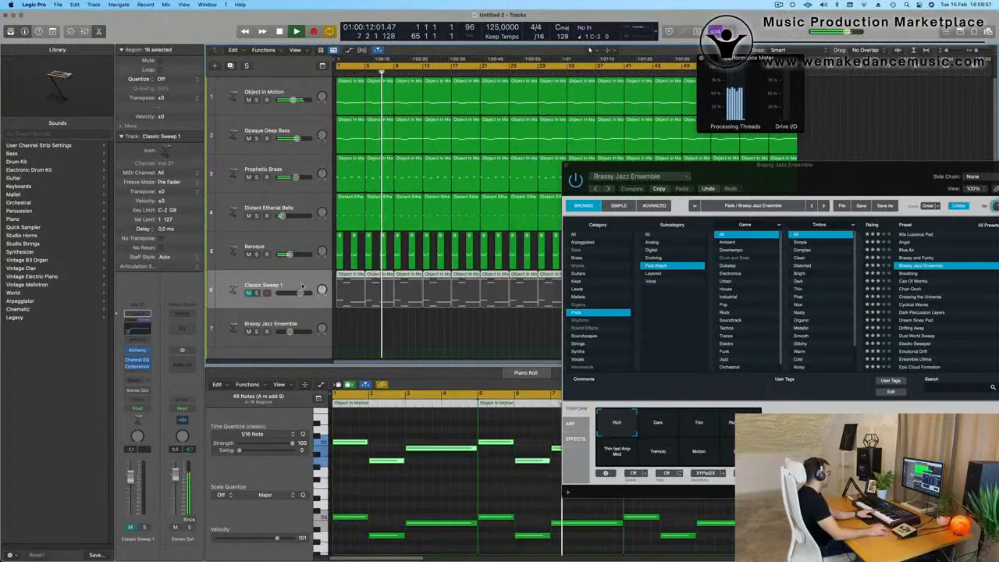
click(249, 292)
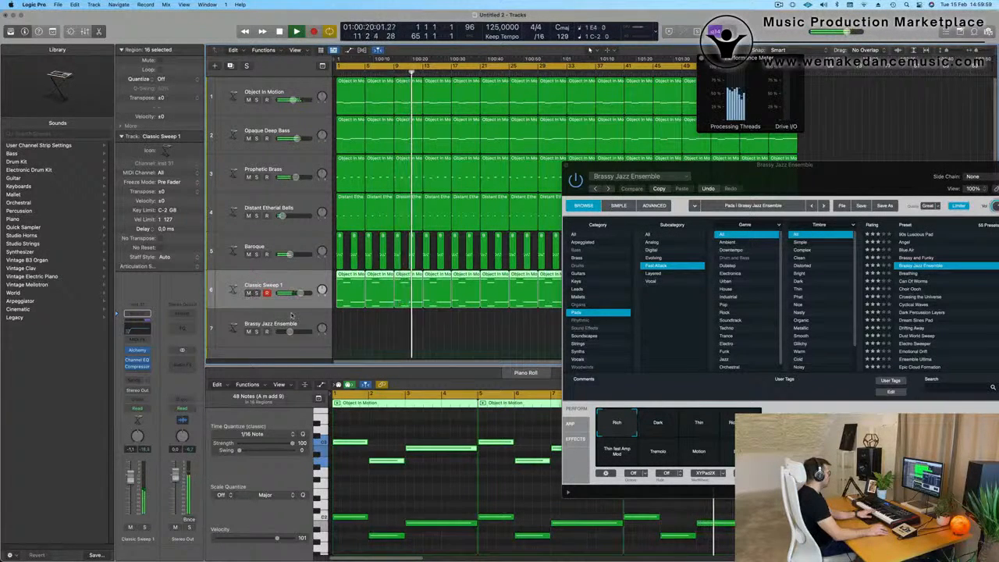
Select the Brassy Jazz Ensemble track and mute the Classic Sweep 1 and Baroque tracks.
click(275, 318)
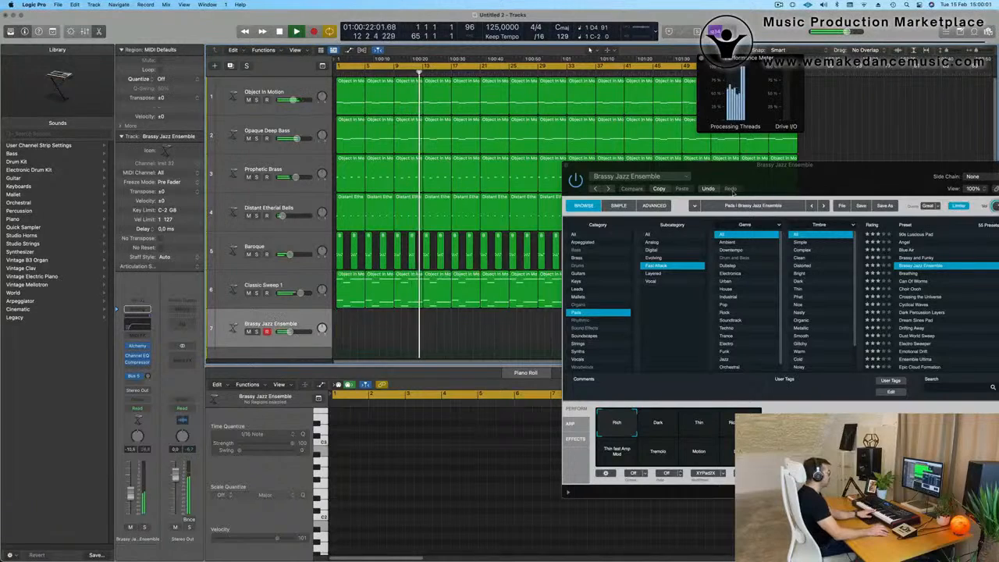
drag(820, 178, 800, 74)
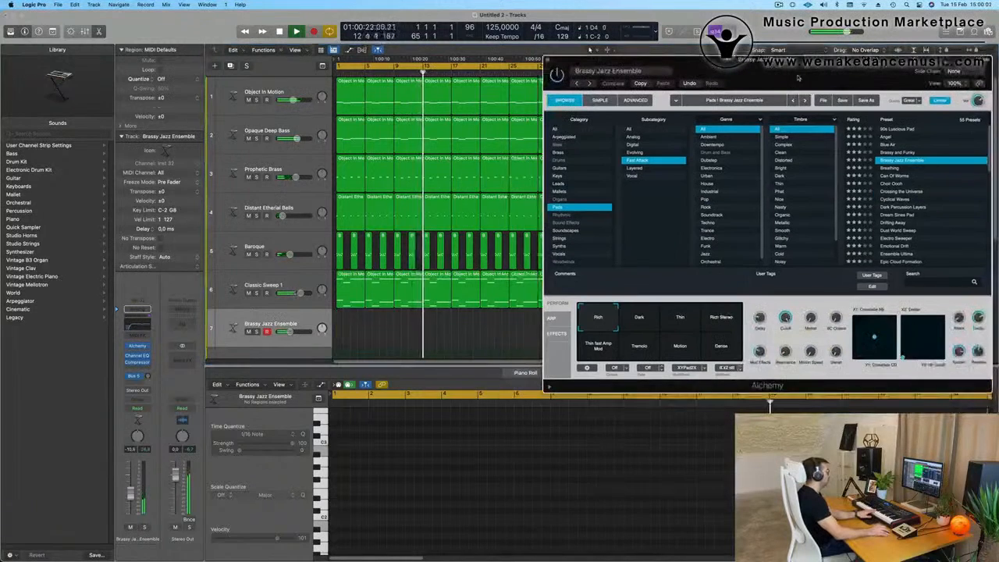
click(248, 293)
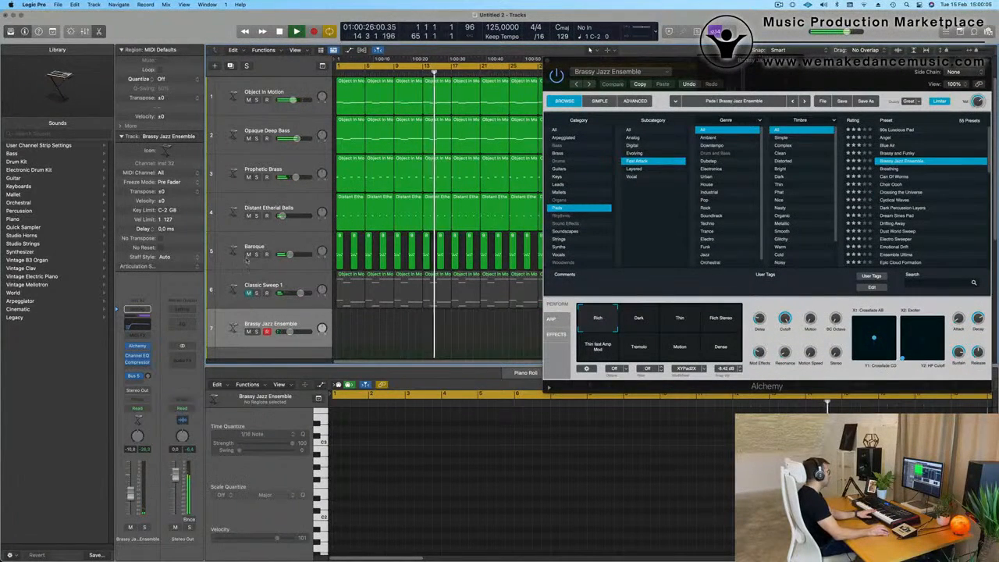
click(248, 255)
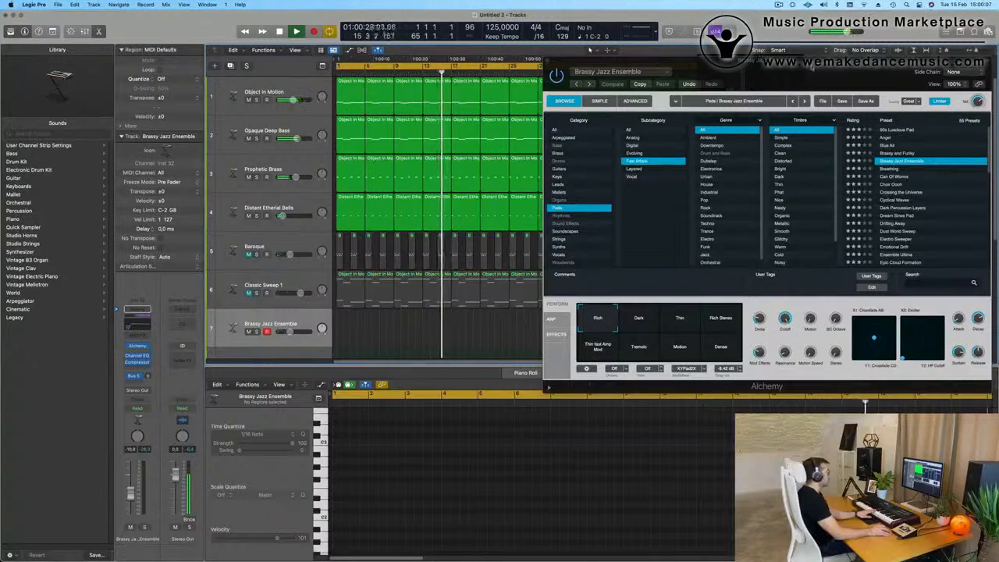
Check the load on the performance meter, close it, and mute the Distant Etherial Bells track.
drag(812, 64, 690, 232)
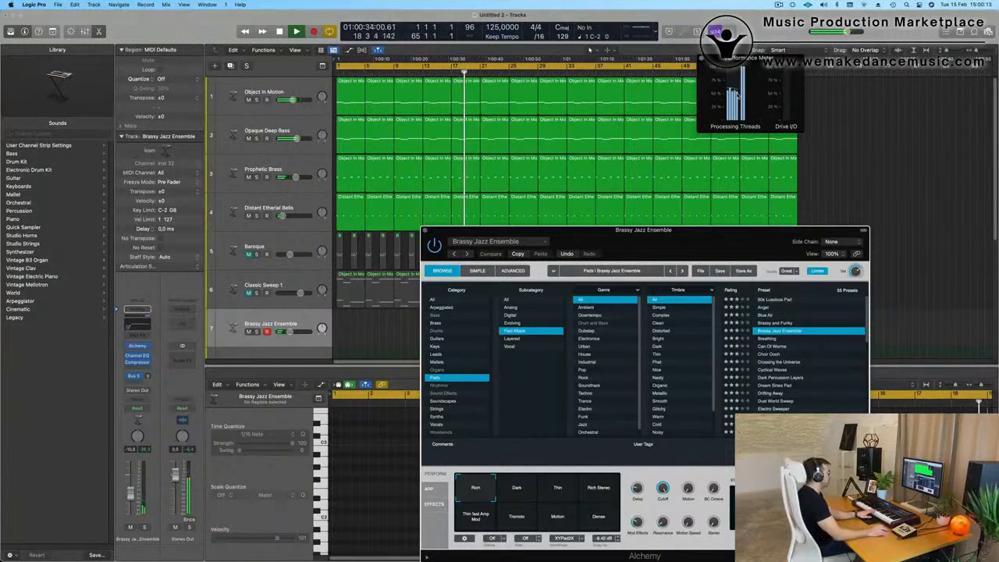
drag(689, 229, 709, 150)
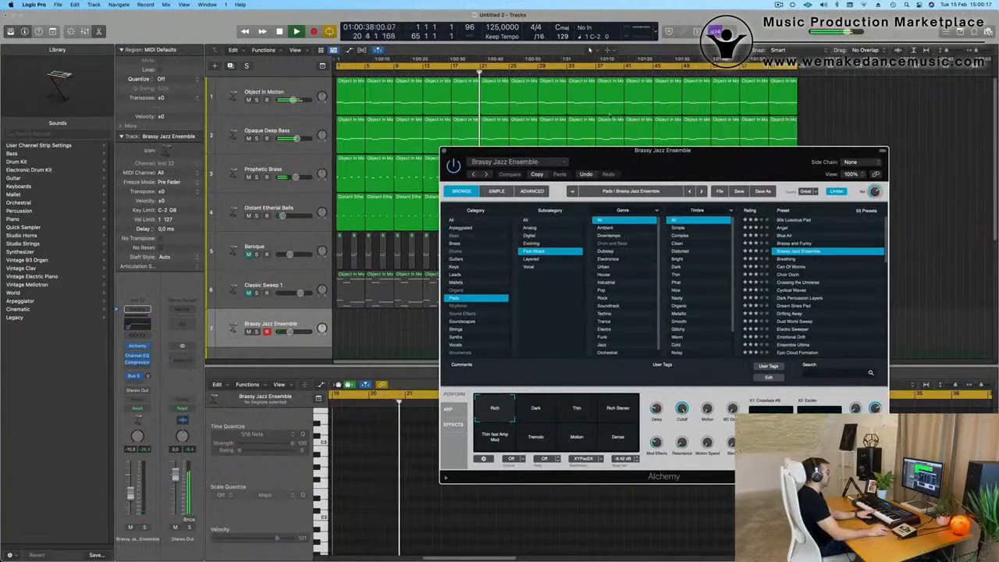
drag(707, 162, 741, 138)
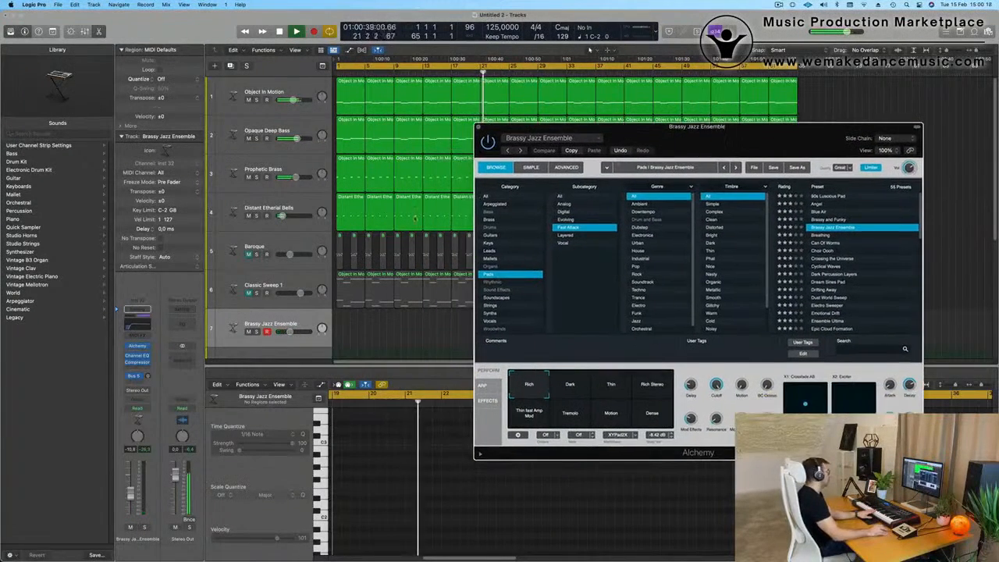
click(249, 216)
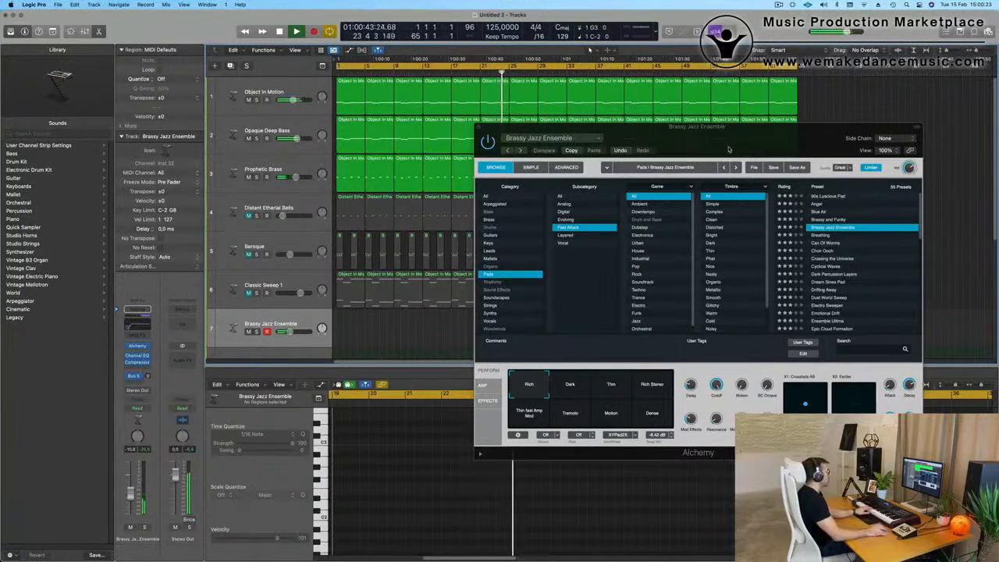
Set the Alchemy quality for Brassy Jazz Ensemble to Good and mute the Prophetic Brass track.
drag(730, 150, 611, 134)
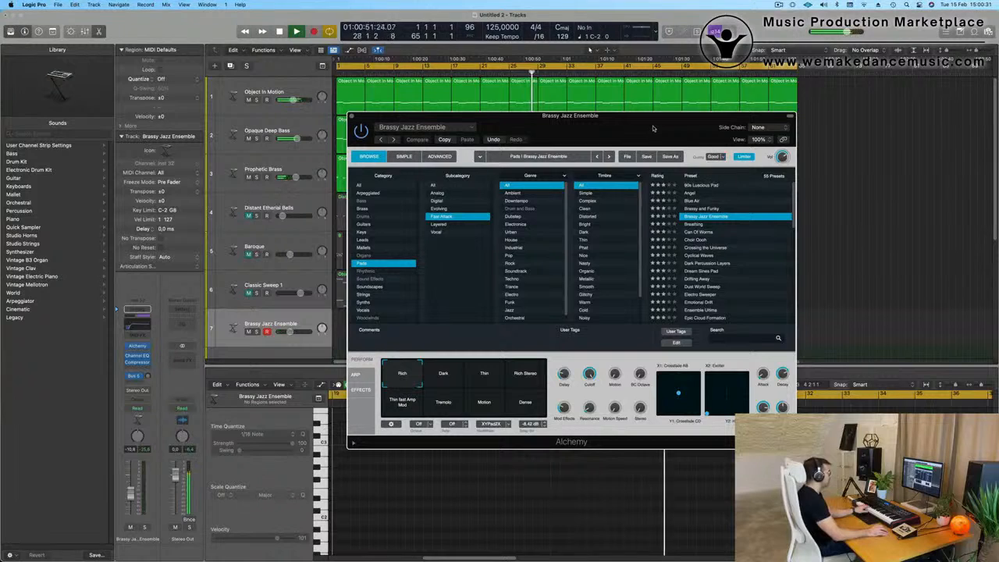
drag(654, 128, 660, 128)
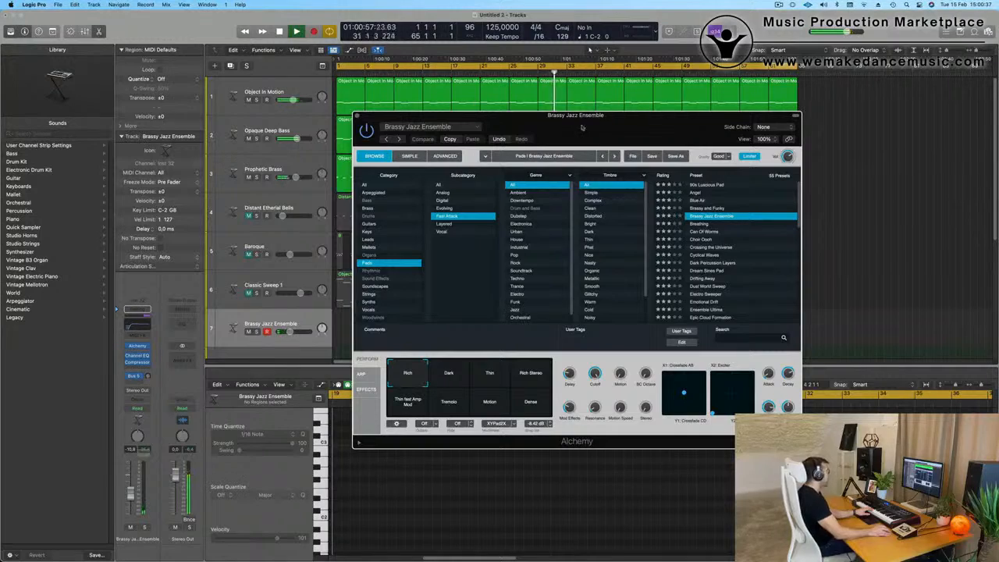
drag(581, 127, 627, 287)
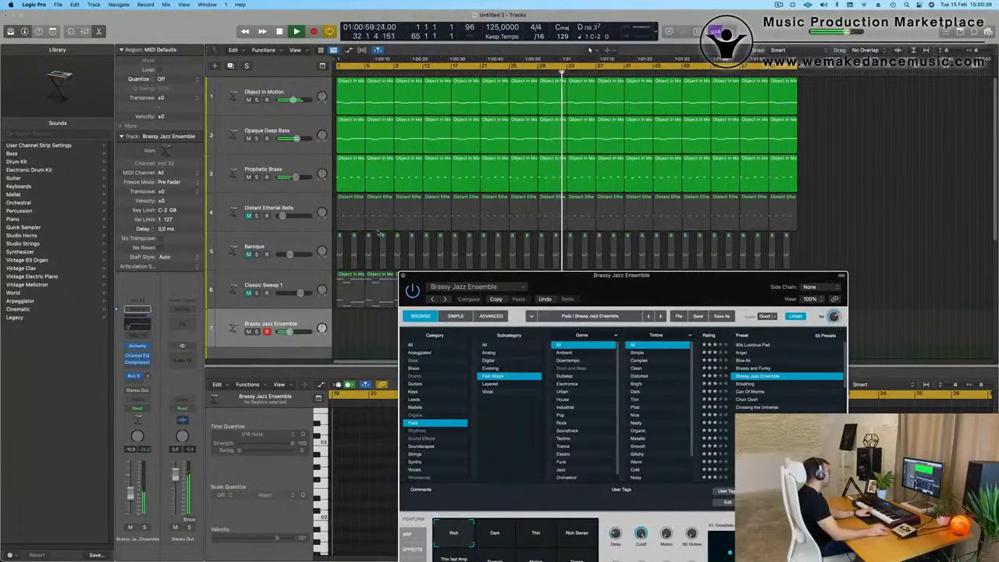
click(248, 178)
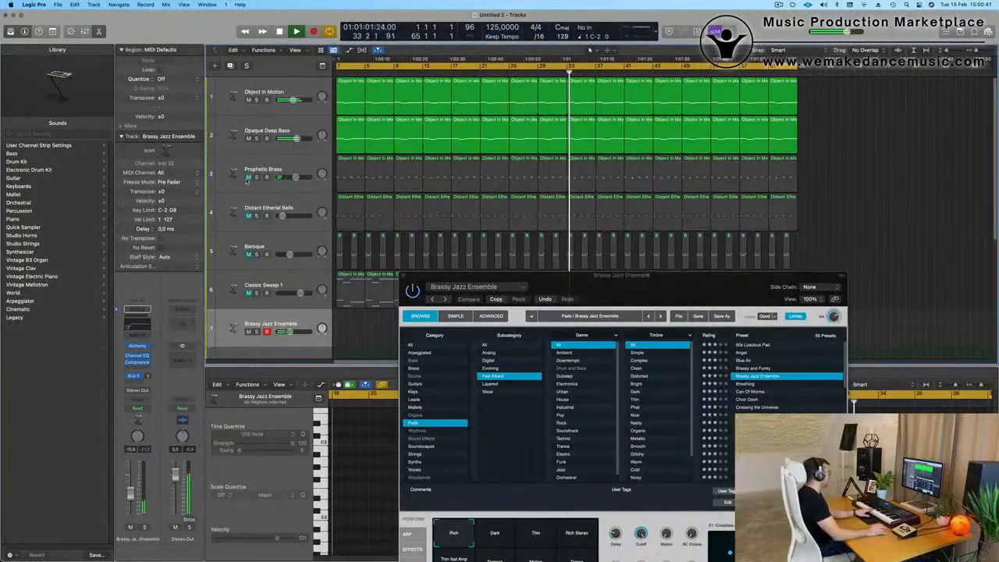
Select the Object In Motion track and briefly solo it to hear it alone.
click(291, 92)
click(256, 100)
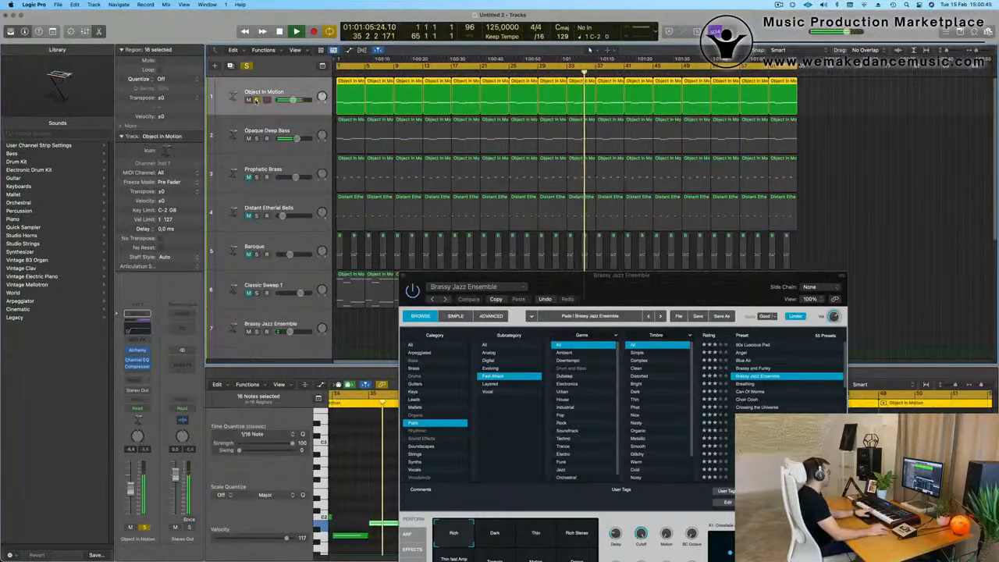
click(255, 100)
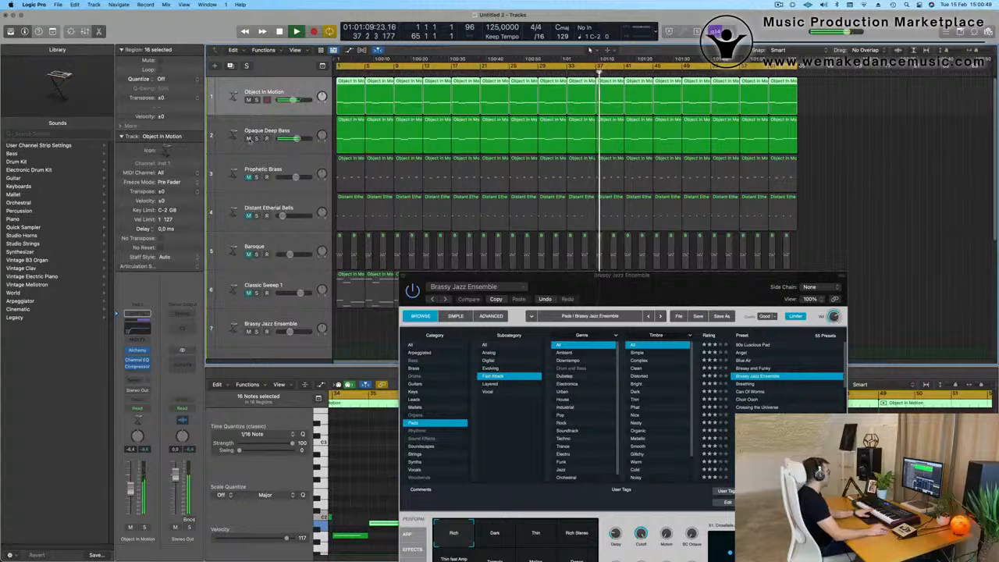
Mute the Opaque Deep Bass and Object In Motion tracks and open the performance meter to check the processing load.
click(249, 139)
click(249, 101)
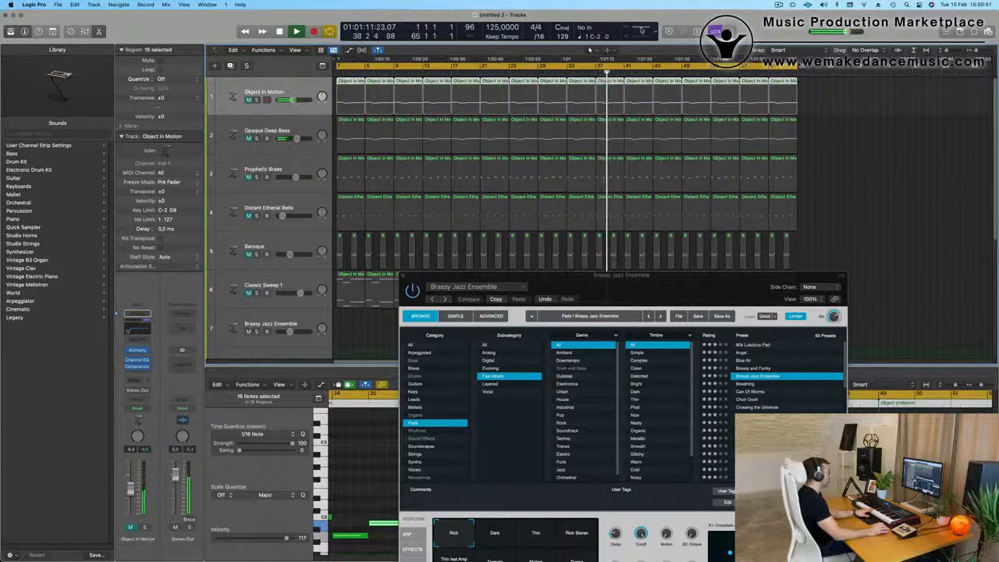
click(641, 30)
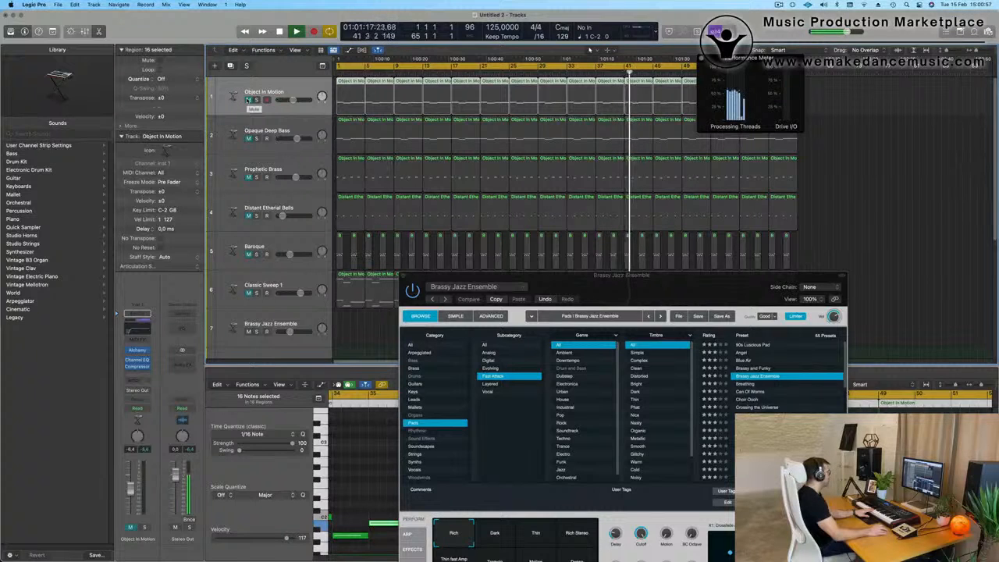
Select the Brassy Jazz Ensemble track and restart playback from the beginning with its Alchemy window moved so the performance controls are in view.
scroll(266, 153, down, 1)
scroll(266, 153, down, 5)
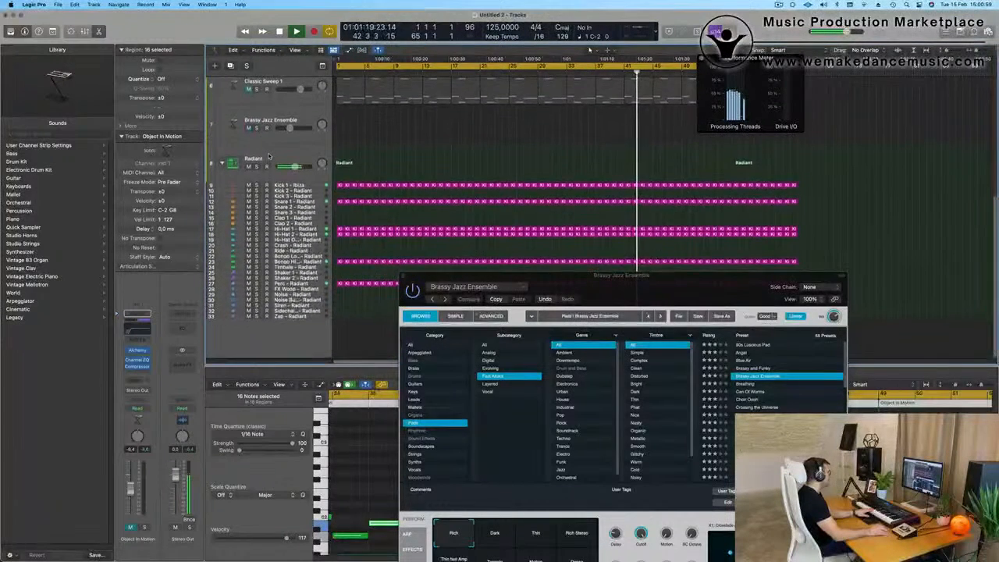
scroll(268, 157, up, 1)
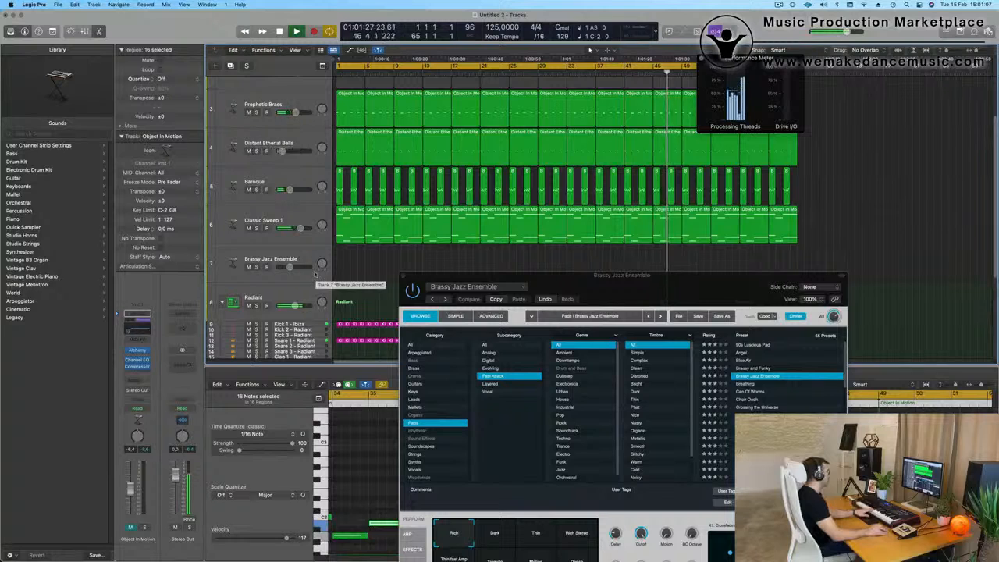
click(305, 255)
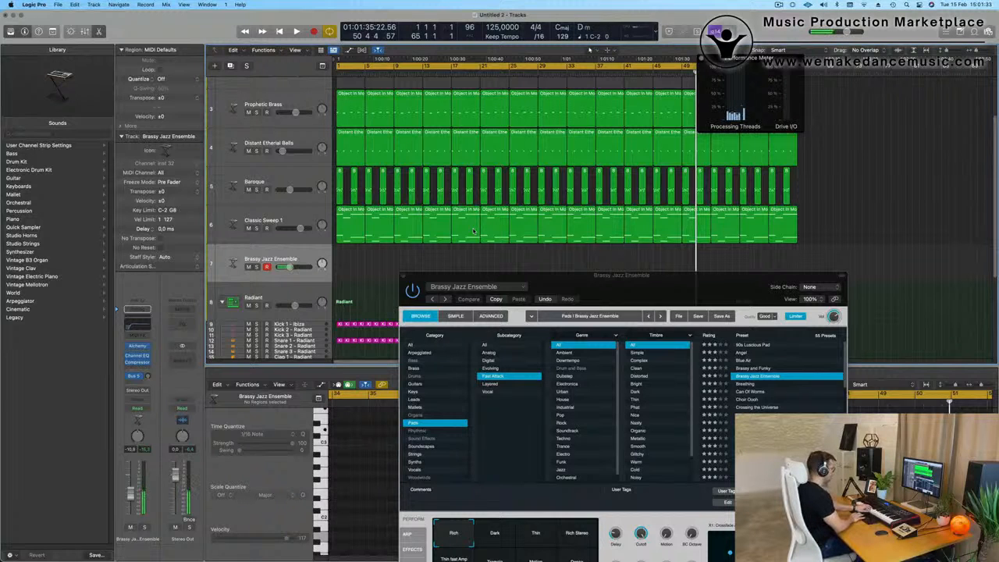
key(Return)
key(space)
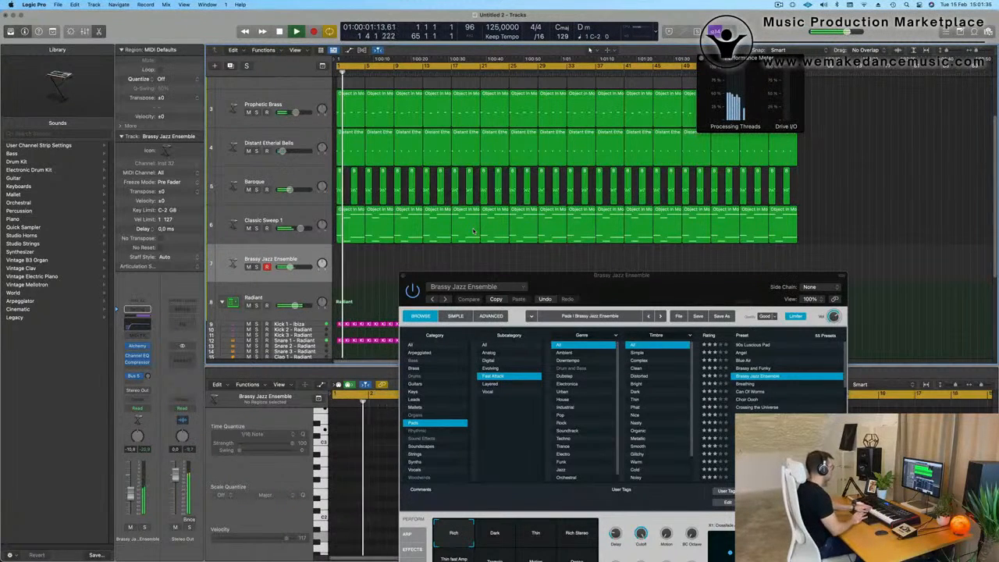
drag(702, 280, 731, 216)
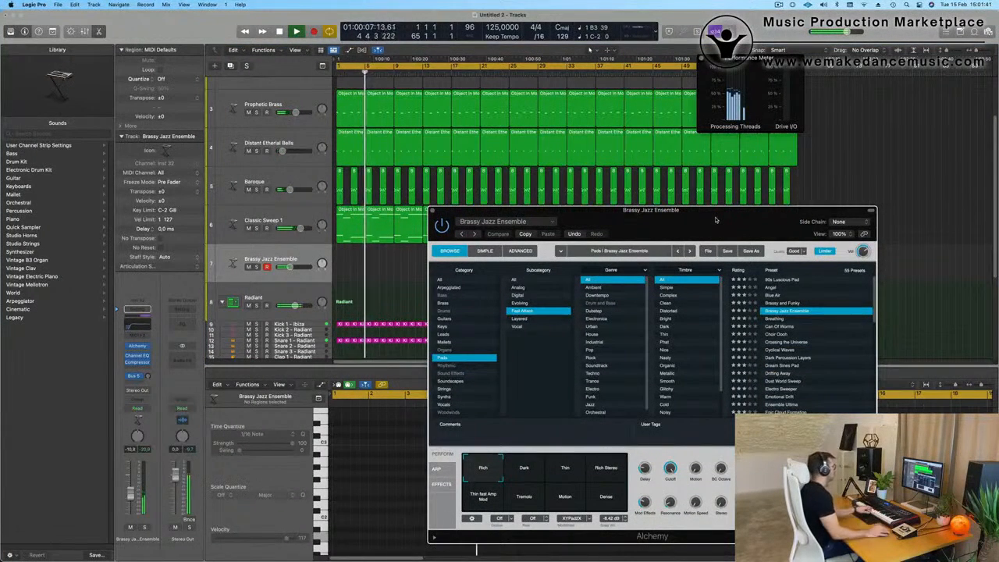
Audition the Dark variation of Brassy Jazz Ensemble and the Can Of Worms and Metallic Sweeps pad presets.
click(524, 468)
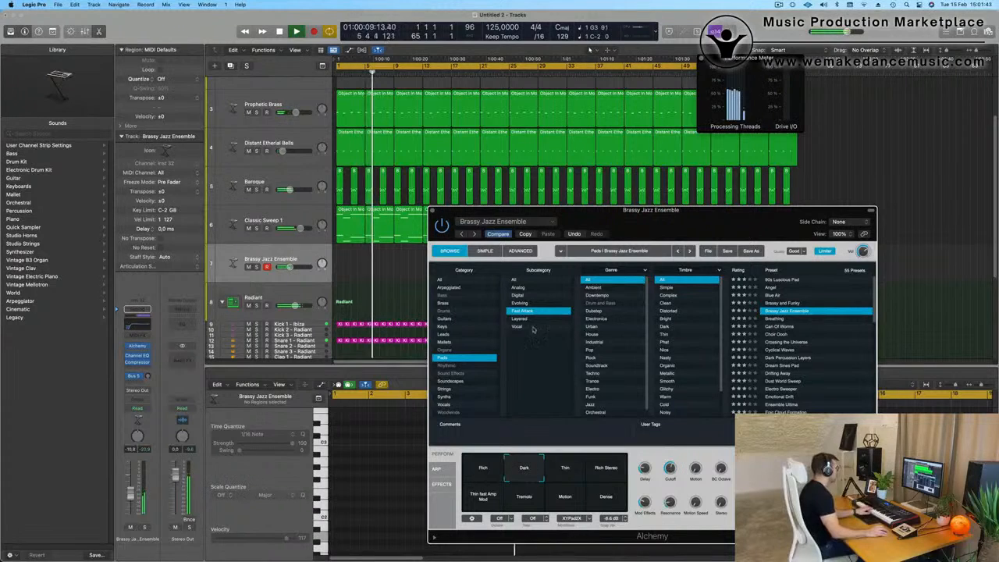
click(778, 327)
scroll(824, 359, down, 3)
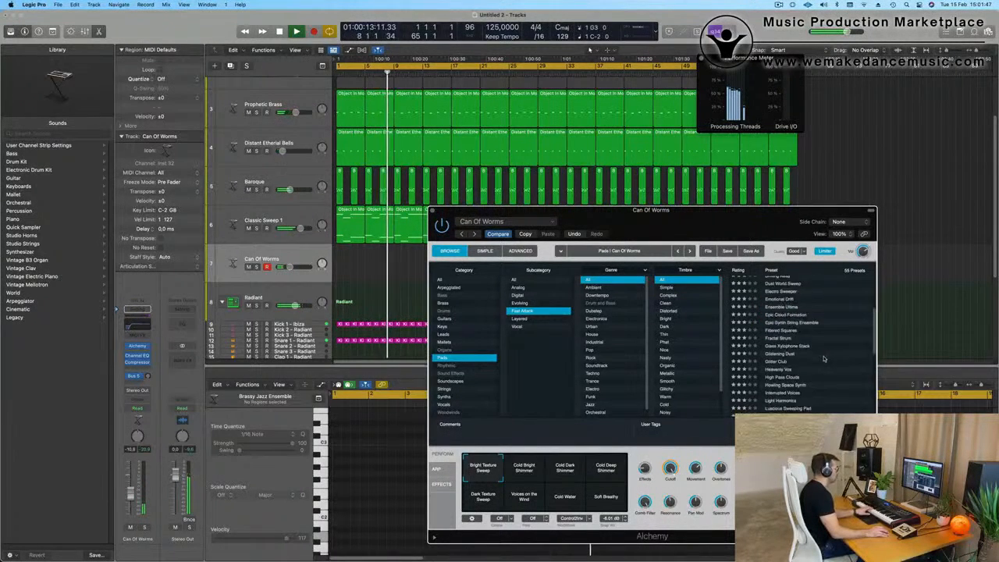
scroll(823, 359, down, 5)
click(781, 297)
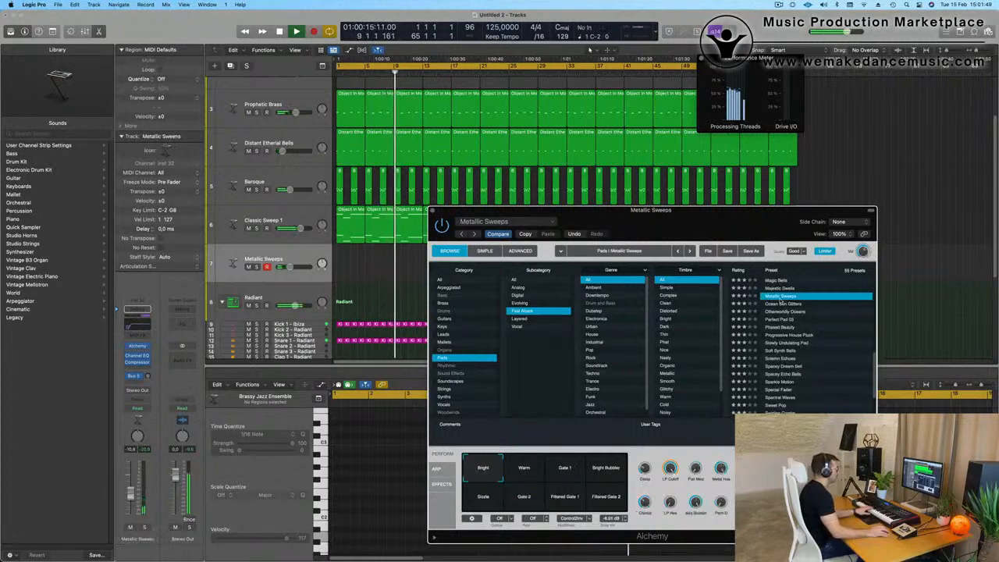
Audition the pad presets Spacey Echo Bells, Sparkle Motion, Triumphant Swirling Pad, Vox Choir and Wave Sequence 2.
scroll(789, 312, down, 3)
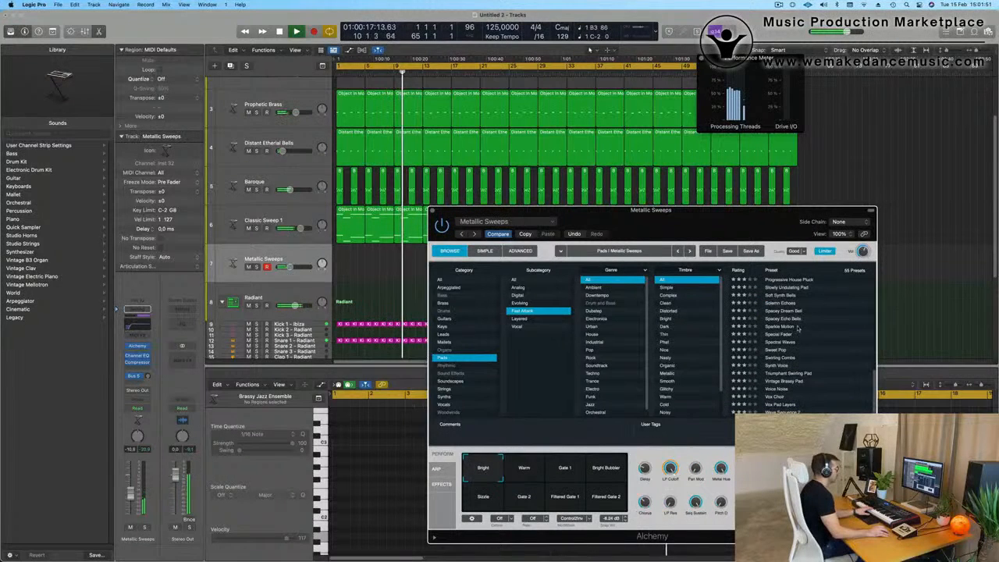
click(788, 318)
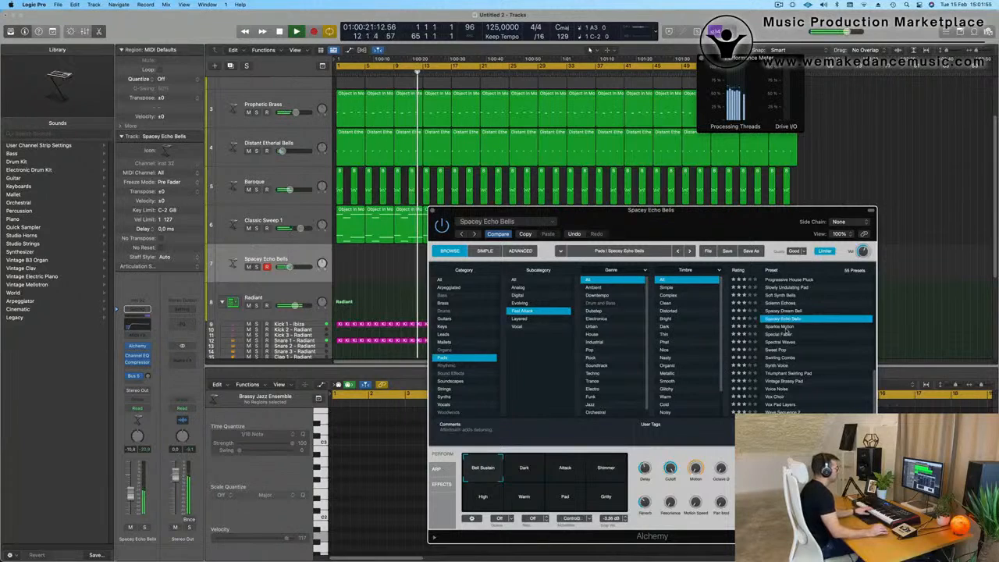
click(789, 328)
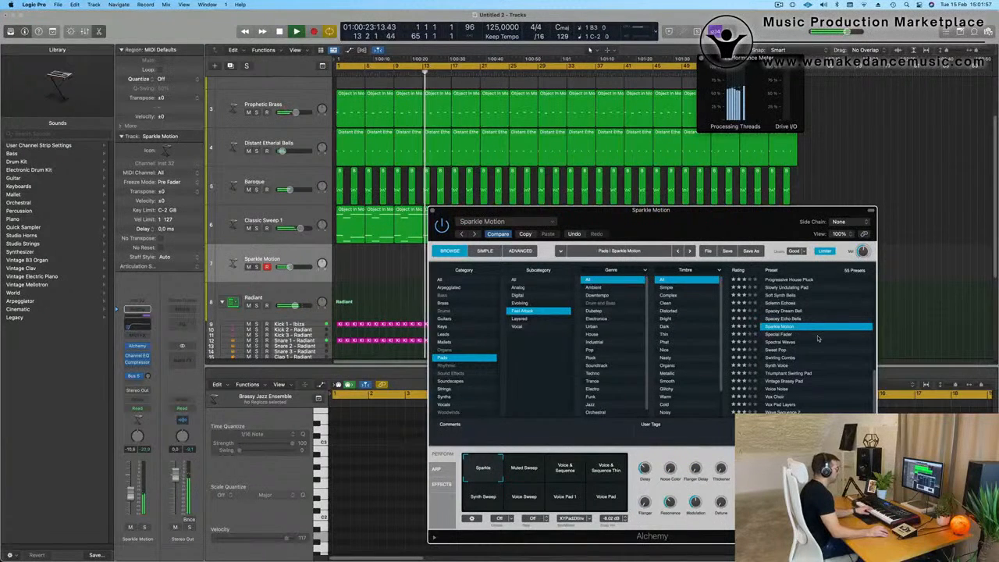
click(789, 374)
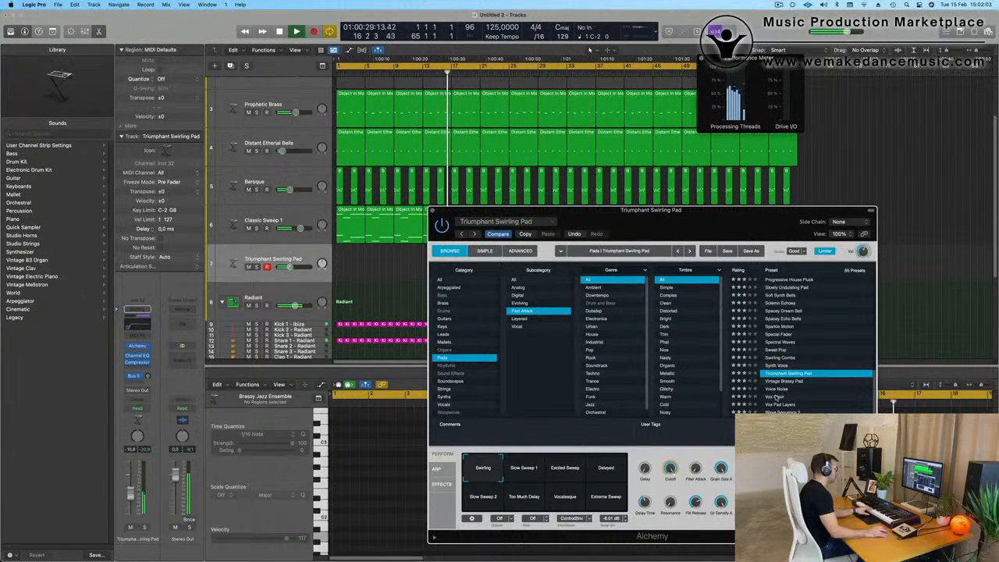
click(776, 397)
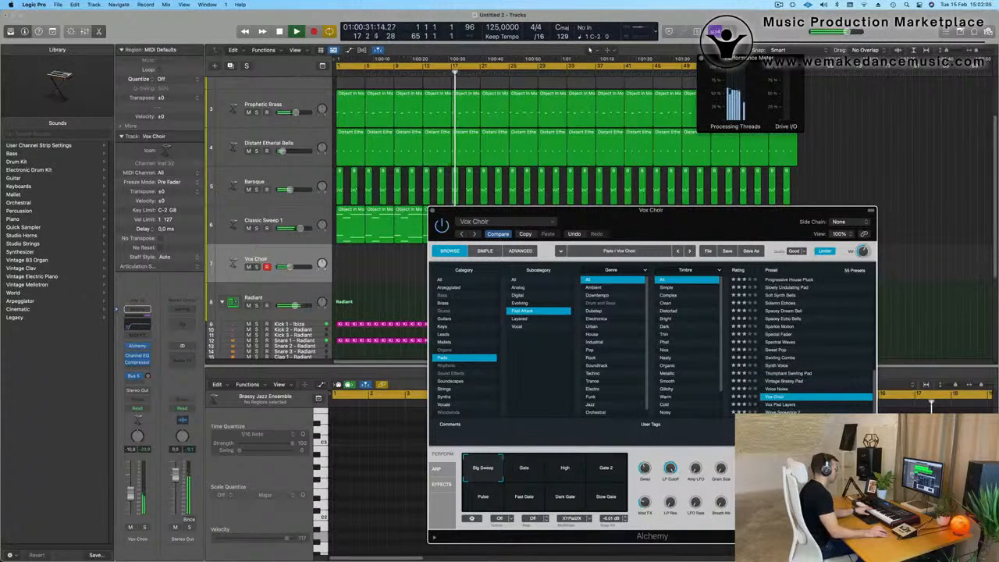
key(Down)
key(Down)
Audition the Angel, Breathing and Crossing the Universe presets, and load Epic Cloud Formation for the pad track.
scroll(817, 351, up, 10)
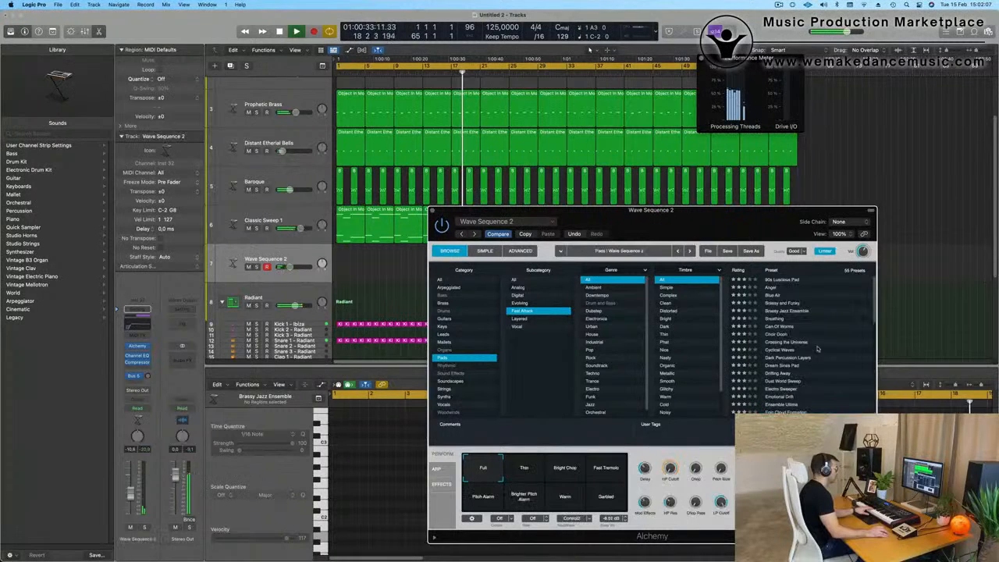
click(769, 289)
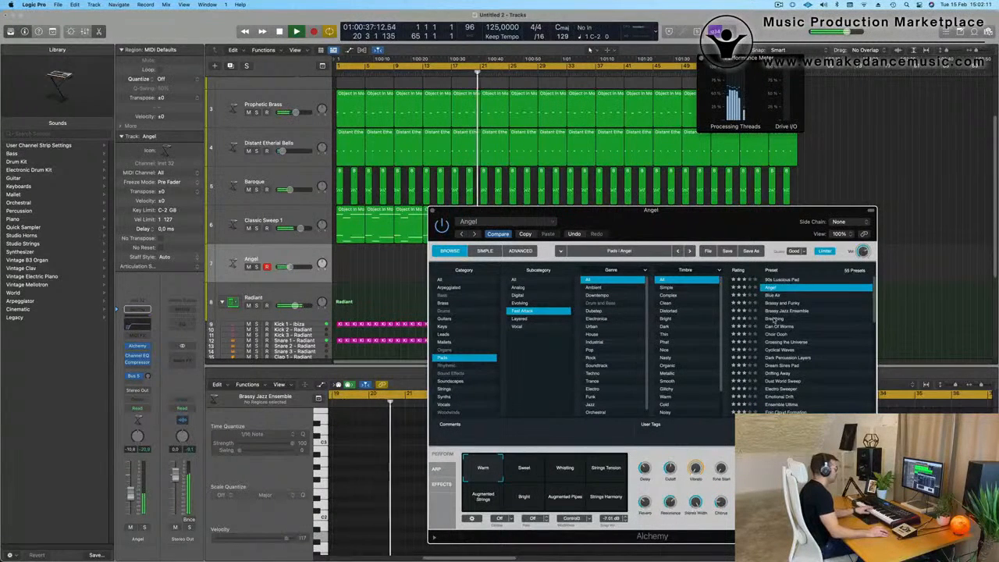
click(774, 319)
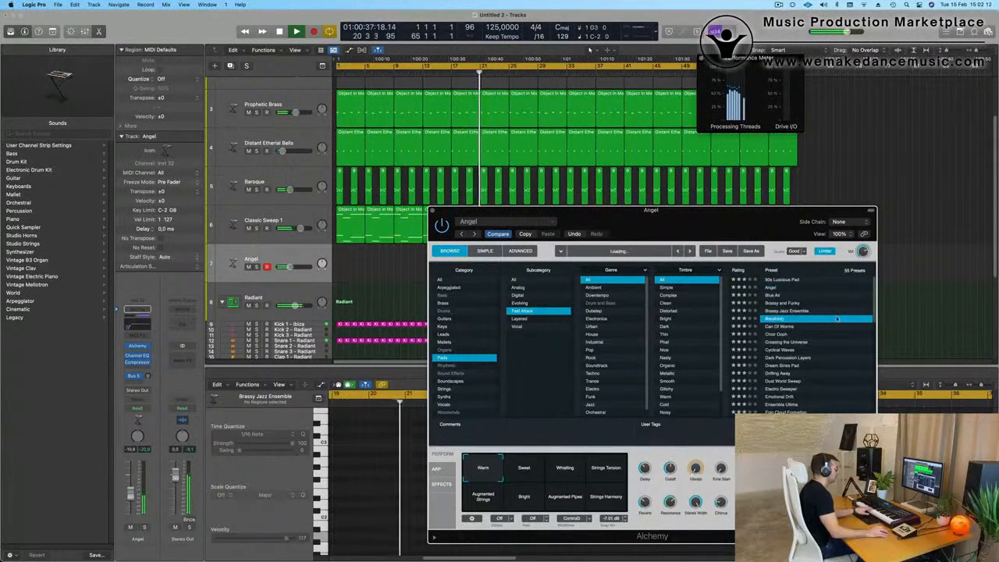
click(792, 342)
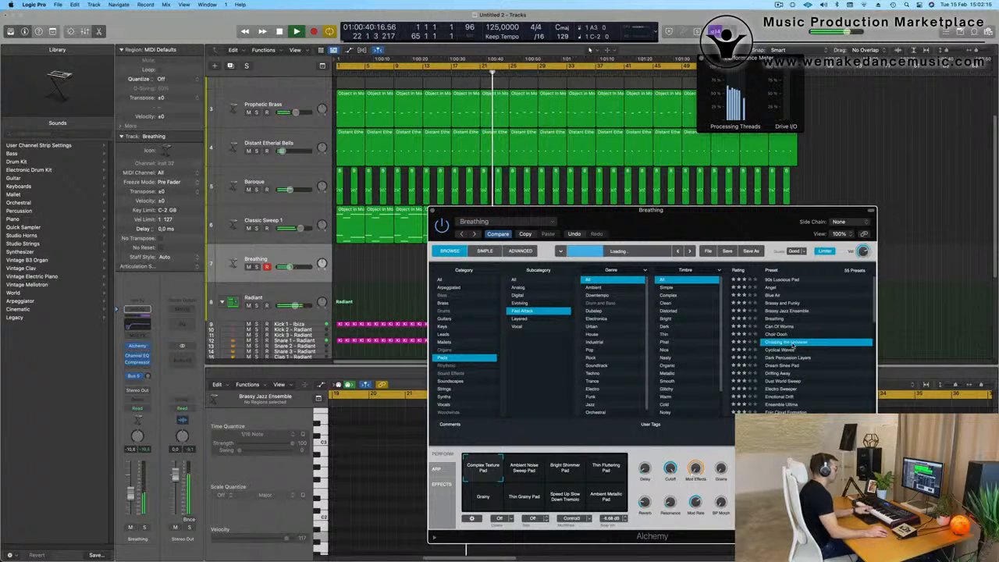
scroll(836, 339, down, 1)
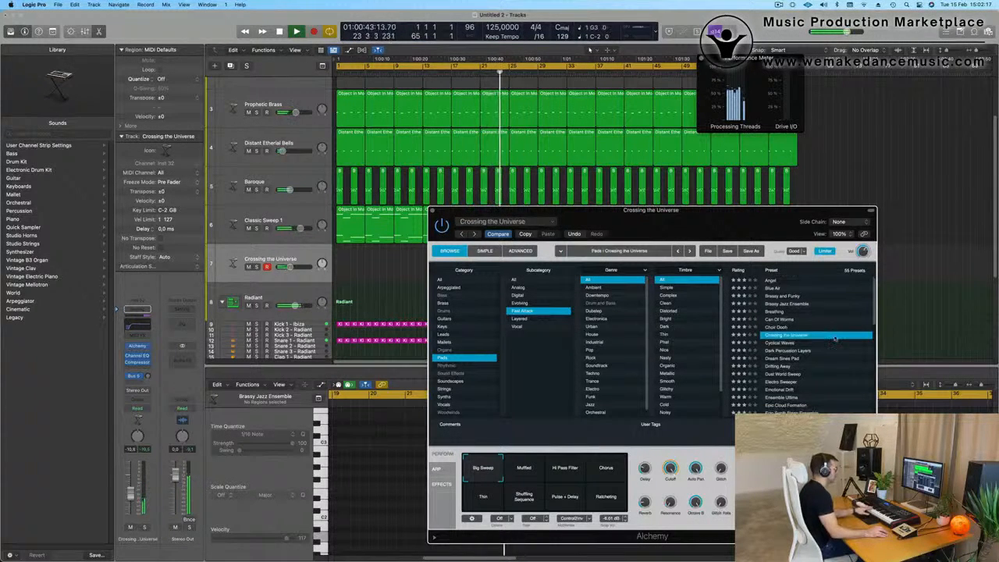
scroll(836, 338, down, 5)
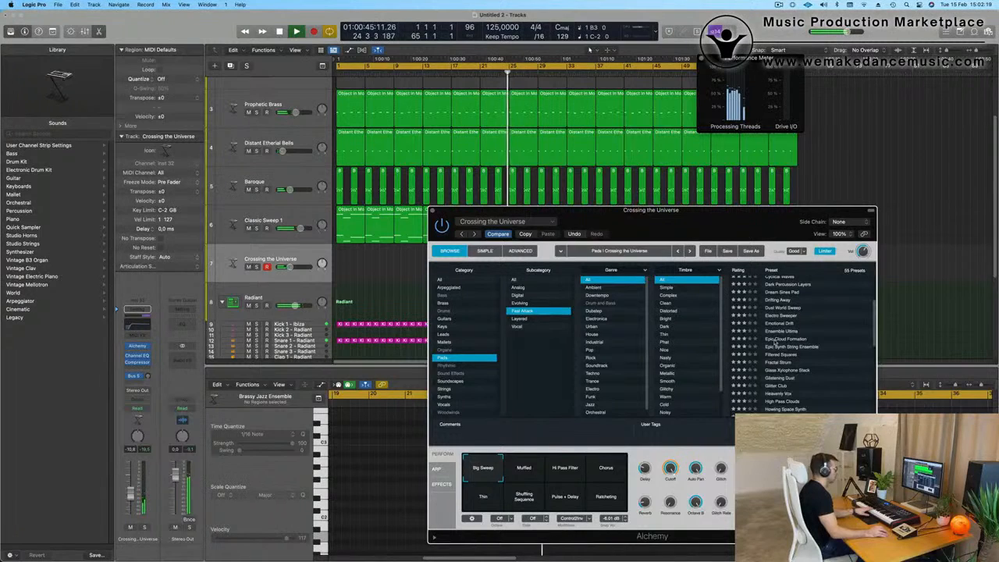
click(775, 340)
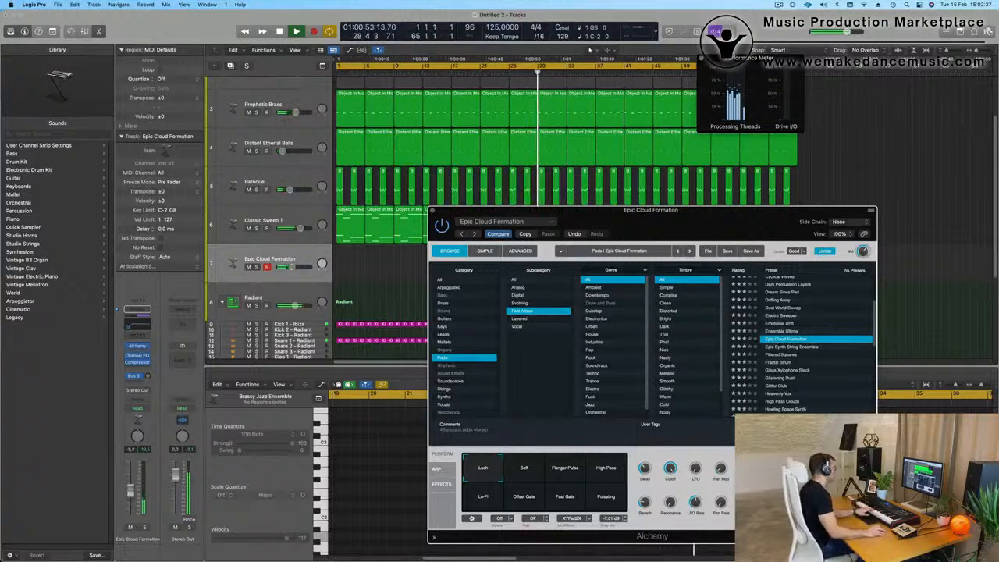
Unmute the Object In Motion and Opaque Deep Bass tracks to hear the new pad with the full arrangement.
scroll(287, 101, up, 5)
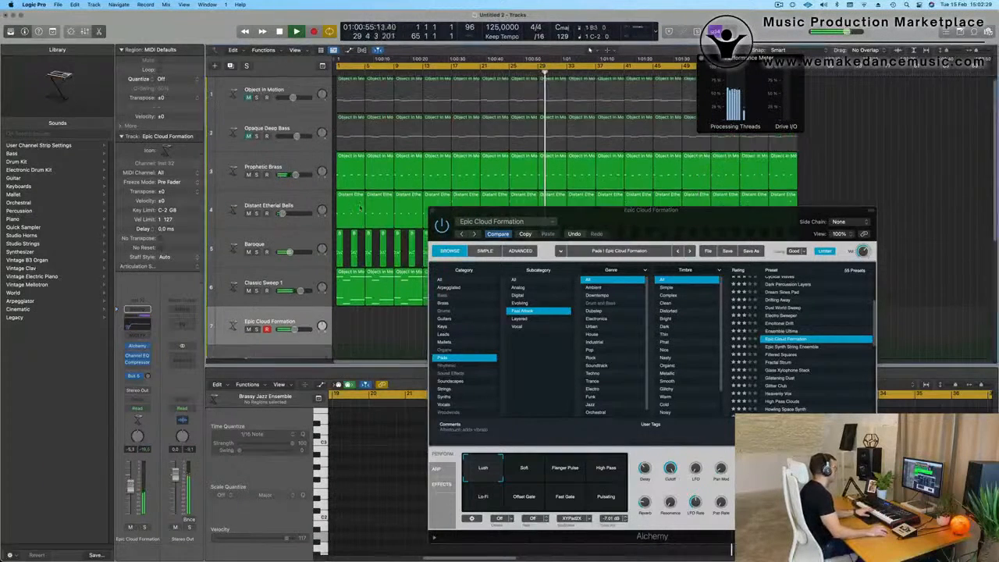
click(248, 101)
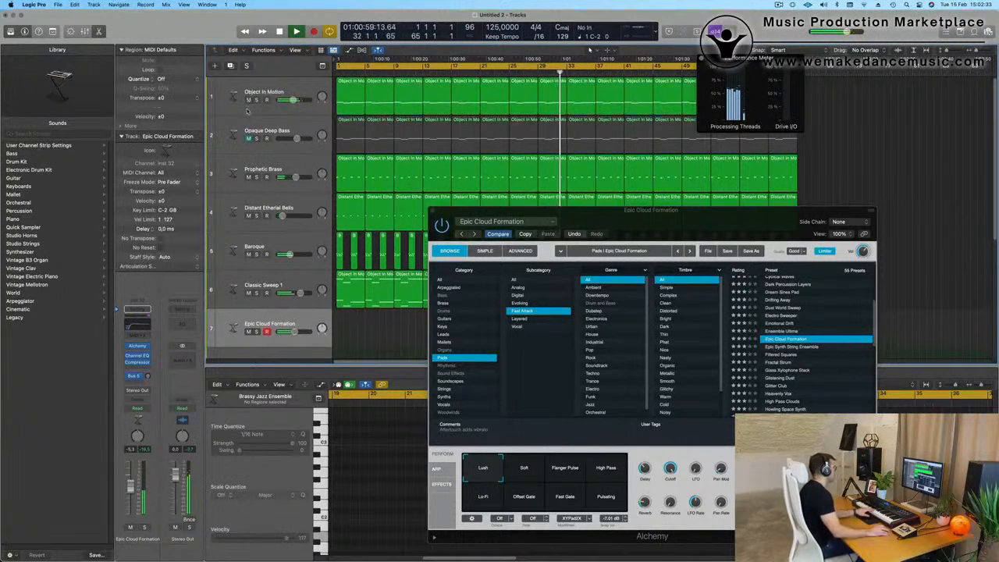
click(250, 138)
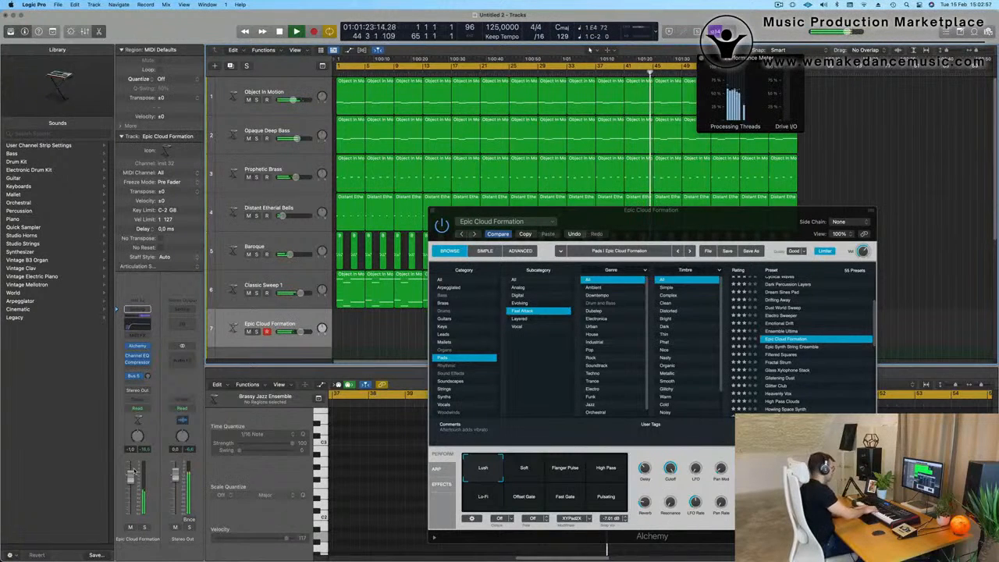
Stop the recording on the Epic Cloud Formation track and move the Alchemy and performance meter windows clear of its regions.
key(t)
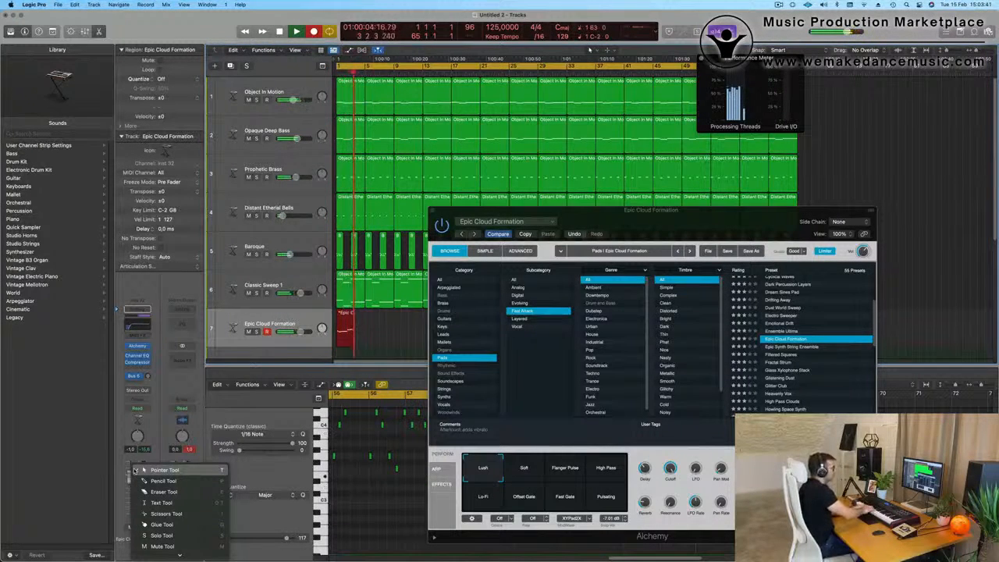
key(space)
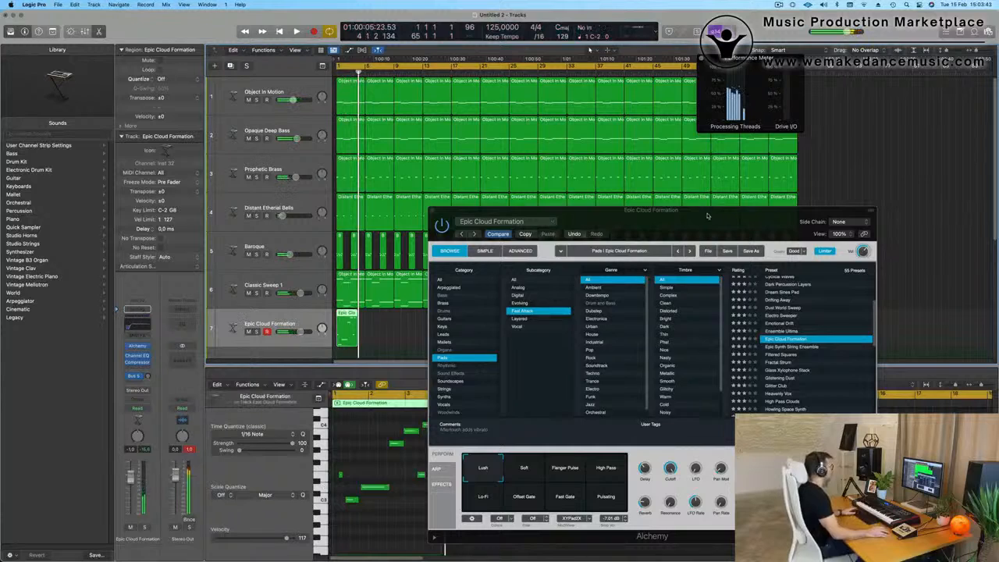
drag(707, 216, 635, 406)
drag(750, 57, 488, 68)
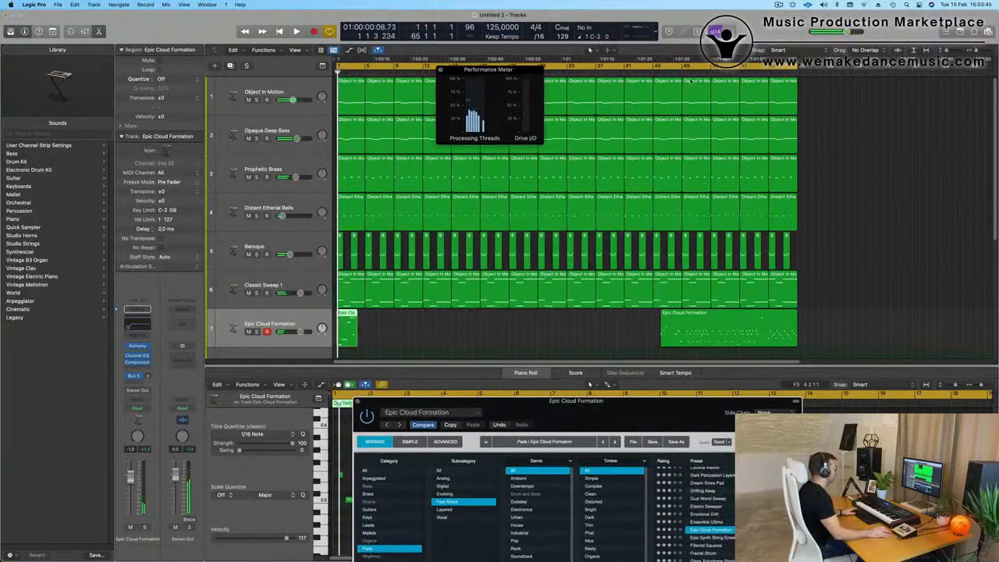
Play back the late section of the long Epic Cloud Formation take and inspect its notes with the Alchemy window moved aside.
key(space)
click(770, 62)
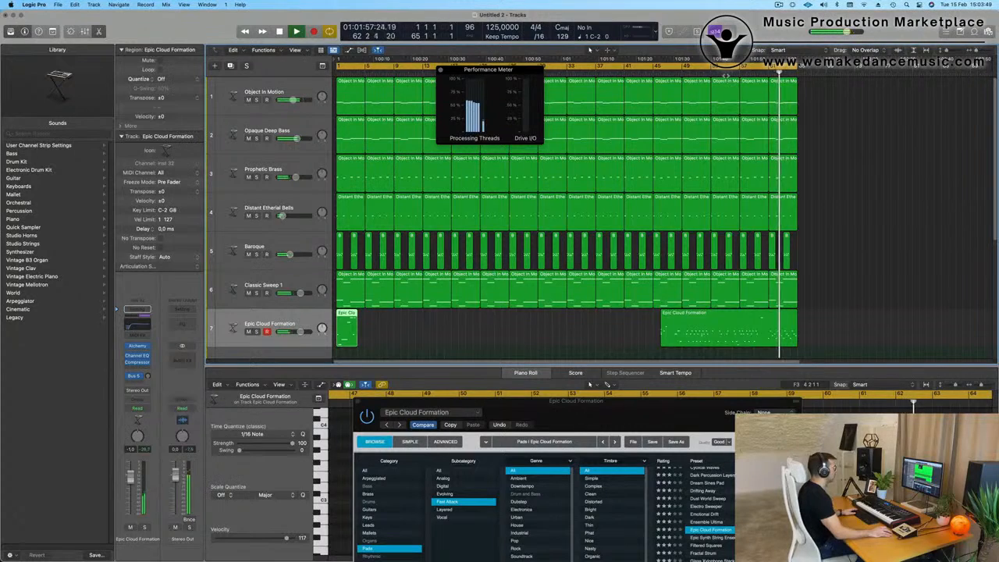
click(732, 62)
click(742, 326)
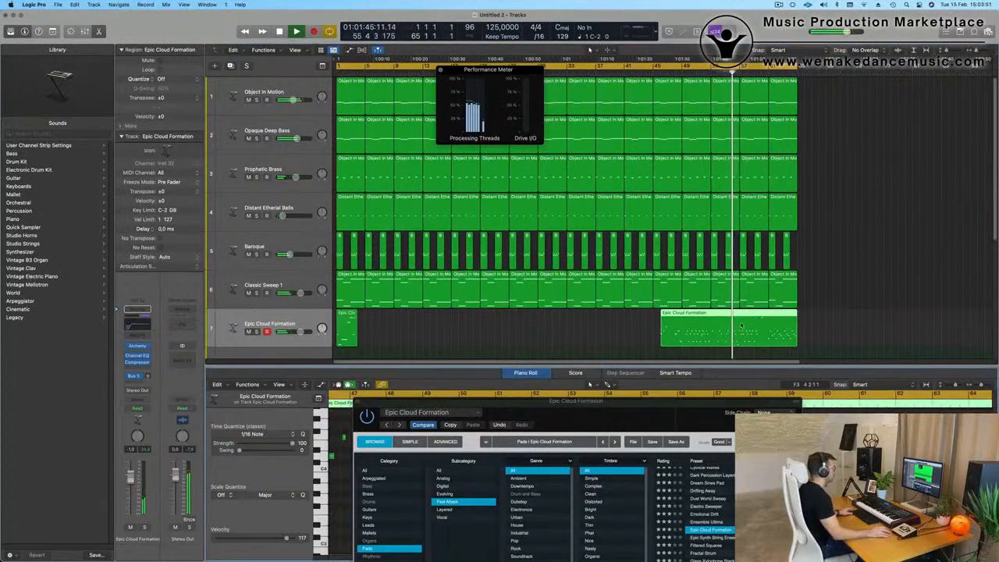
drag(546, 401, 332, 487)
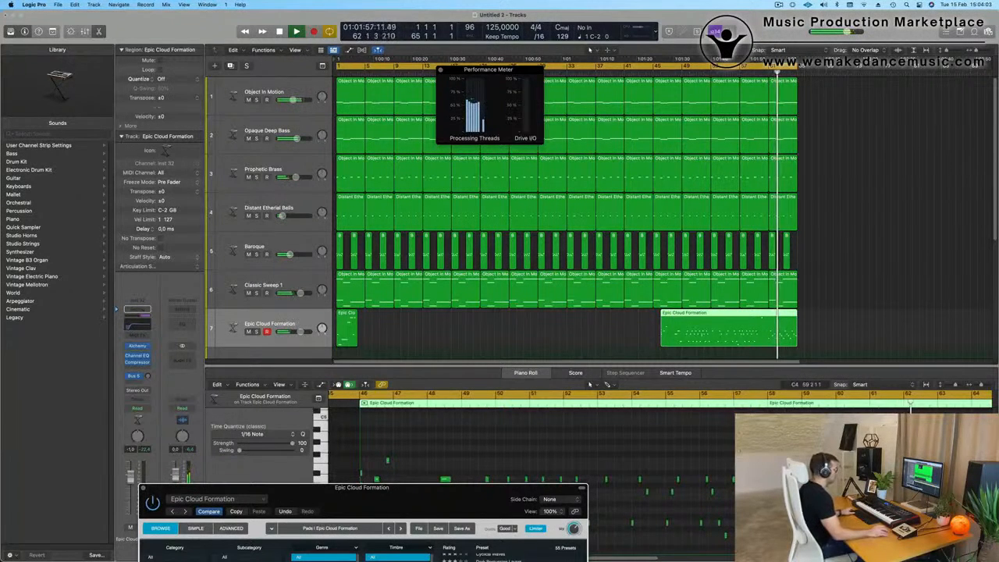
Split the long Epic Cloud Formation region at bar 61 and delete the part before the split.
click(770, 318)
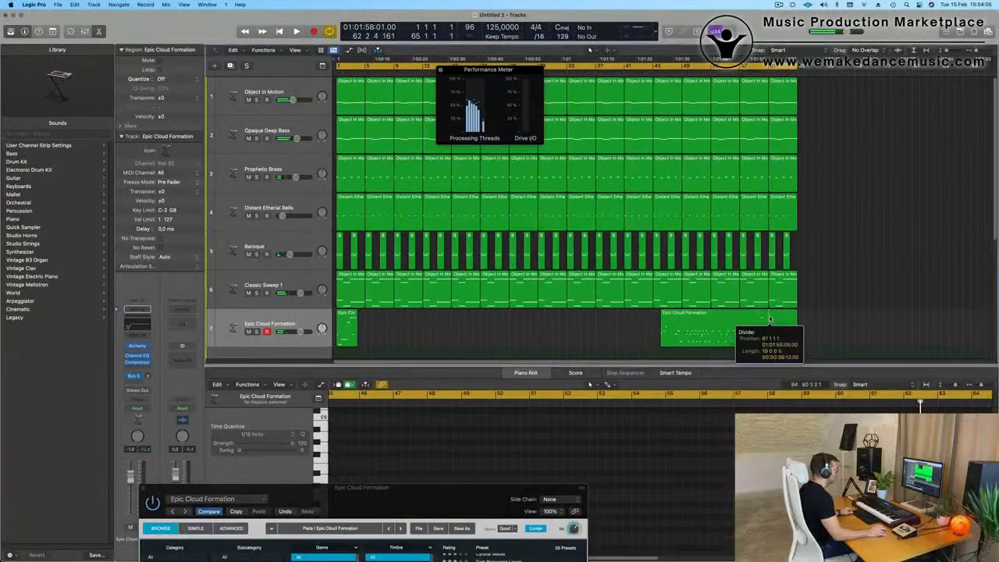
click(560, 196)
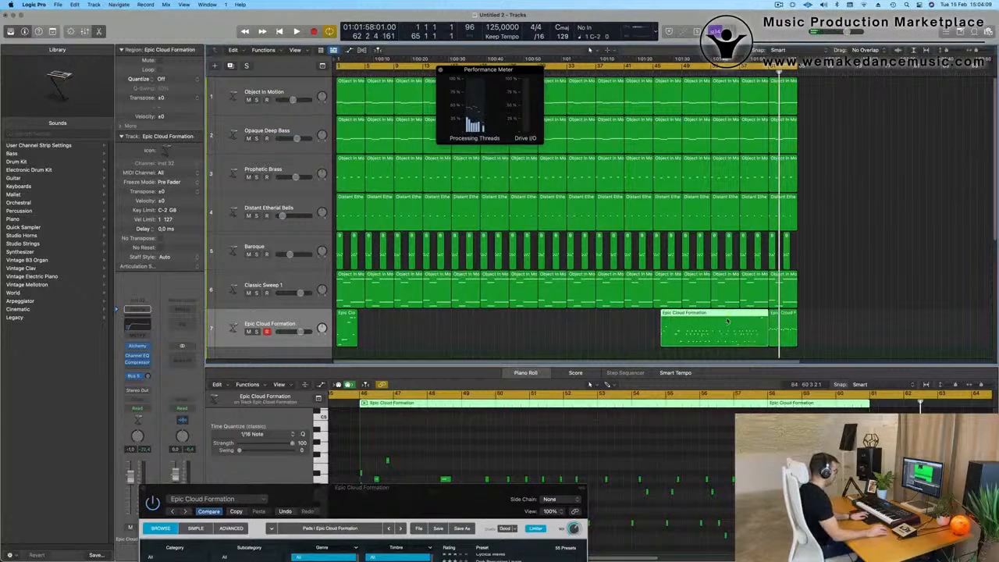
key(Delete)
Delete the short Epic Cloud Formation region at the song's start and move the remaining four-bar region to bar 1.
click(347, 330)
key(Delete)
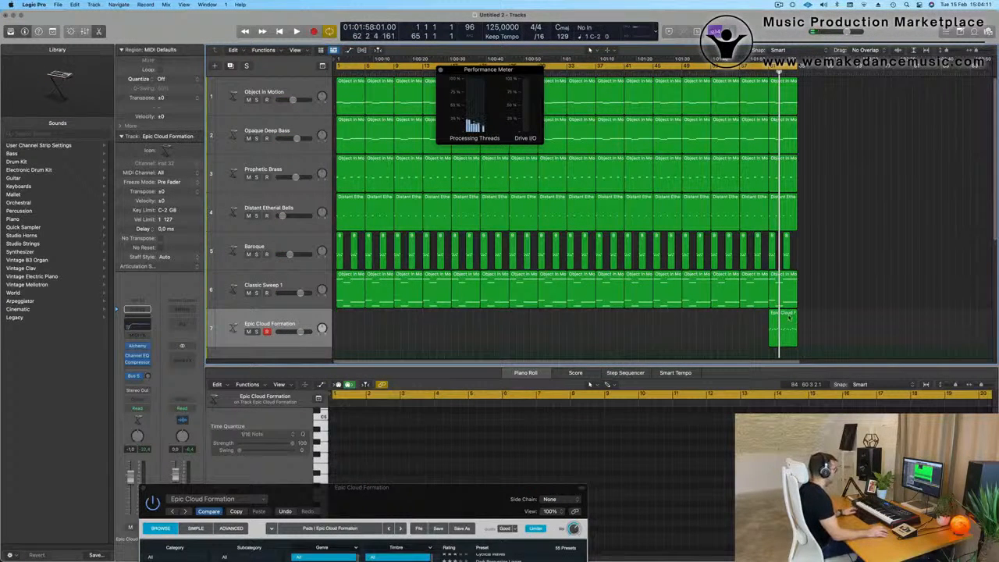
drag(789, 316, 356, 320)
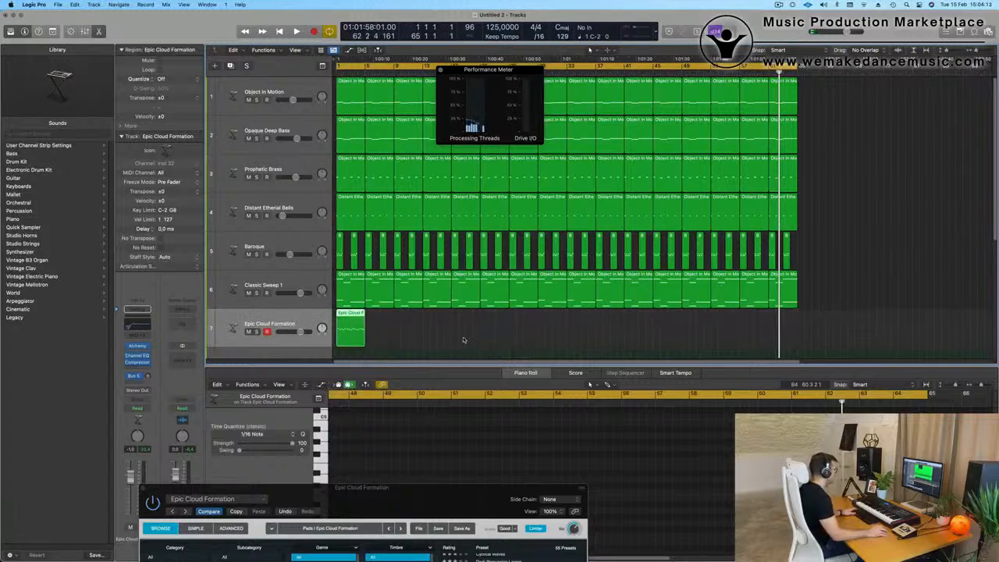
Play back the four-bar Epic Cloud Formation region from bar 1 and quantize it to 1/16 notes.
key(Return)
key(space)
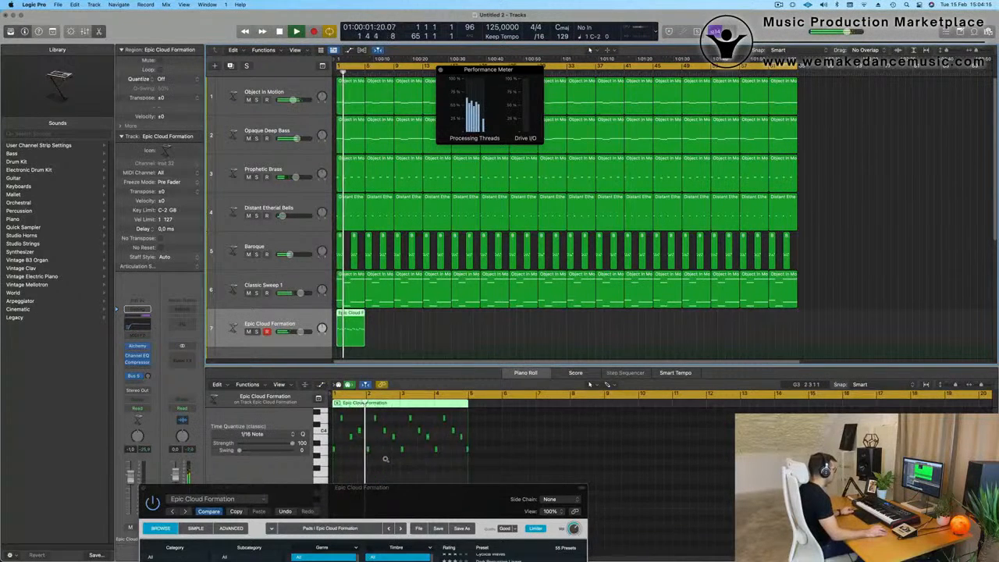
scroll(387, 459, up, 4)
key(Return)
key(space)
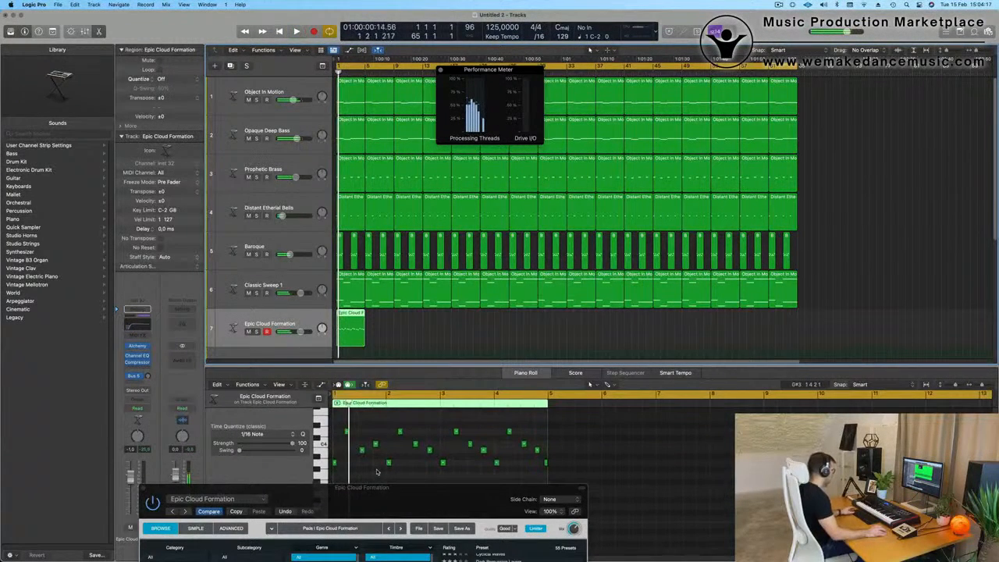
key(space)
click(375, 332)
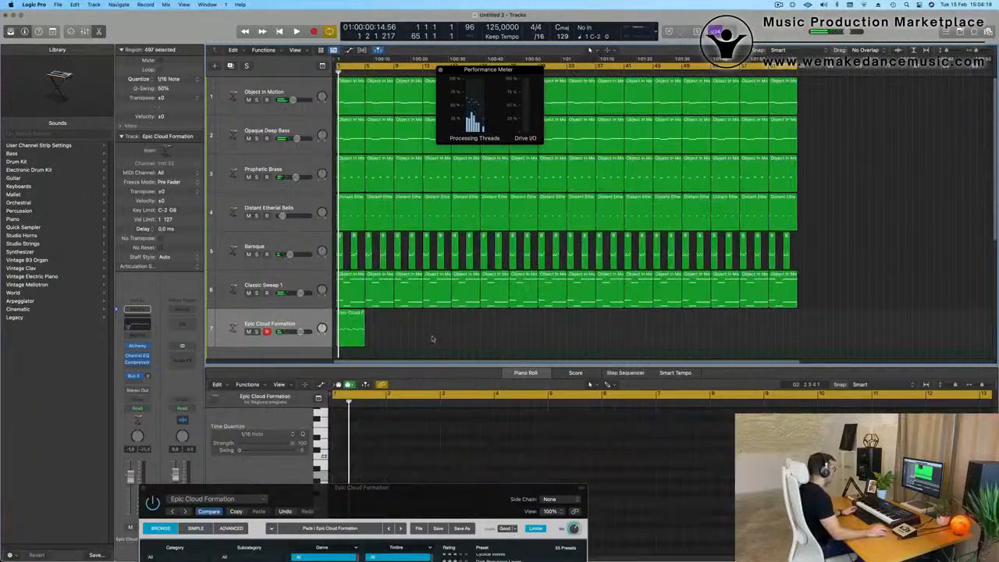
key(Right)
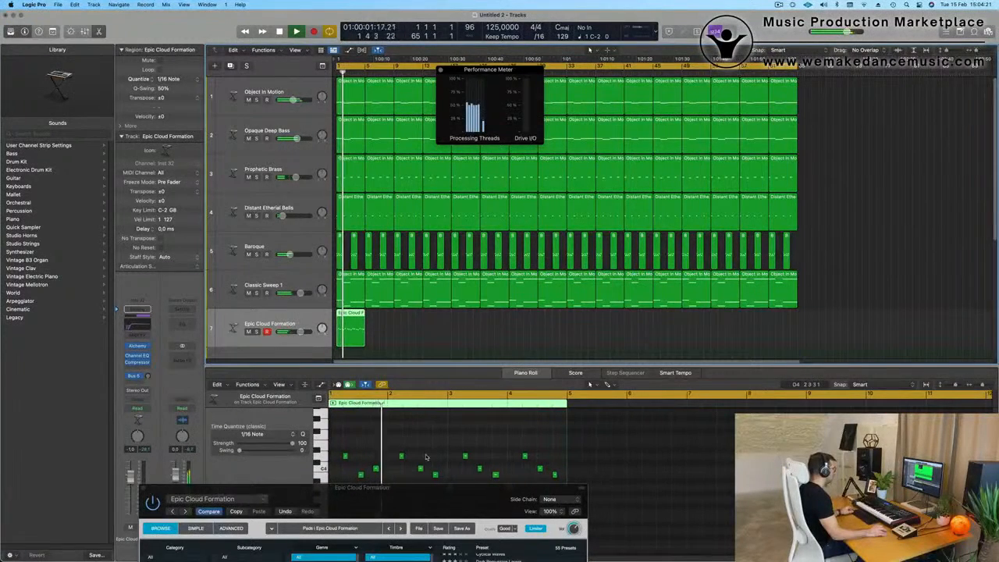
Move the Alchemy window clear of the piano roll and delete all Epic Cloud Formation notes after bar 1.
drag(439, 485, 883, 17)
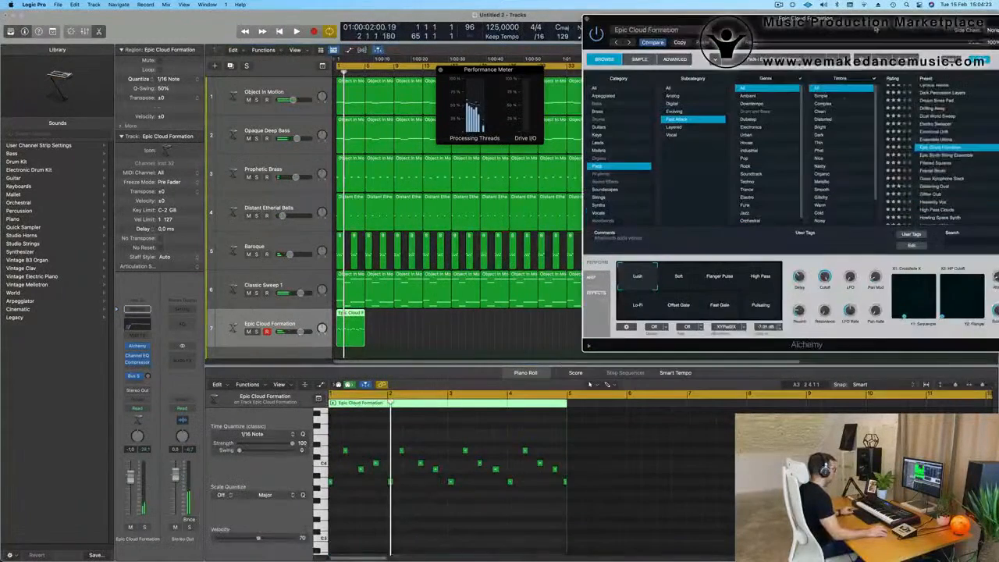
key(space)
key(super+Right)
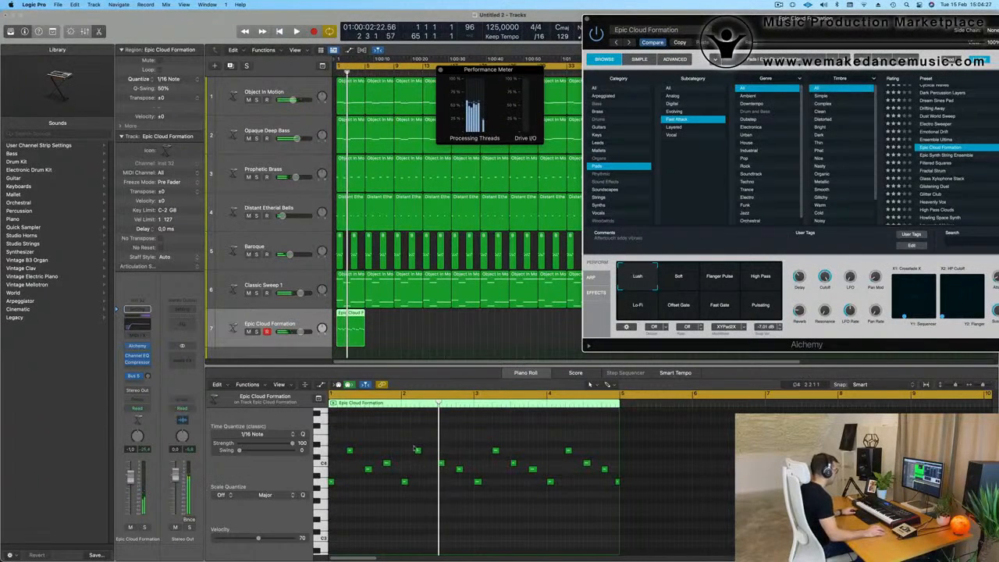
drag(408, 437, 650, 529)
key(Delete)
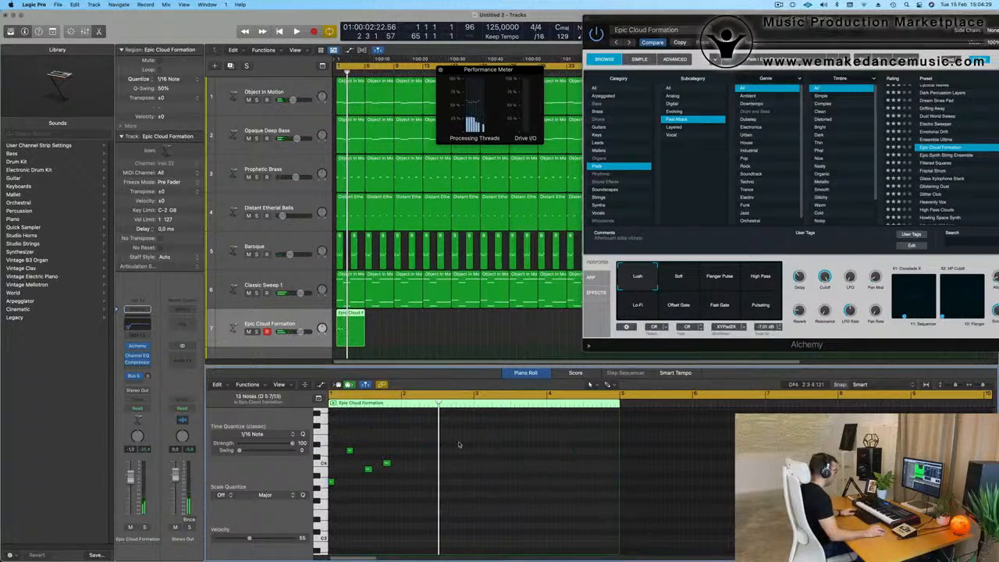
Copy the four notes of bar 1 across bars 2 to 4 of the Epic Cloud Formation region and play the result.
drag(442, 430, 328, 516)
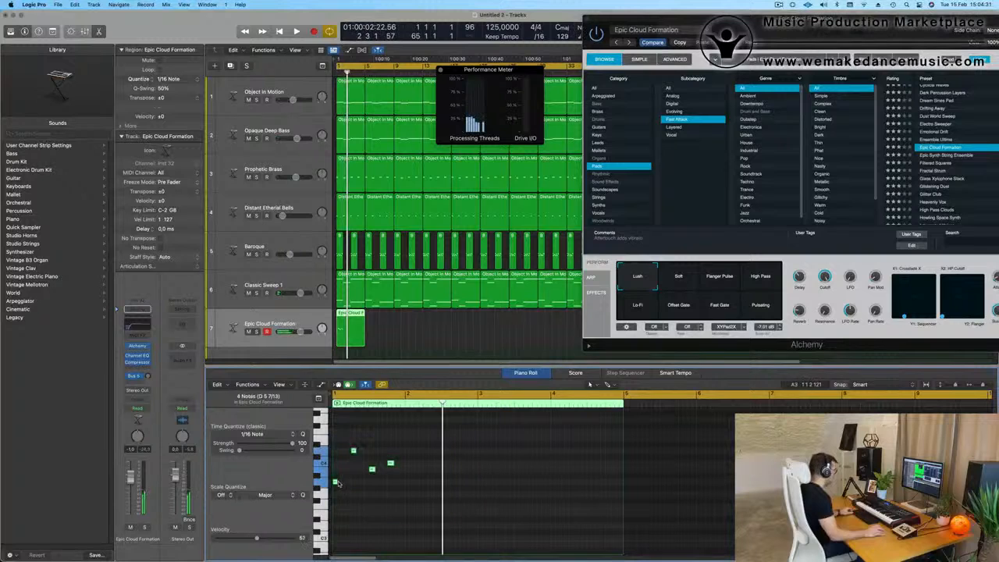
drag(336, 482, 481, 484)
key(space)
key(space)
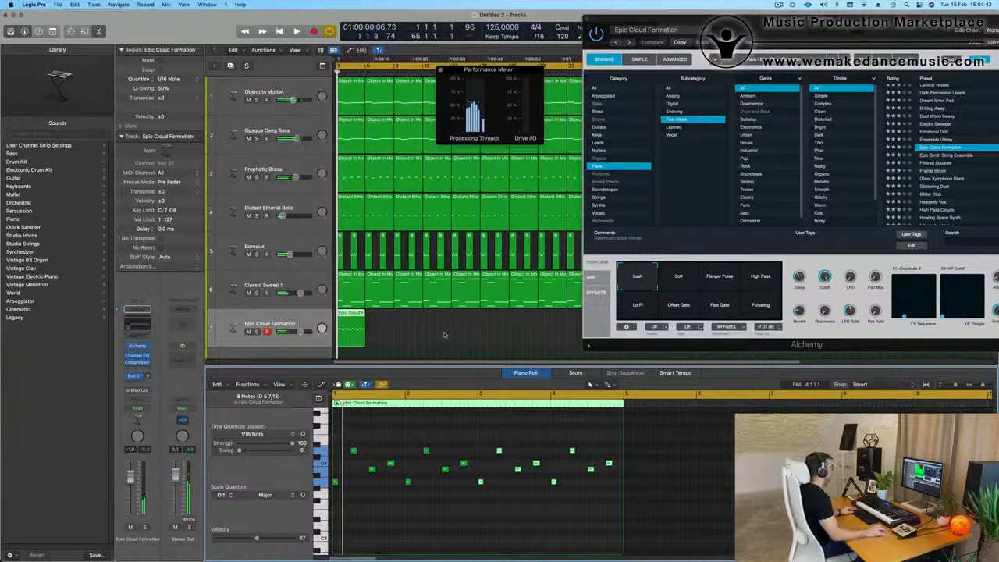
Repeat the four-bar Epic Cloud Formation region end to end until it fills all 64 bars like the other tracks.
key(super+Left)
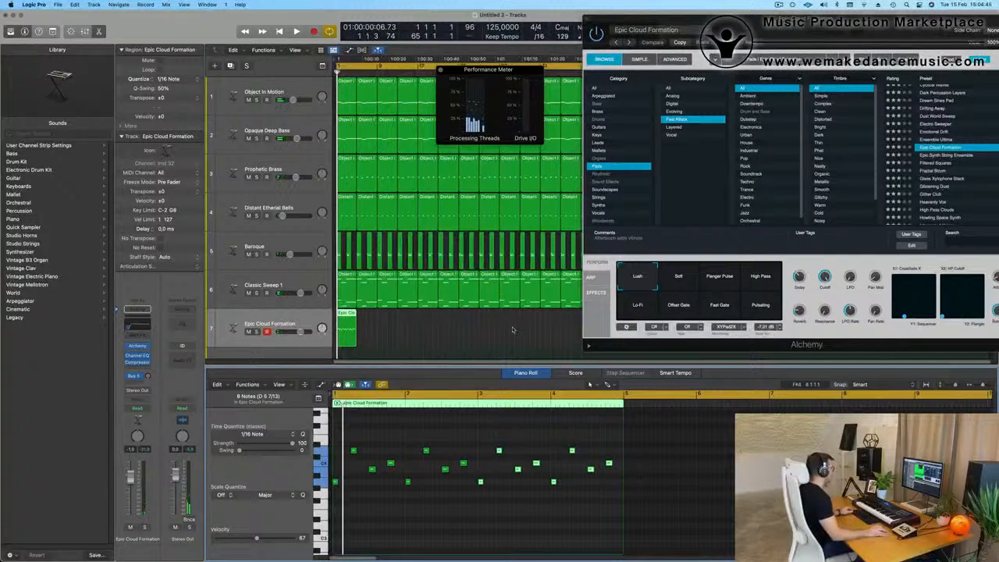
key(super+Left)
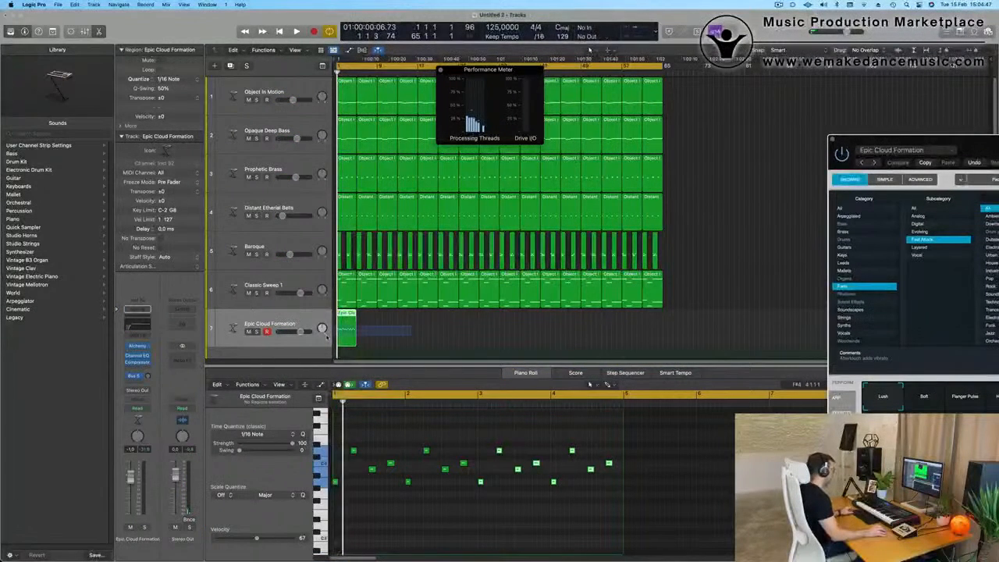
key(super+r)
key(super+r)
key(super+r)
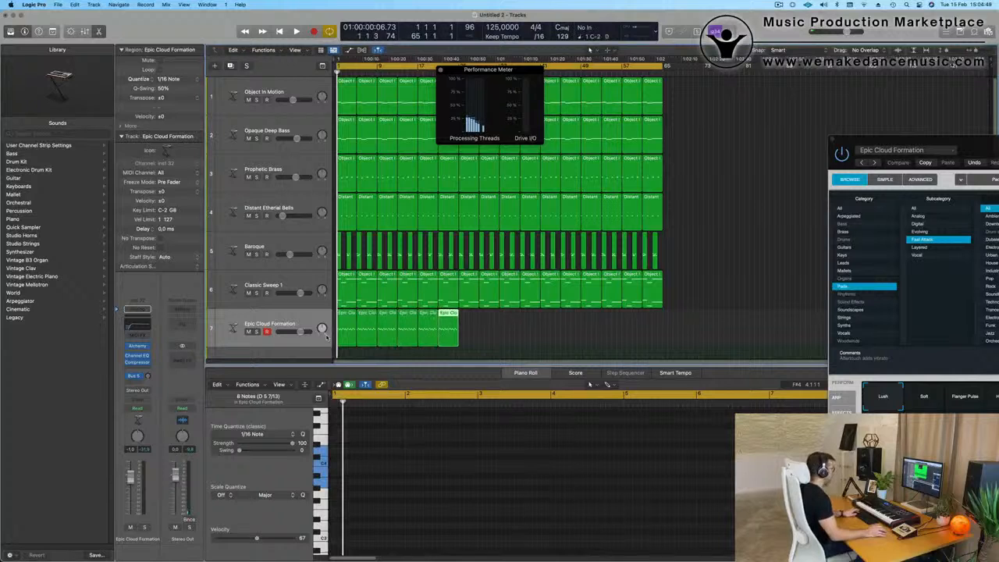
key(super+r)
key(super+r)
key(super+r)
key(super+r)
key(super+r)
key(super+r)
key(super+r)
key(super+r)
key(super+r)
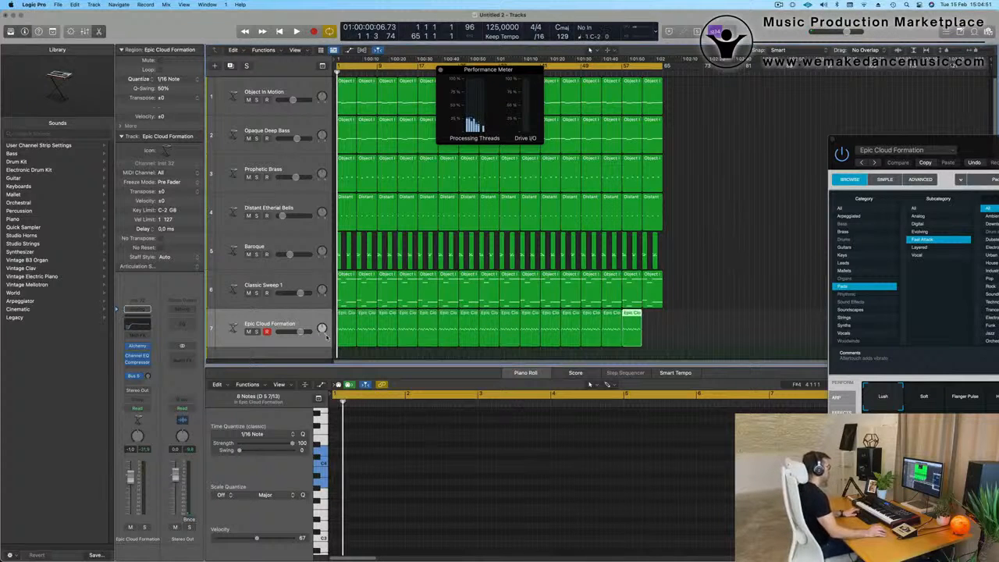
Mute the Baroque and Classic Sweep 1 tracks and bring the whole Alchemy window into view.
click(249, 254)
click(249, 294)
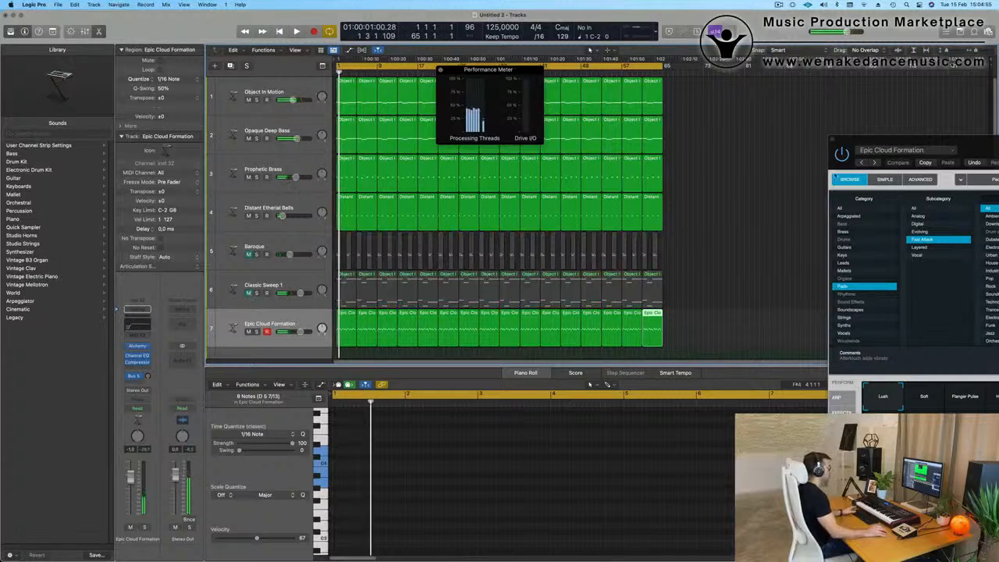
drag(975, 145, 581, 116)
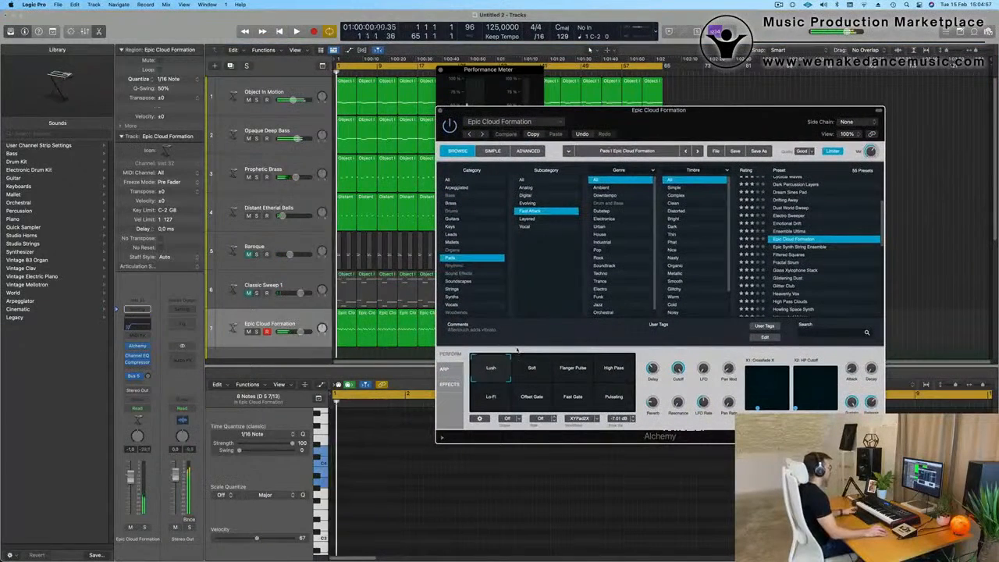
key(space)
Switch Alchemy to the Soft snapshot and raise the sound's level during playback, with the track fader at 0.6 dB.
click(532, 369)
key(Return)
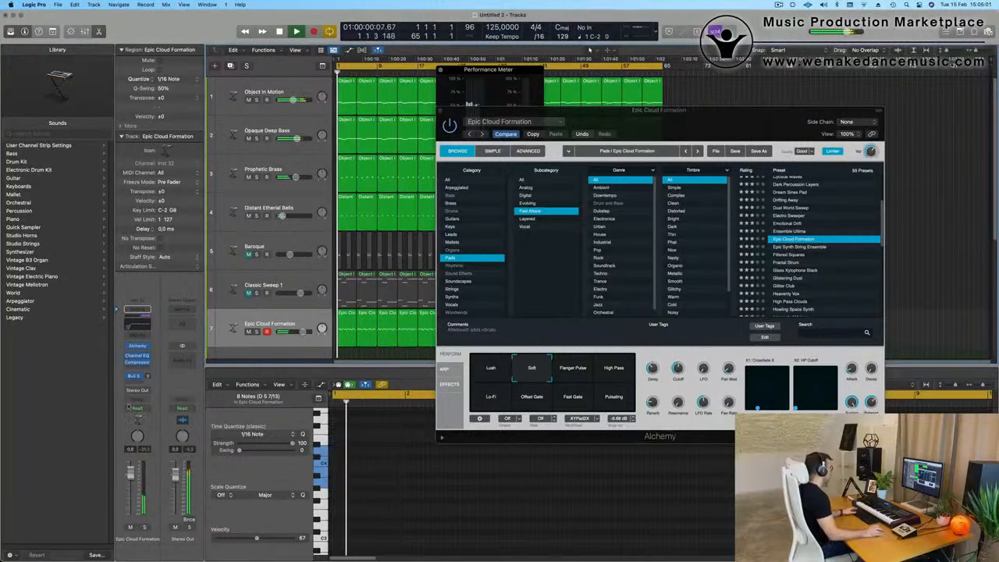
click(872, 152)
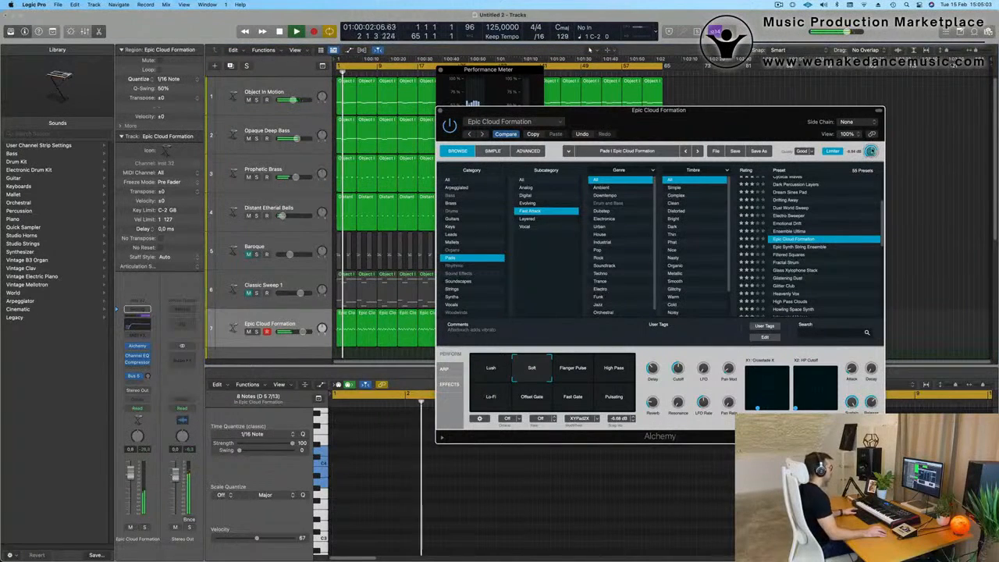
Audition the Pulsating, Fast Gate and Offset Gate snapshots against the loop, ending back on Soft.
click(578, 377)
click(608, 405)
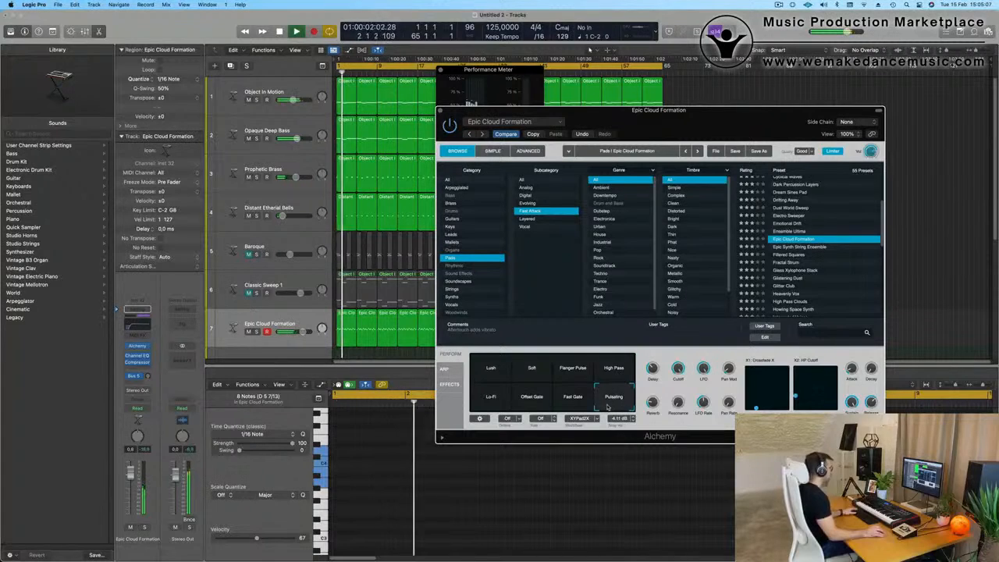
click(573, 402)
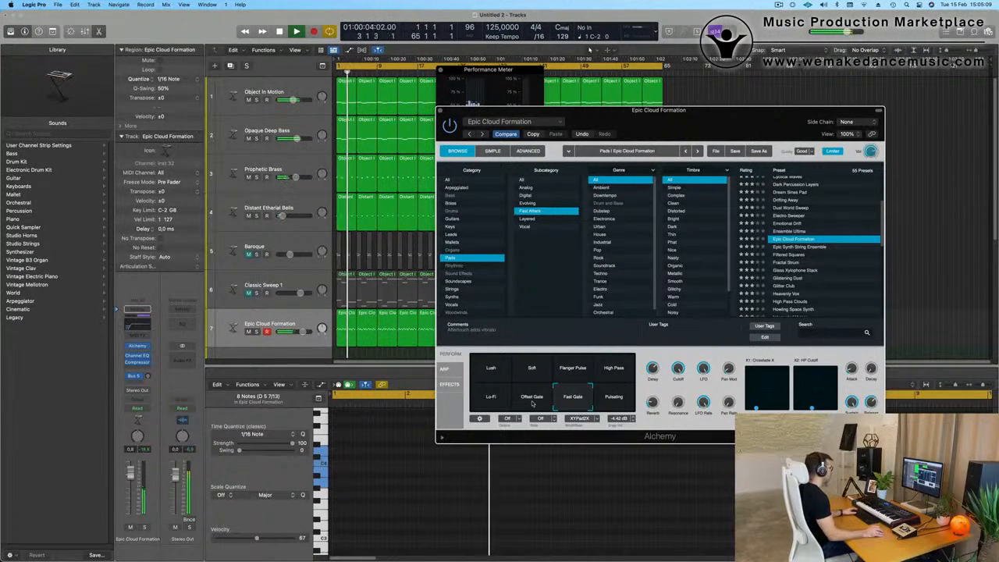
click(524, 403)
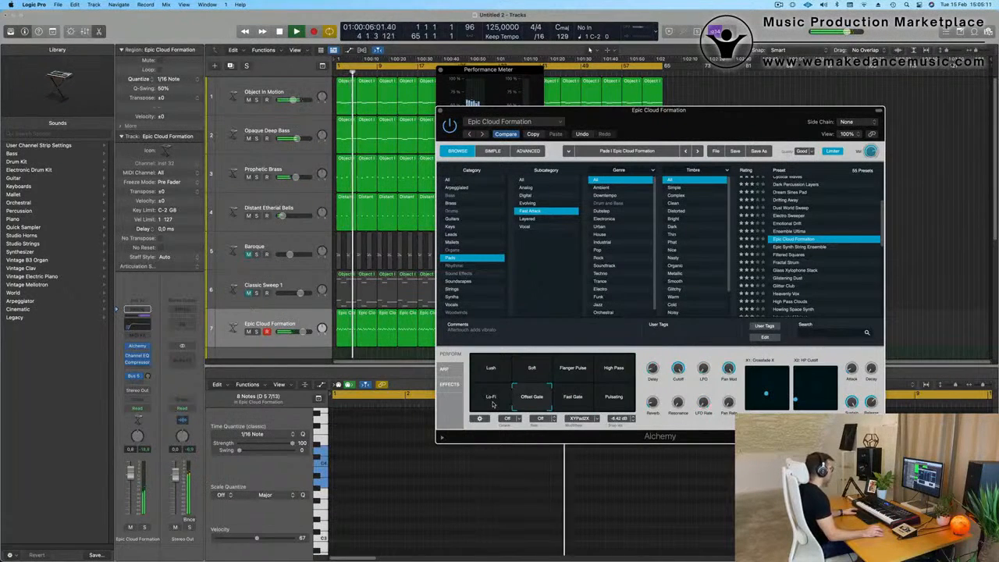
click(549, 366)
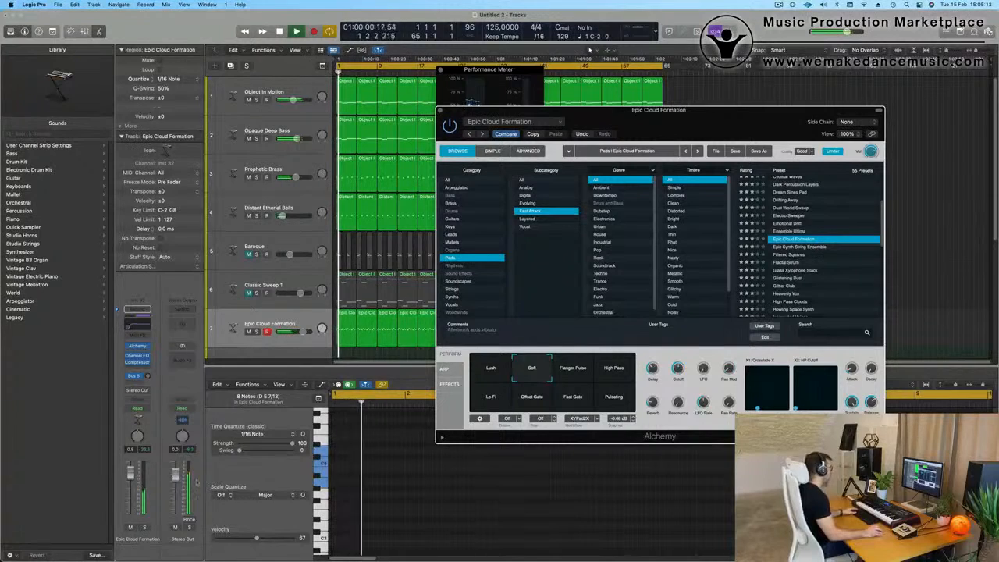
Shift the Alchemy window slightly and adjust the Cutoff of the Soft sound during playback.
drag(714, 122, 736, 131)
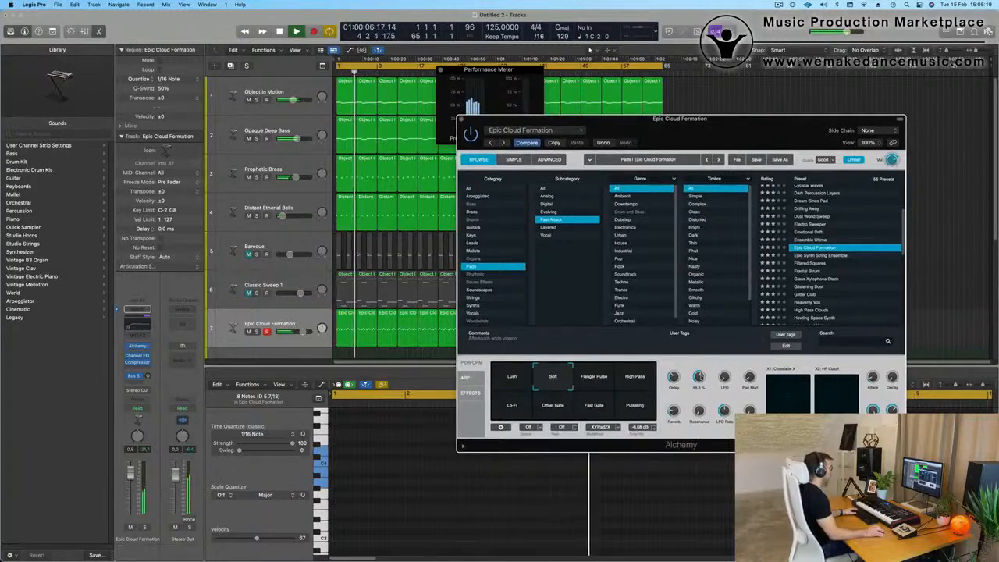
click(779, 4)
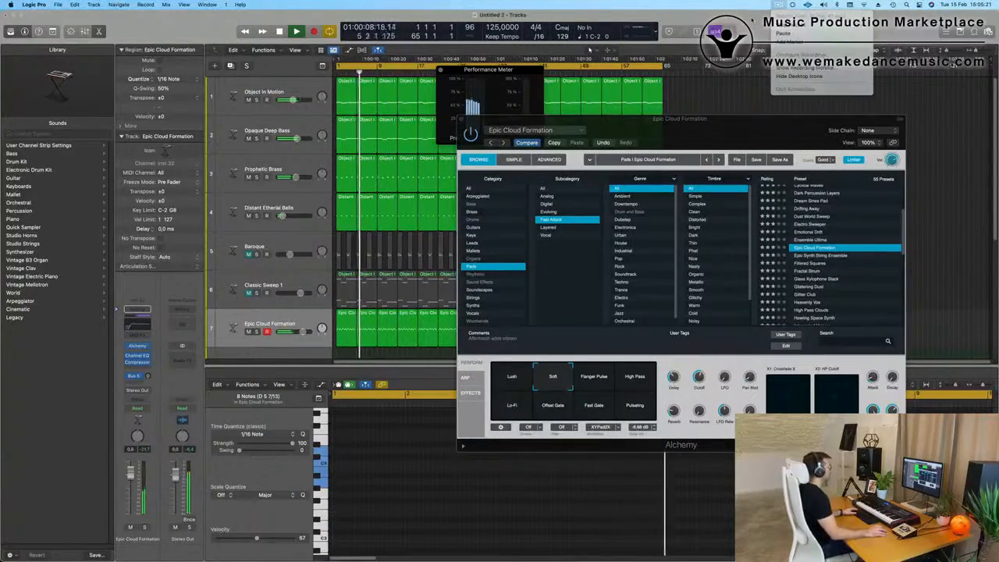